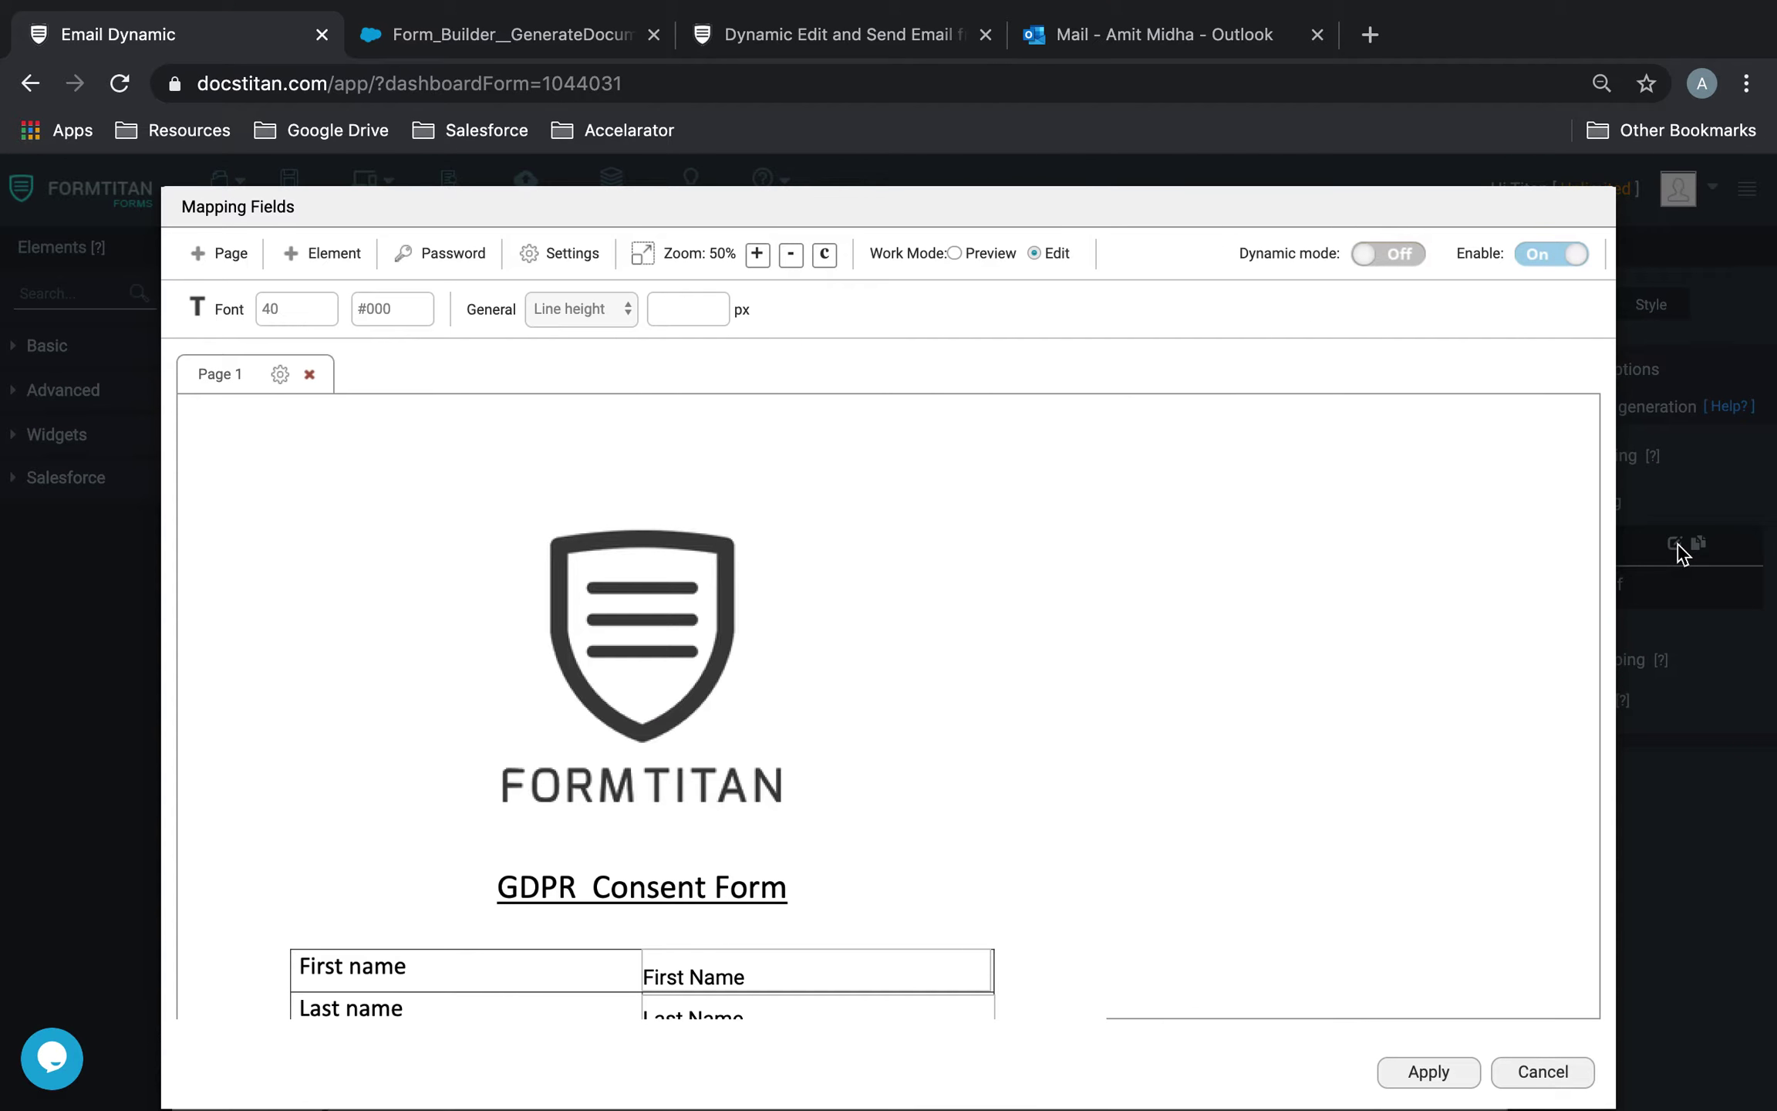
- Open the Salesforce Button configuration in the PDF settings and expand the Edit and send mail section
left_click(558, 253)
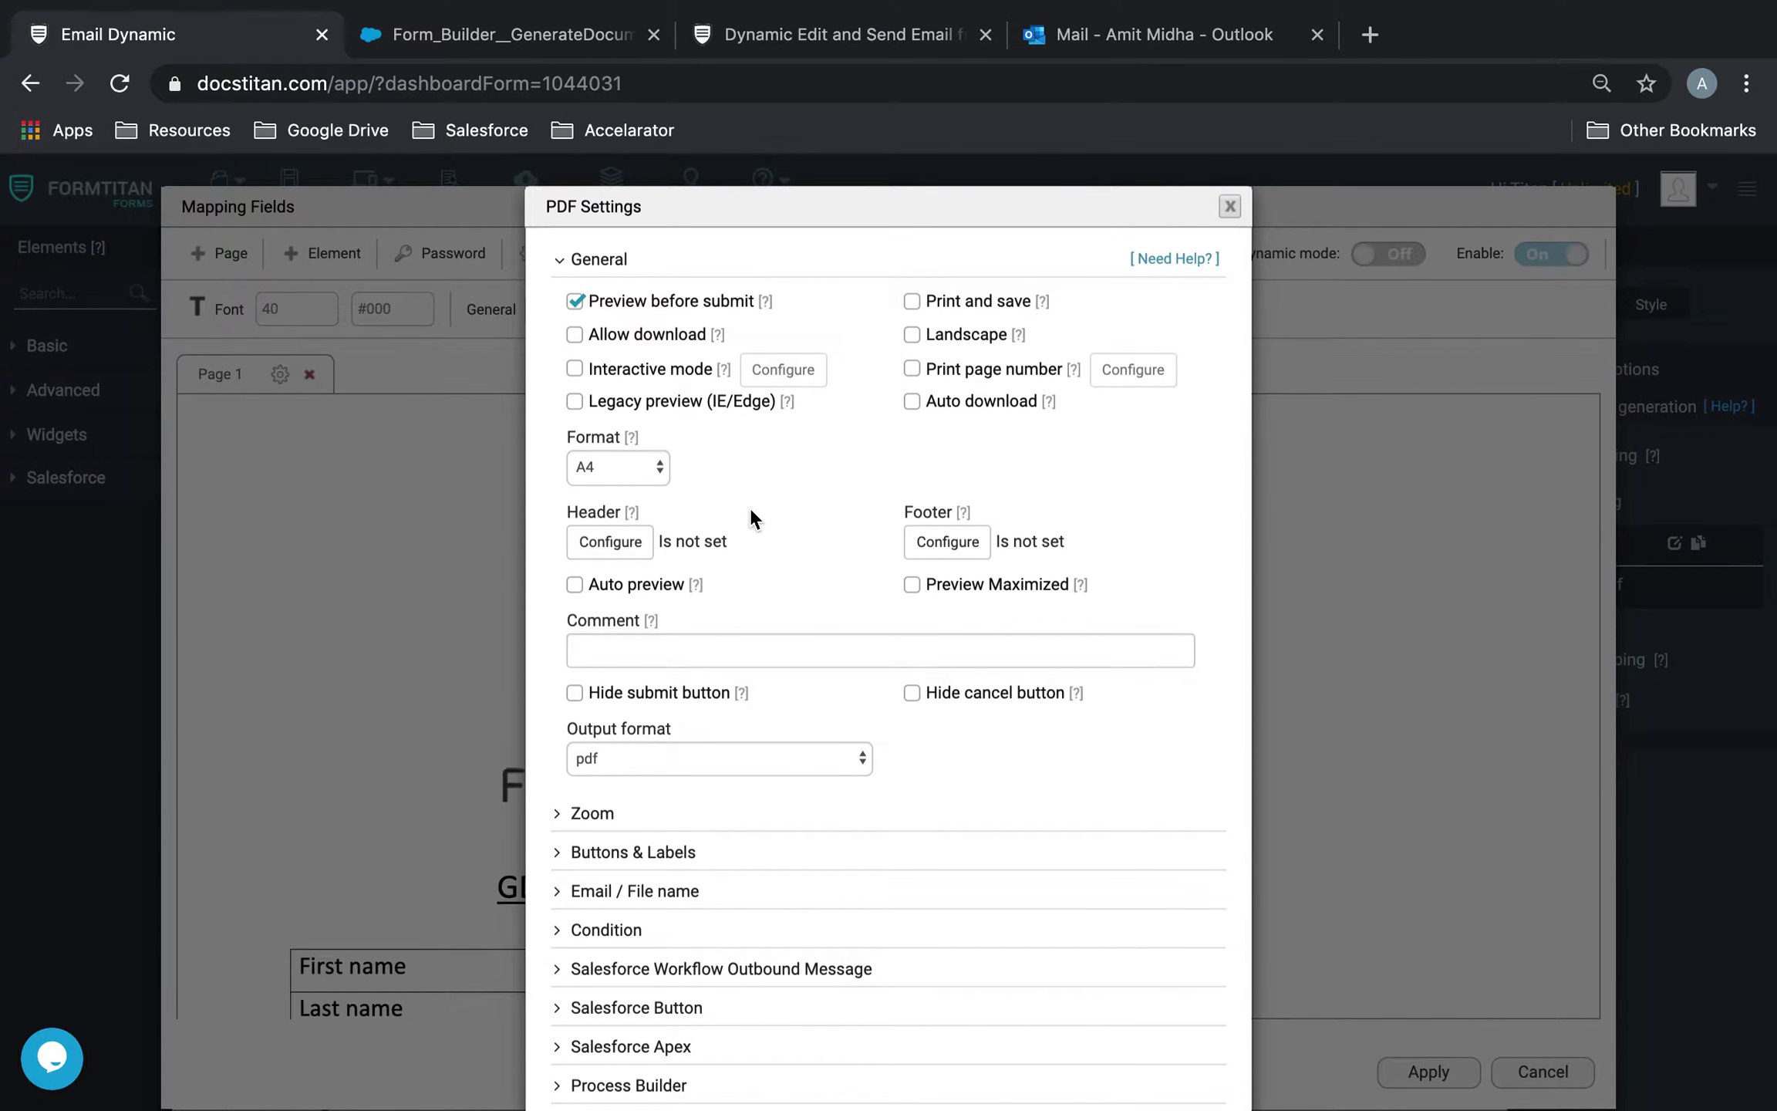
scroll(753, 516, "down", 3)
left_click(685, 841)
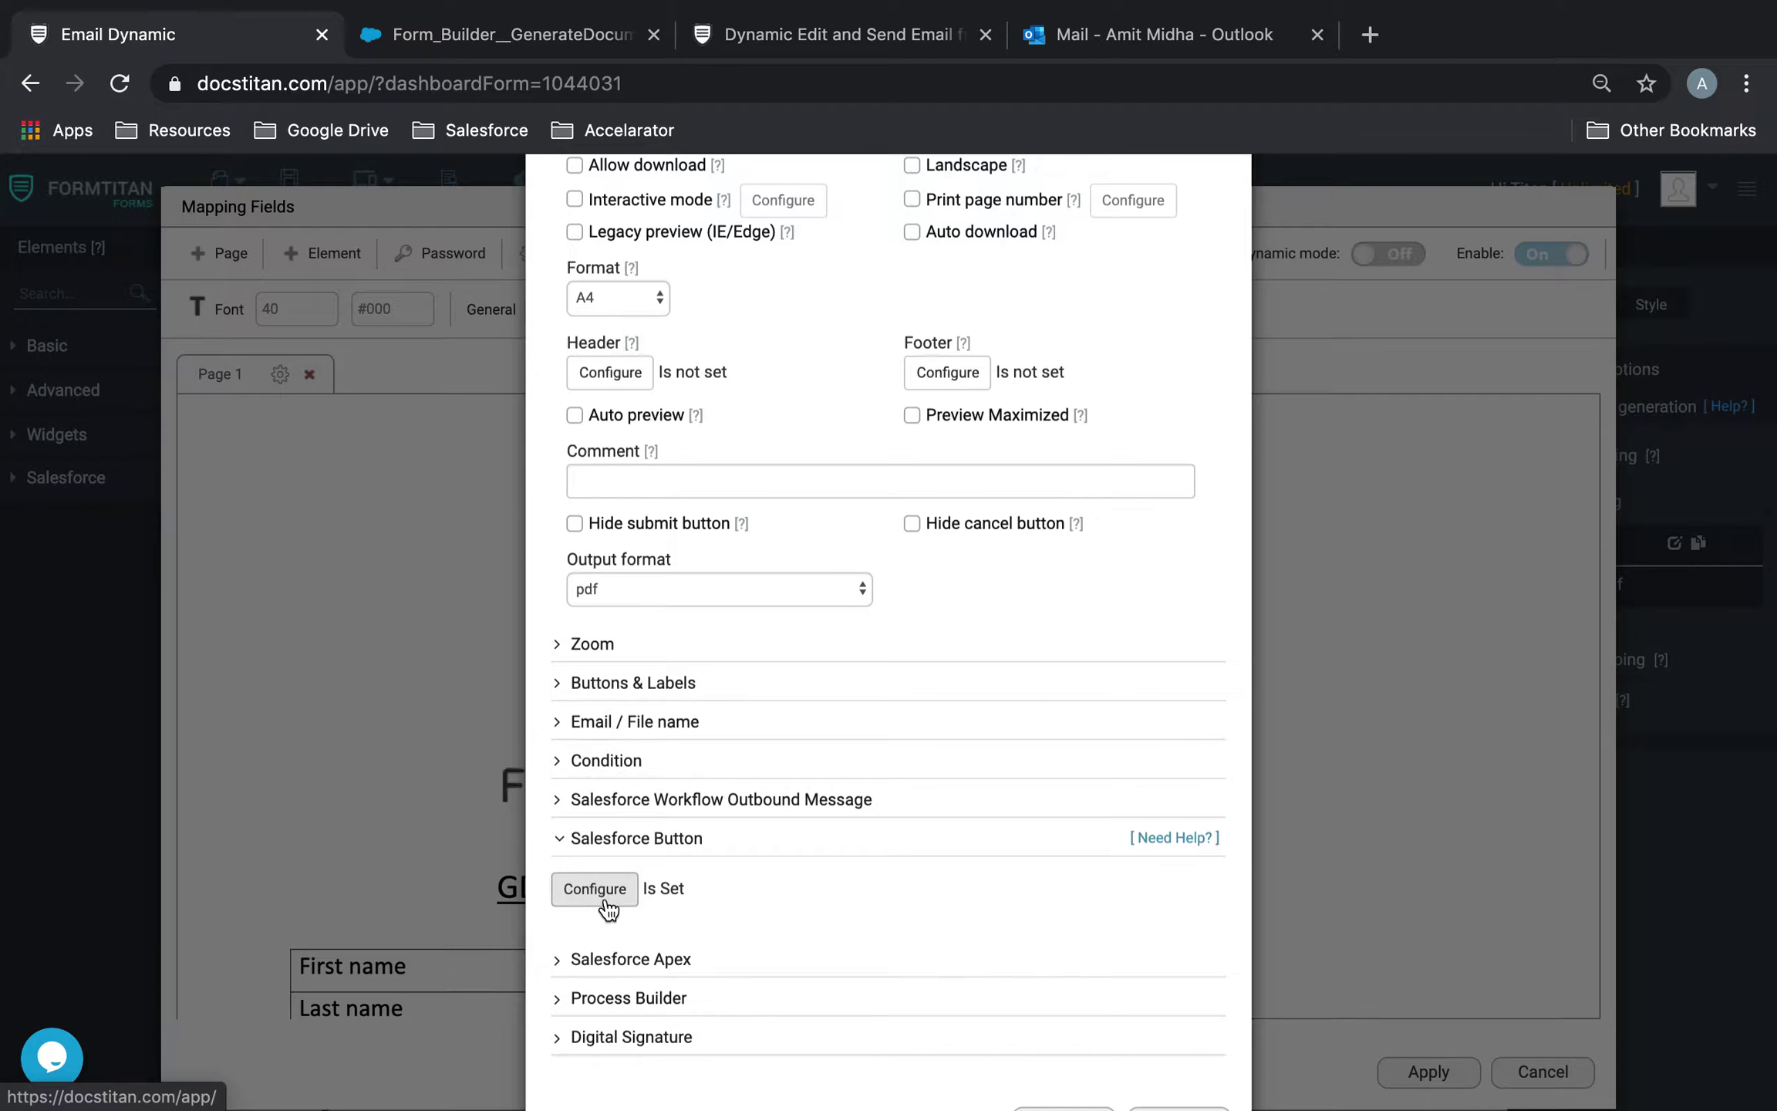
left_click(590, 887)
left_click(497, 863)
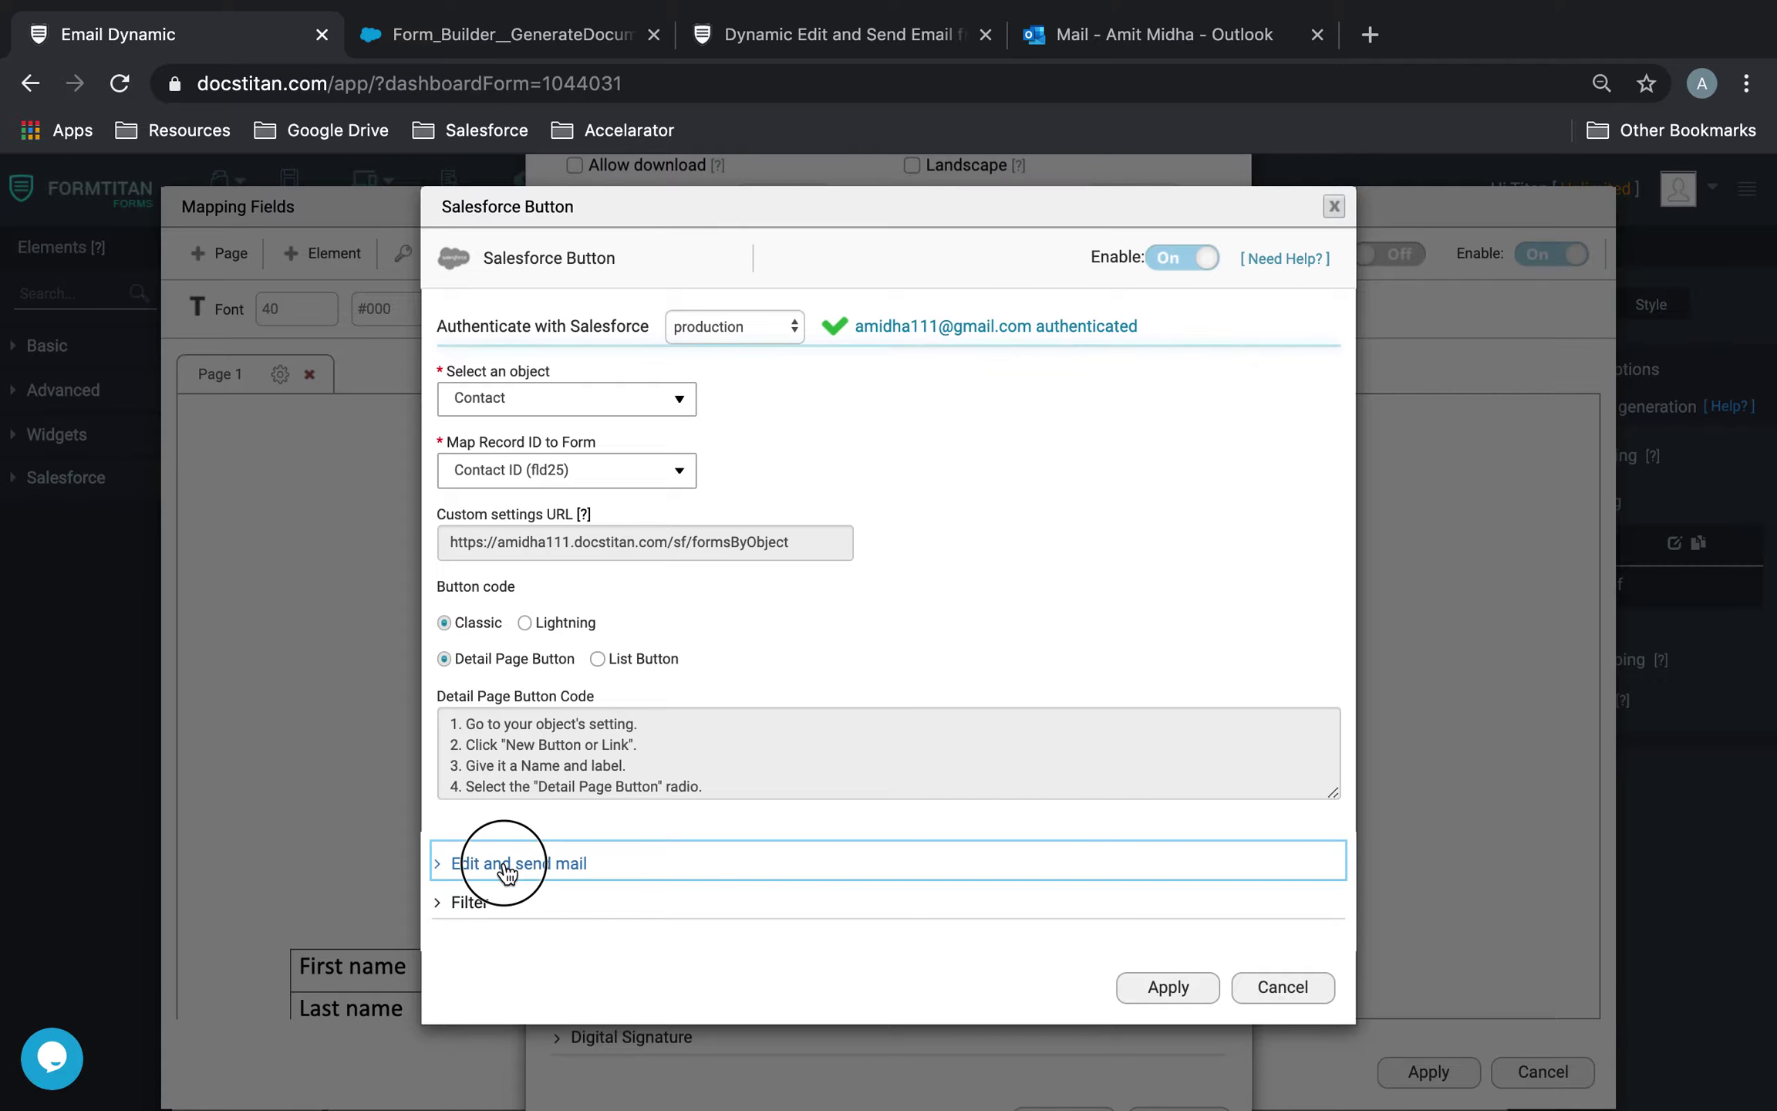
- Clear the From address under Edit and send mail and load the org-wide email addresses into it
scroll(642, 802, "down", 6)
left_click(461, 795)
left_click_drag(642, 529, 393, 510)
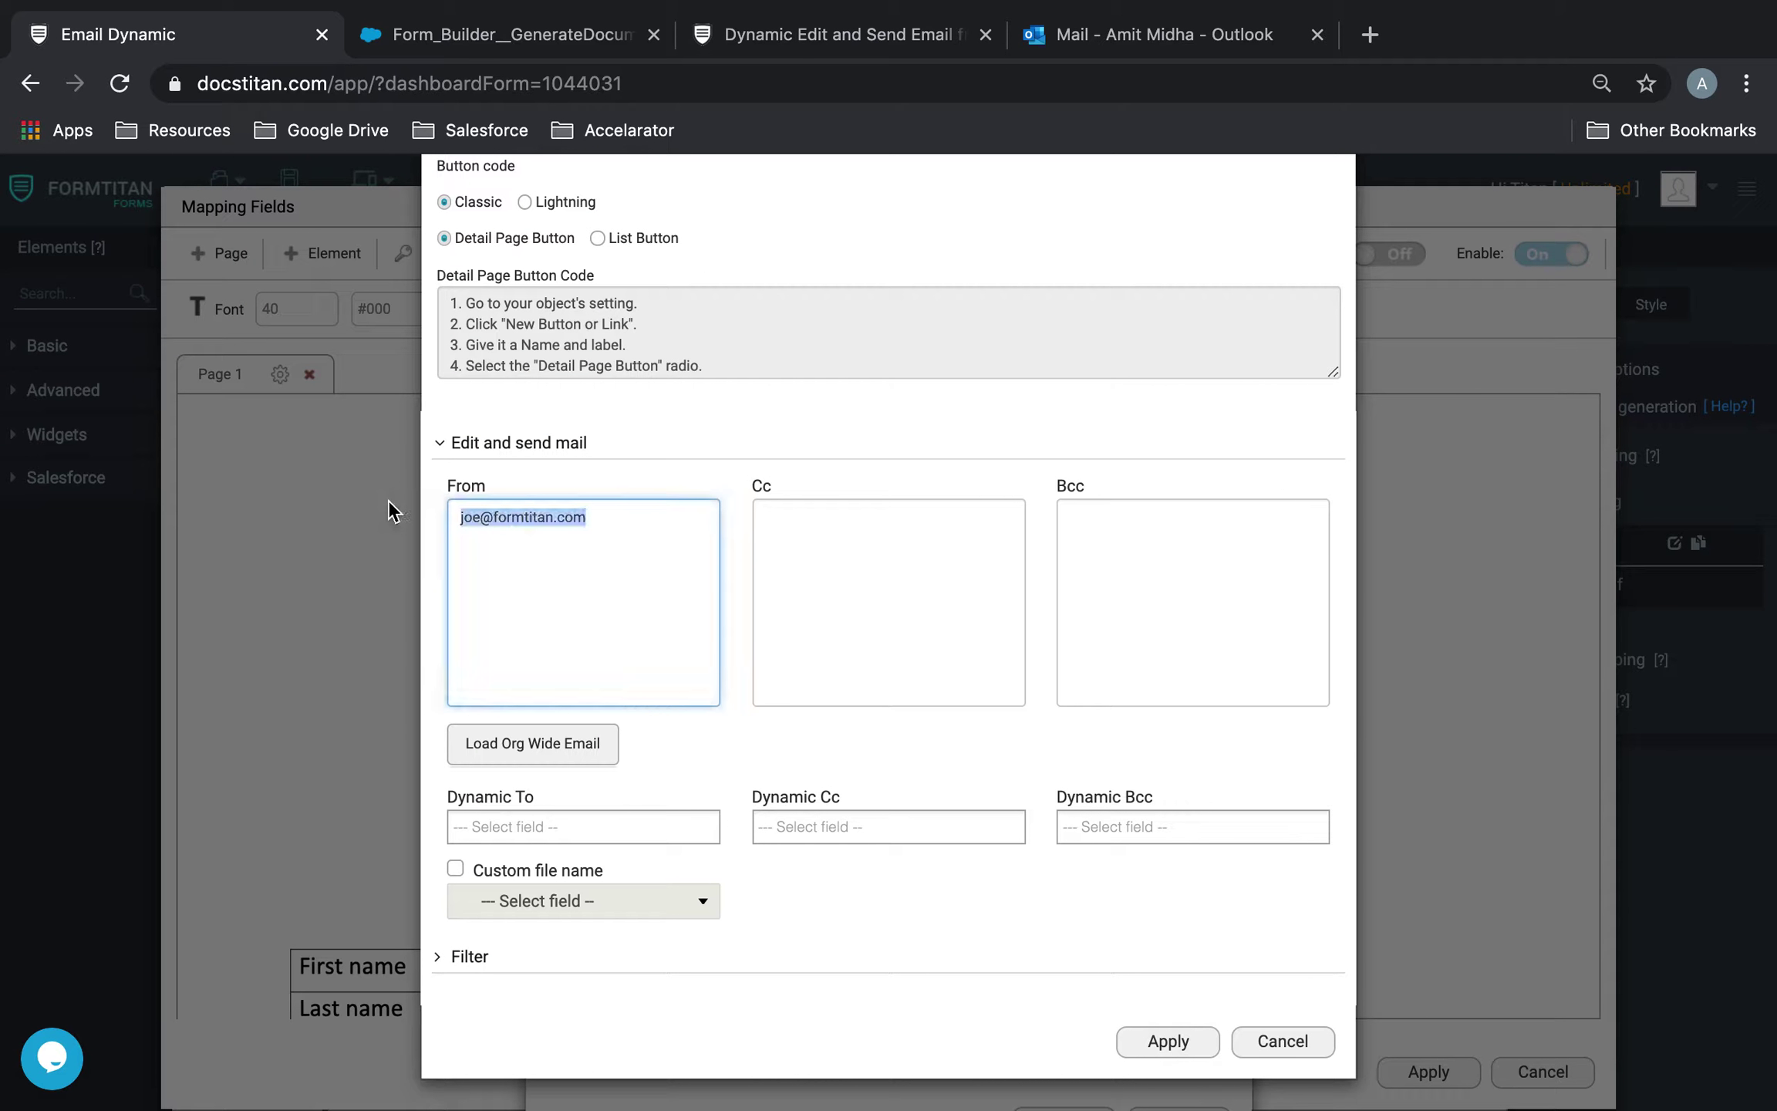
key("BackSpace")
left_click(583, 762)
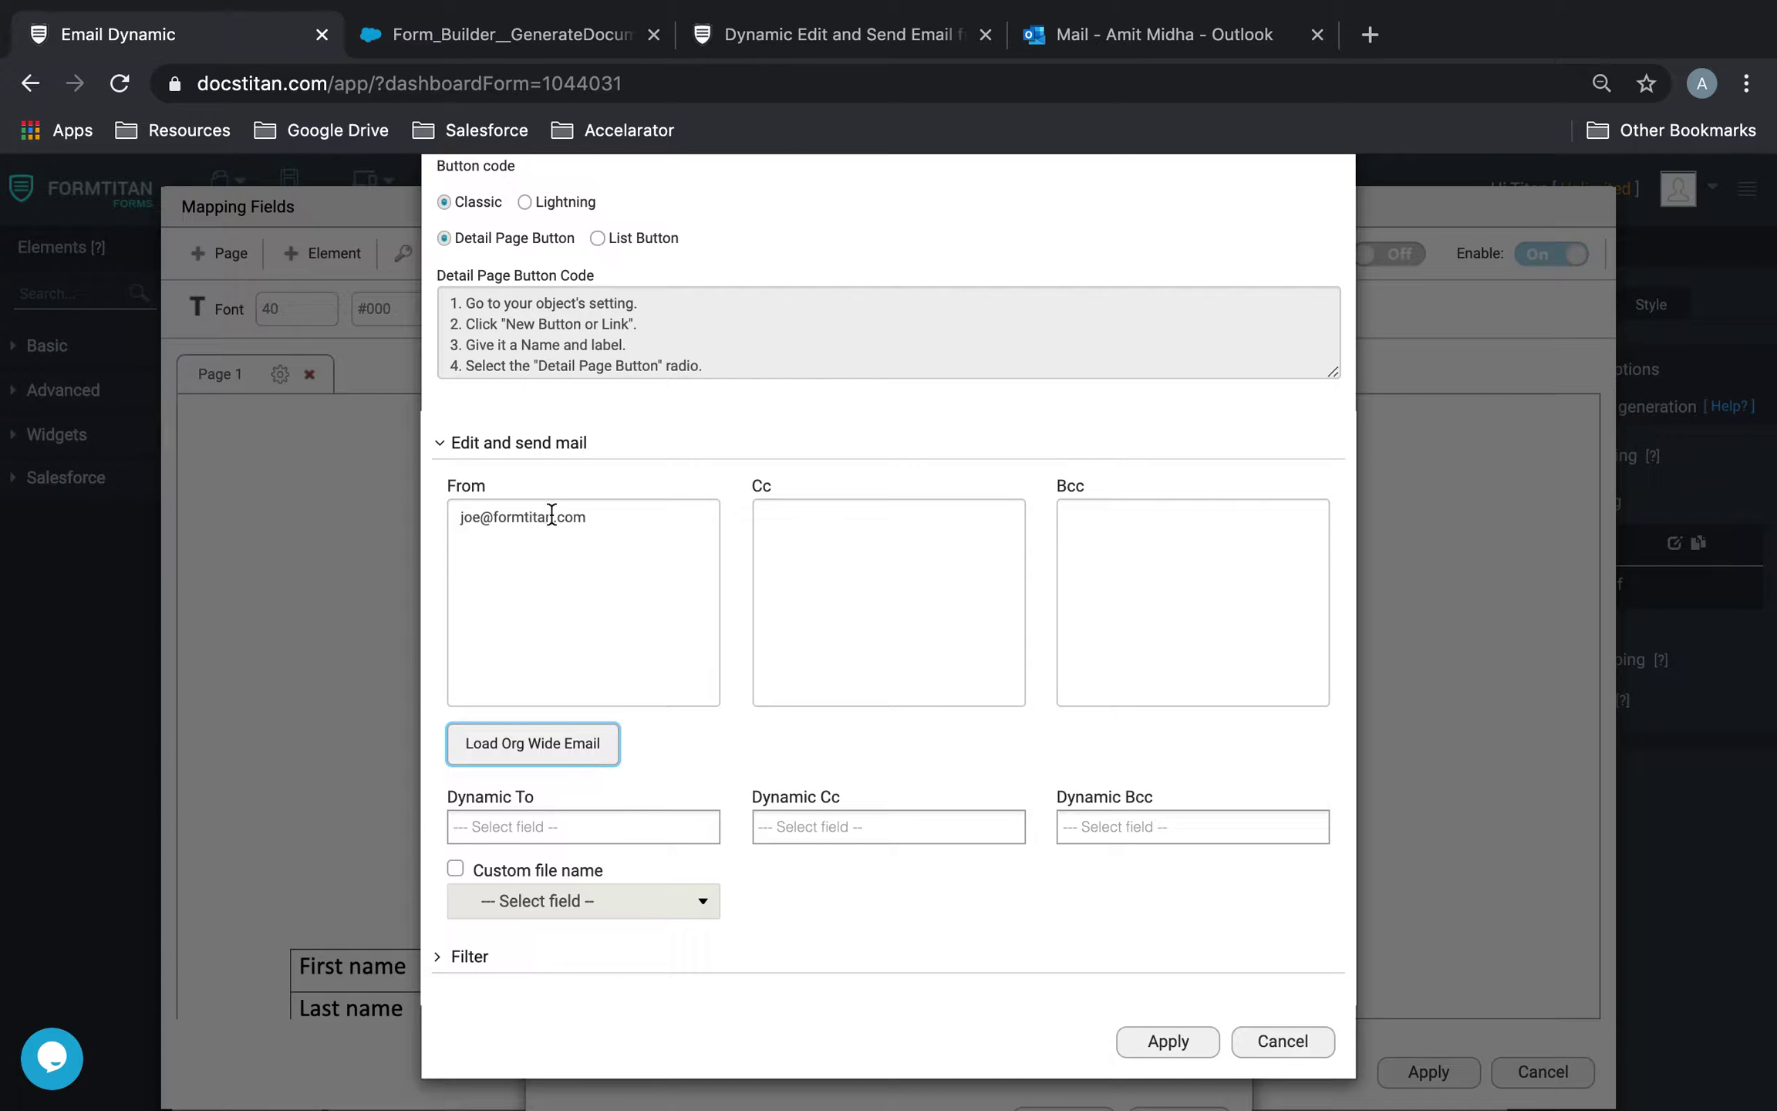
- Apply the Salesforce Button configuration along with its PDF settings and field mapping
scroll(707, 475, "up", 5)
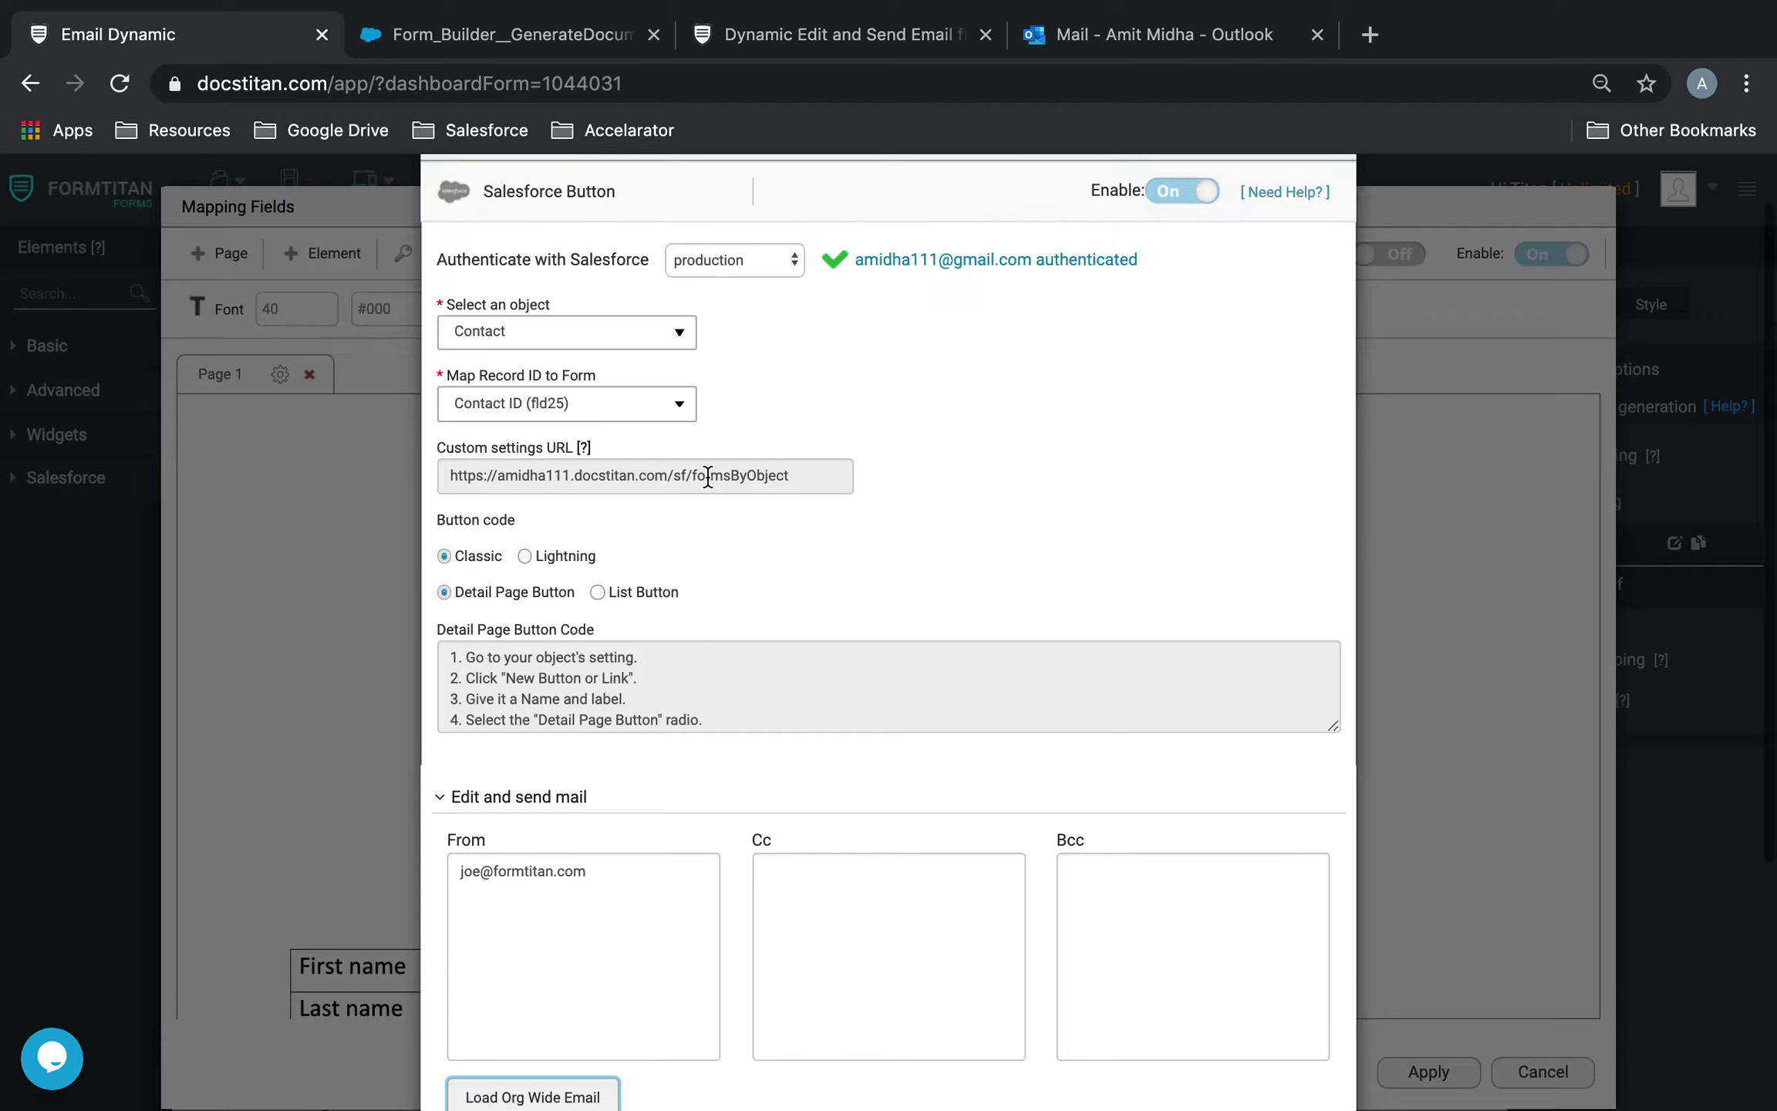
scroll(755, 760, "down", 5)
left_click(1167, 1042)
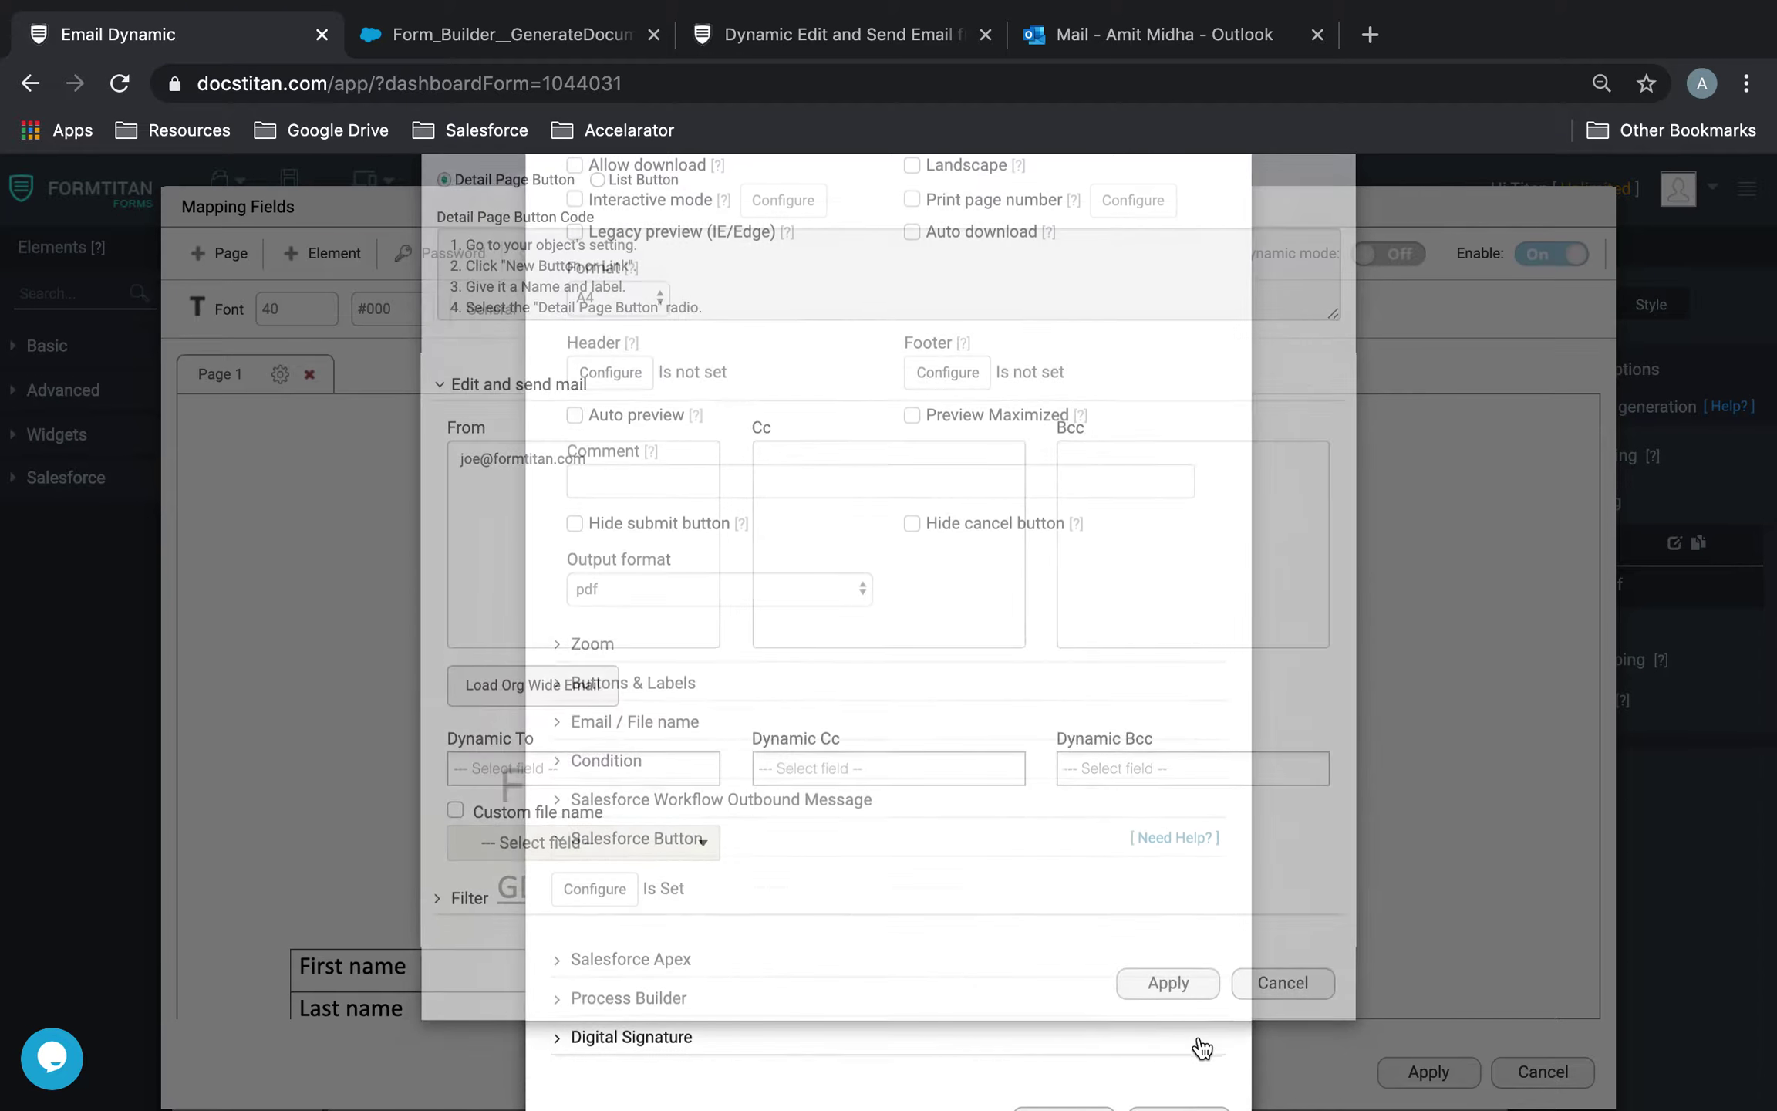
left_click(1063, 1041)
left_click(1430, 1072)
- Enable Send via Salesforce in the form's email settings and apply its sender email configuration
left_click(1565, 374)
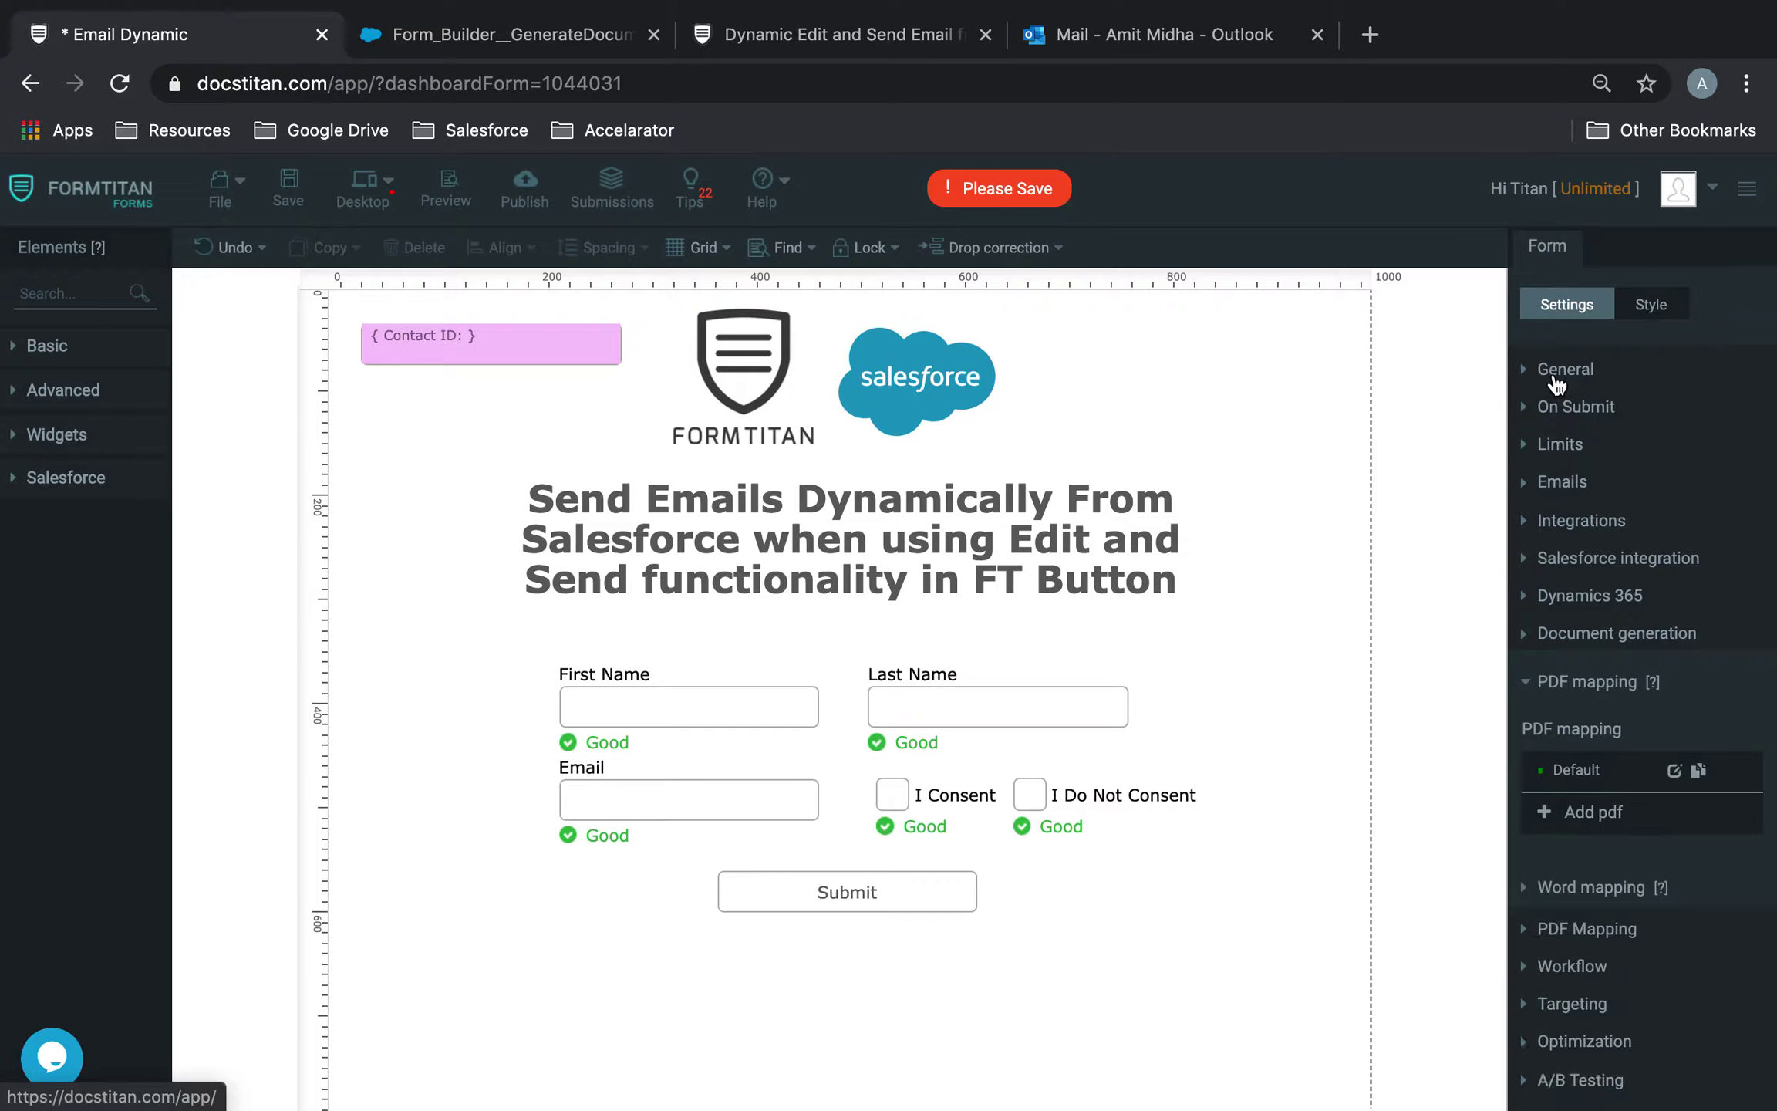
left_click(1562, 472)
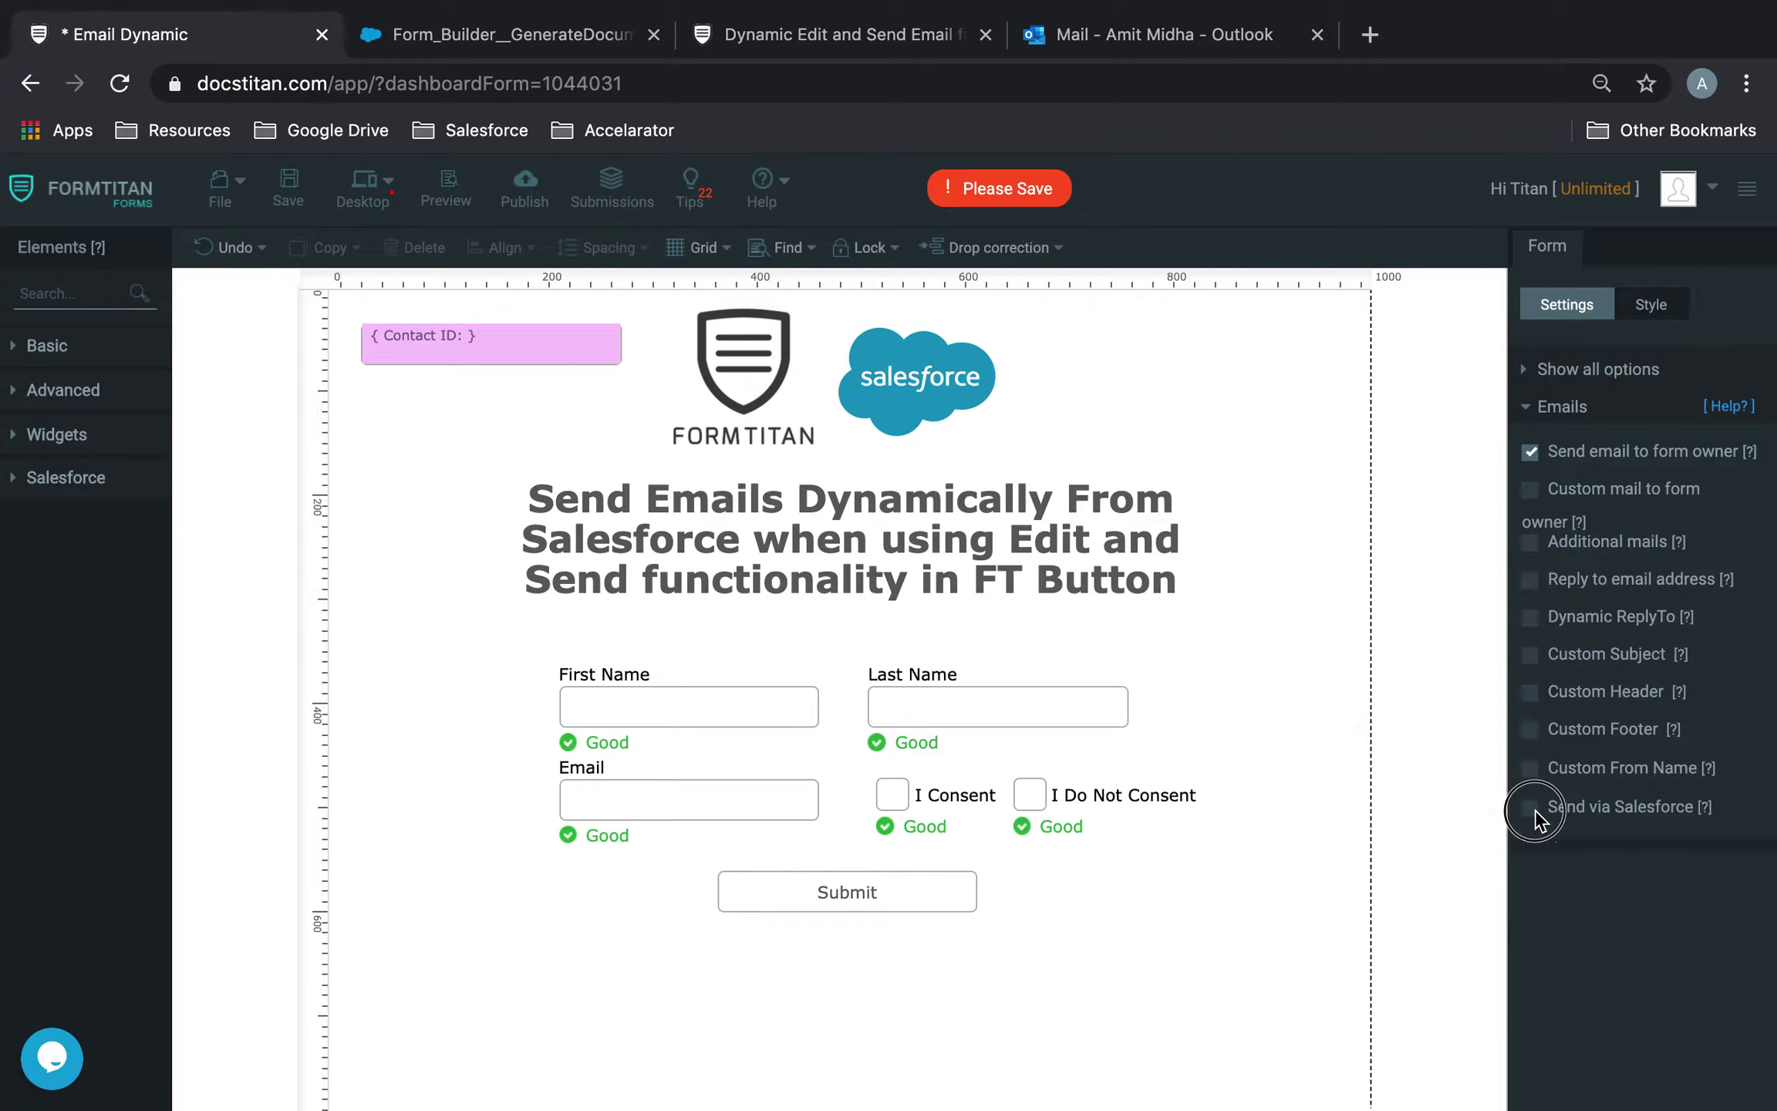
left_click(1592, 893)
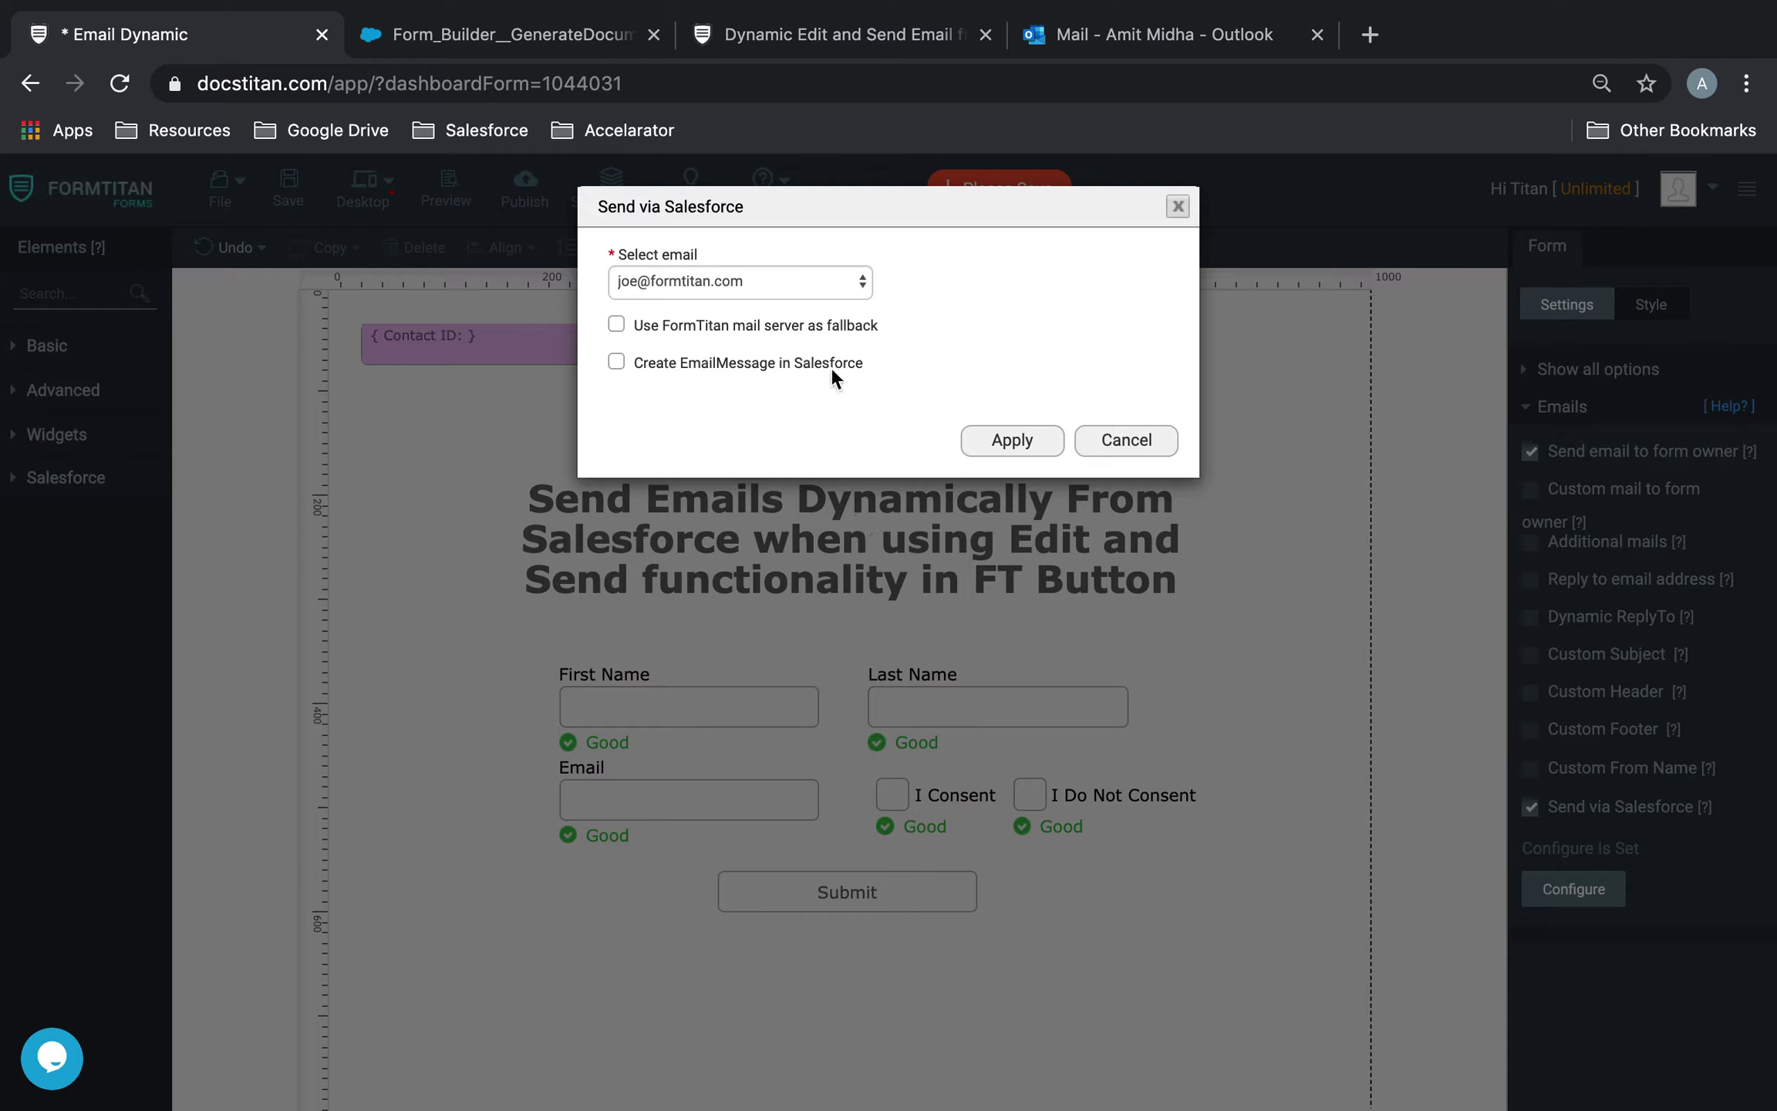
left_click(1003, 443)
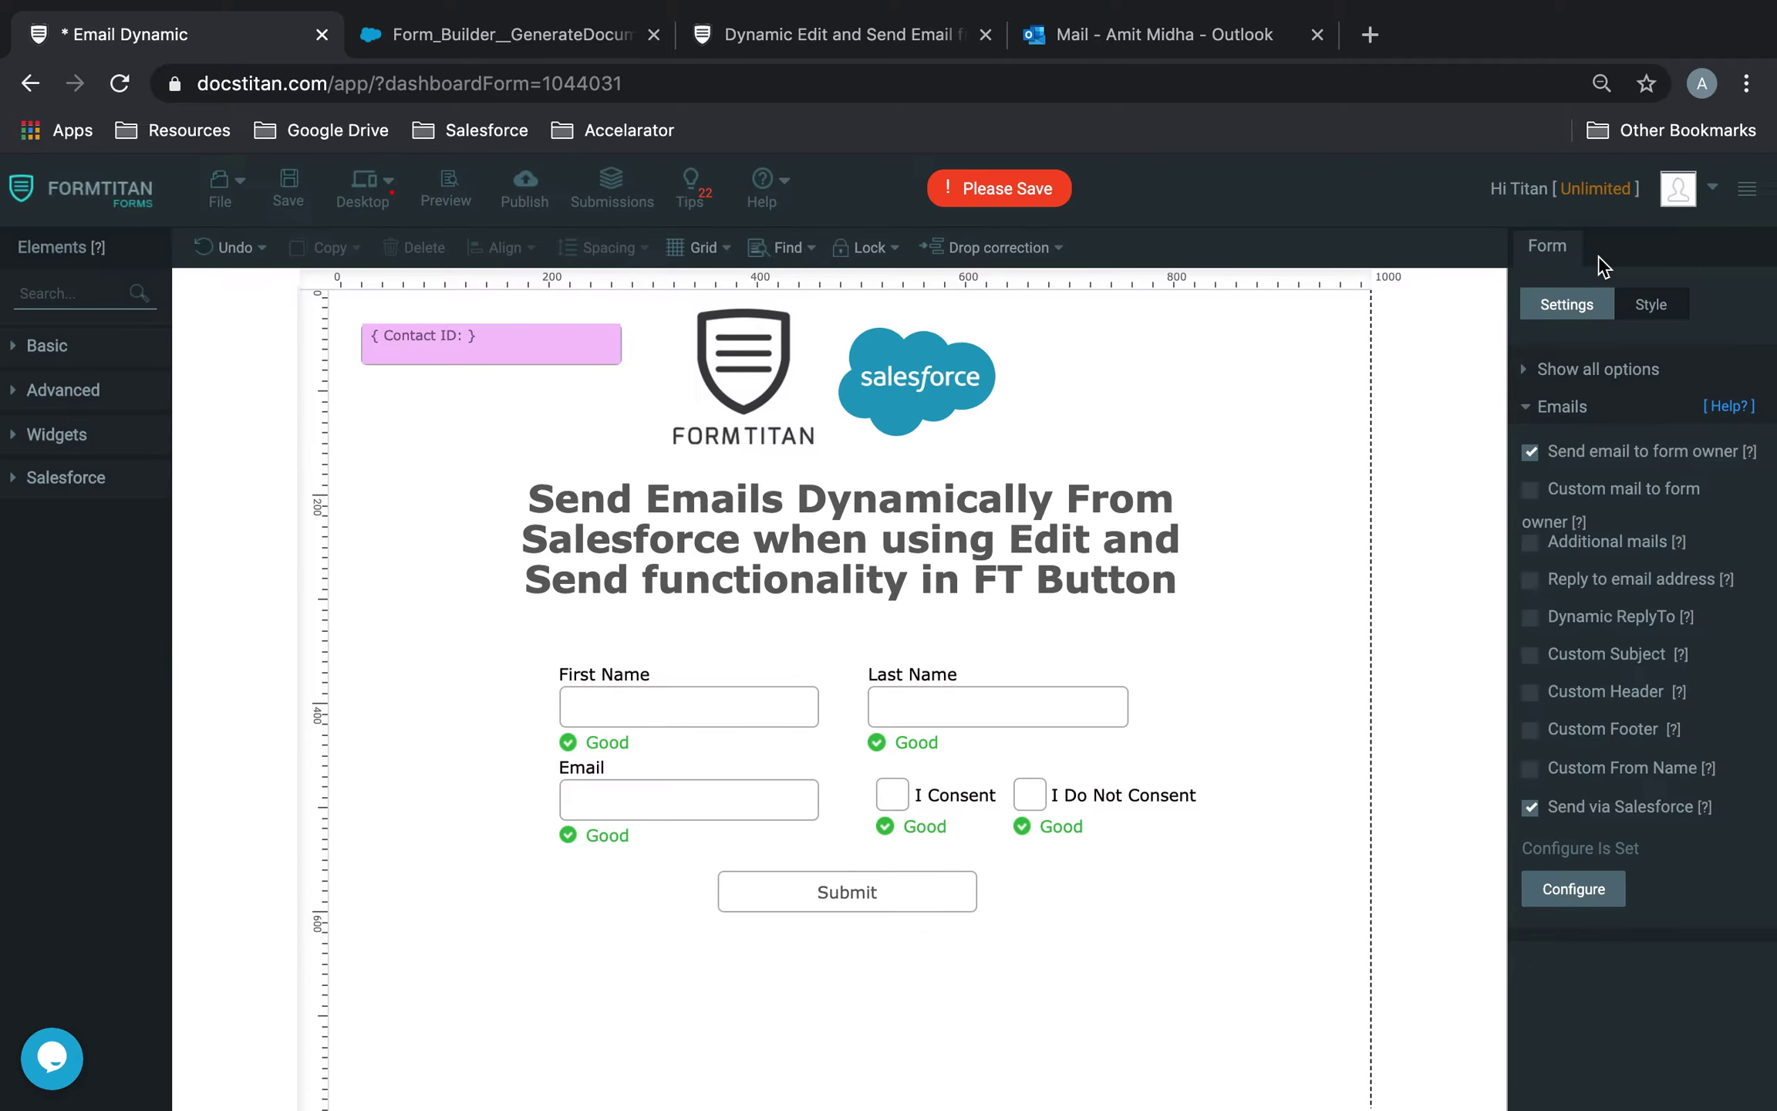
- Open the Salesforce Button configuration of the Default PDF mapping under Document generation
left_click(1577, 405)
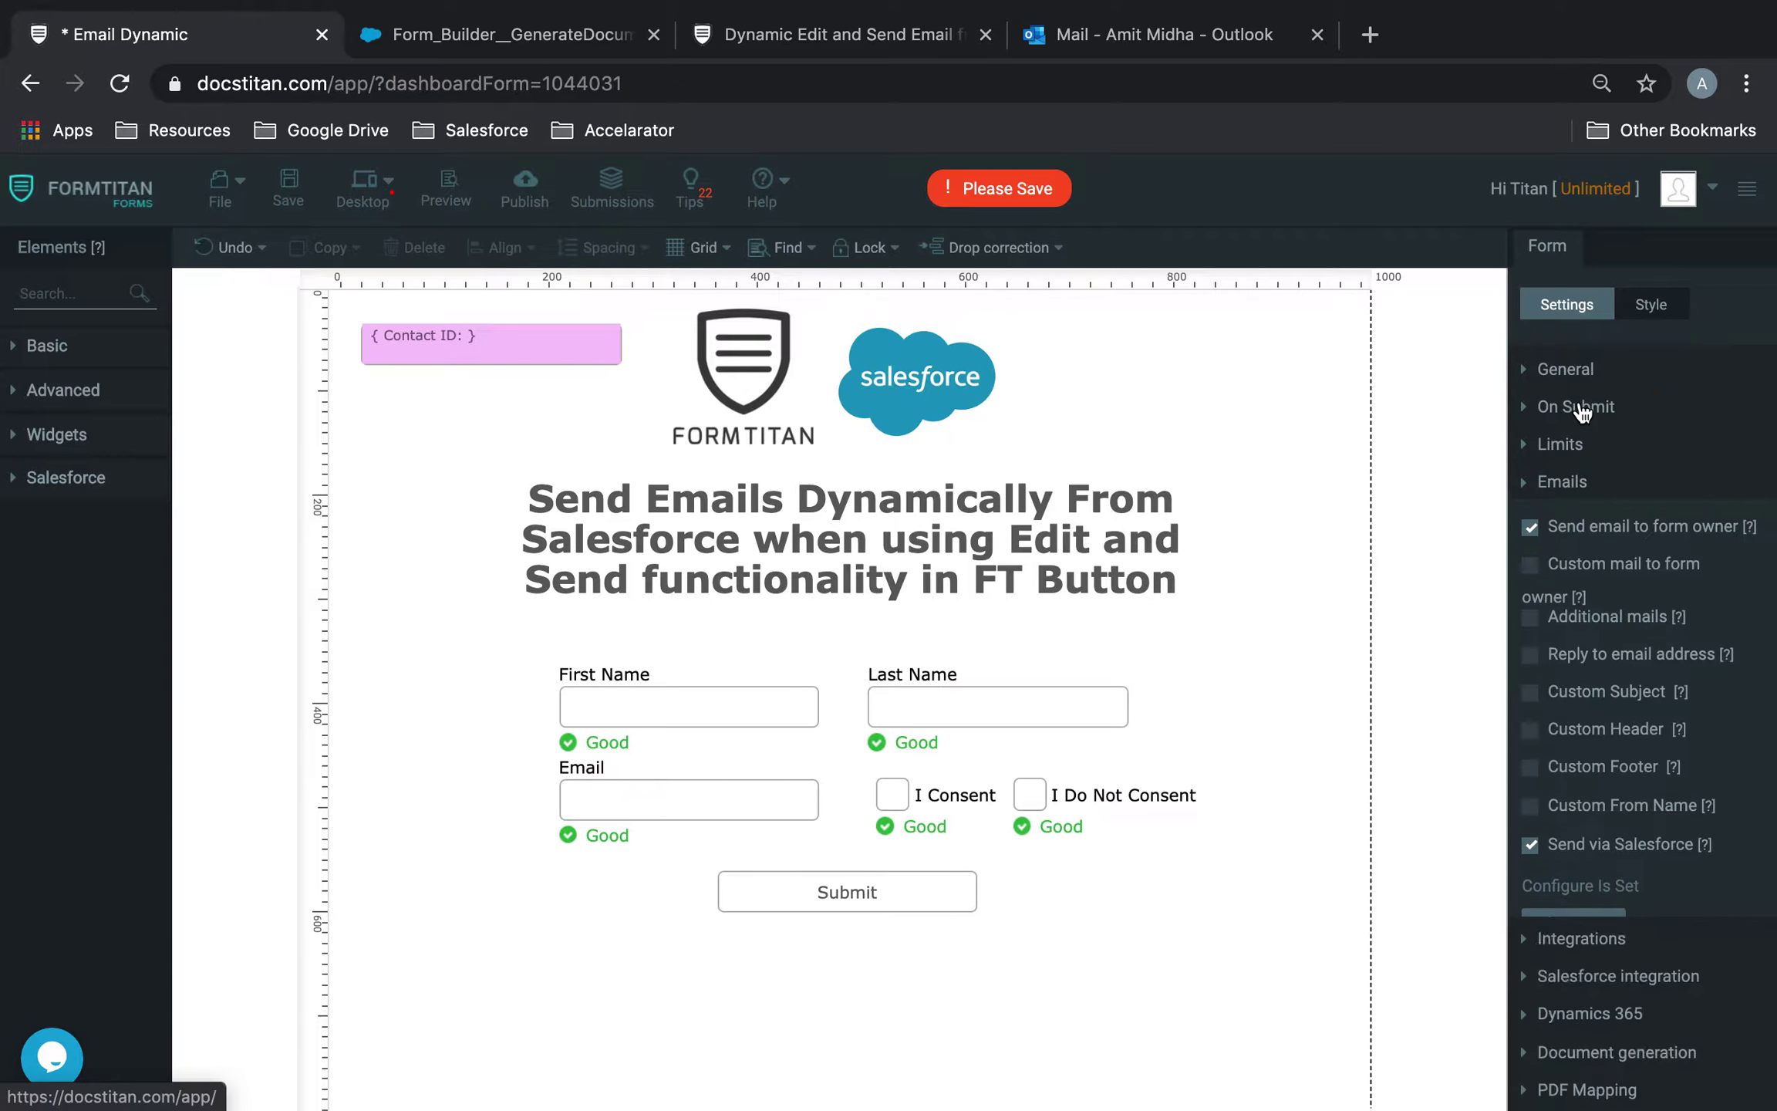
left_click(1632, 632)
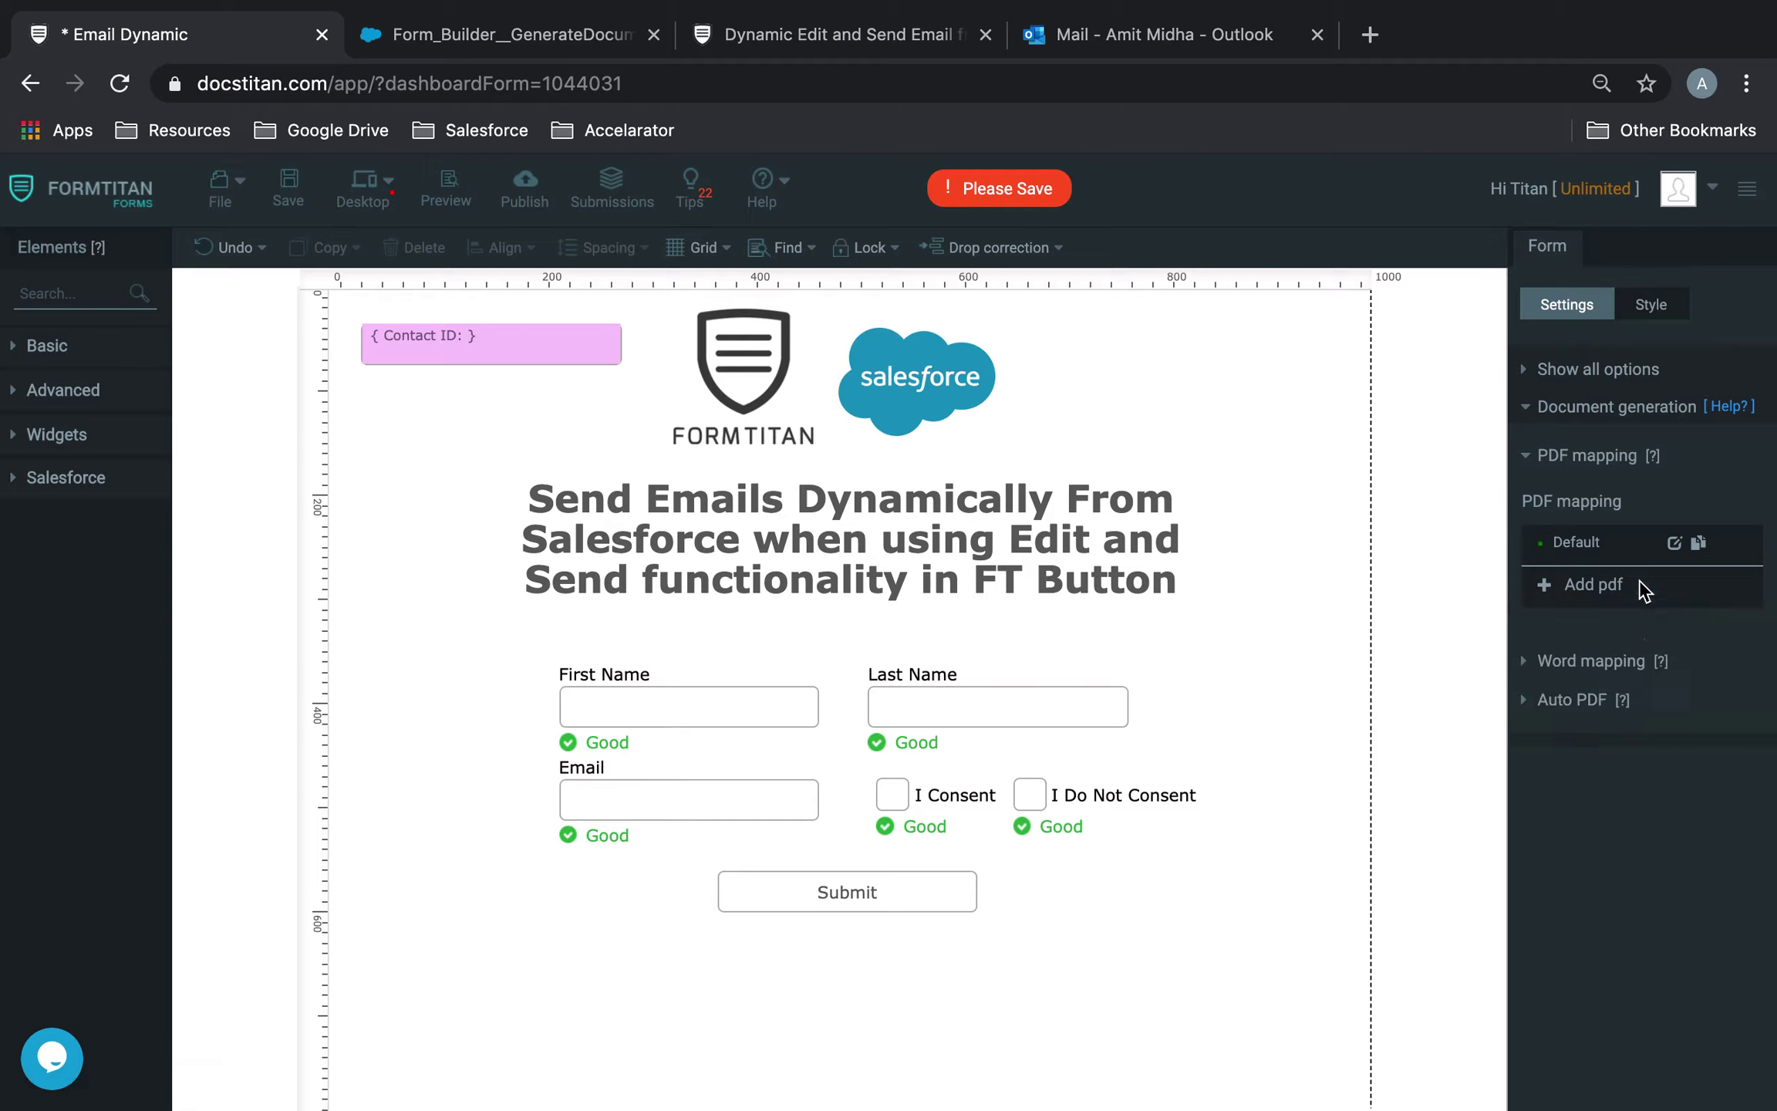
left_click(1670, 544)
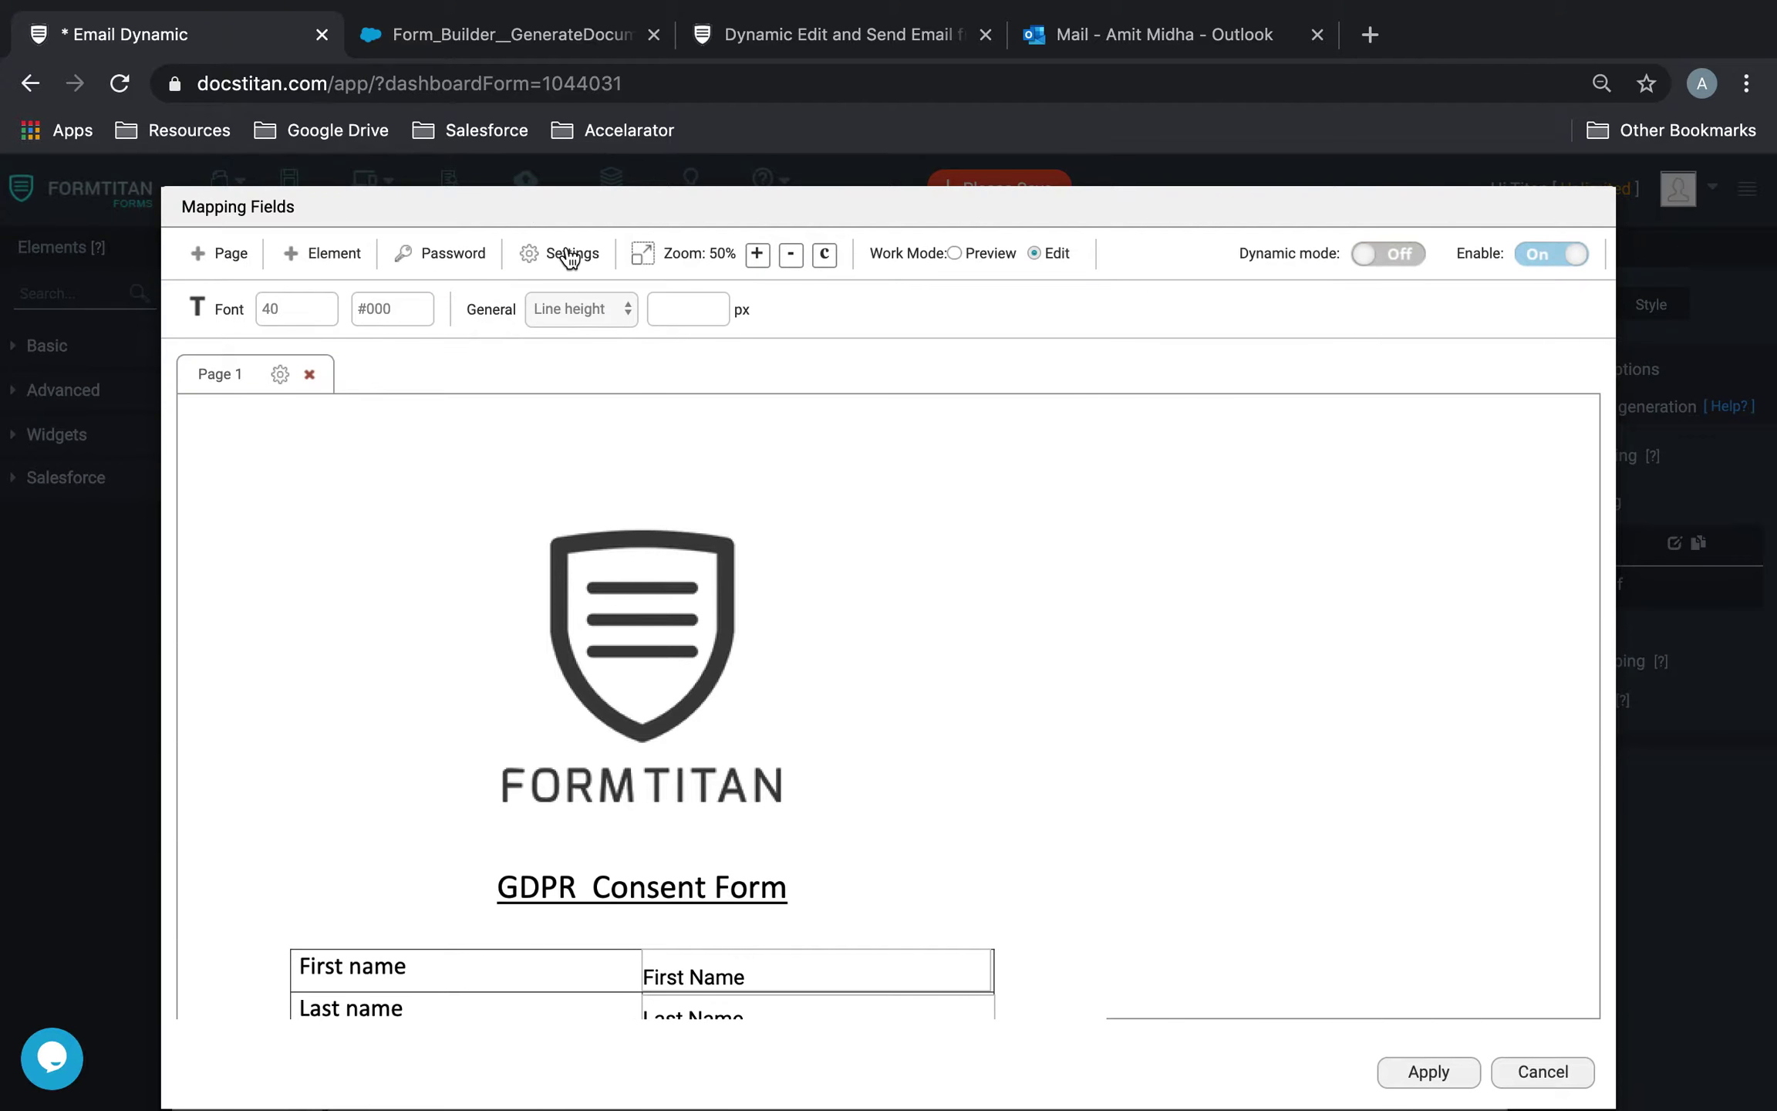
left_click(571, 253)
scroll(714, 679, "down", 3)
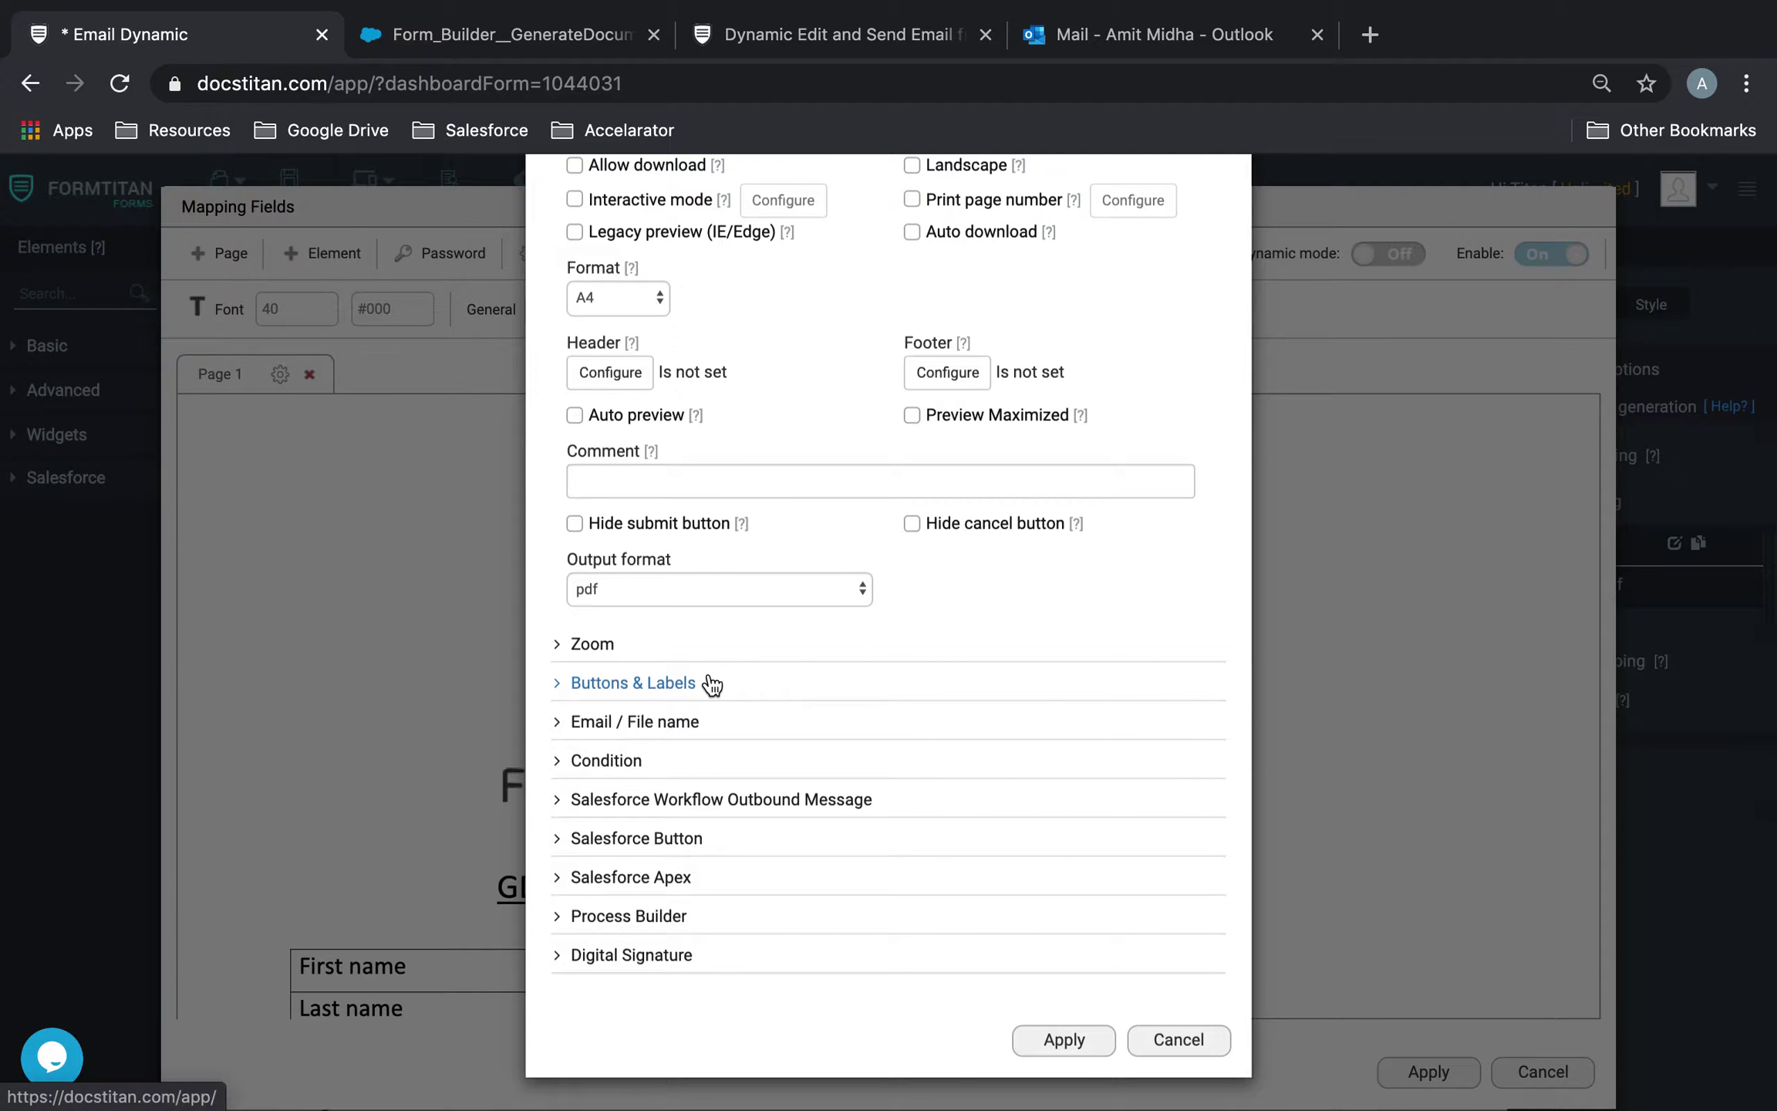
left_click(674, 838)
left_click(614, 889)
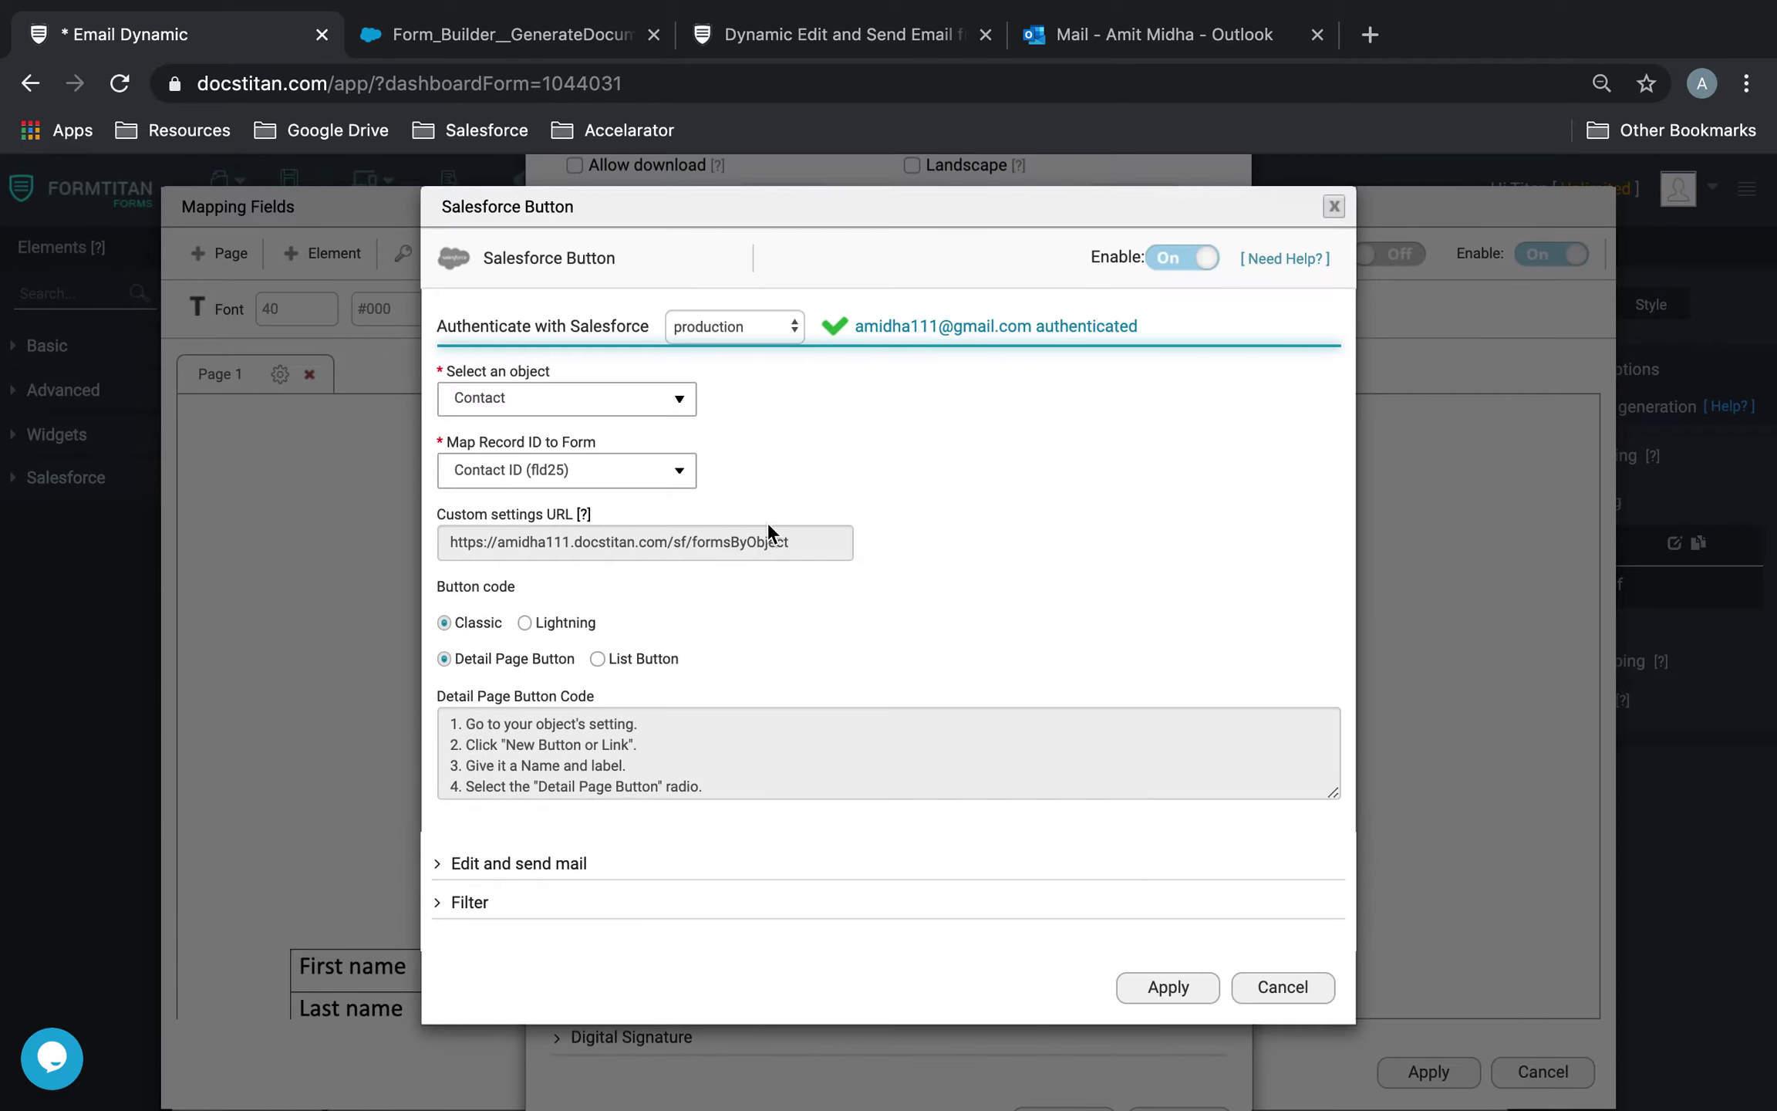
- Expand the Edit and send mail section and open the field choices for Dynamic To
left_click(549, 860)
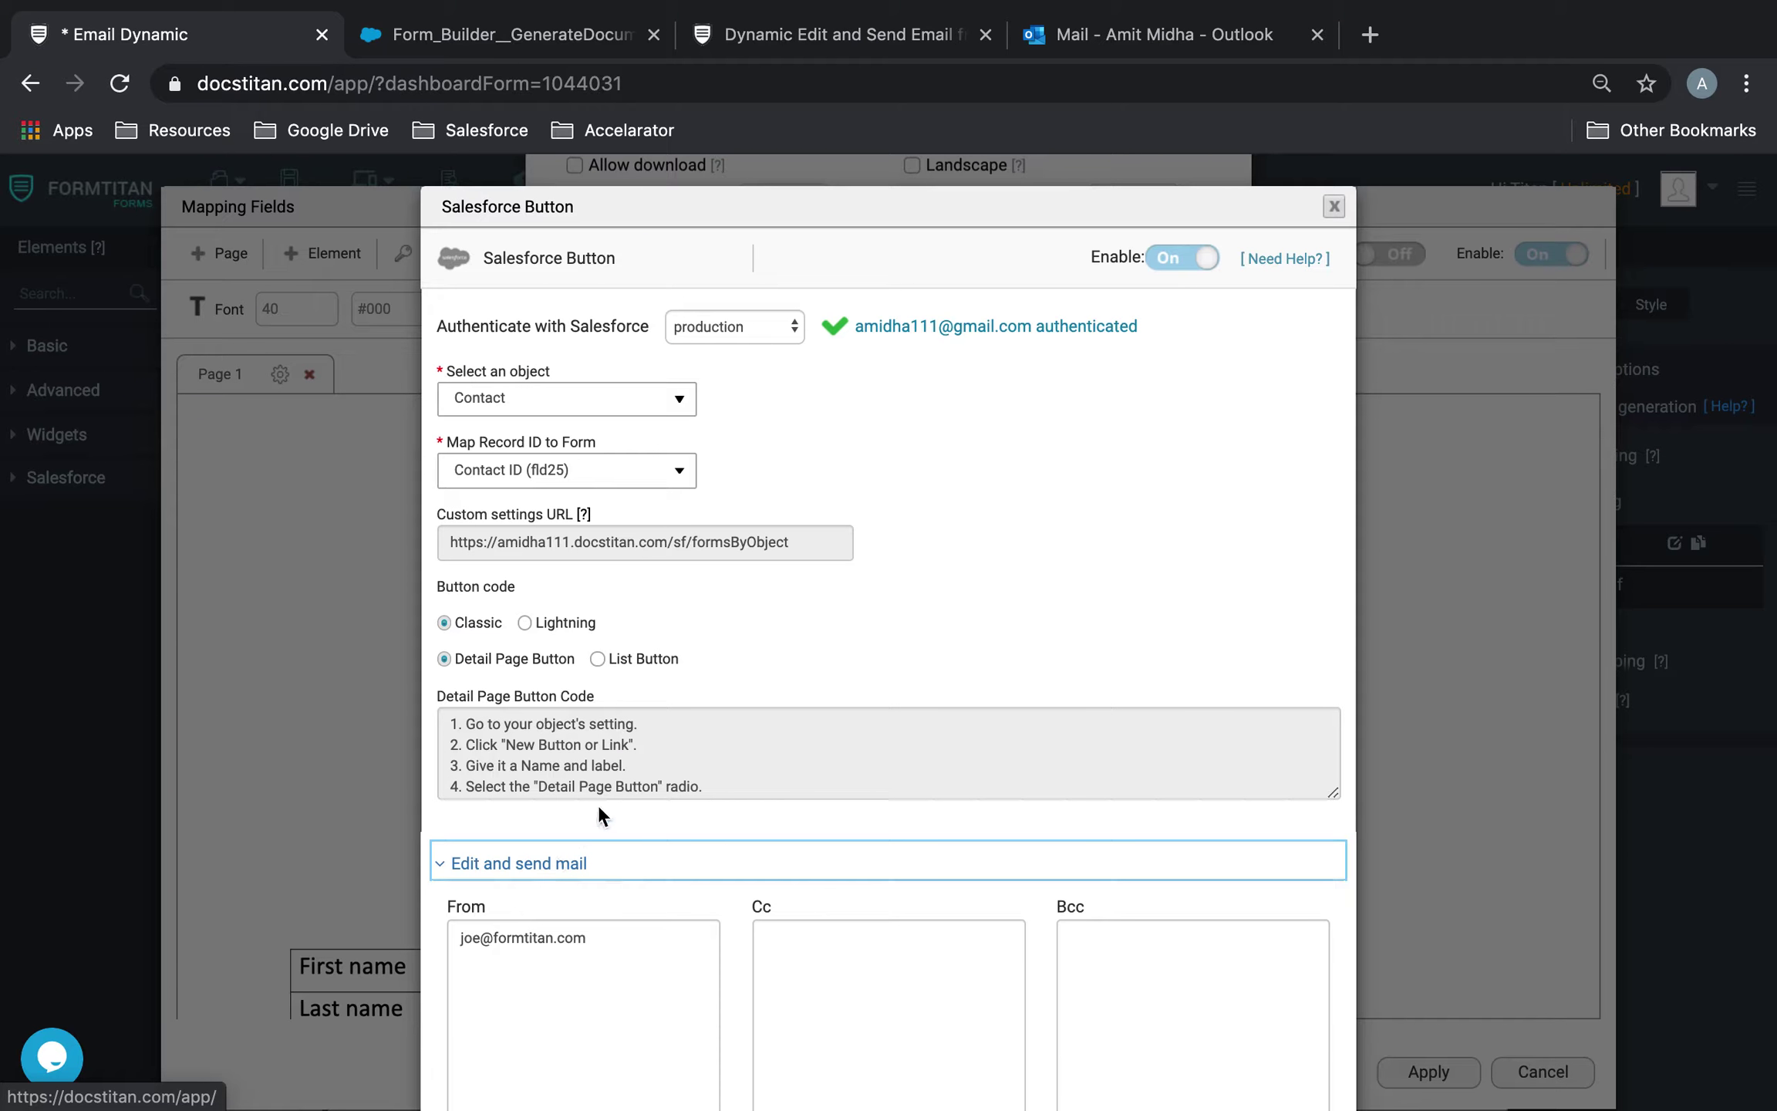
scroll(633, 789, "down", 2)
scroll(573, 912, "down", 5)
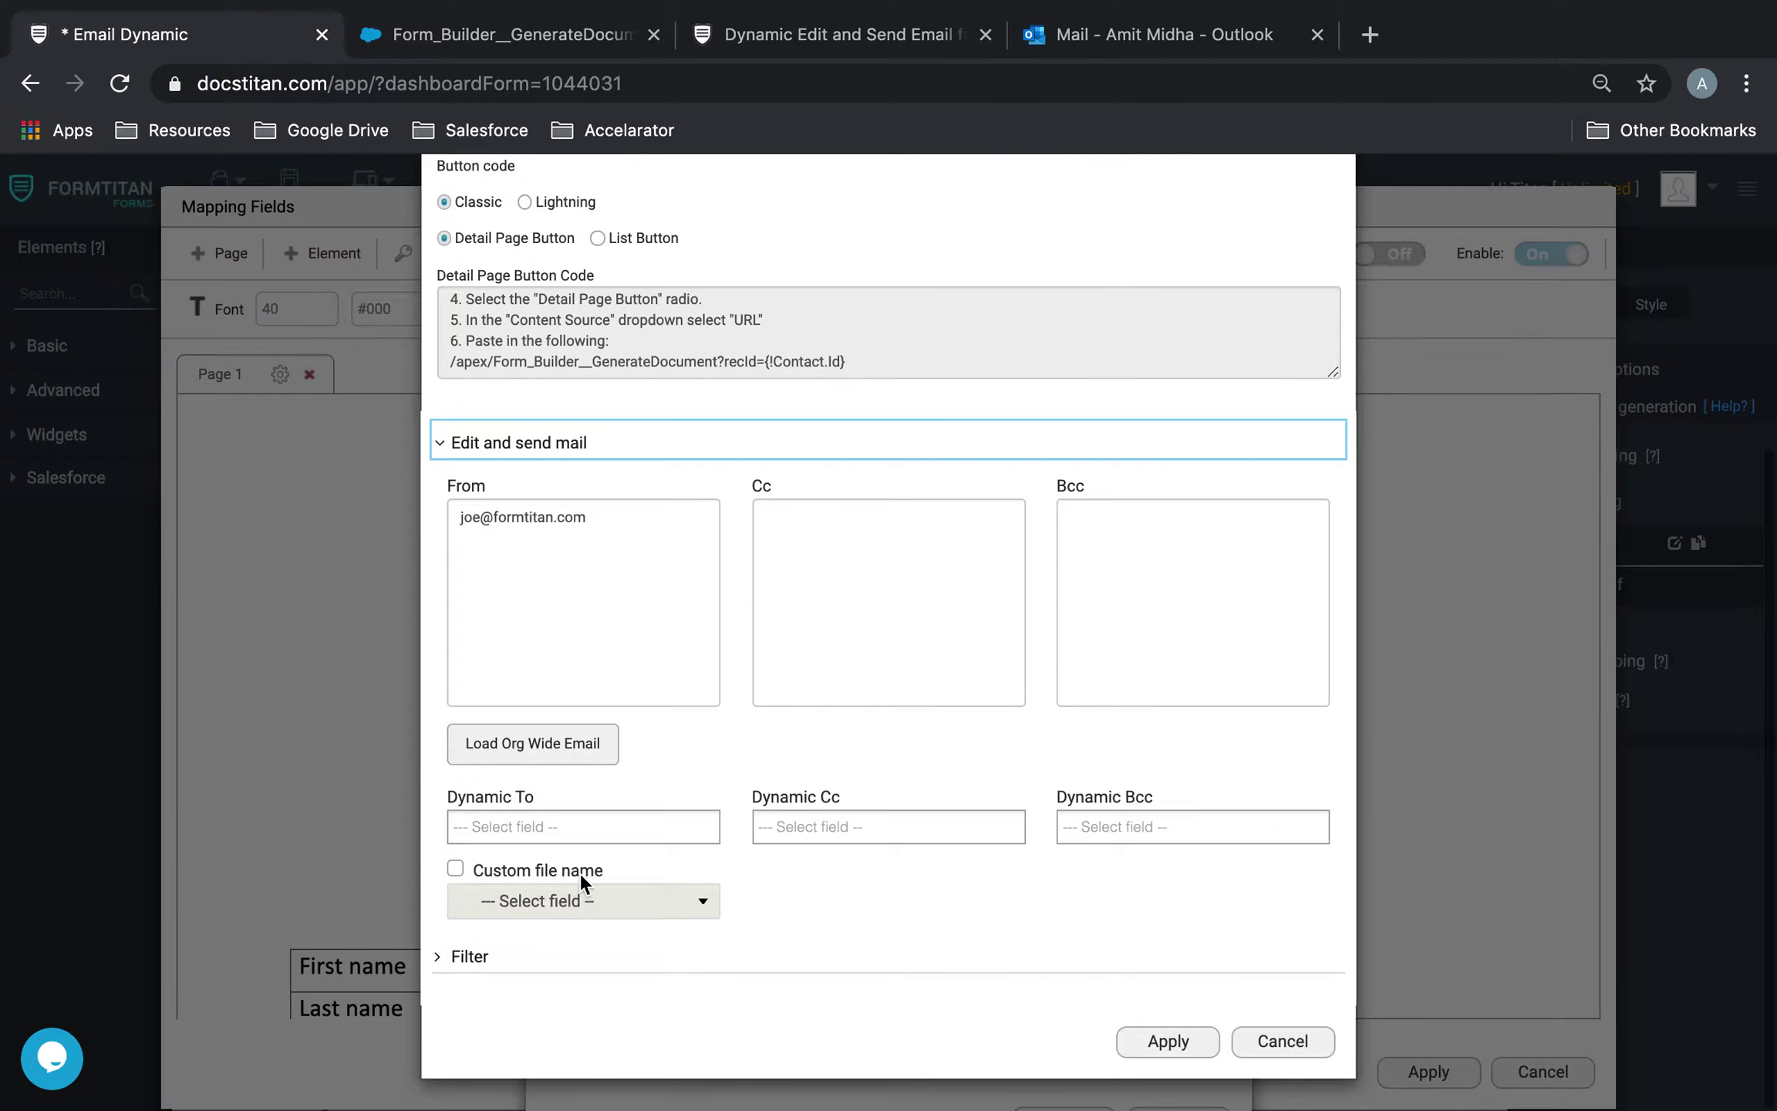
left_click(559, 516)
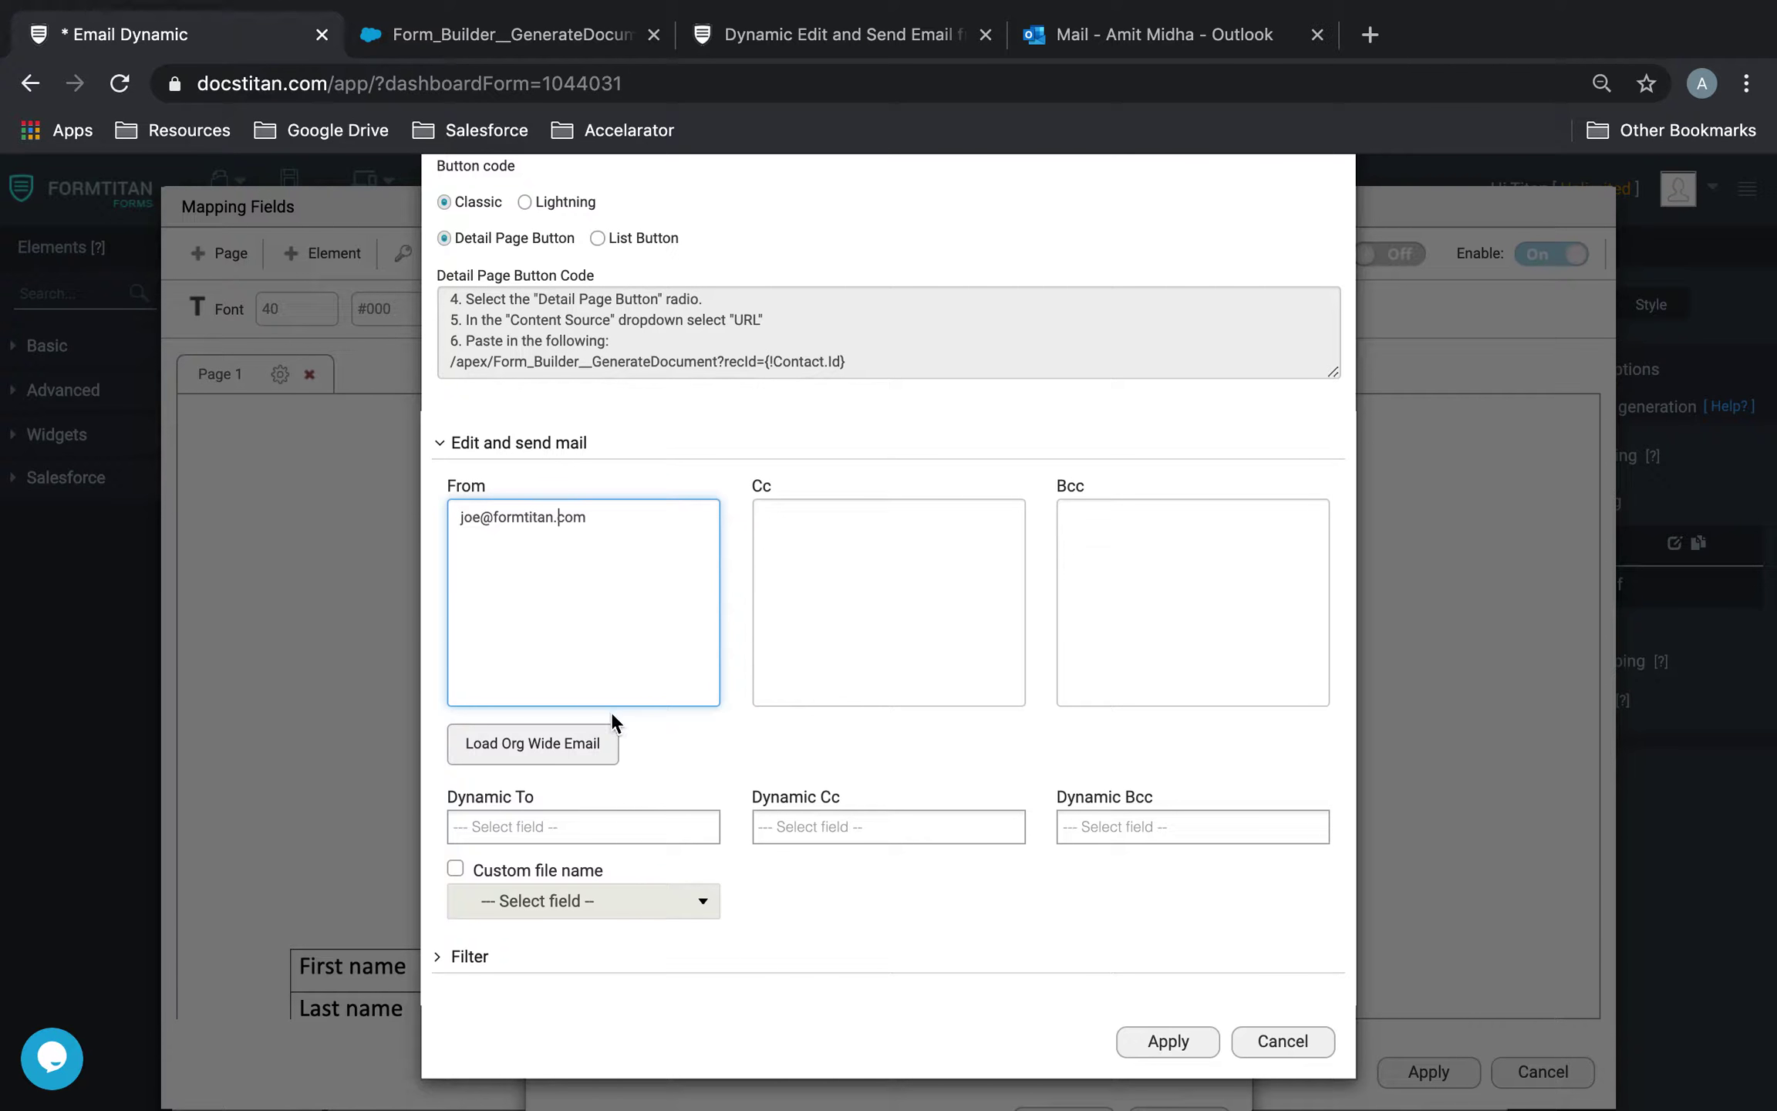
left_click(590, 819)
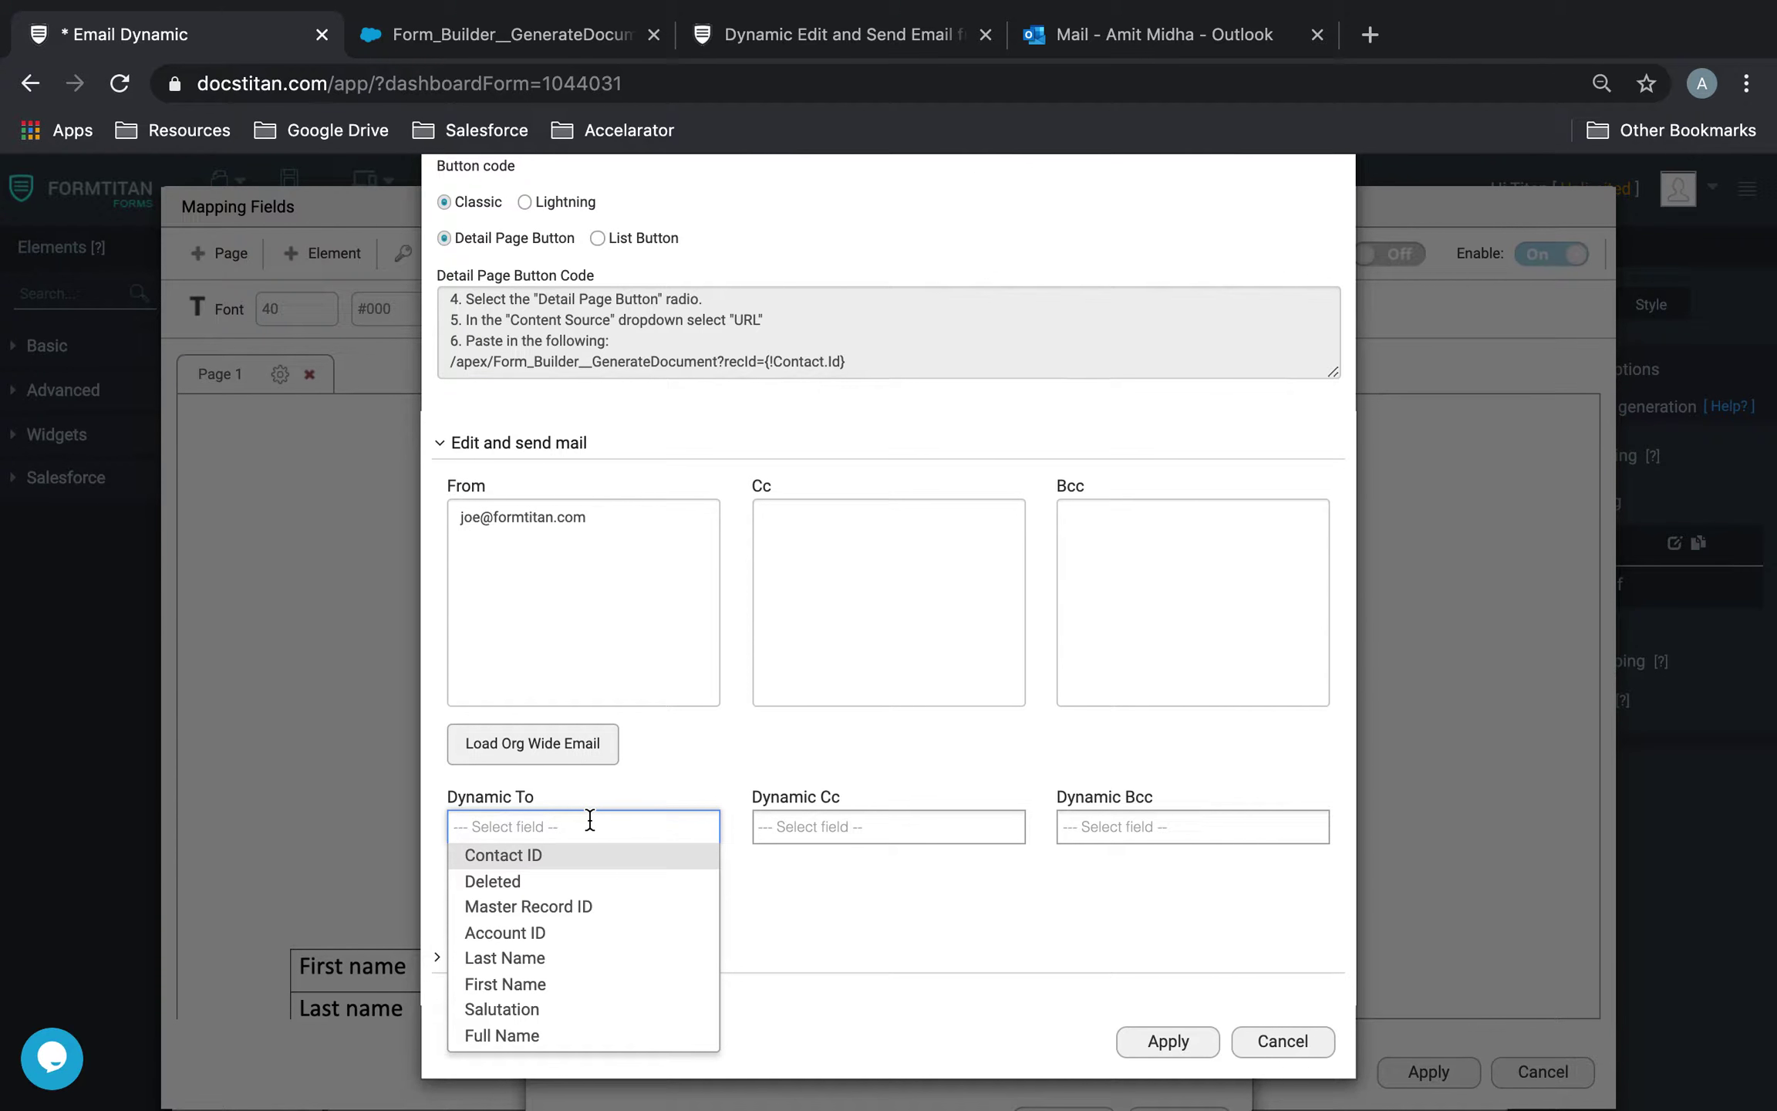
- Switch to Salesforce, open the sample contact's record from the Contacts list, and examine its Multiple Emails field
left_click(400, 35)
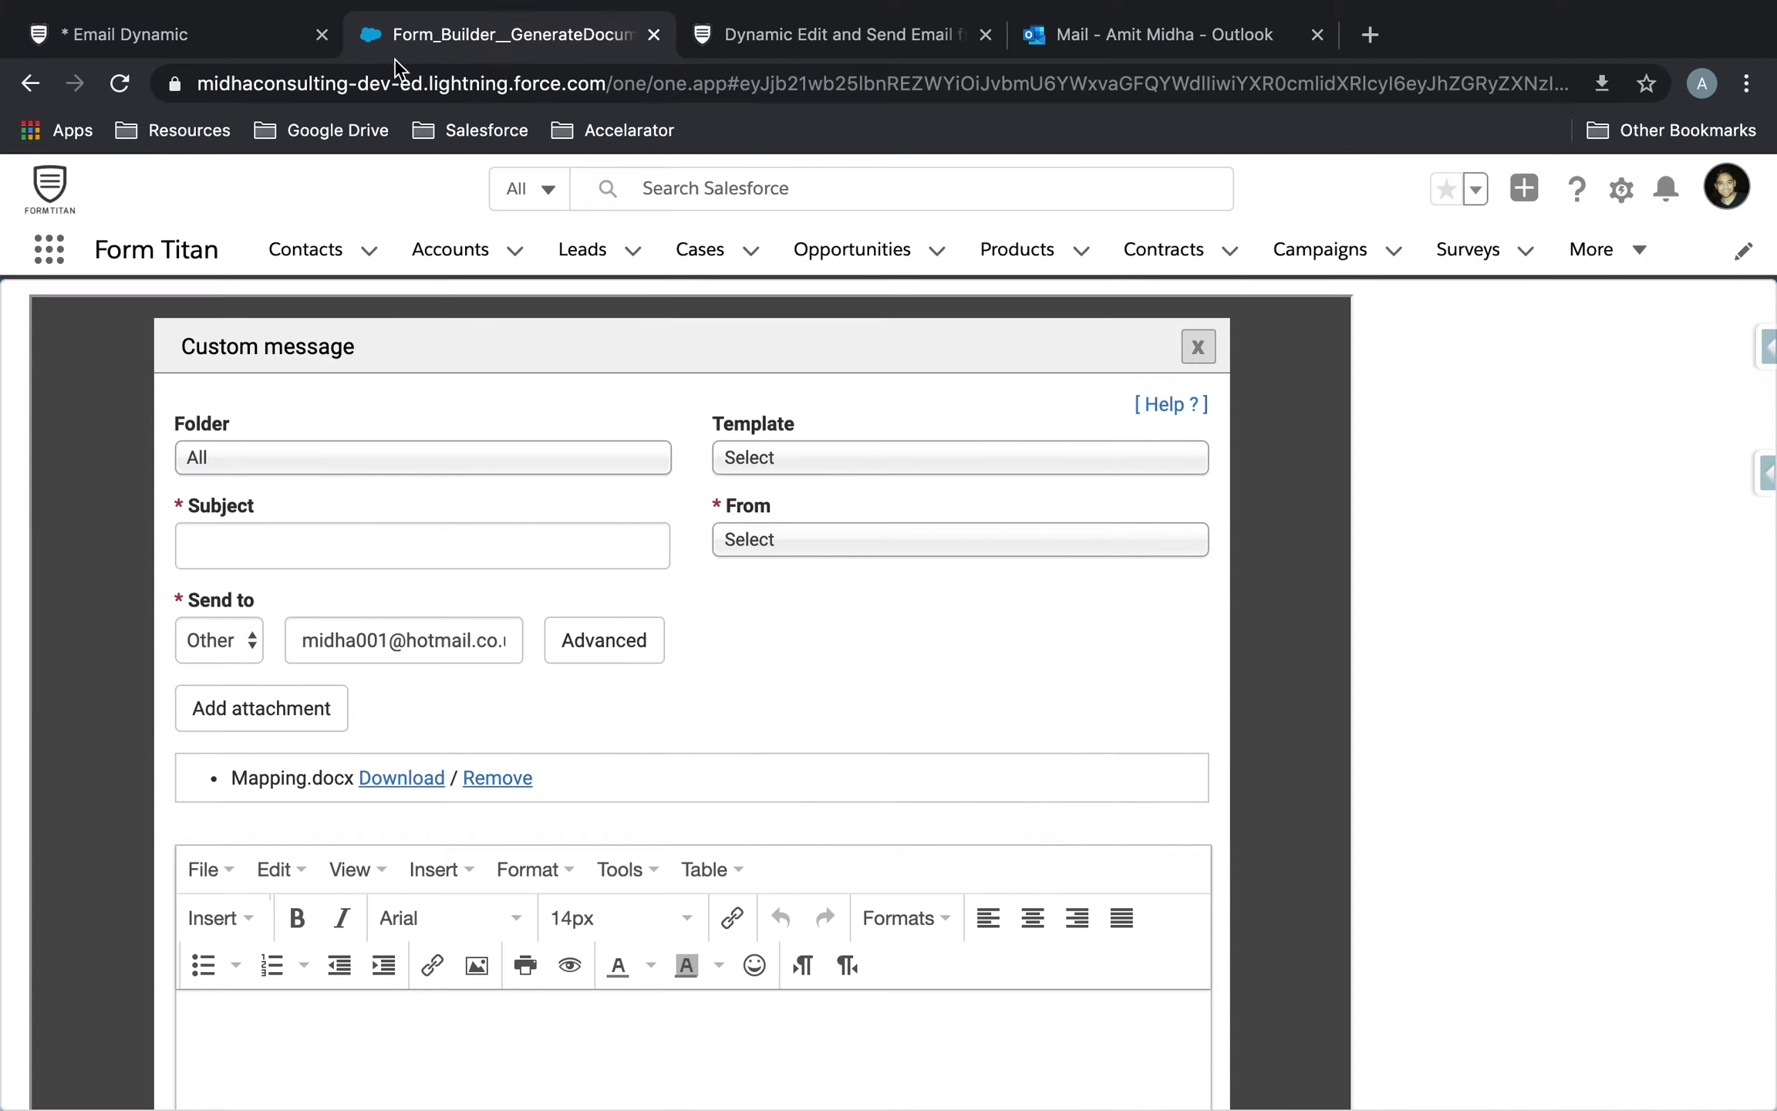
left_click(316, 250)
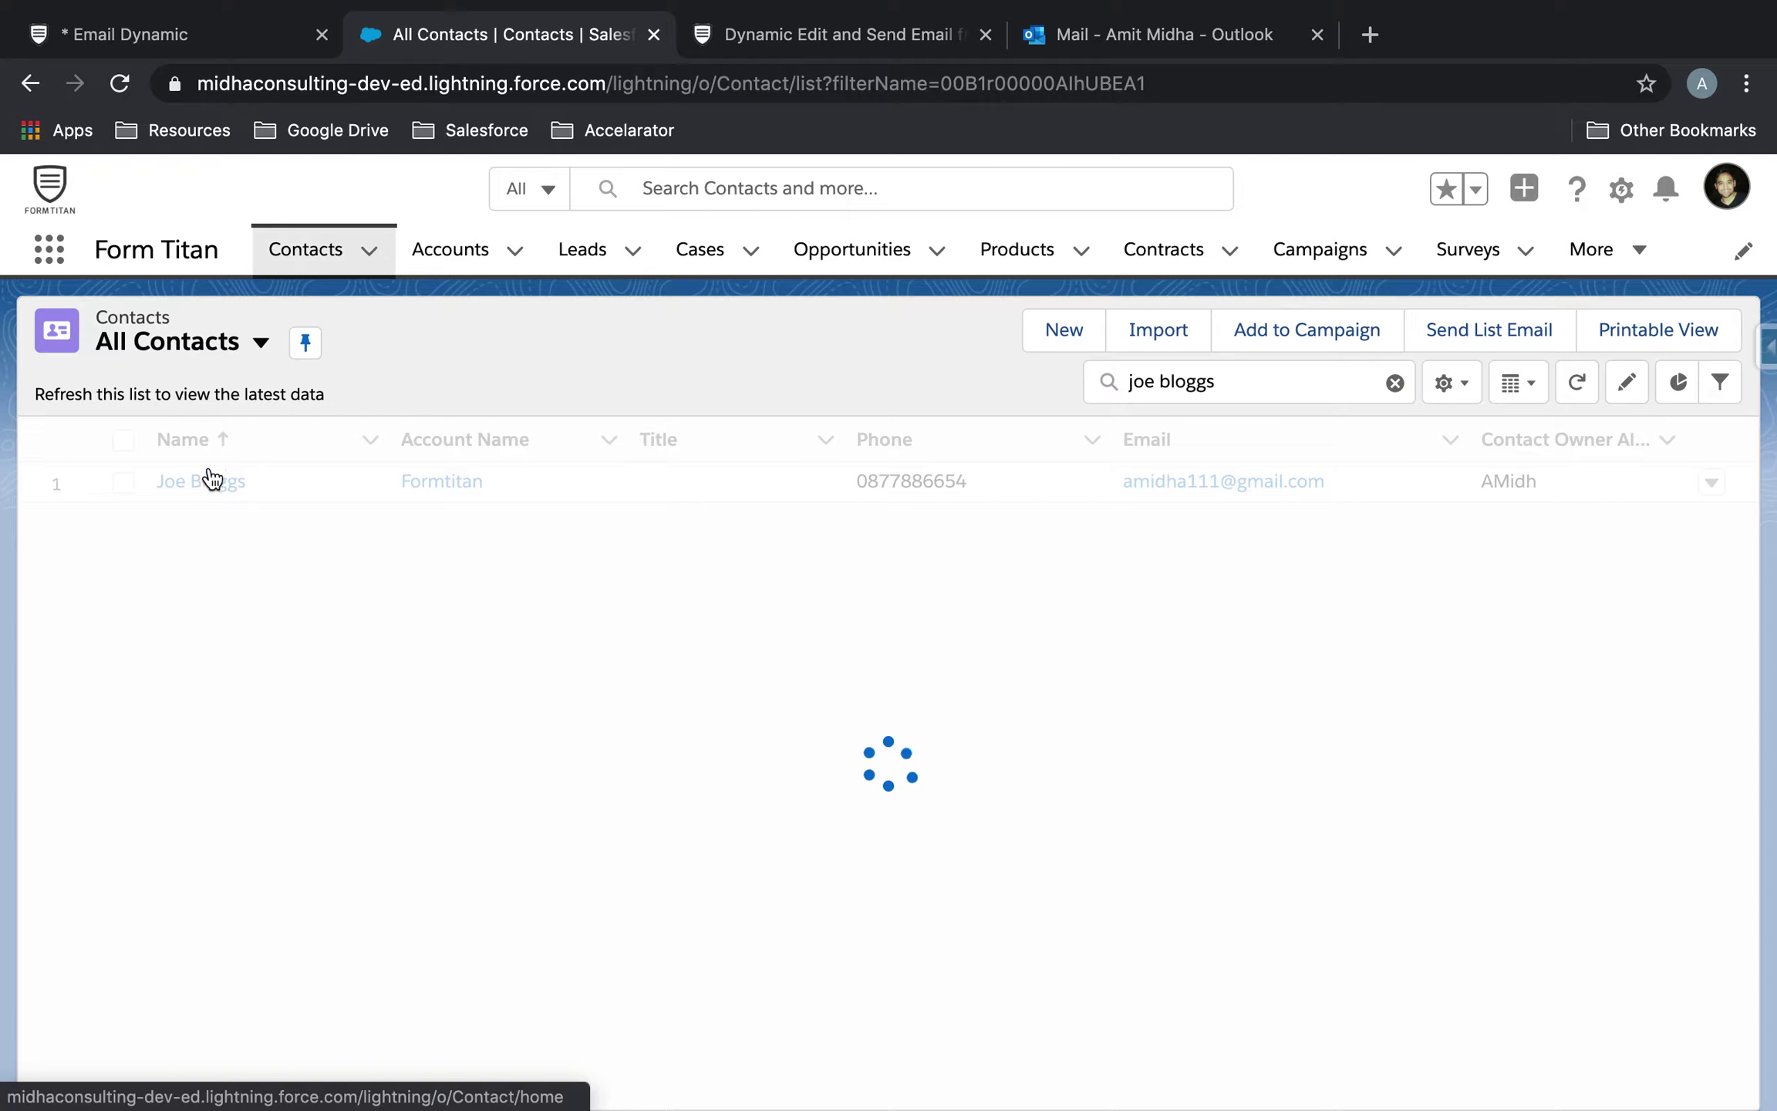
left_click(199, 482)
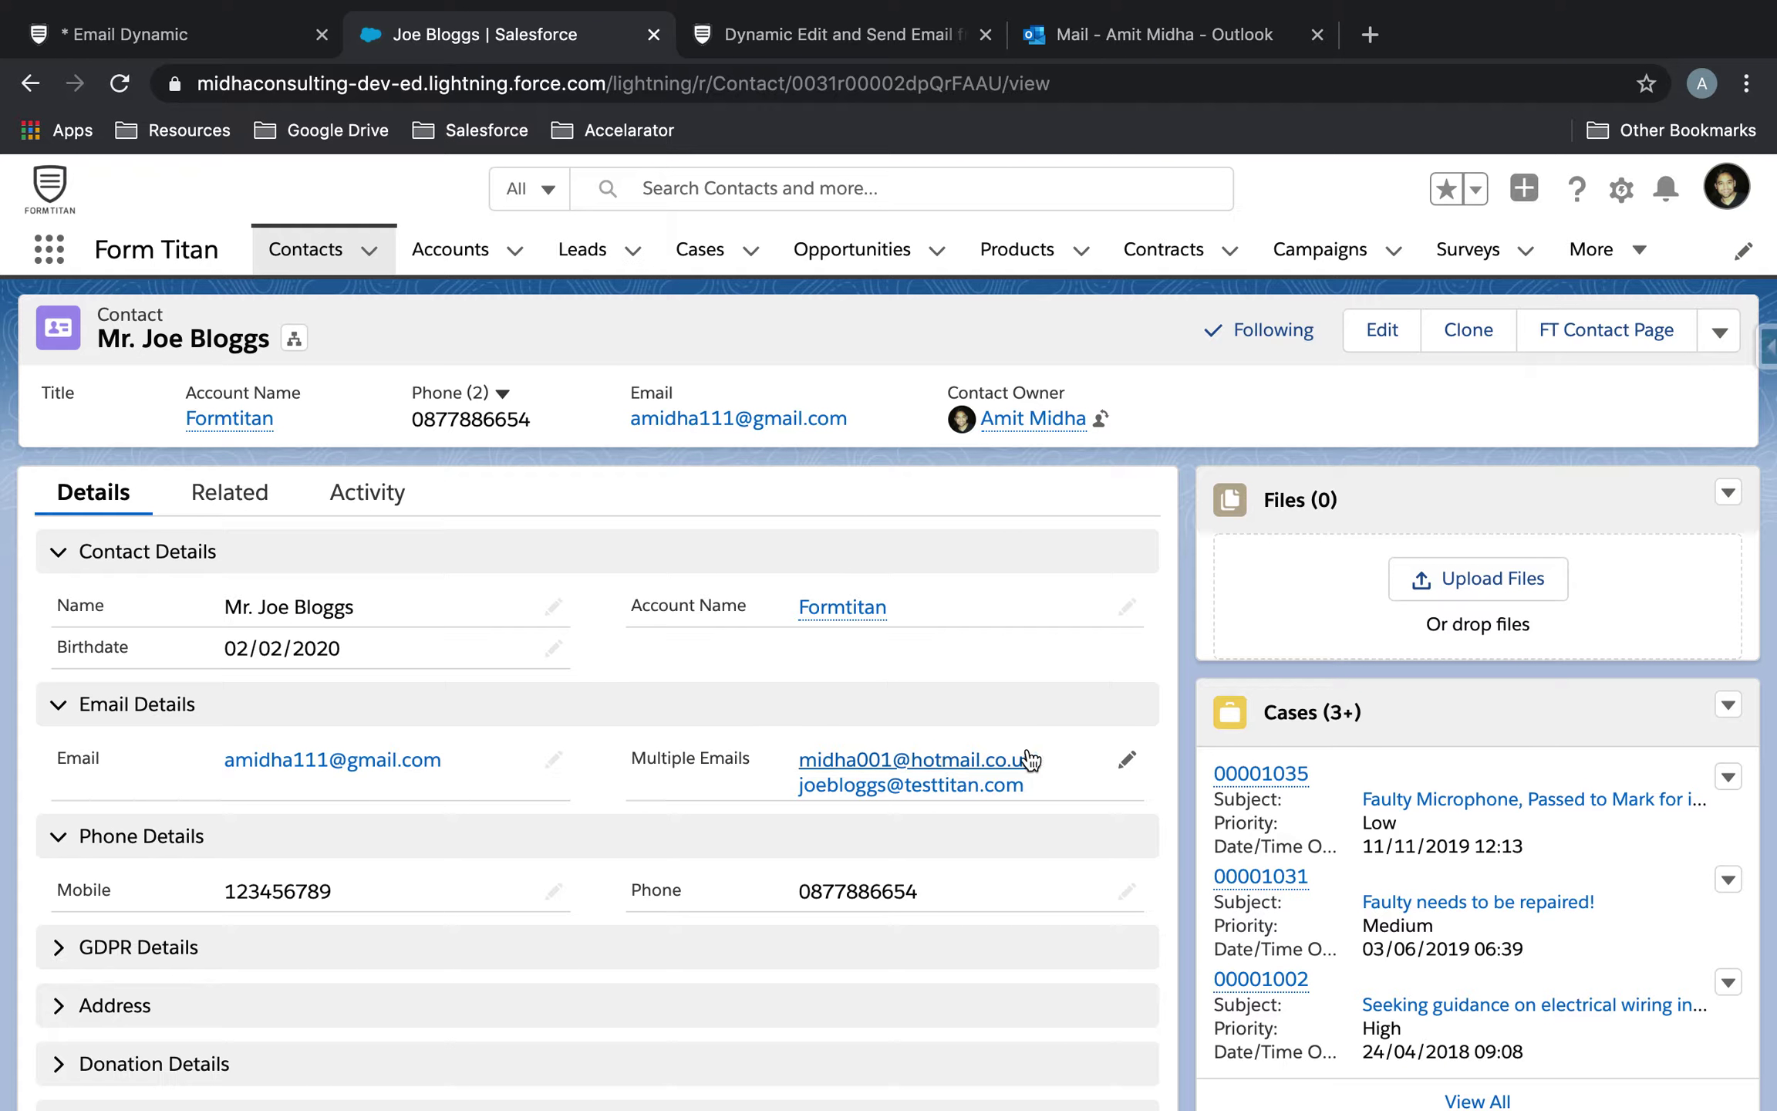
left_click_drag(1059, 781, 767, 770)
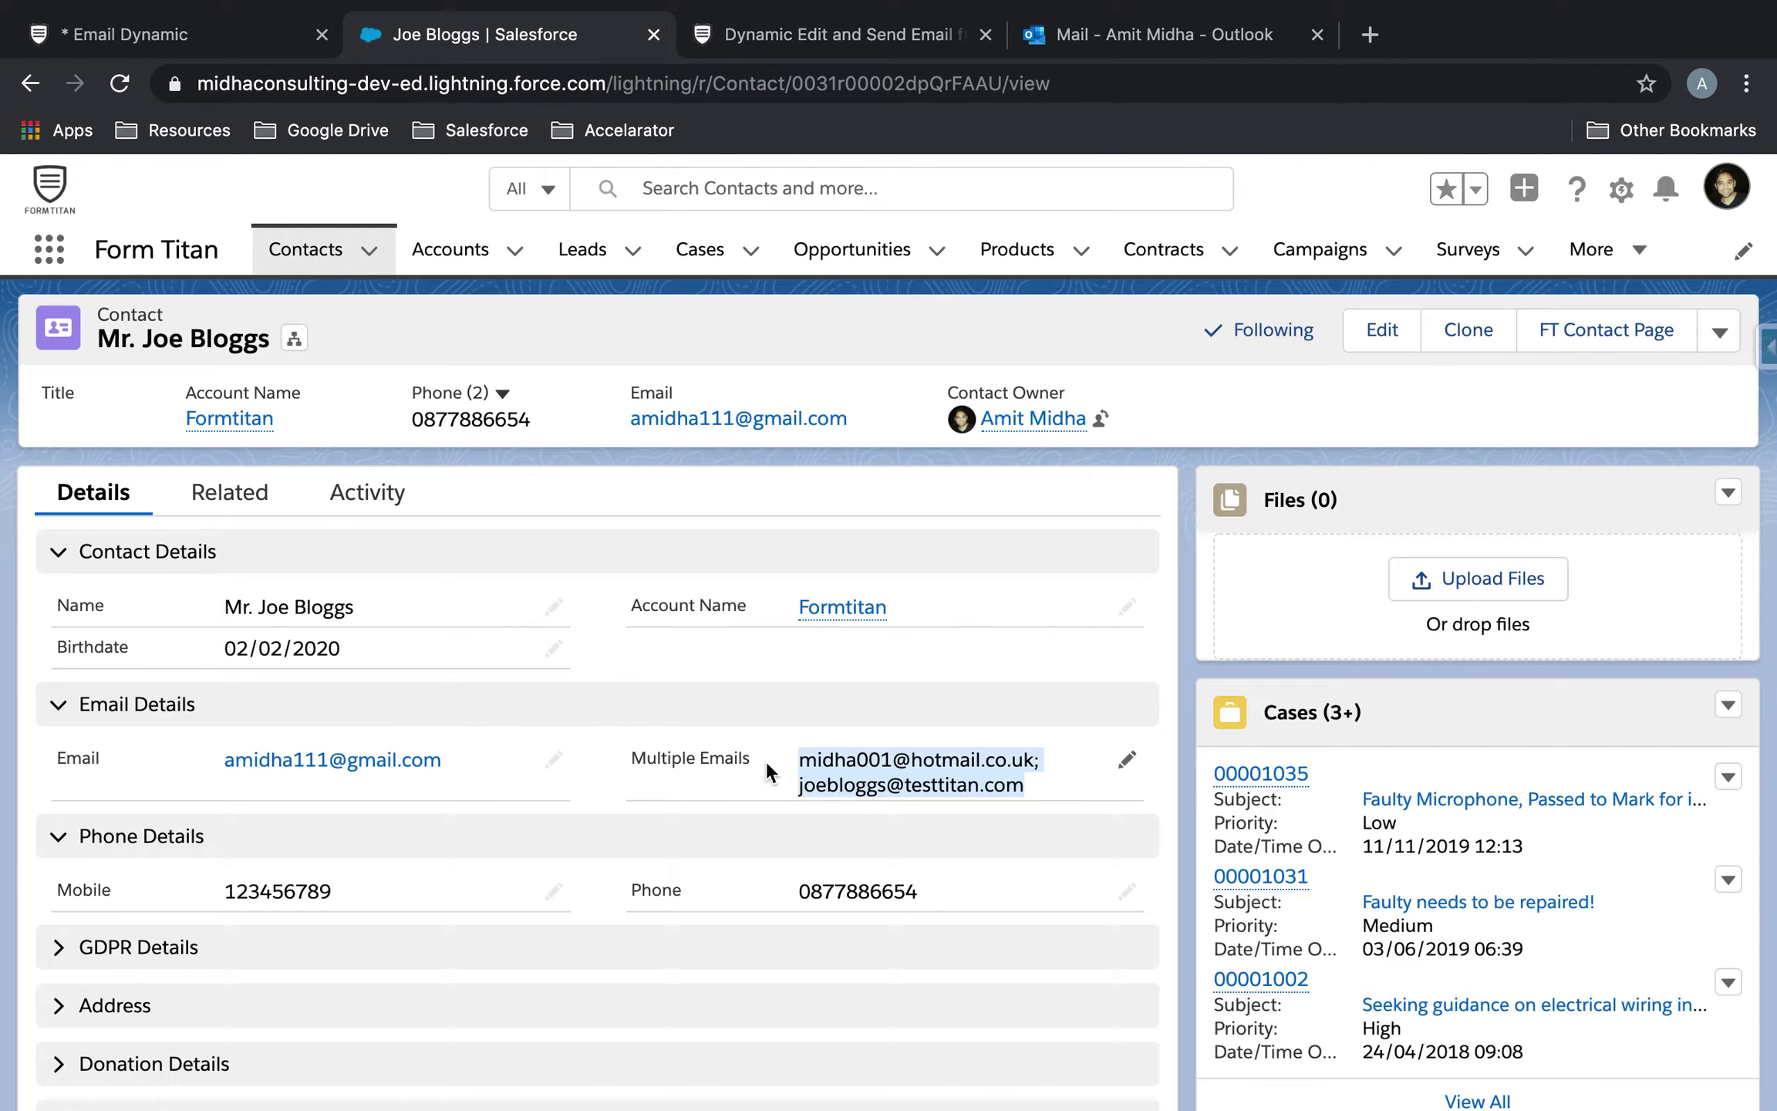
left_click(766, 762)
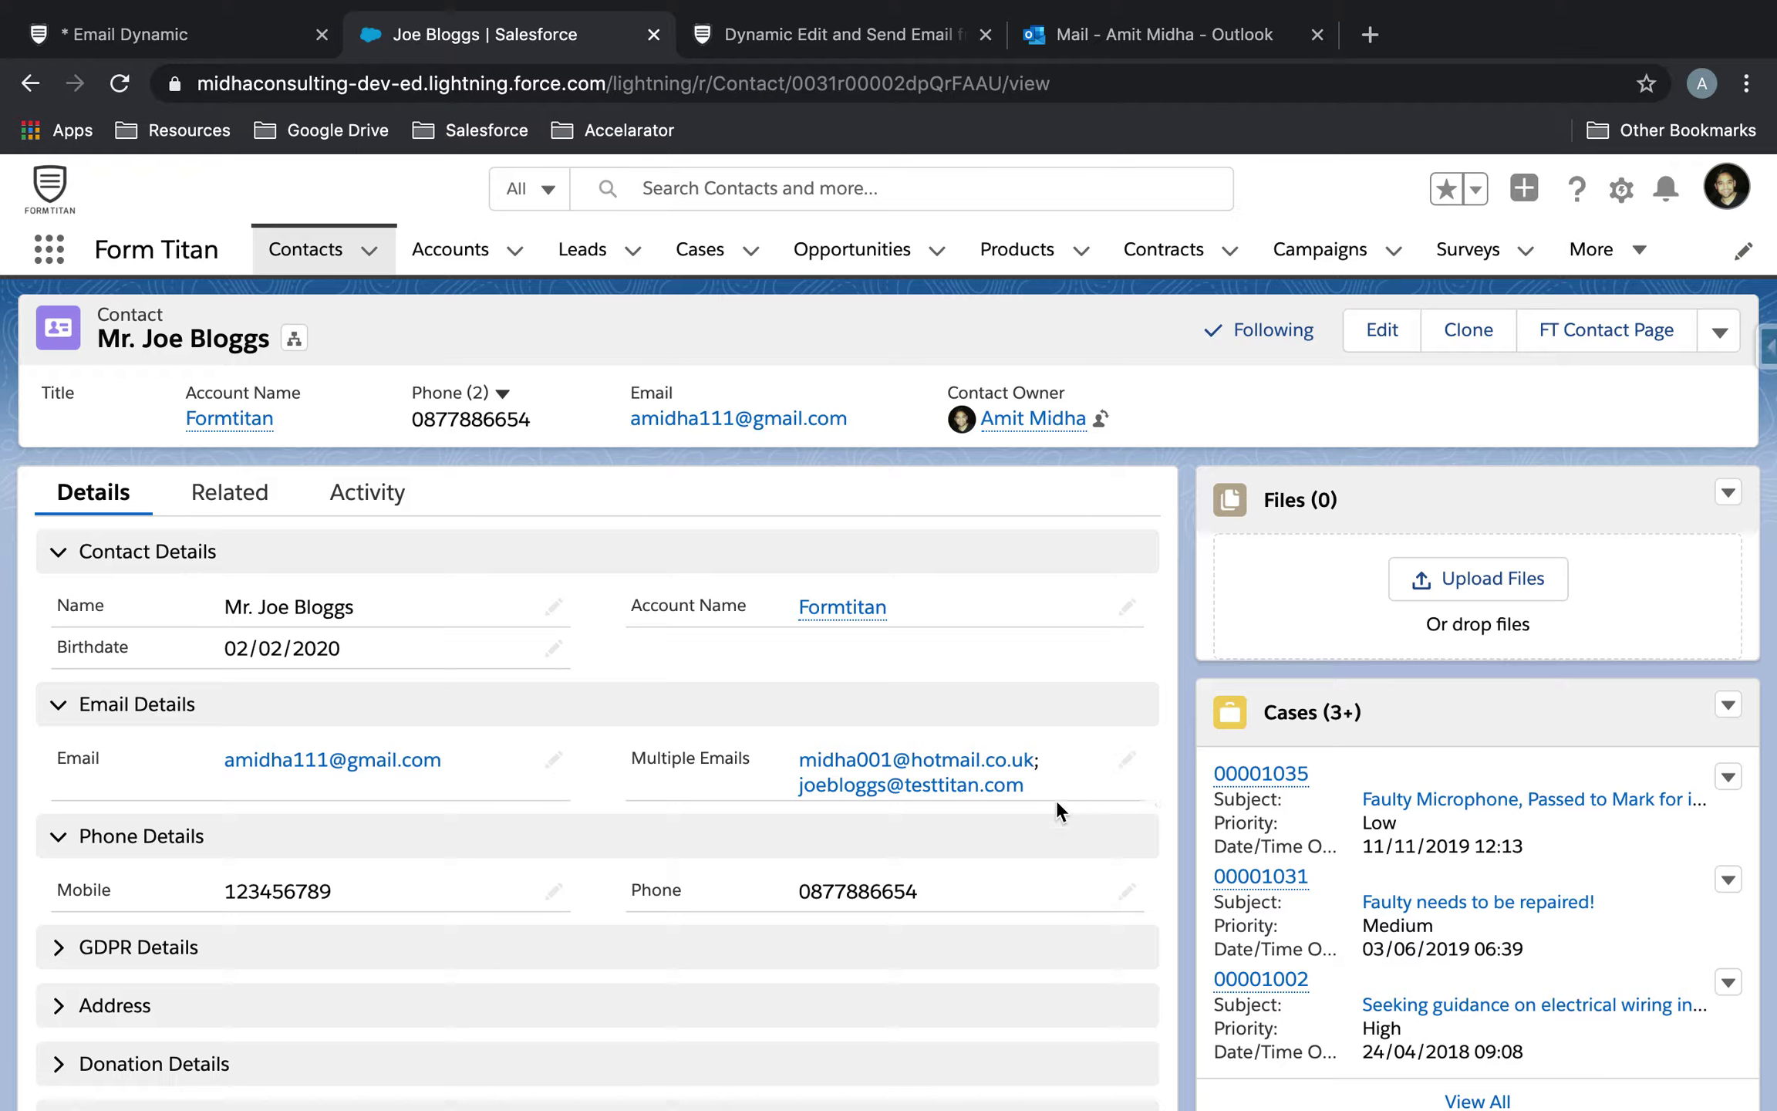
- Switch back to the FormTitan form and set Dynamic To to the Multiple Emails field
left_click(193, 34)
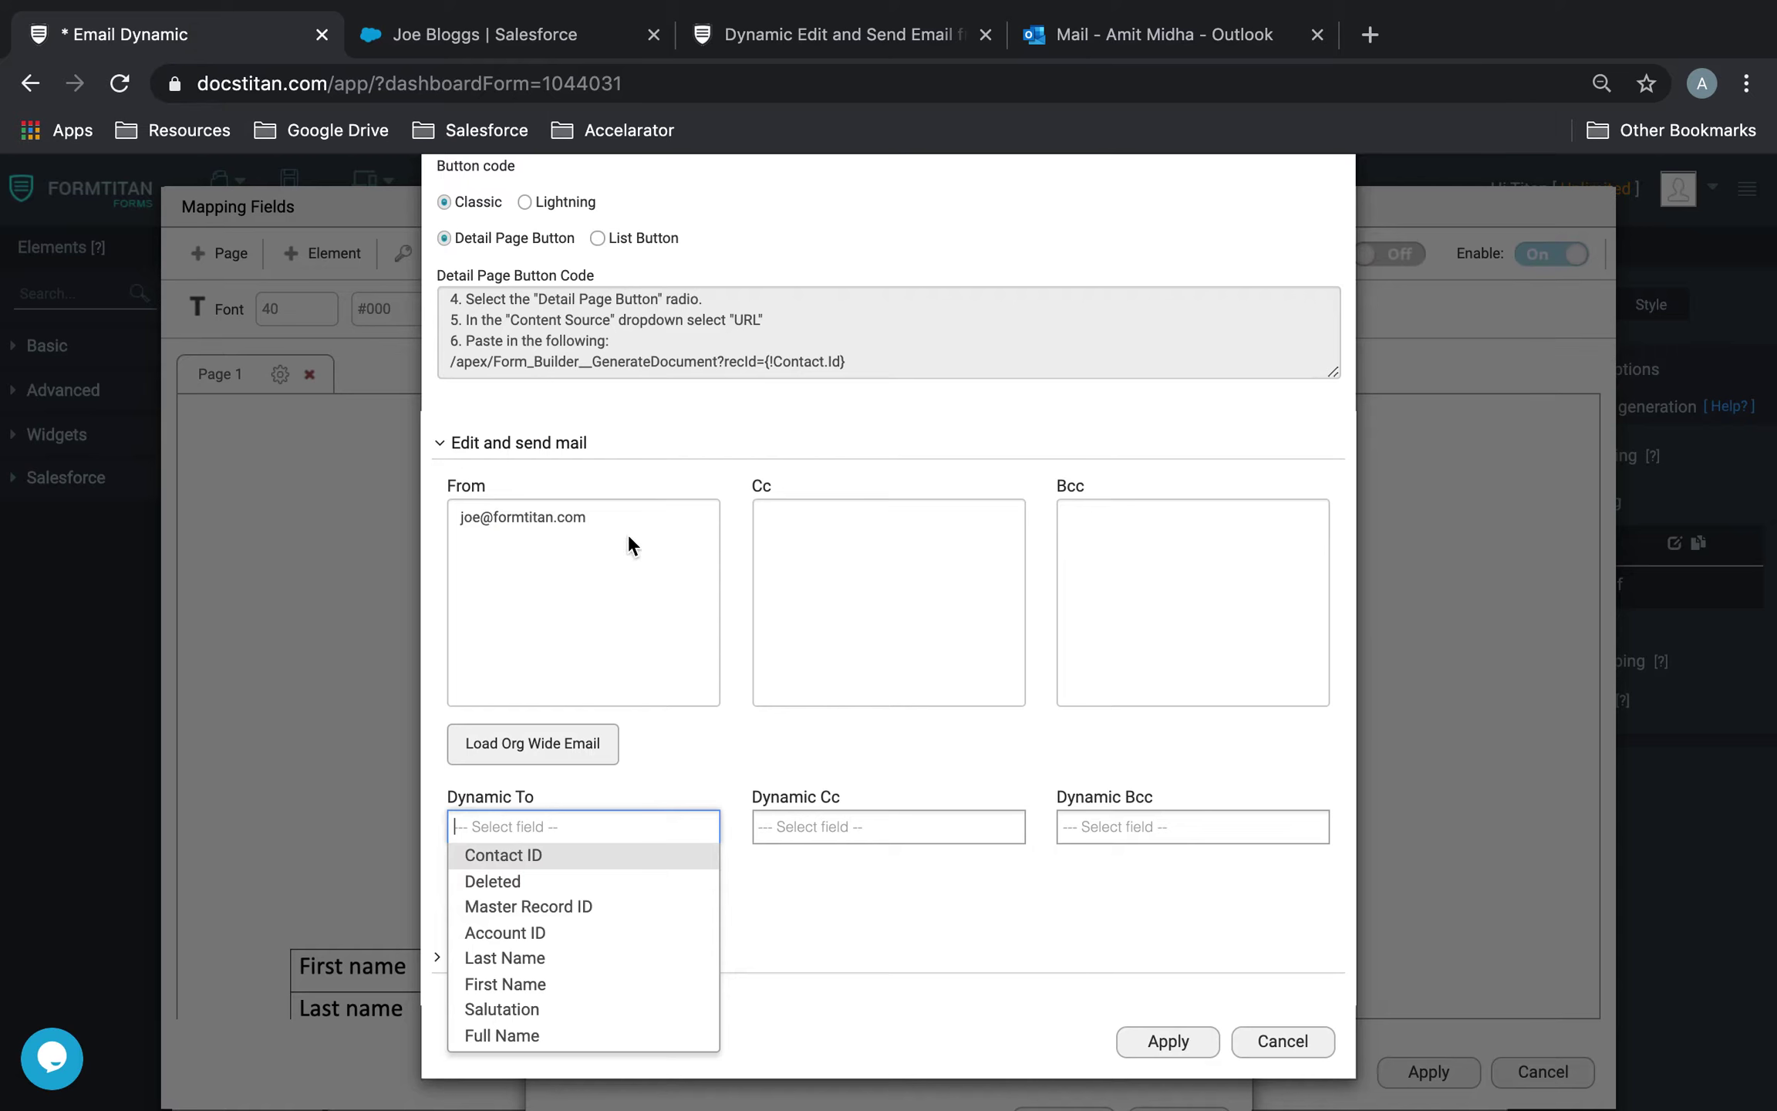
type("mult")
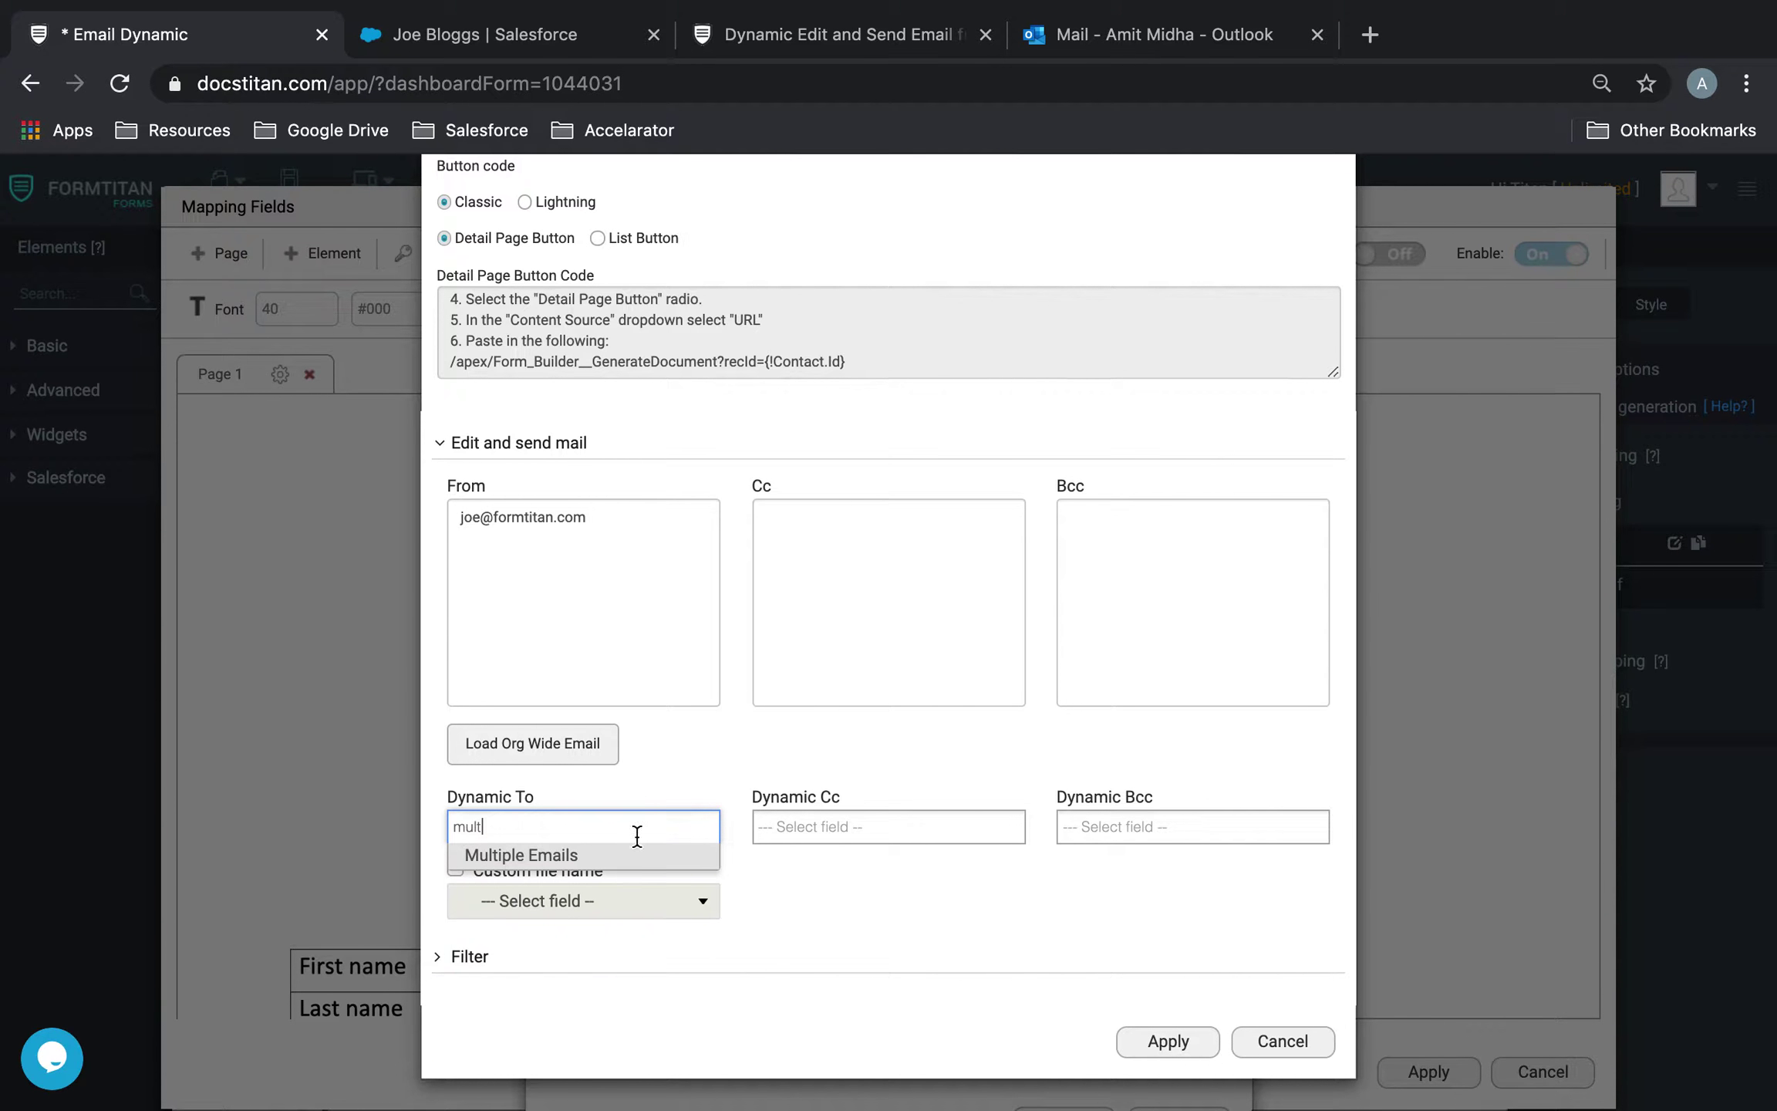
left_click(567, 855)
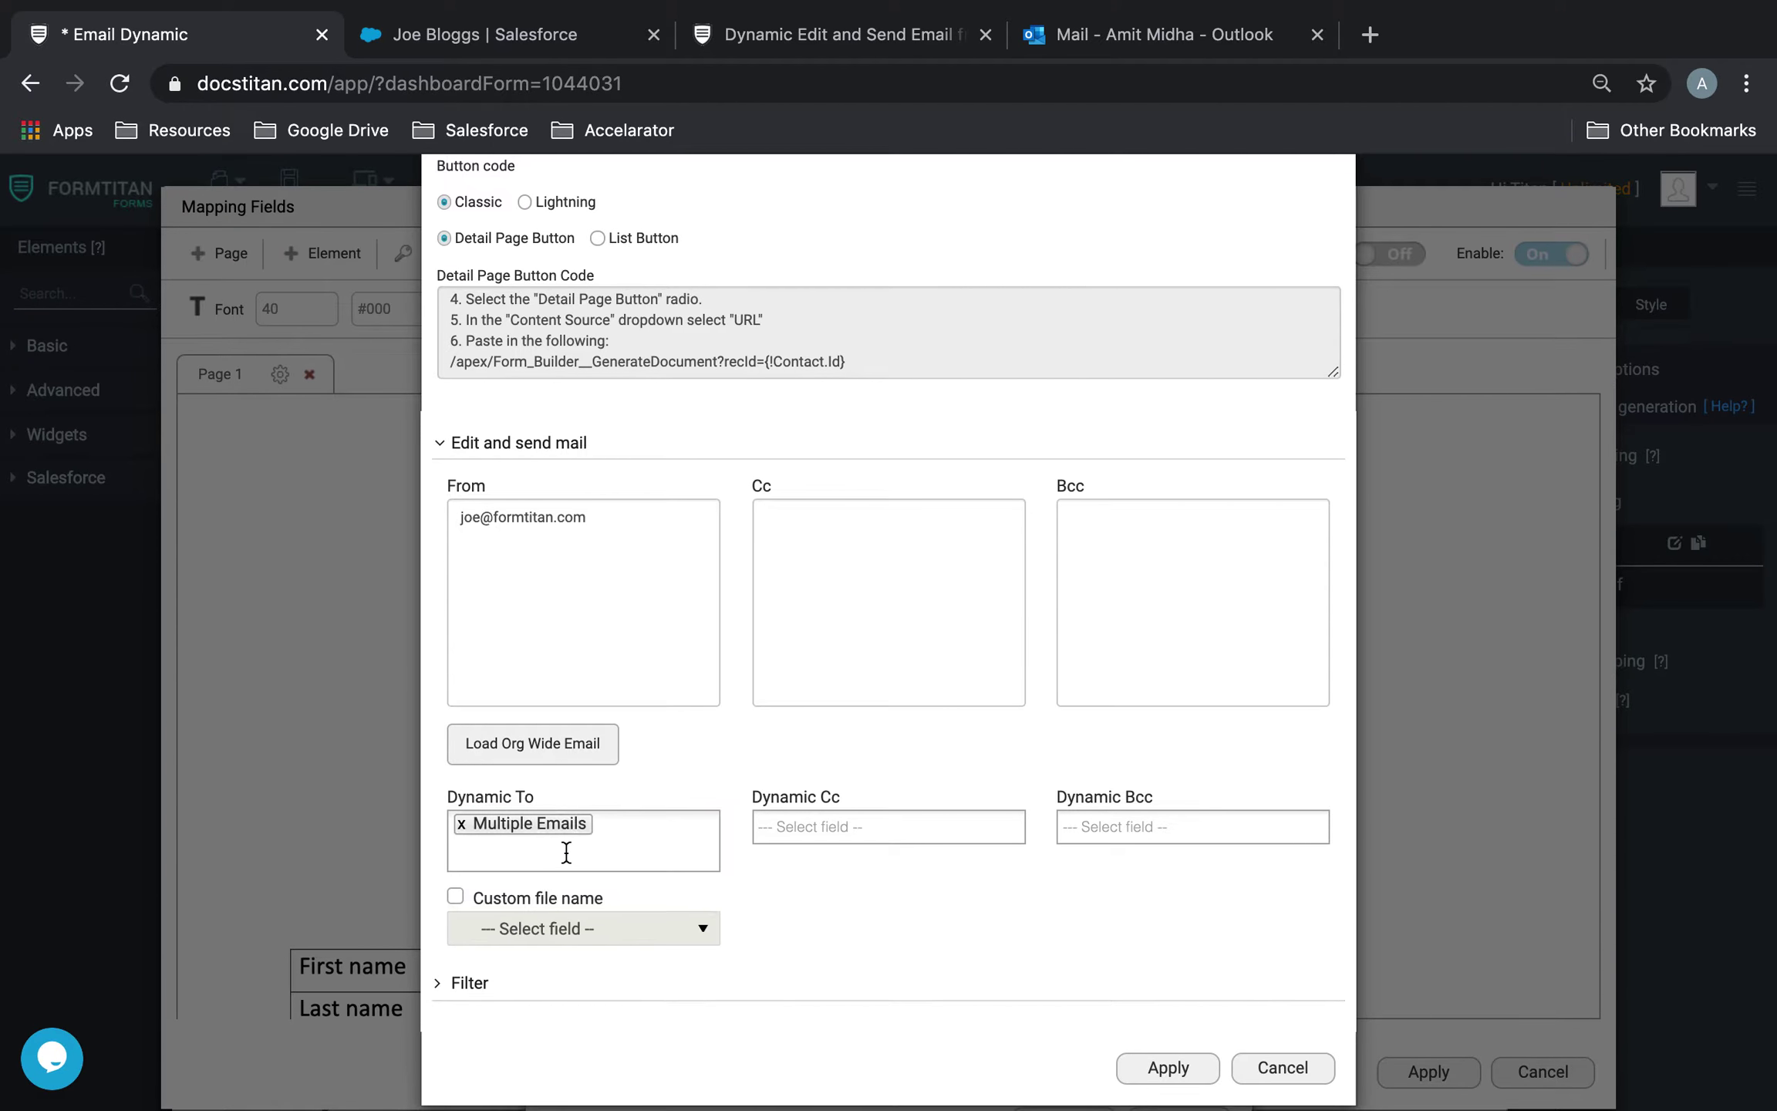
left_click(635, 838)
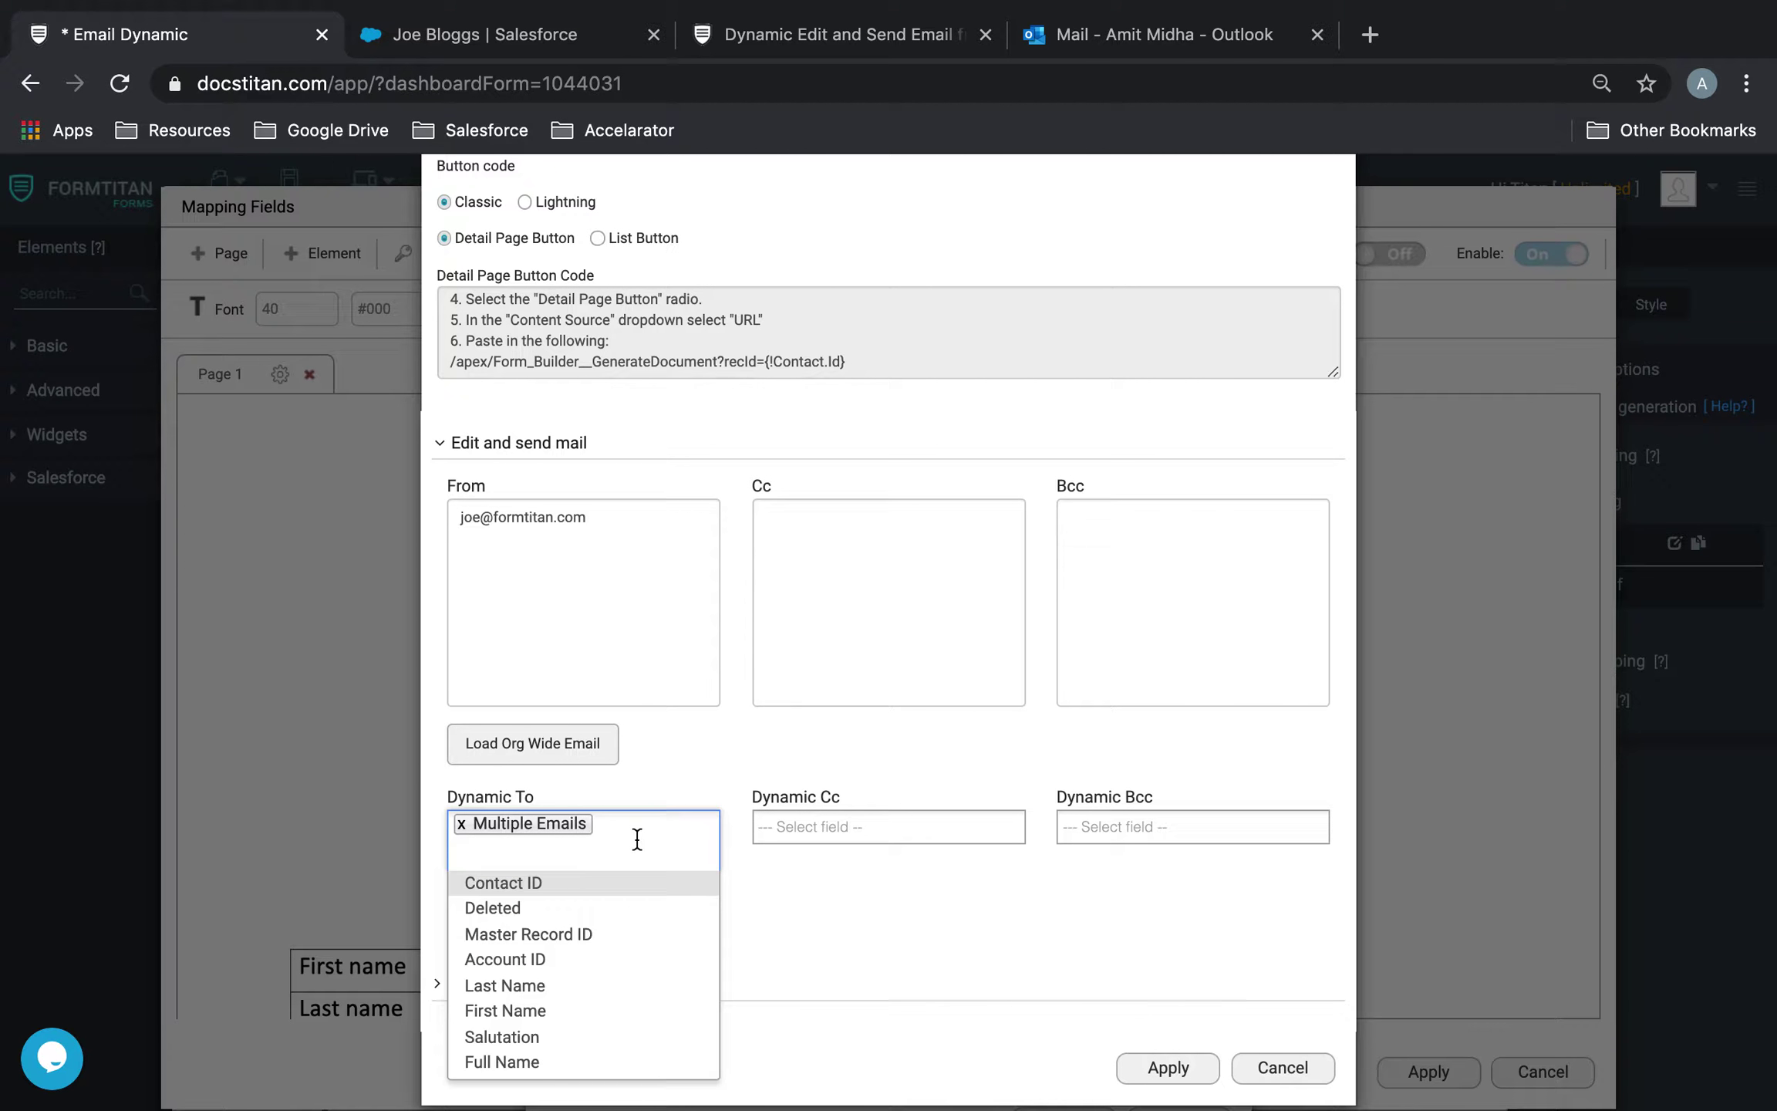
left_click(846, 829)
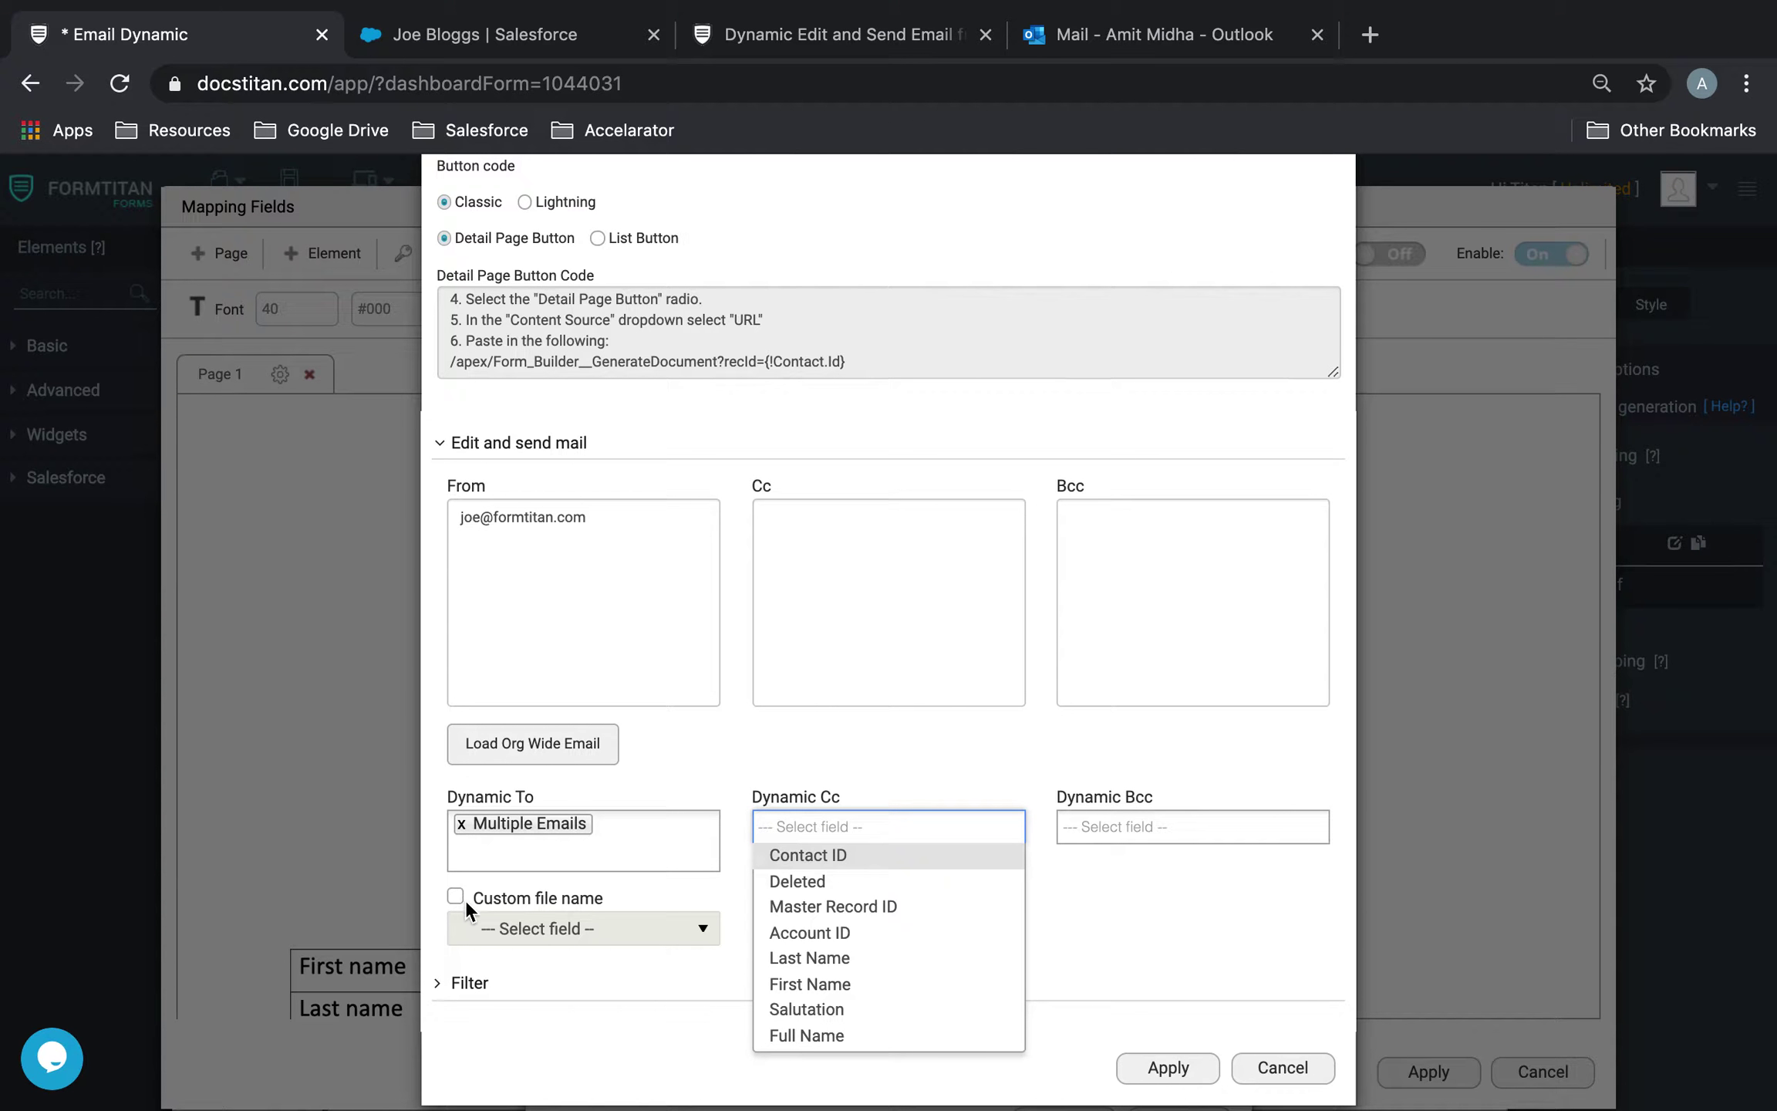
left_click(1198, 910)
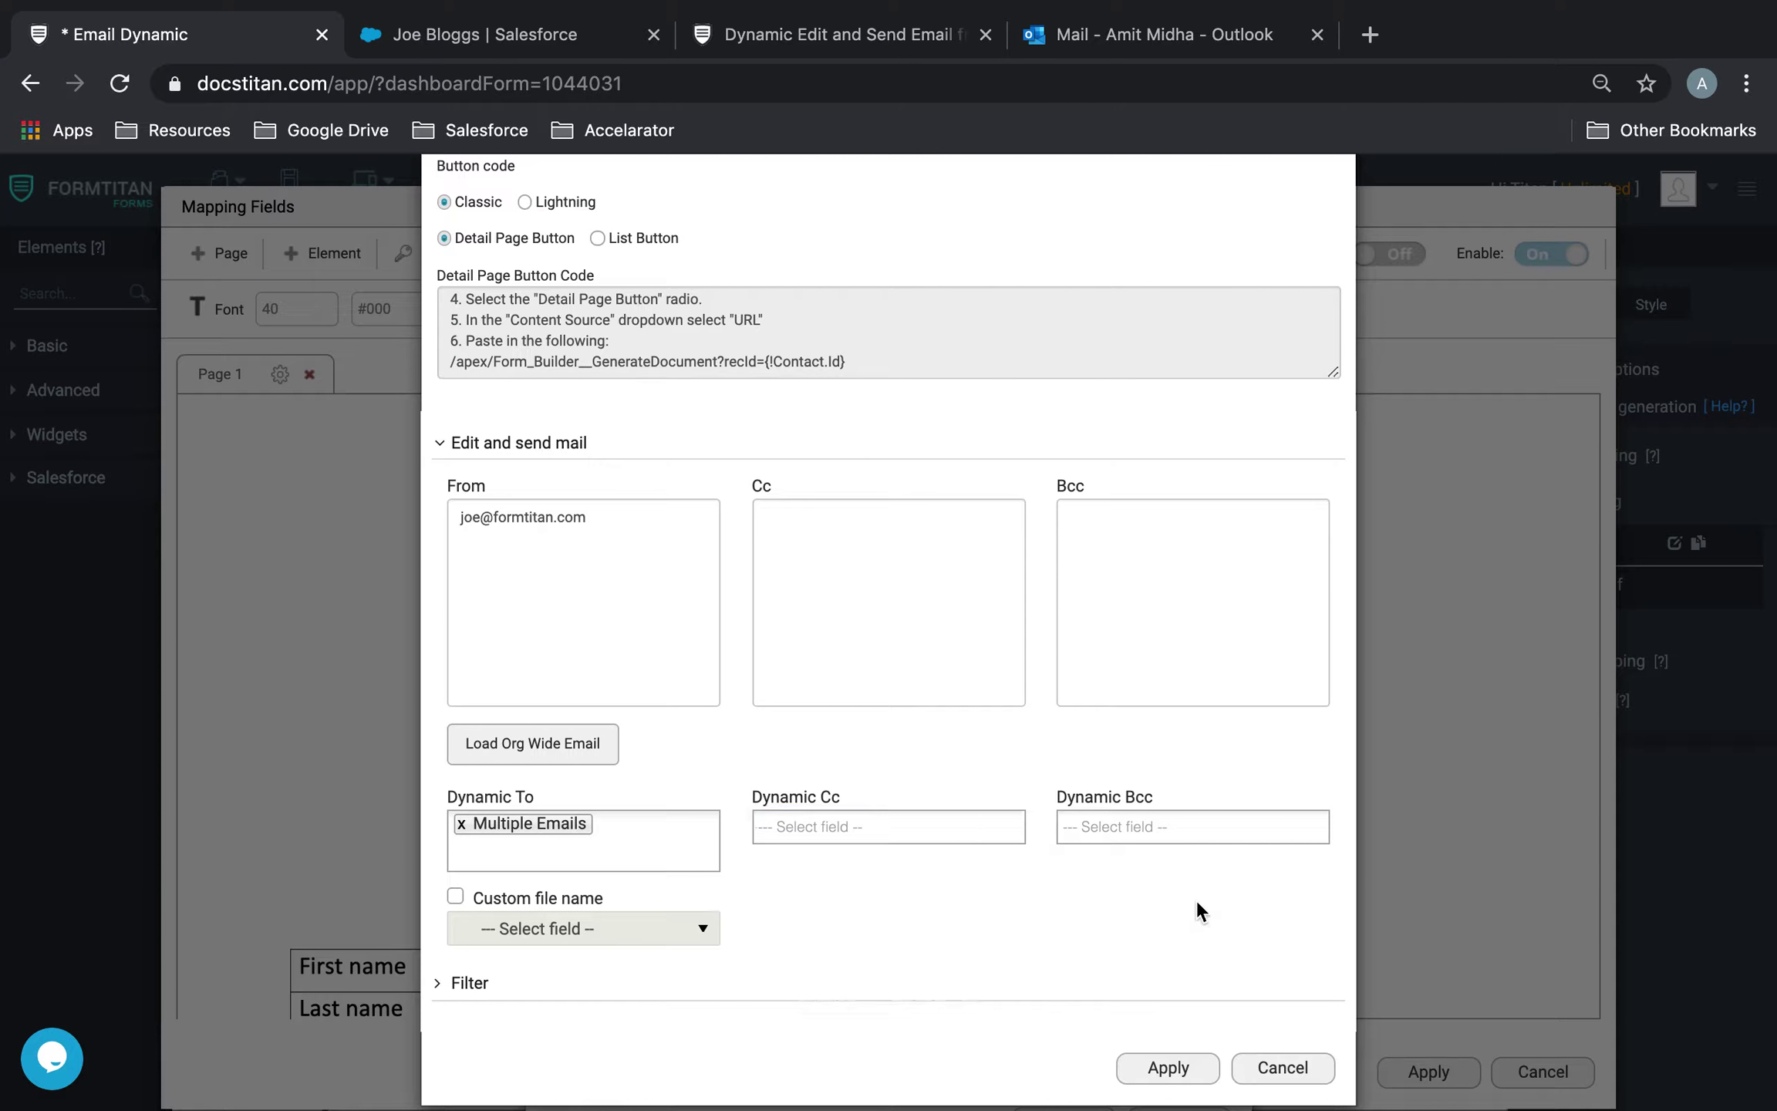
- Apply the Salesforce Button, PDF and mapping settings and save the form
left_click(1149, 1062)
left_click(1077, 1033)
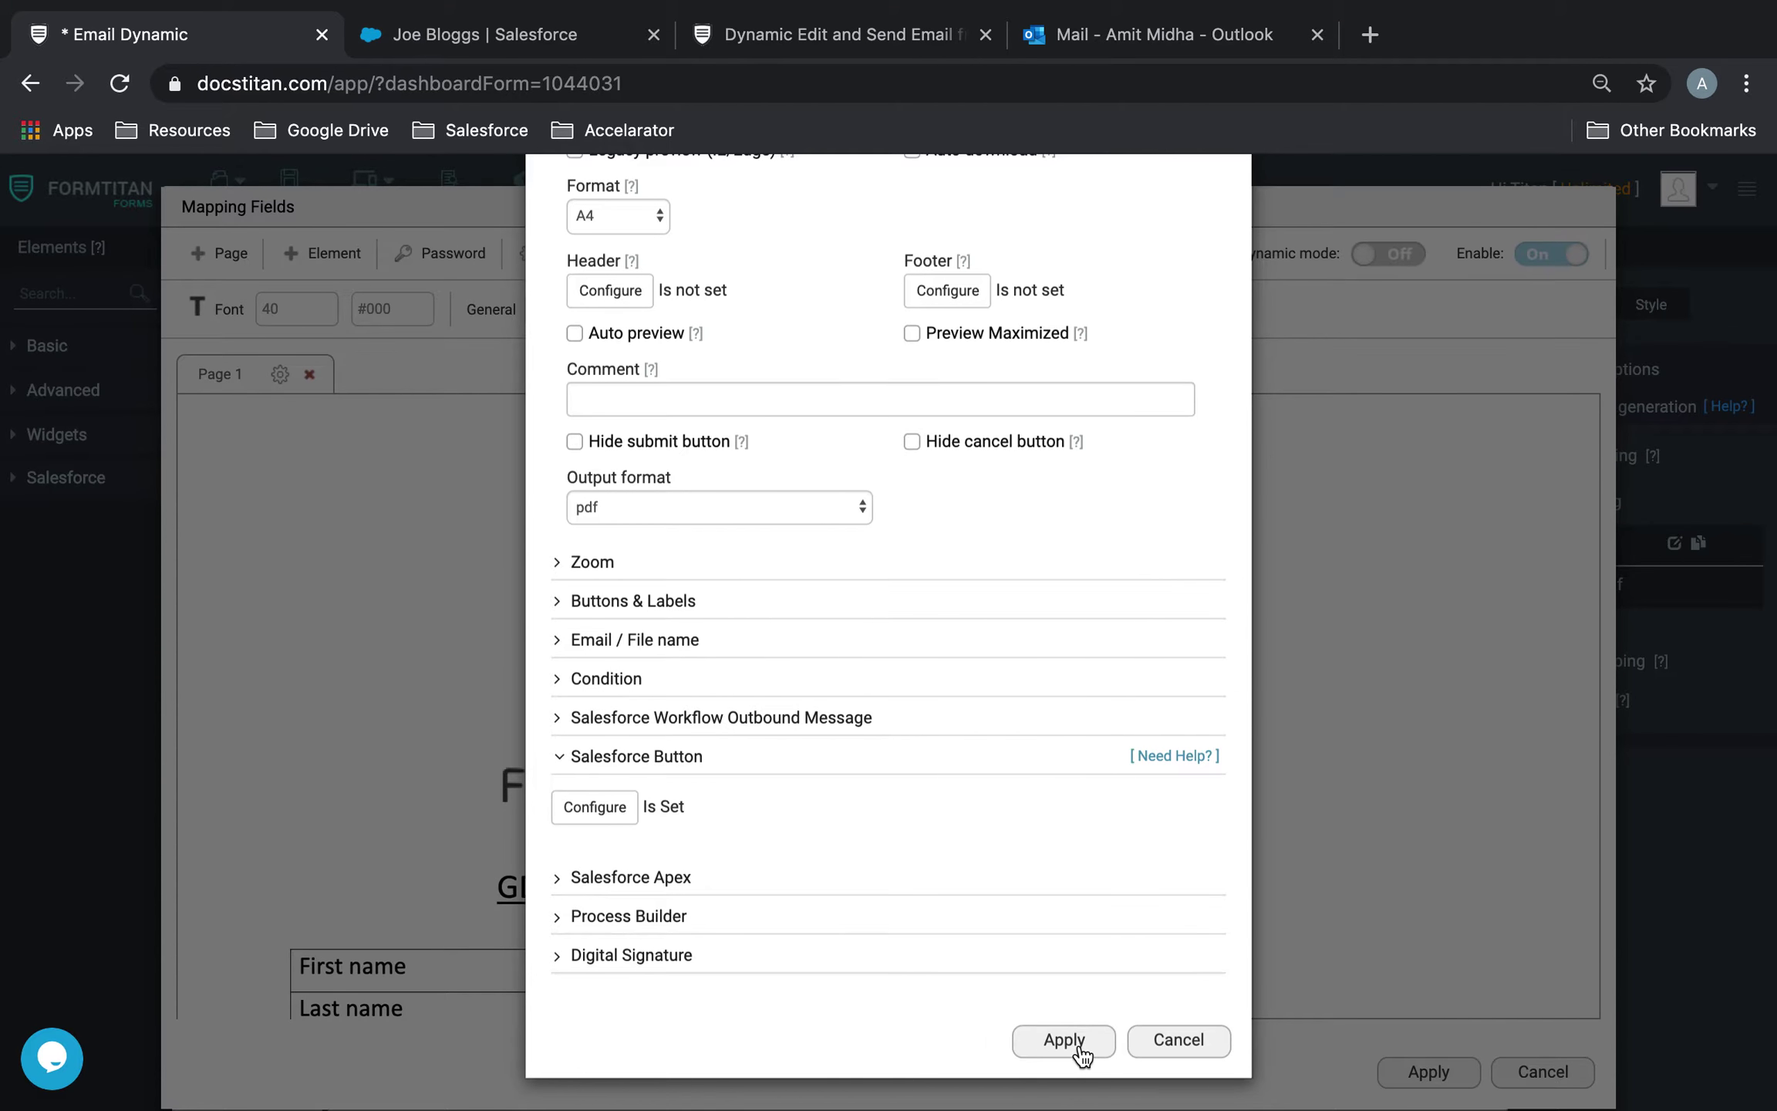
left_click(1388, 1071)
left_click(286, 181)
- Switch to Salesforce, open the contact's FT Contact Page, and start Edit and send for the Email Dynamic template
left_click(498, 46)
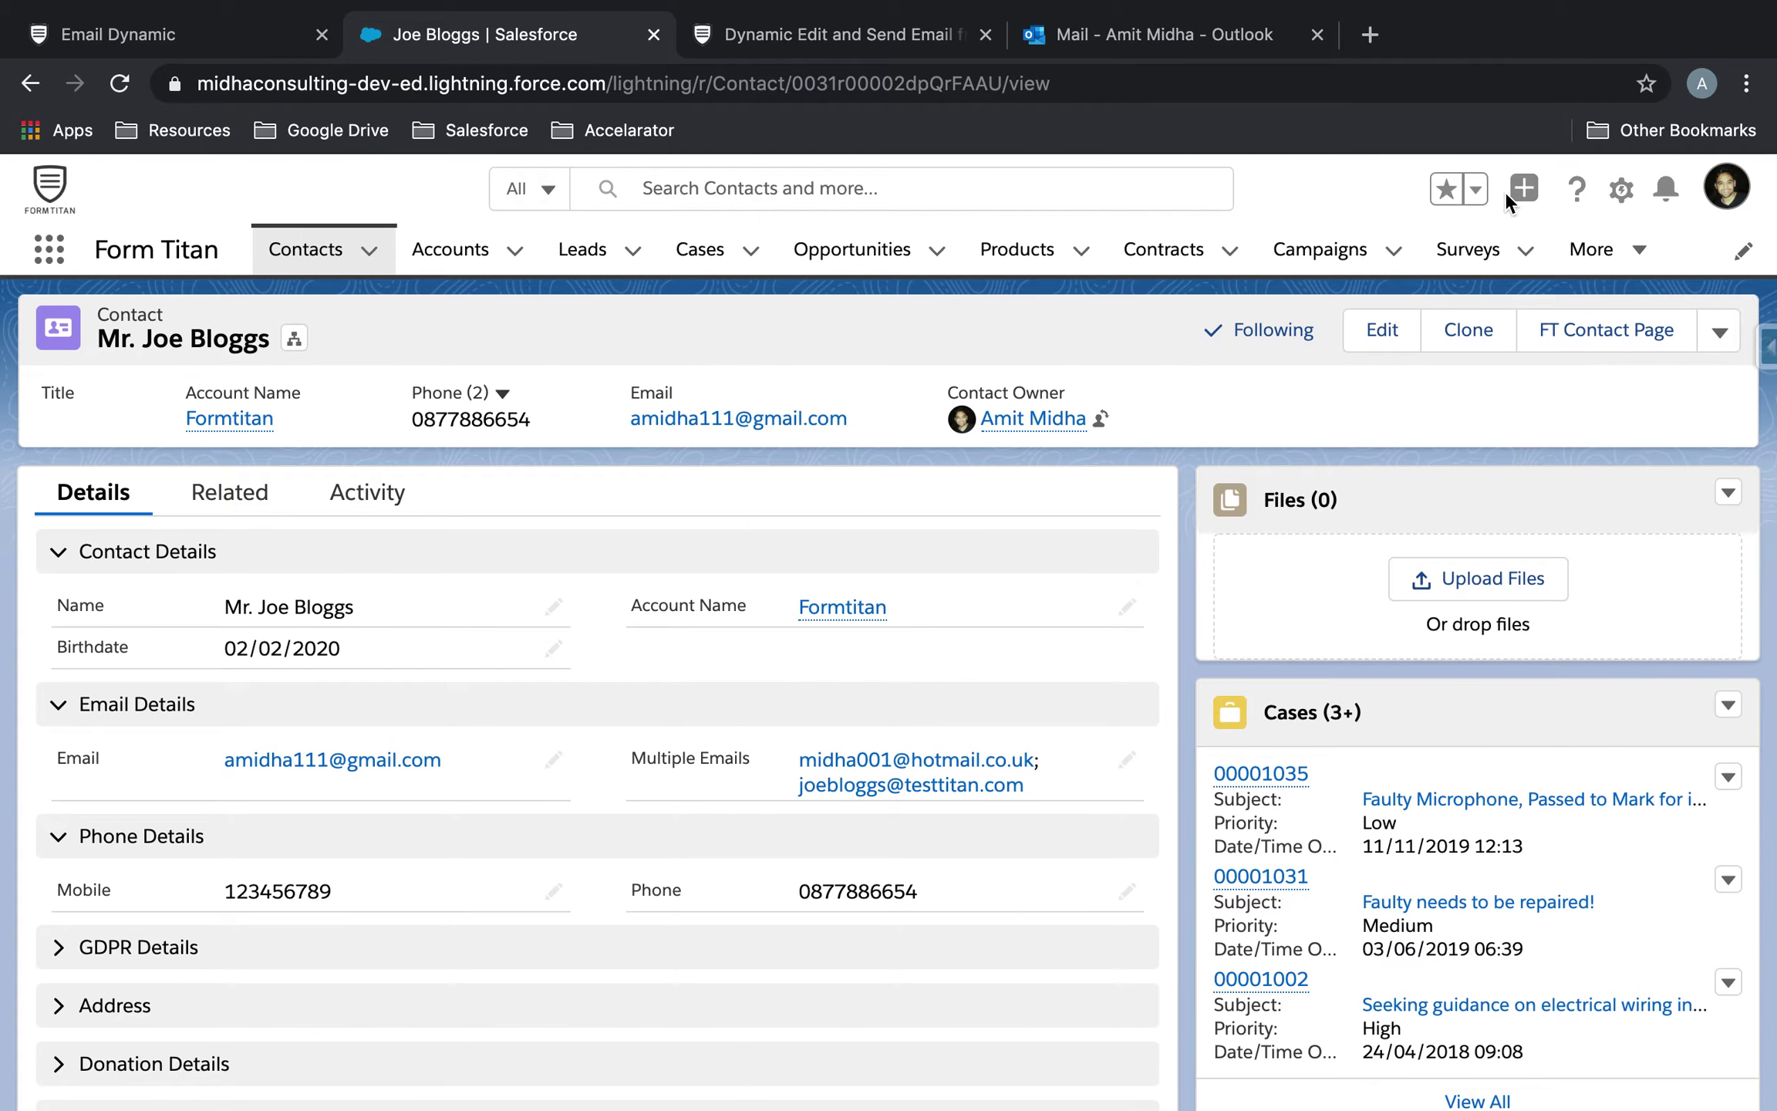
left_click(1550, 330)
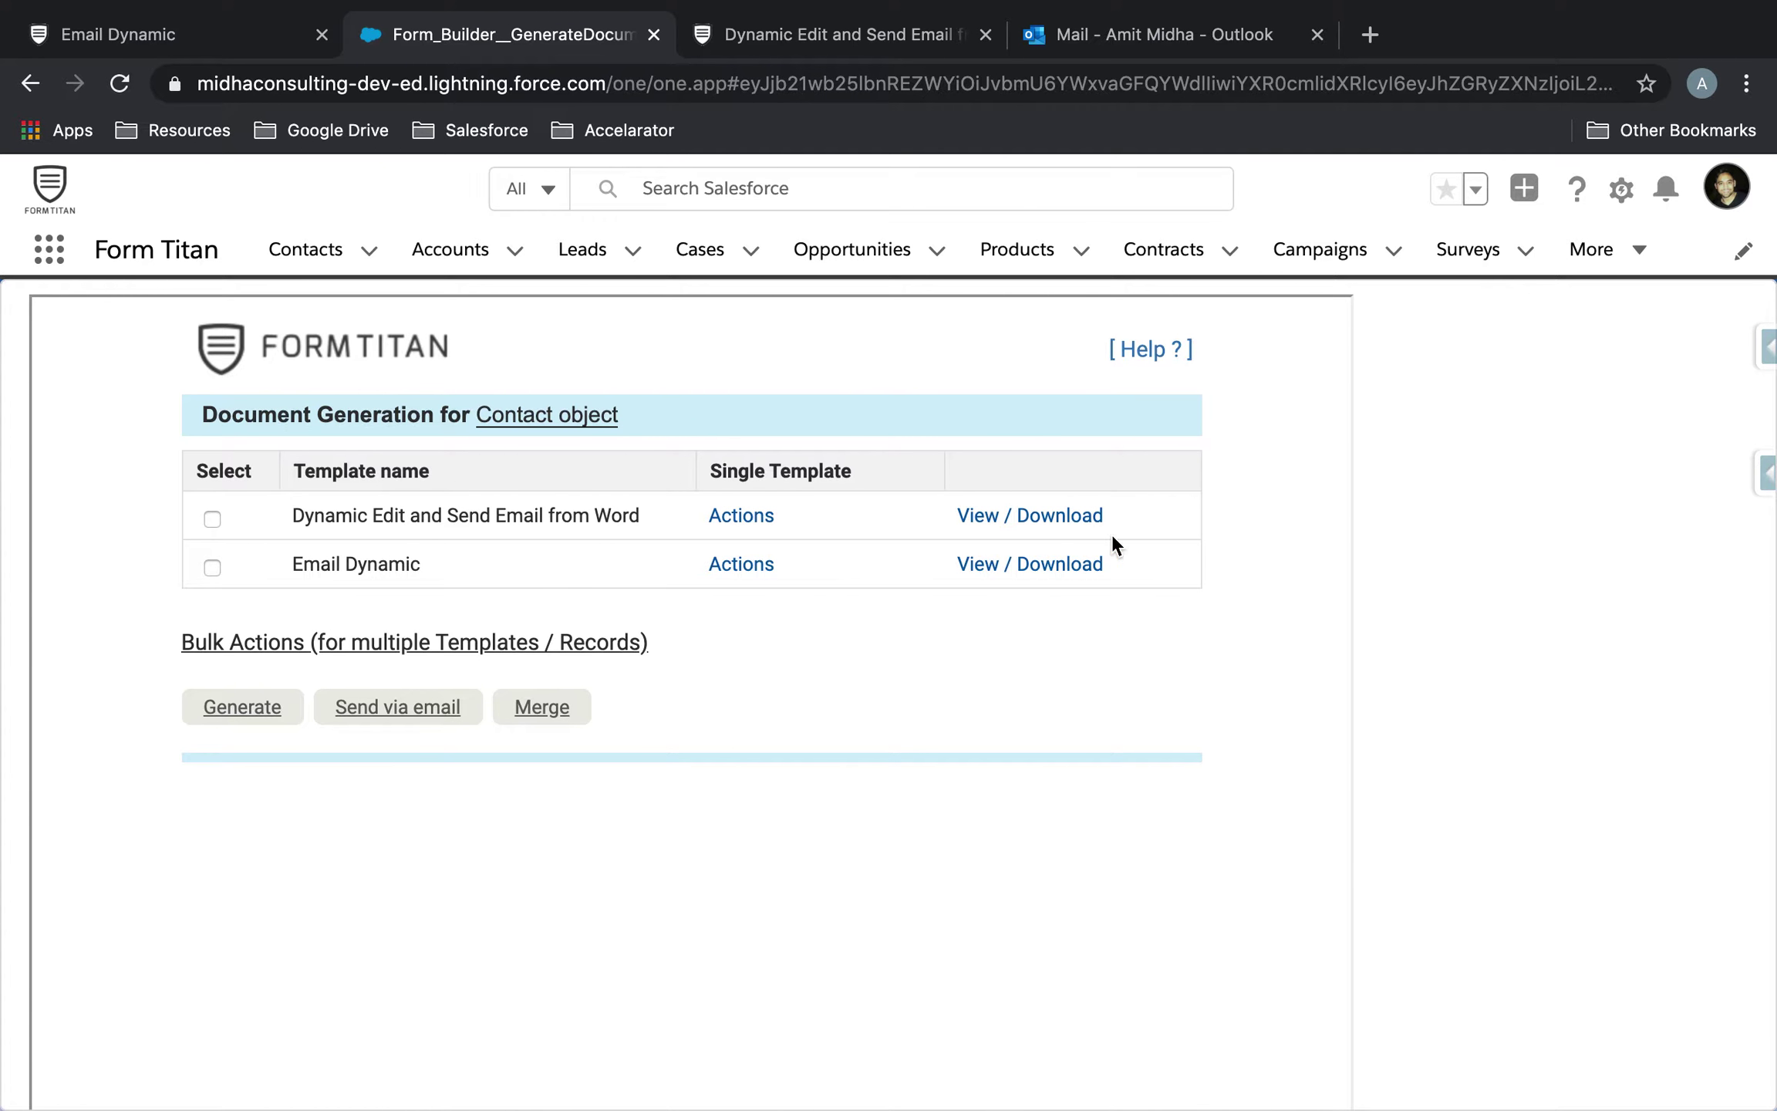
left_click(721, 567)
mouse_move(856, 736)
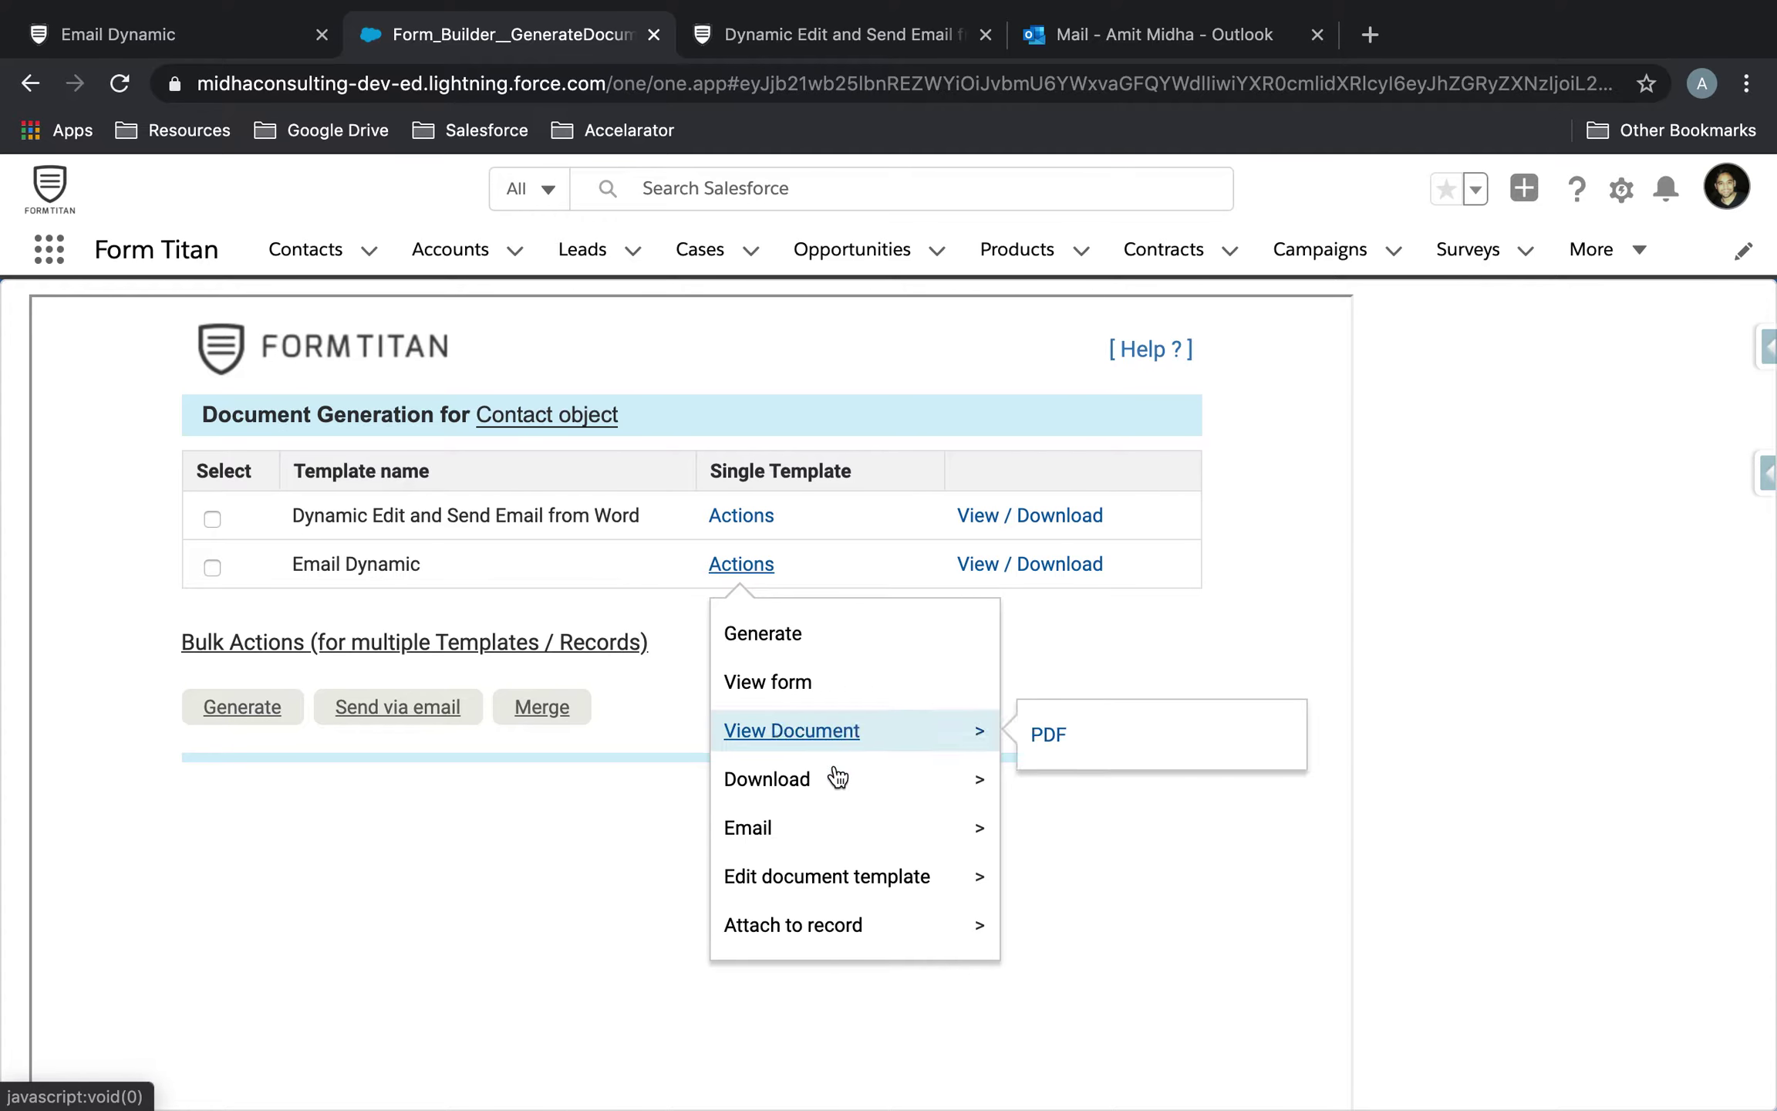
mouse_move(995, 821)
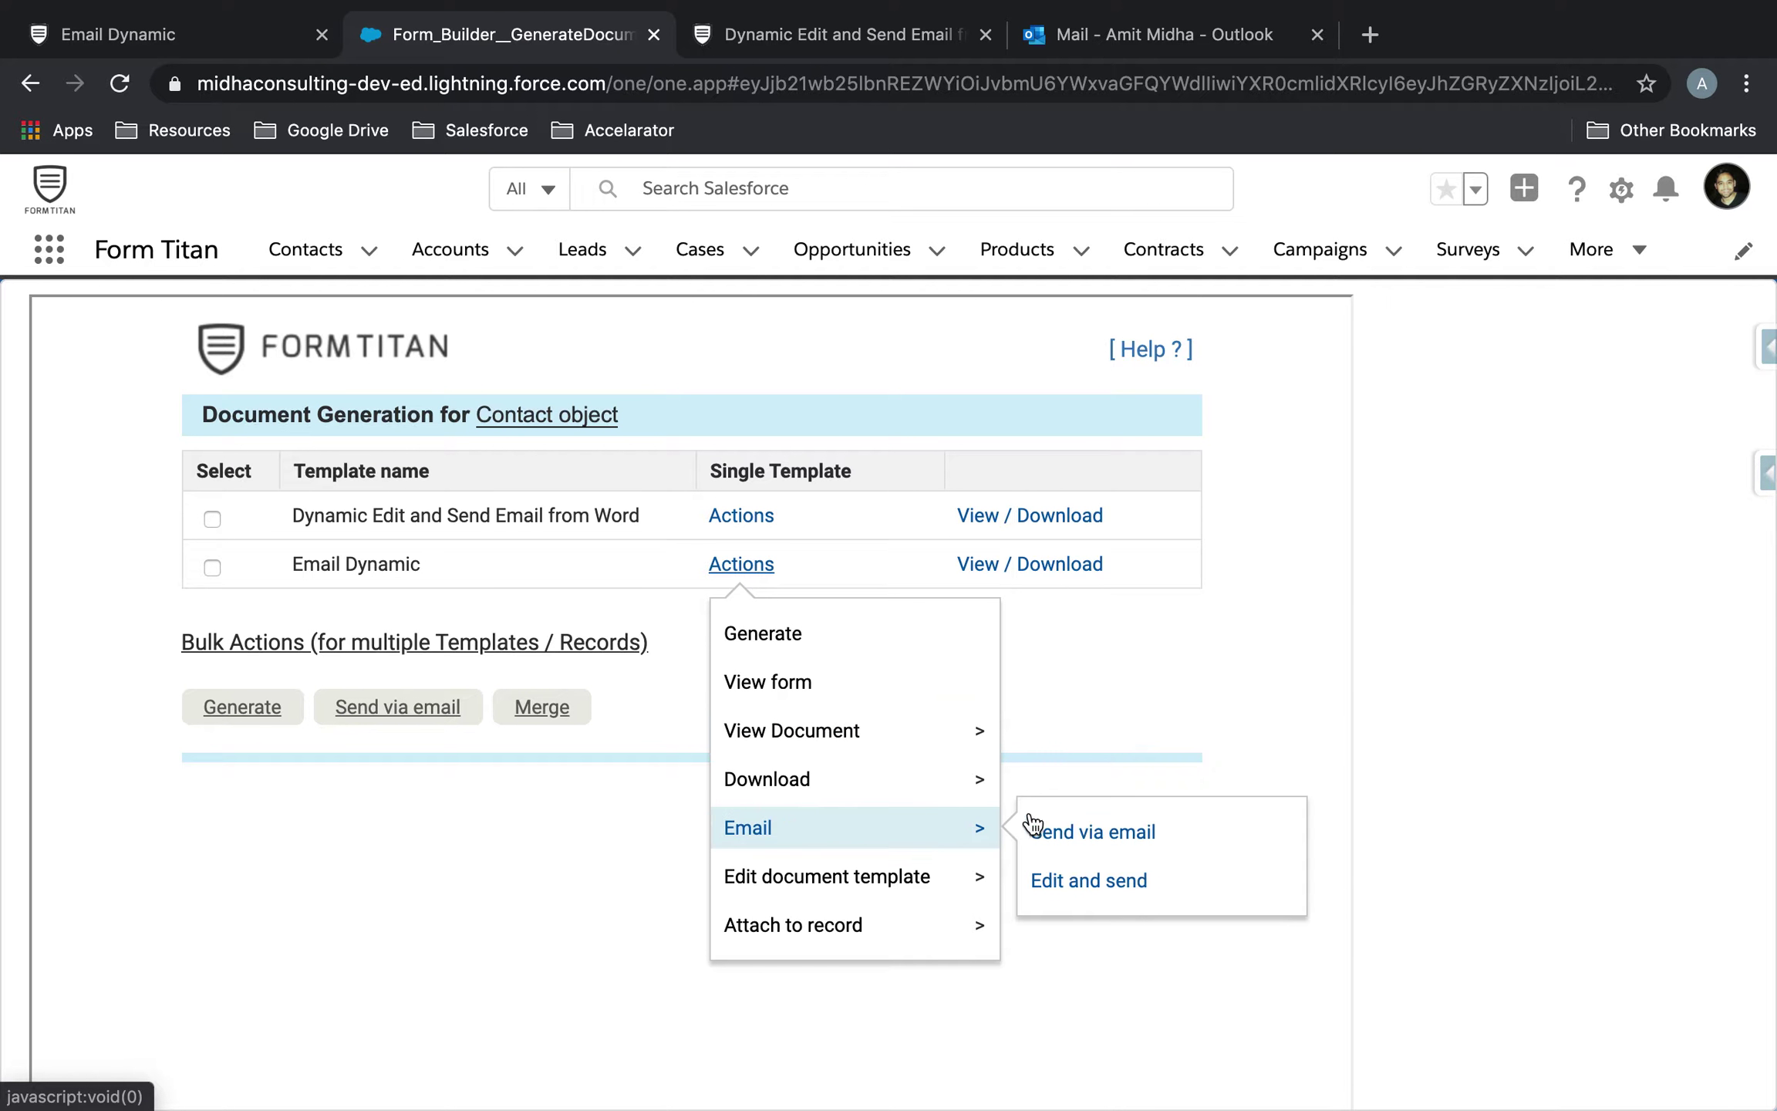
left_click(1124, 883)
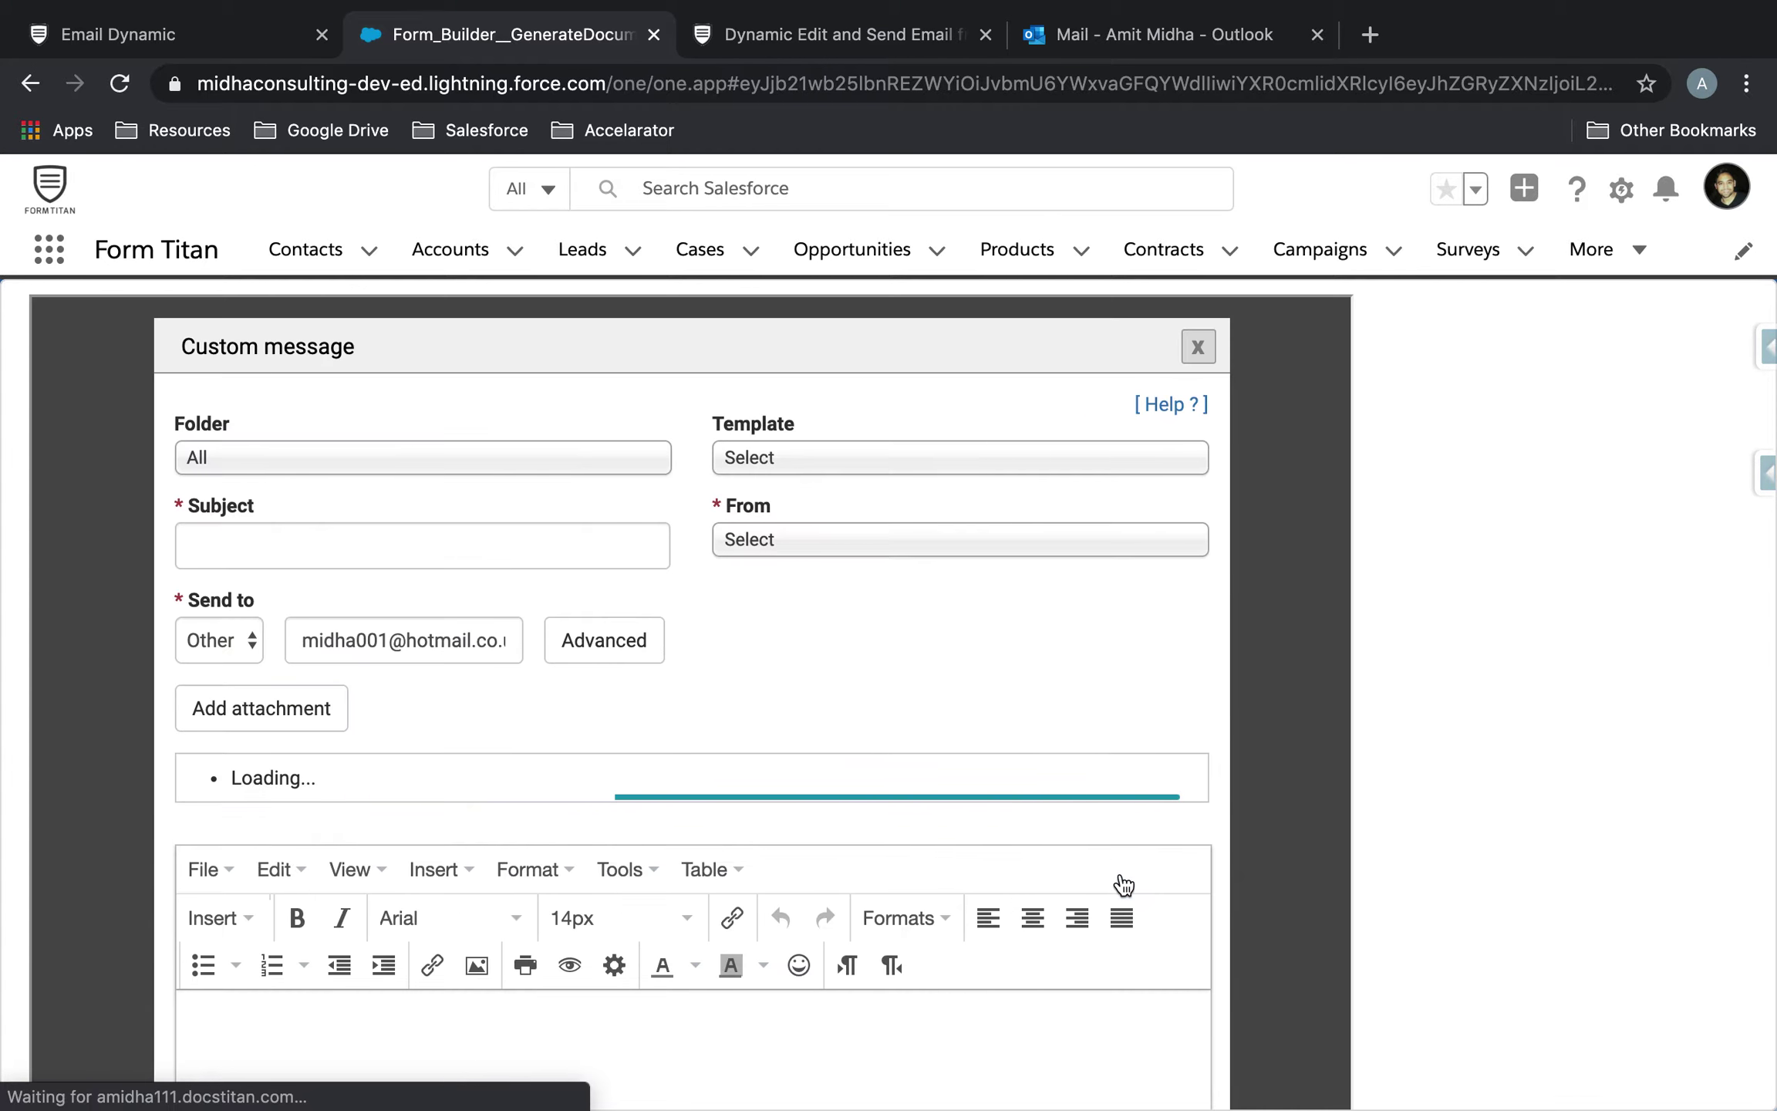
- Check the prefilled Send to recipients, then review the Mapping.pdf attachment's content in its editor and apply it
left_click_drag(304, 640, 540, 662)
left_click(289, 634)
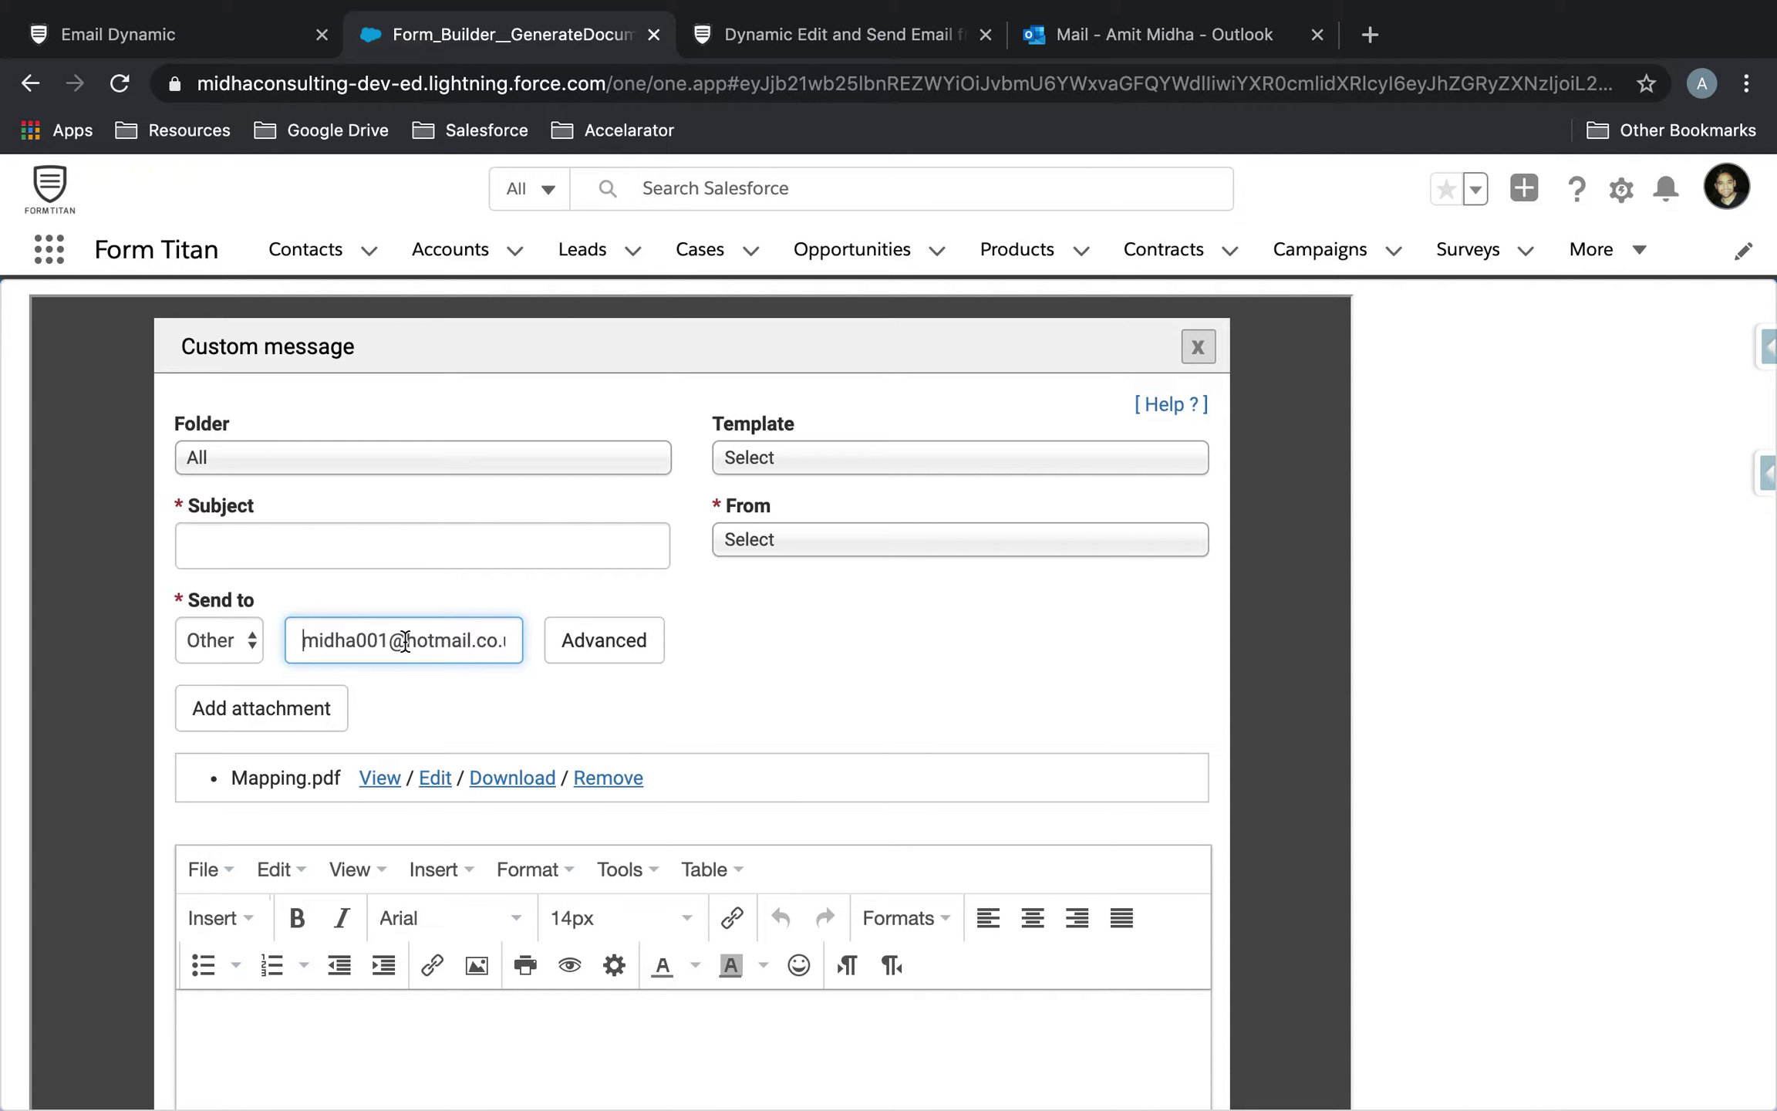
scroll(455, 840, "down", 3)
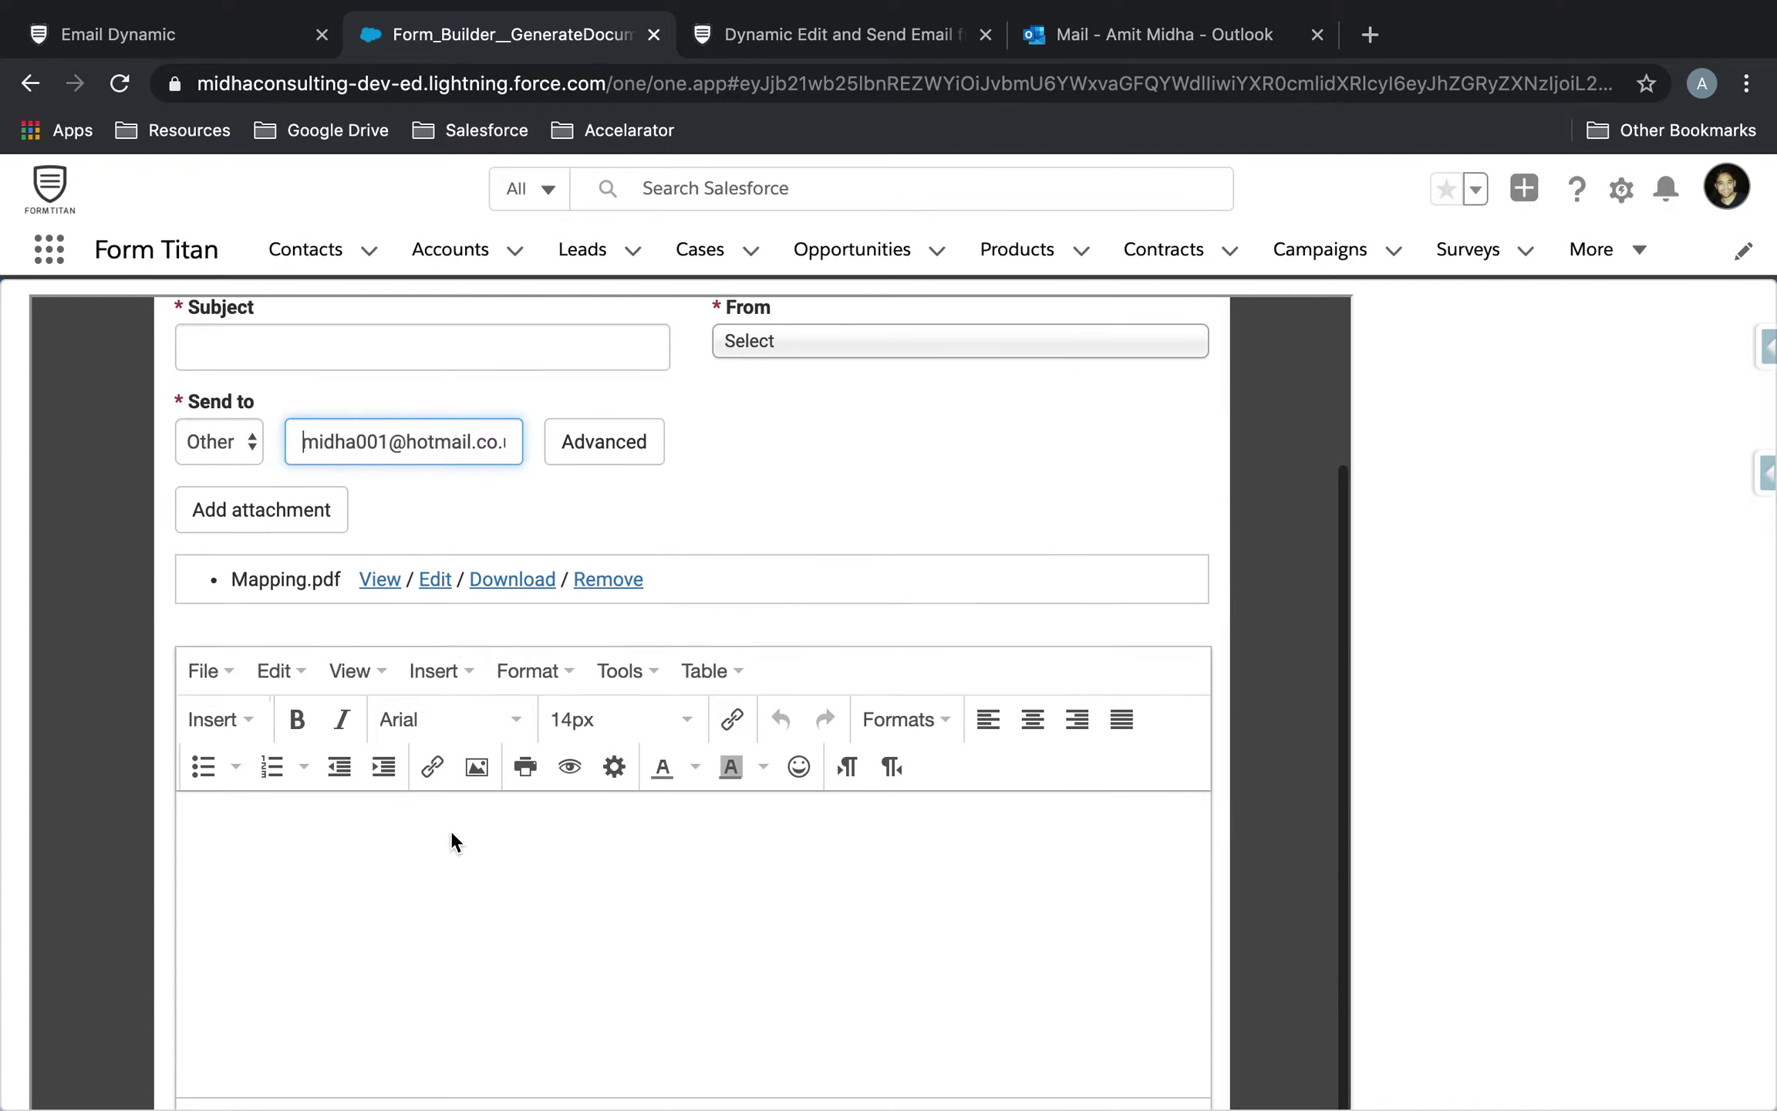
left_click(435, 586)
scroll(436, 600, "down", 10)
left_click(1093, 753)
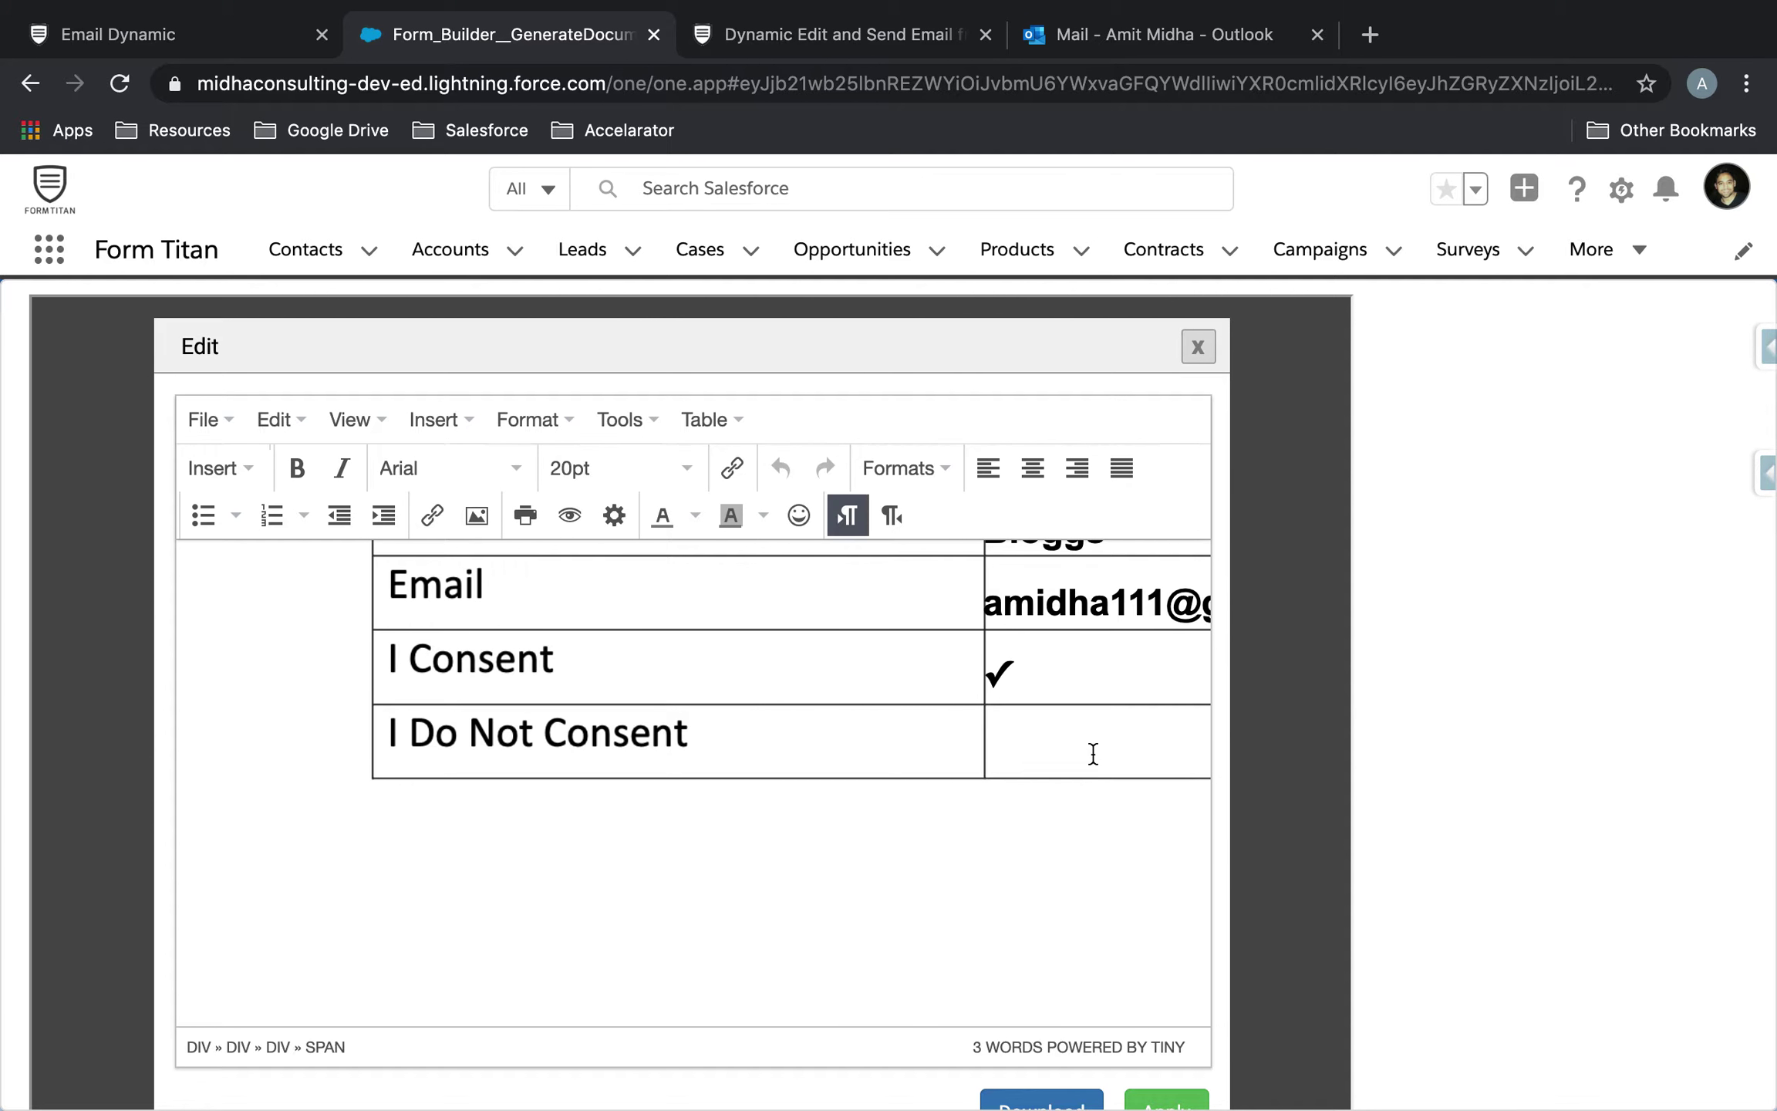
scroll(1080, 993, "down", 5)
left_click(1169, 1104)
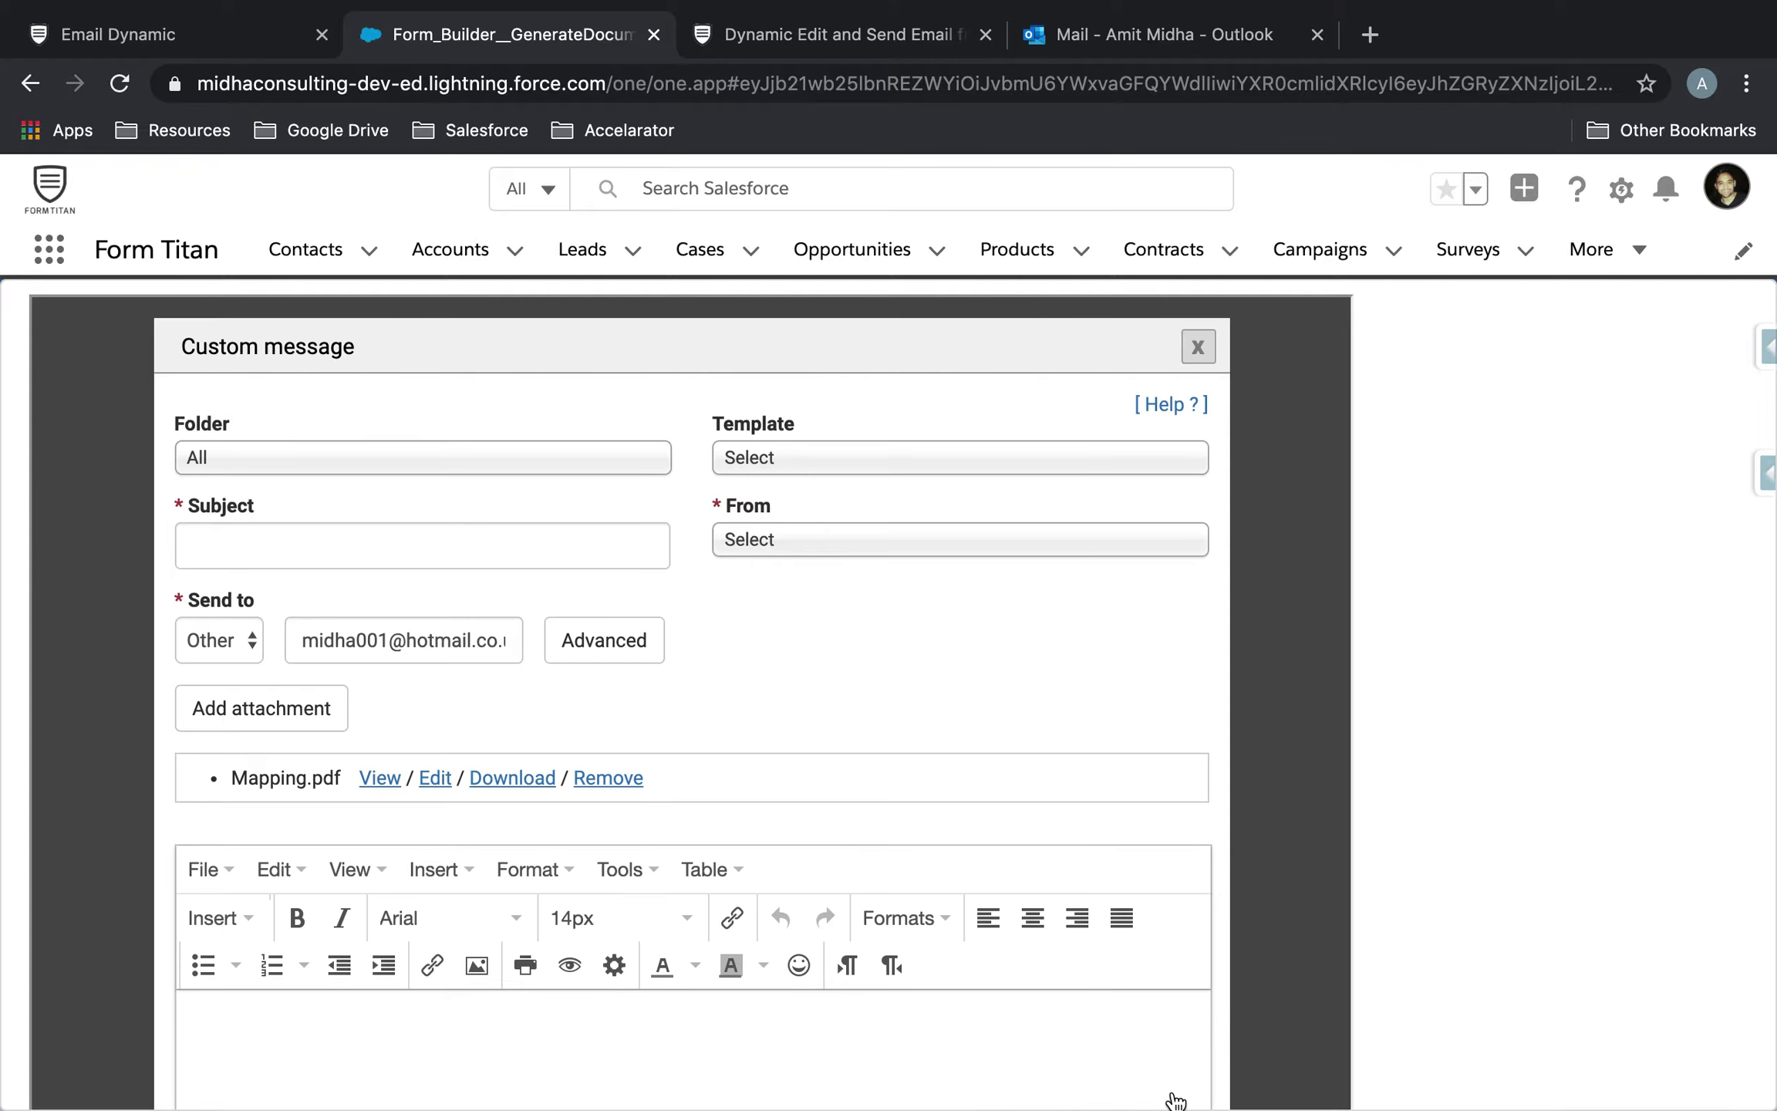
- Write the message body "Hello, This is dynamic test! Thanks Titan" on separate lines and set its font size to 20px
scroll(584, 782, "down", 3)
left_click(420, 920)
type("Hello,")
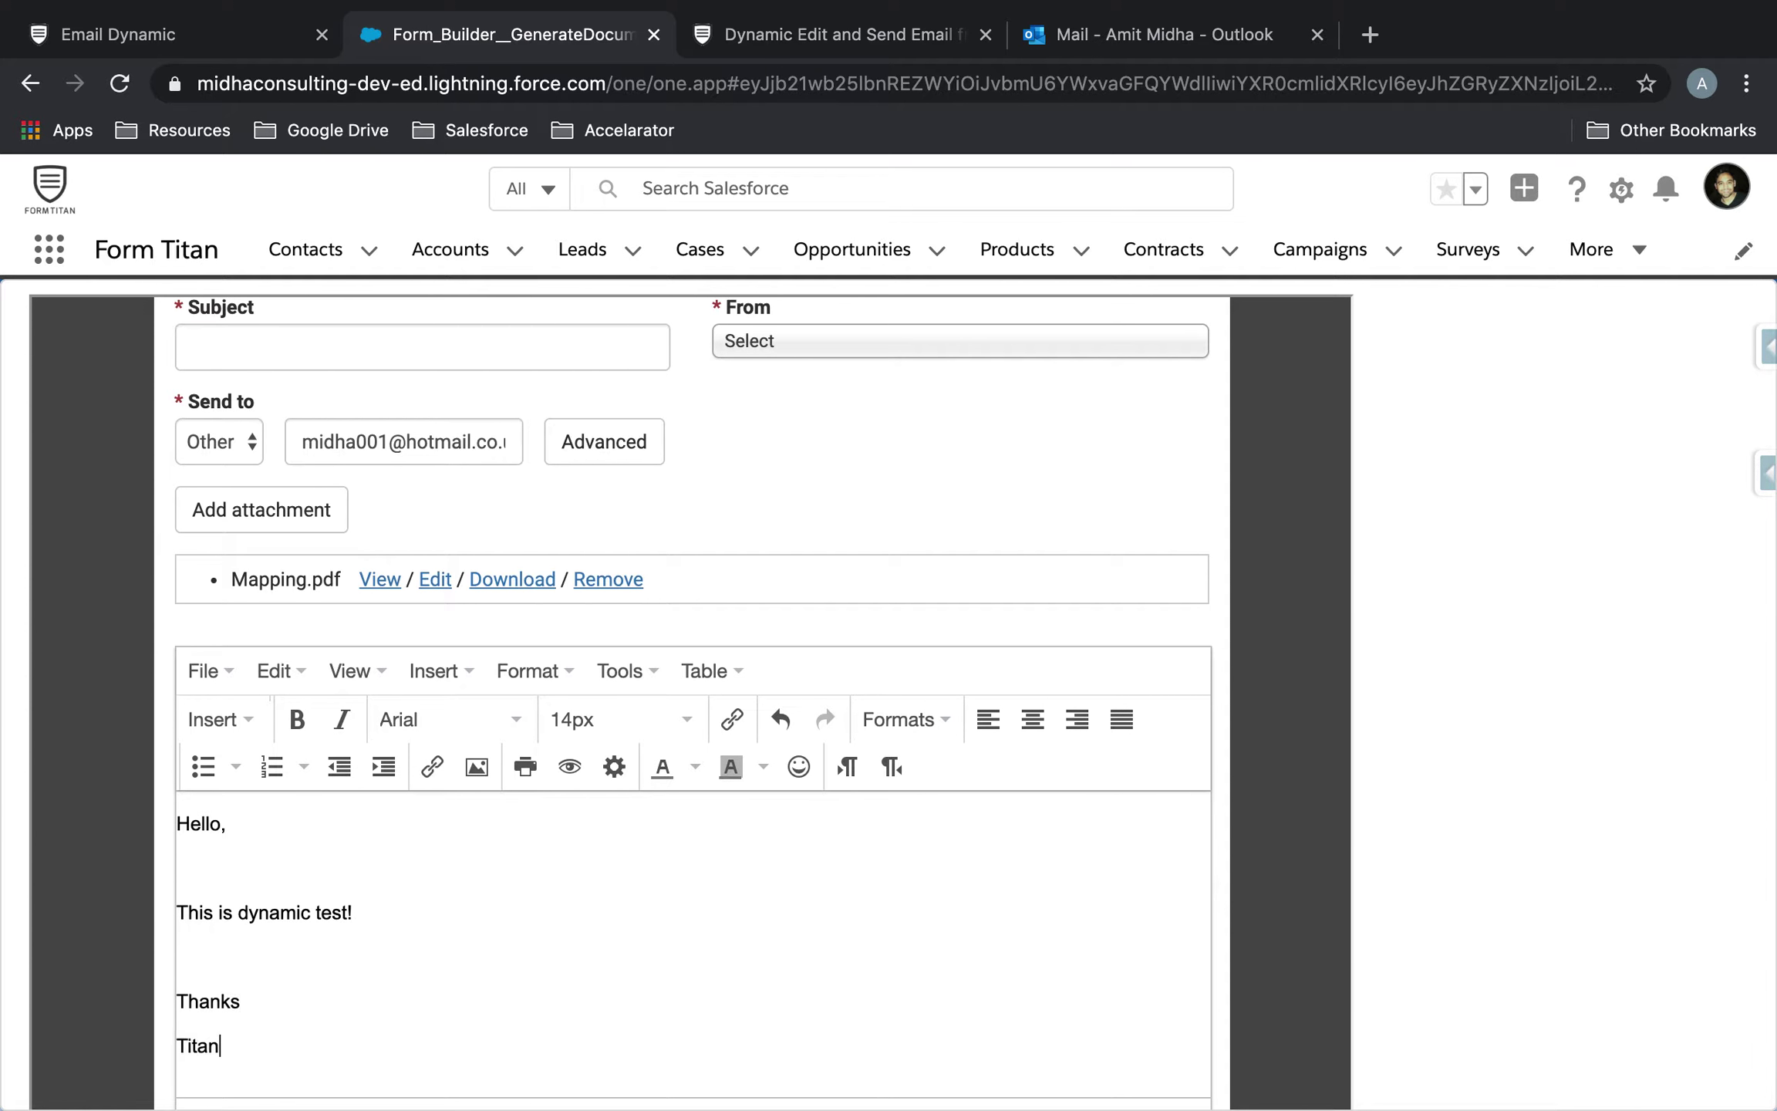
key("ctrl+a")
left_click(583, 728)
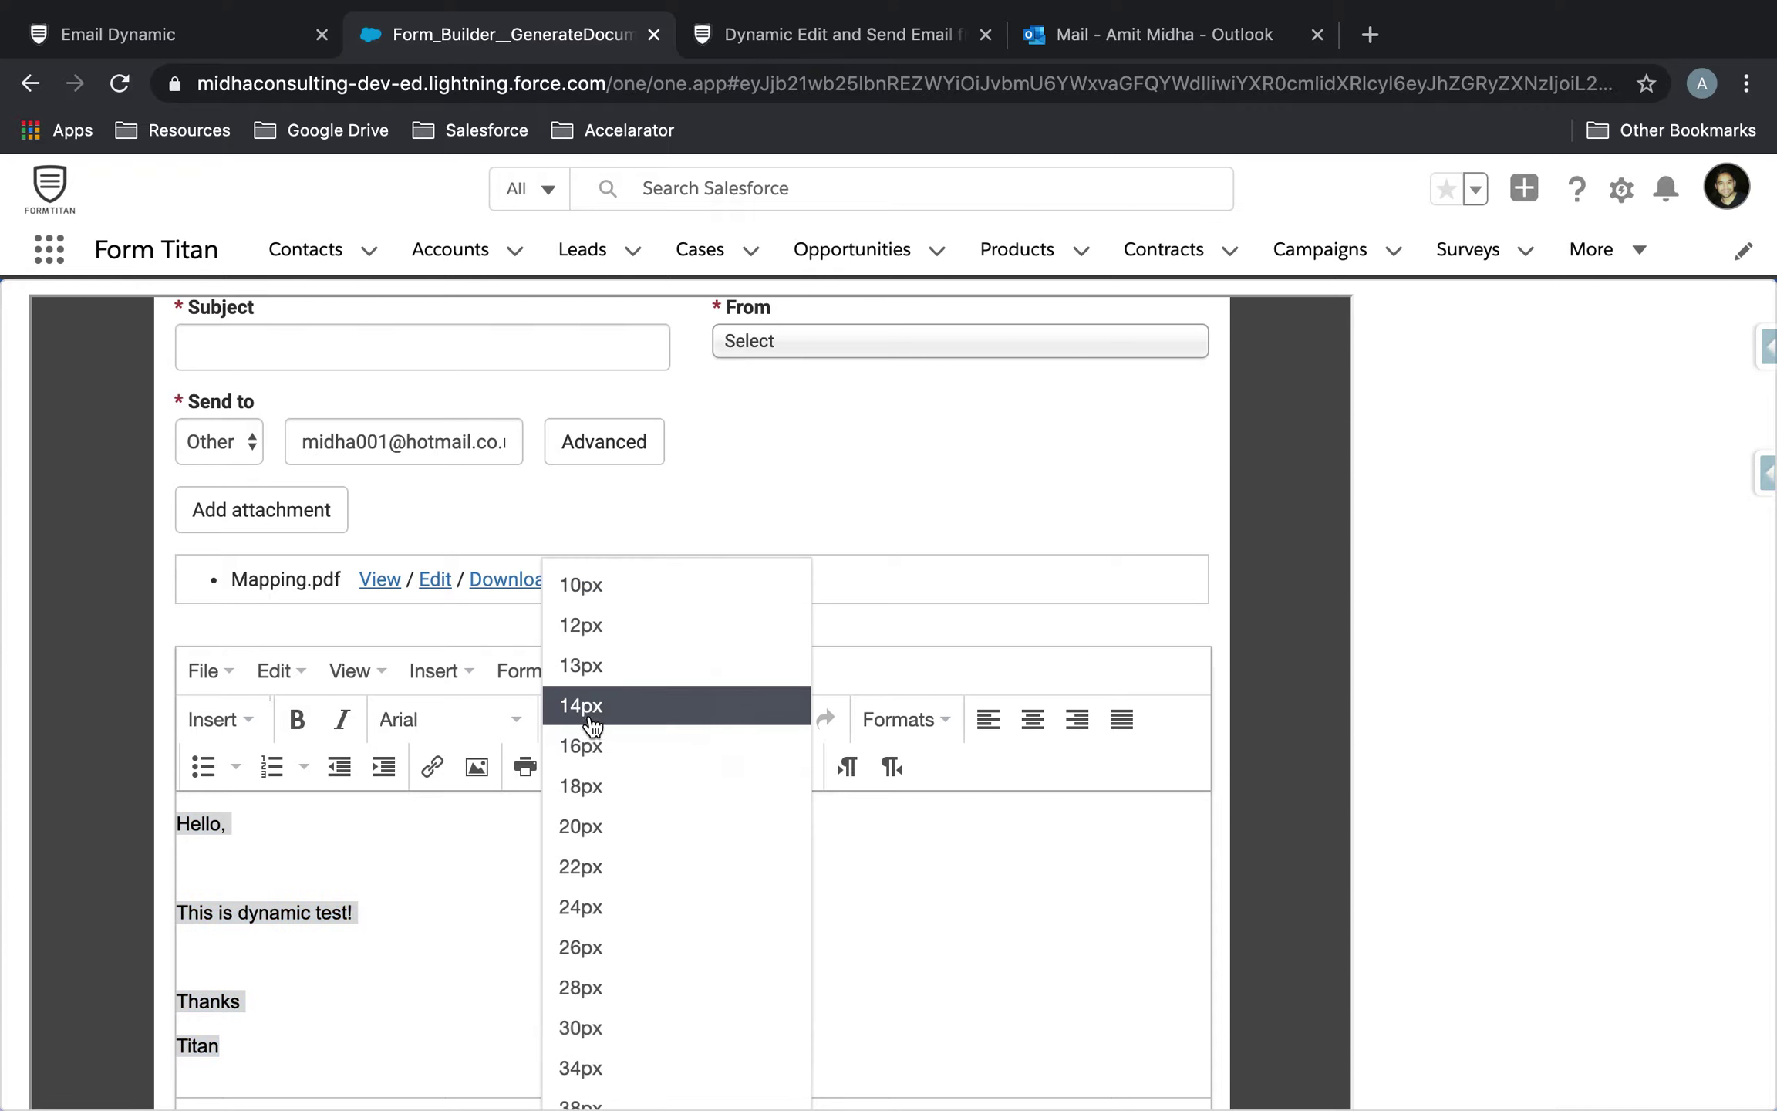
left_click(654, 837)
left_click(606, 877)
scroll(605, 878, "up", 3)
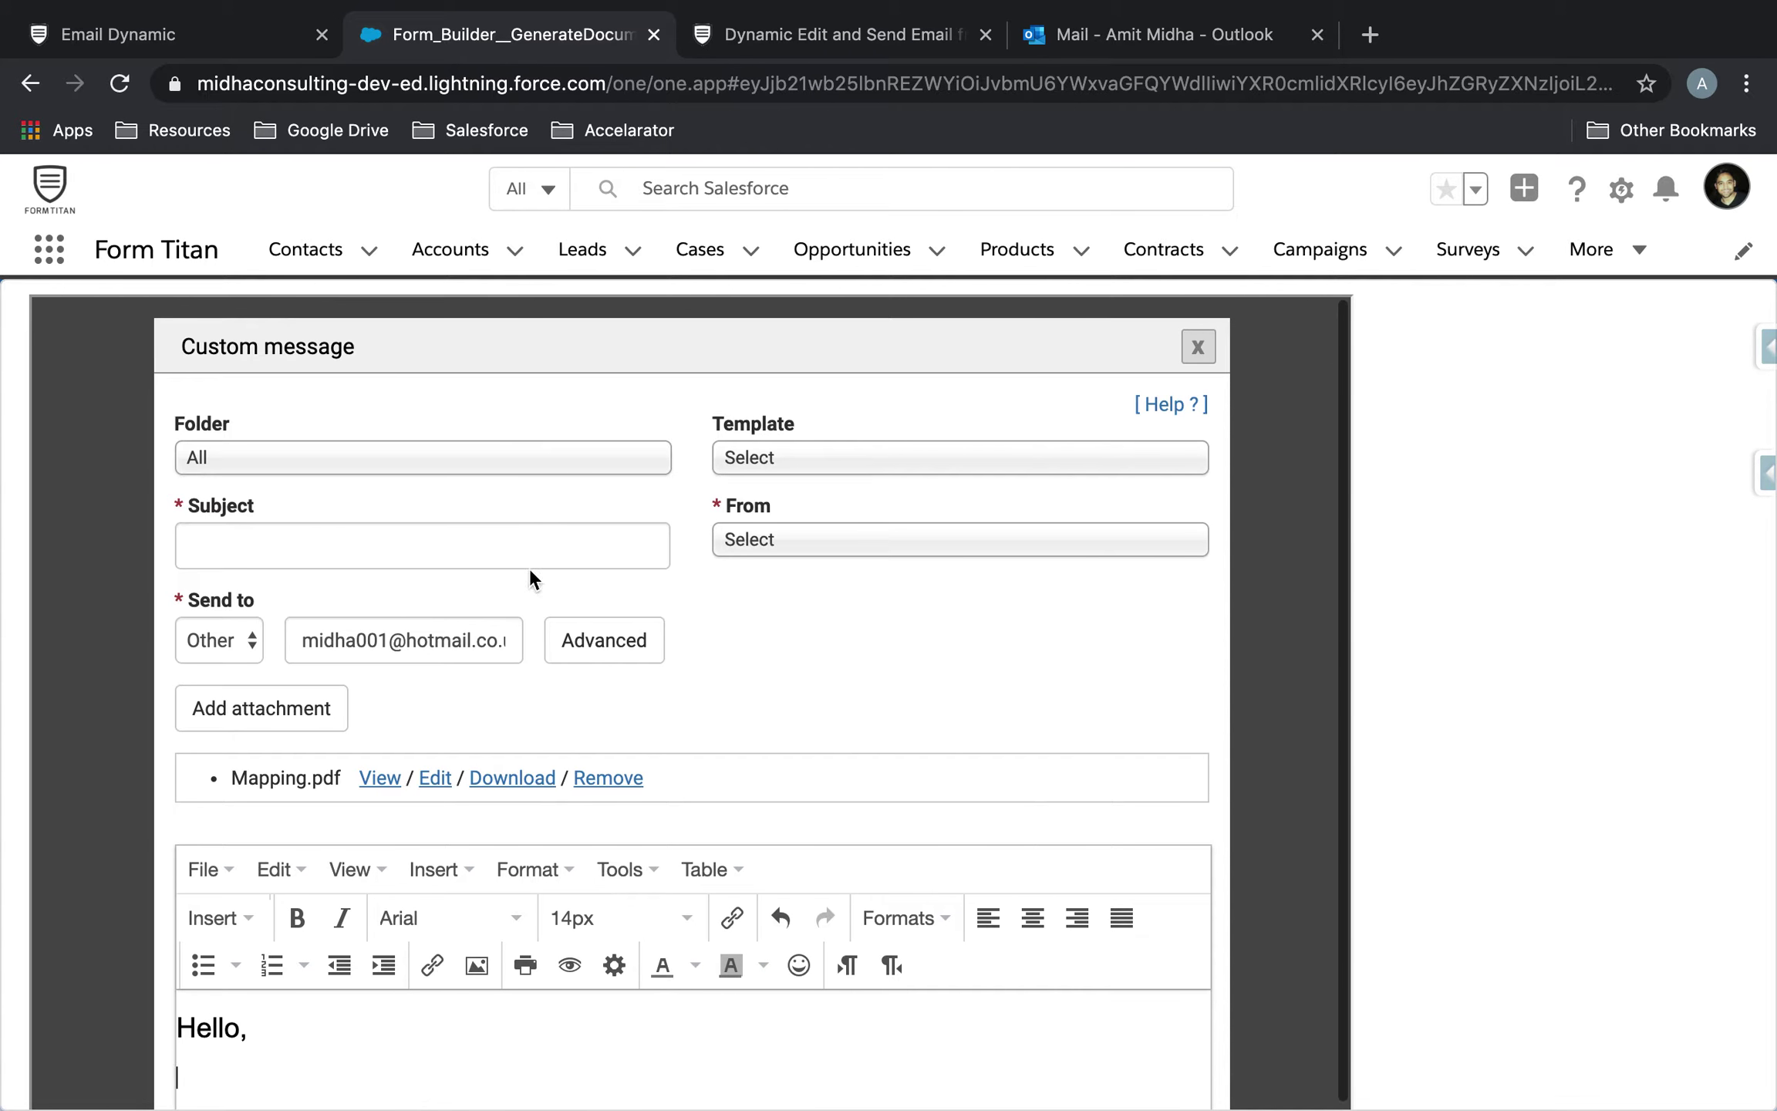
- Enter the subject "Dynamic", choose the formtitan.com address as the sender, and send the email
left_click(392, 544)
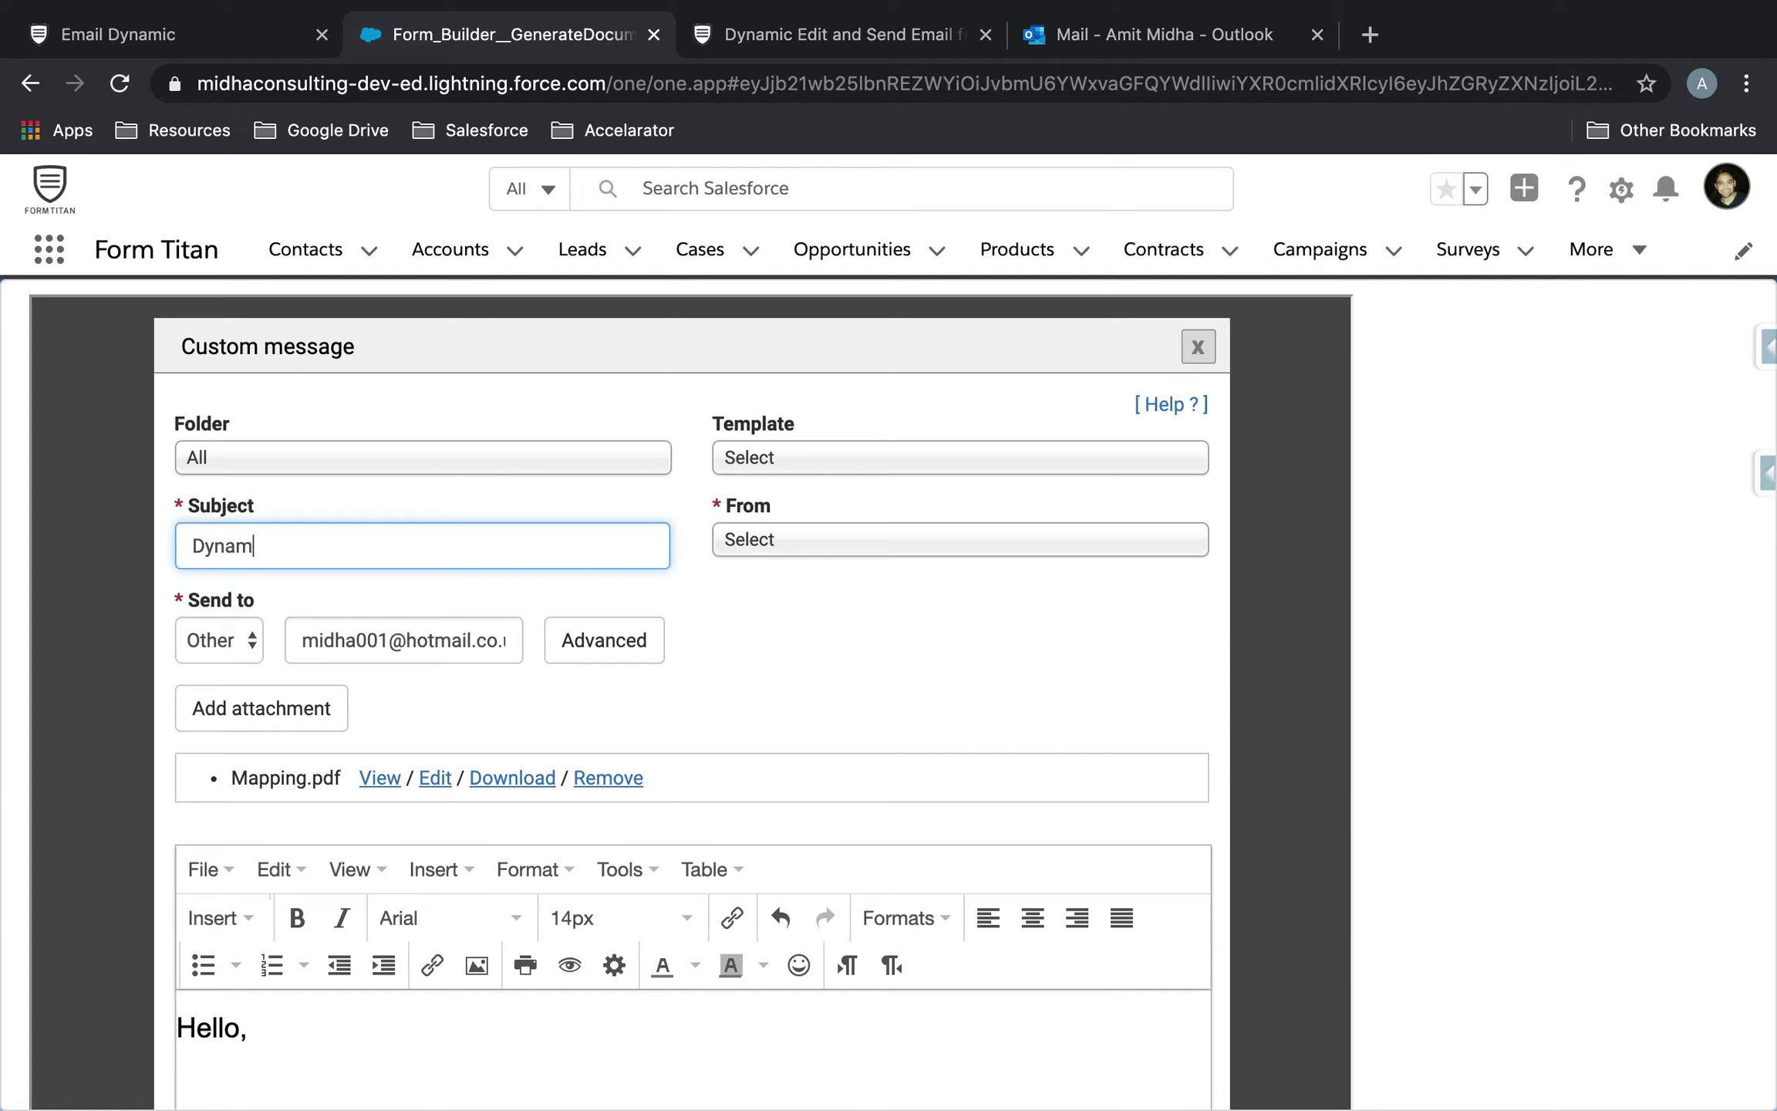
left_click(863, 539)
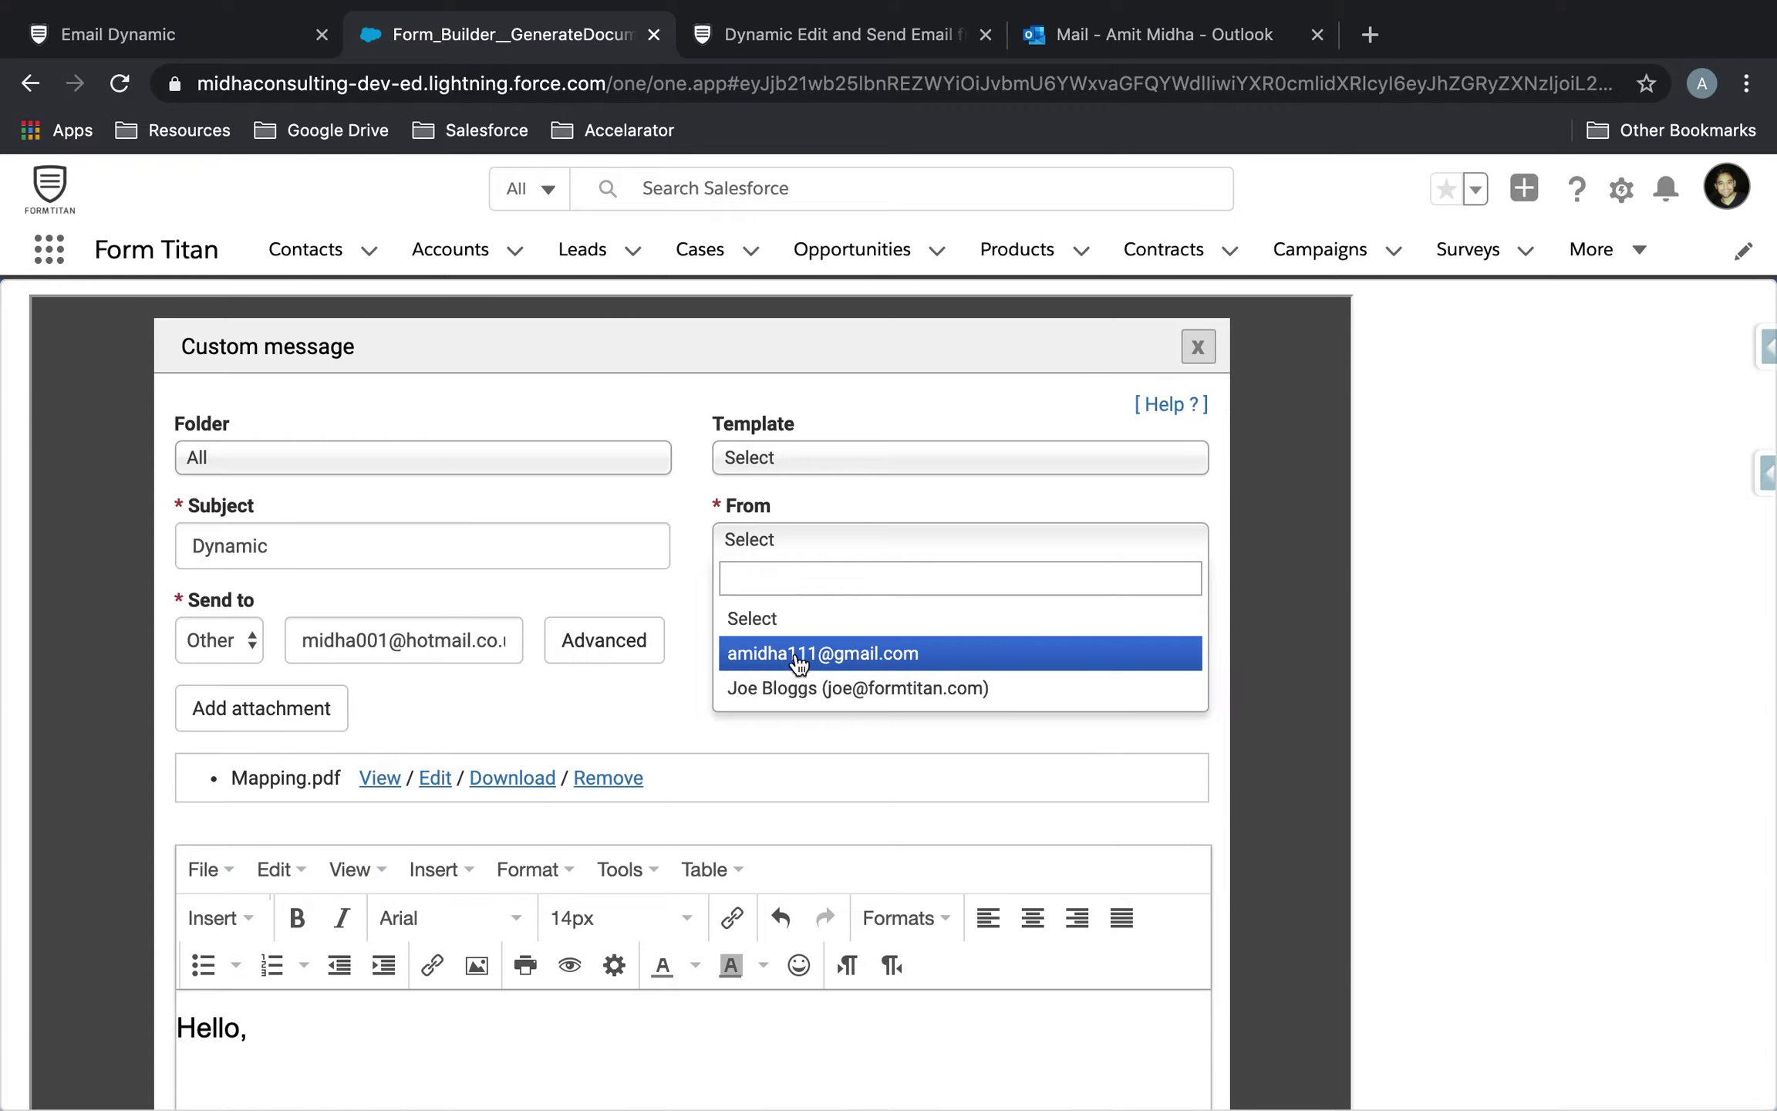
left_click(786, 687)
scroll(837, 759, "down", 3)
scroll(840, 957, "down", 3)
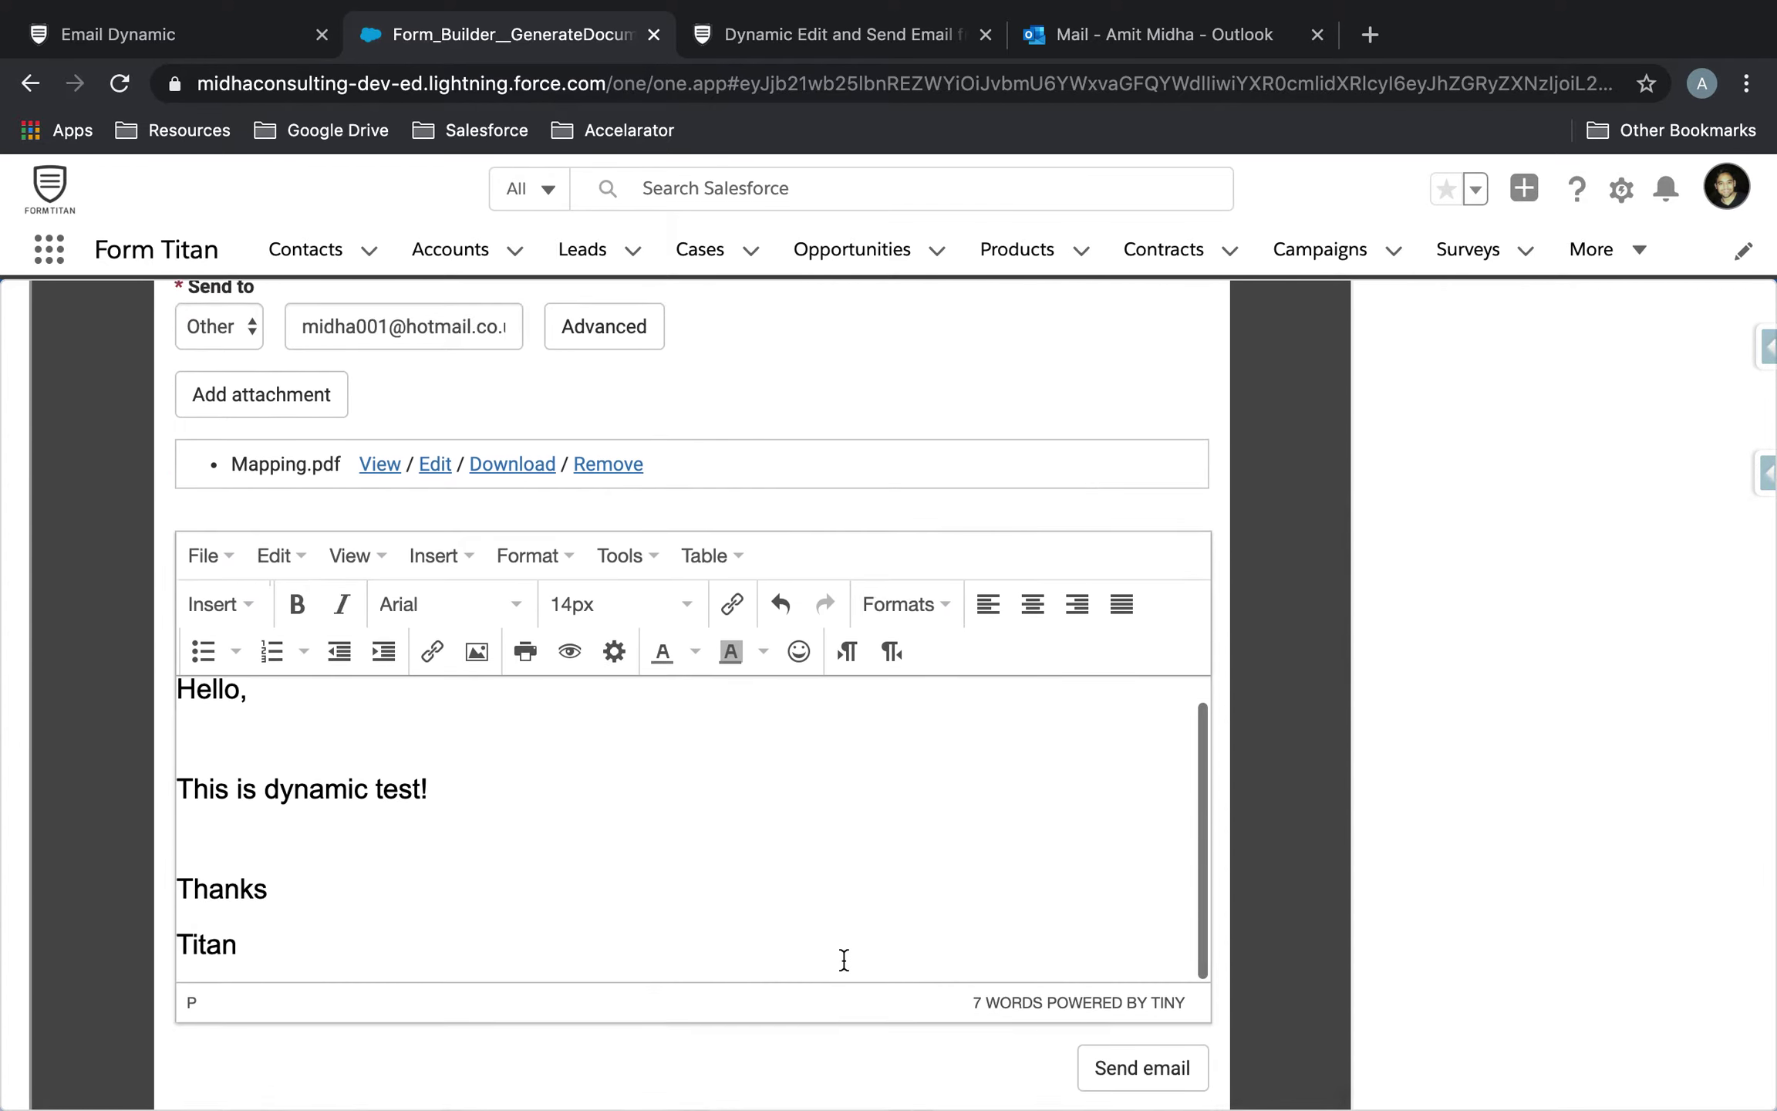
left_click(1160, 1029)
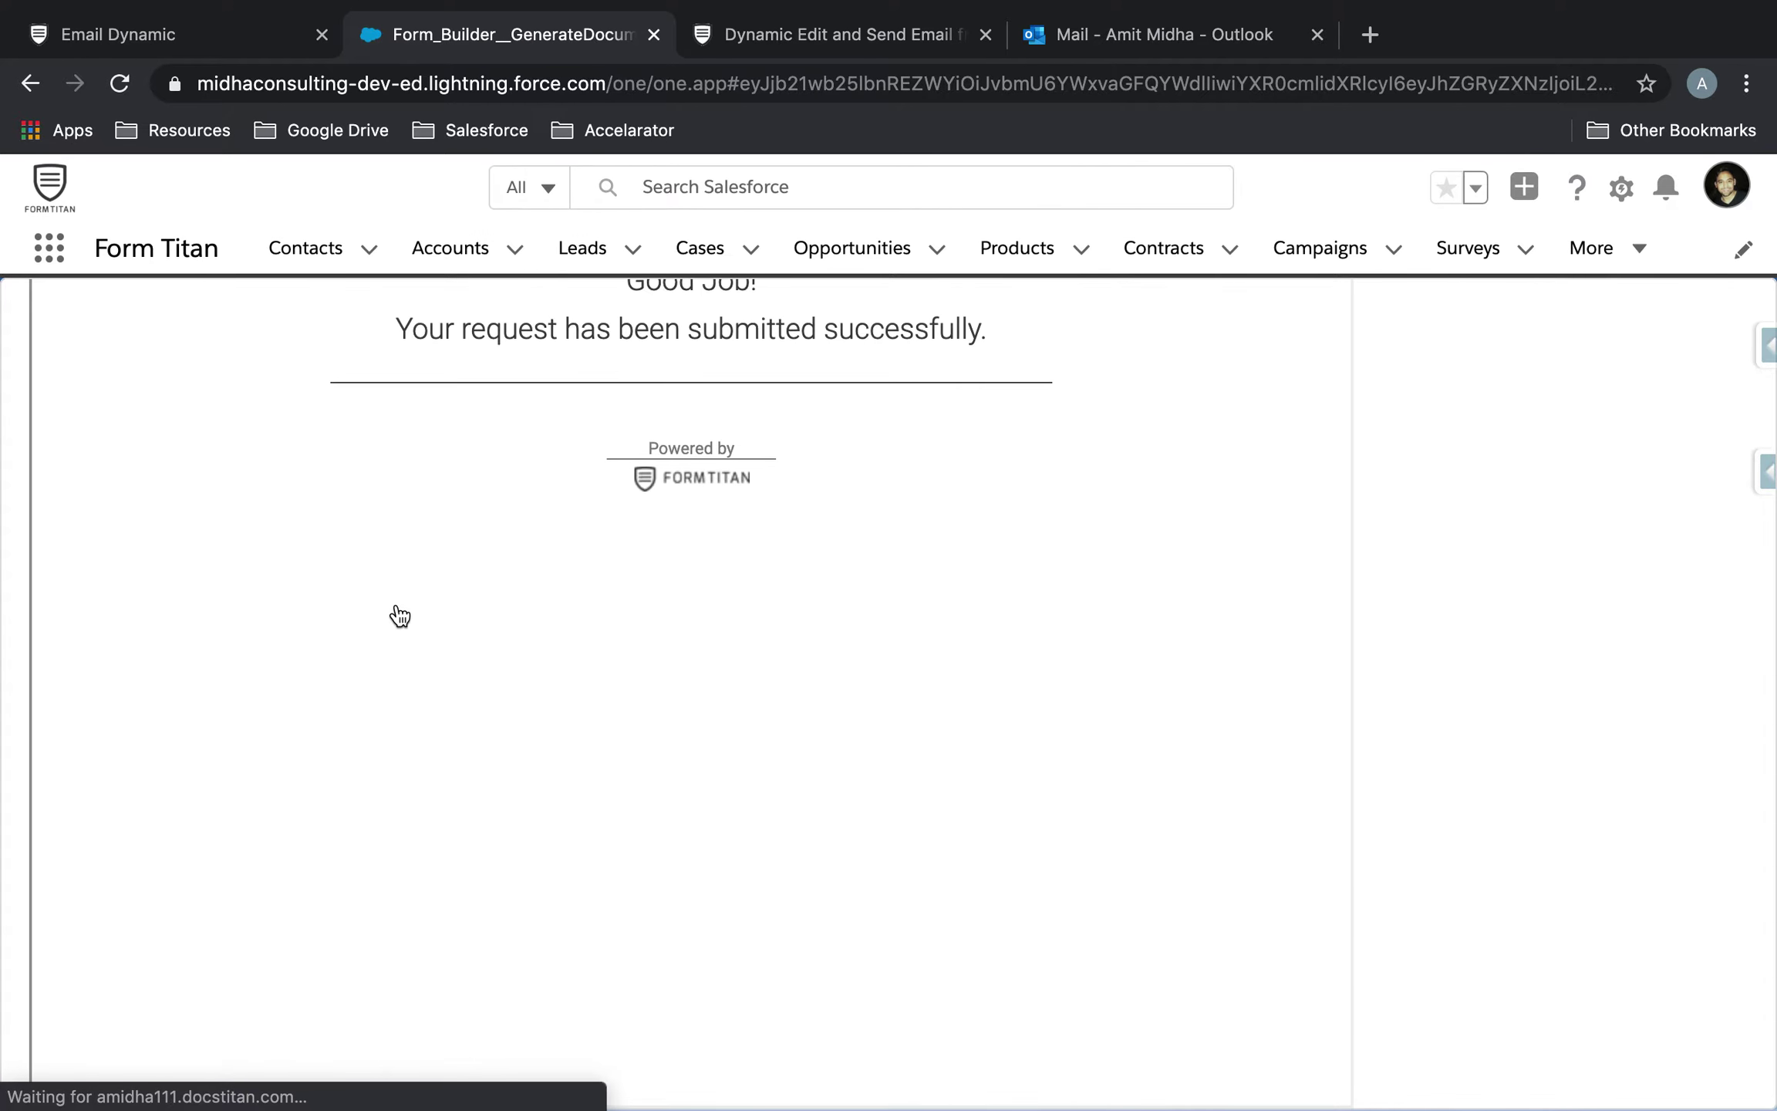
- Reopen the sample contact's record from the Contacts list to check its Multiple Emails field
left_click(302, 257)
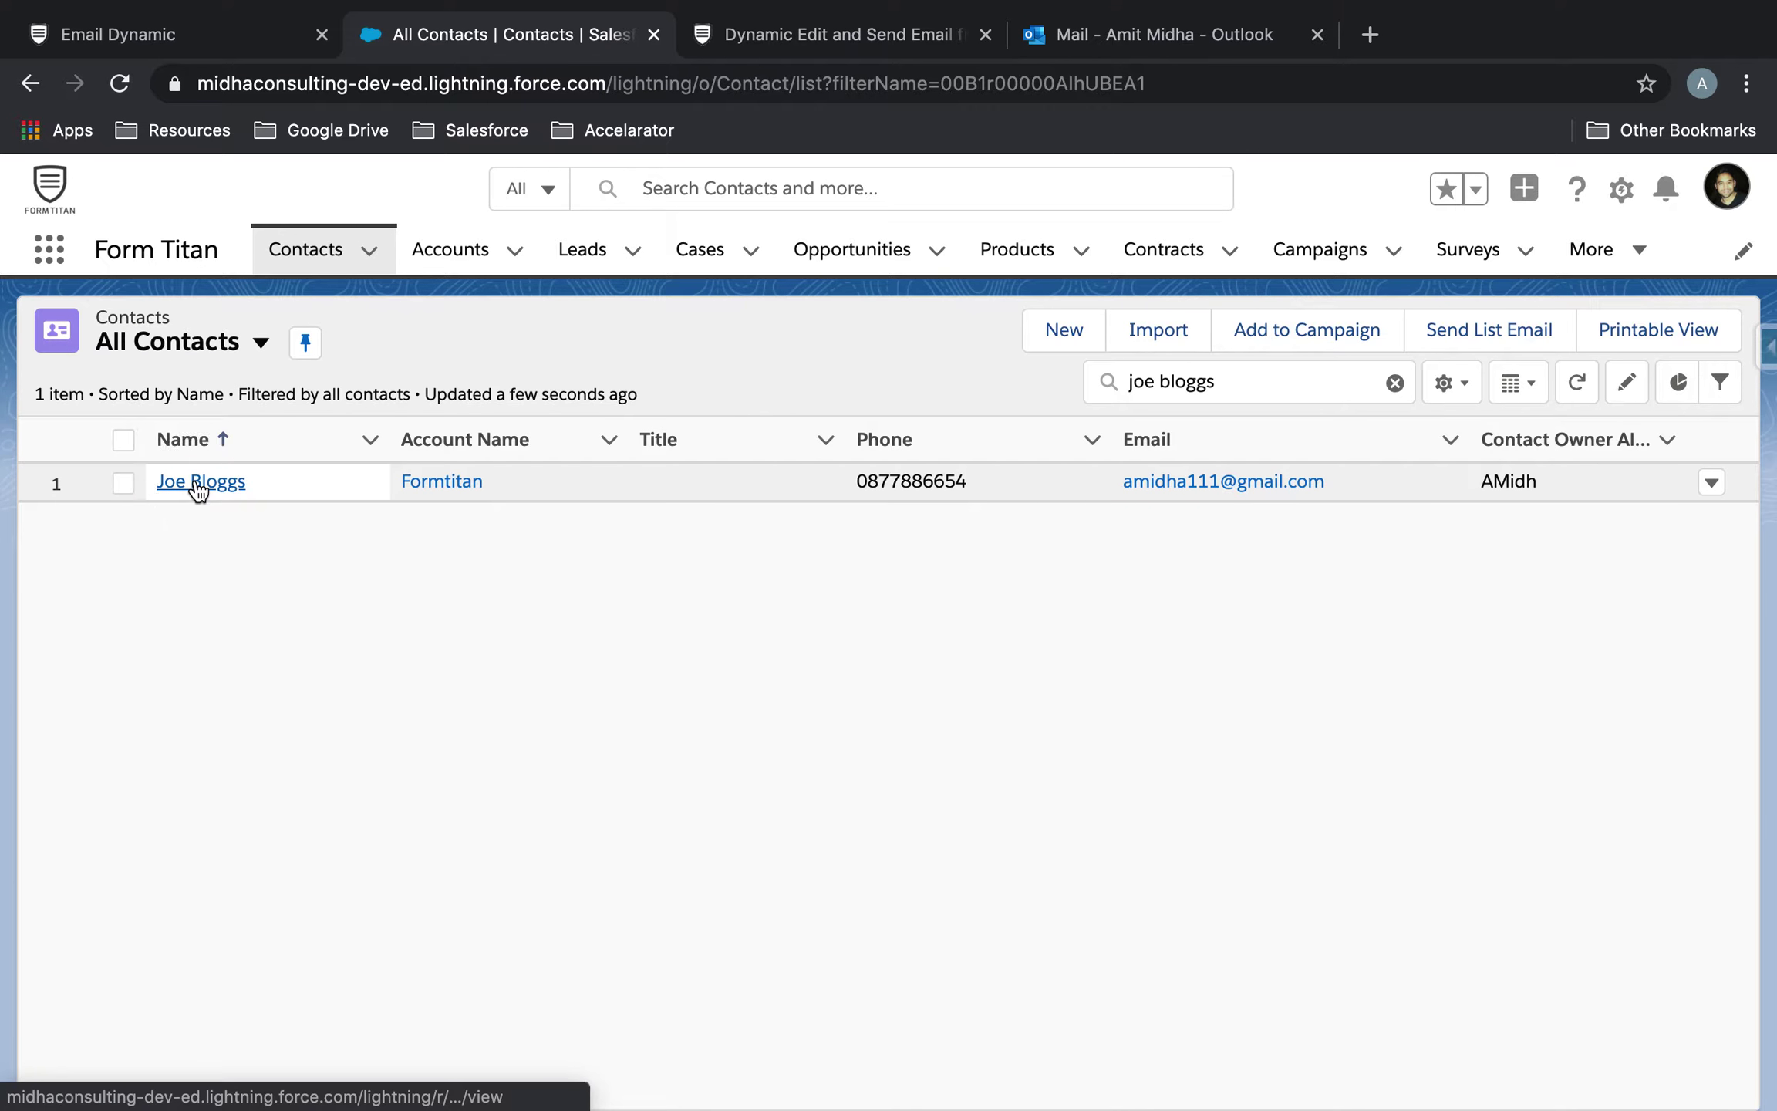
left_click(198, 482)
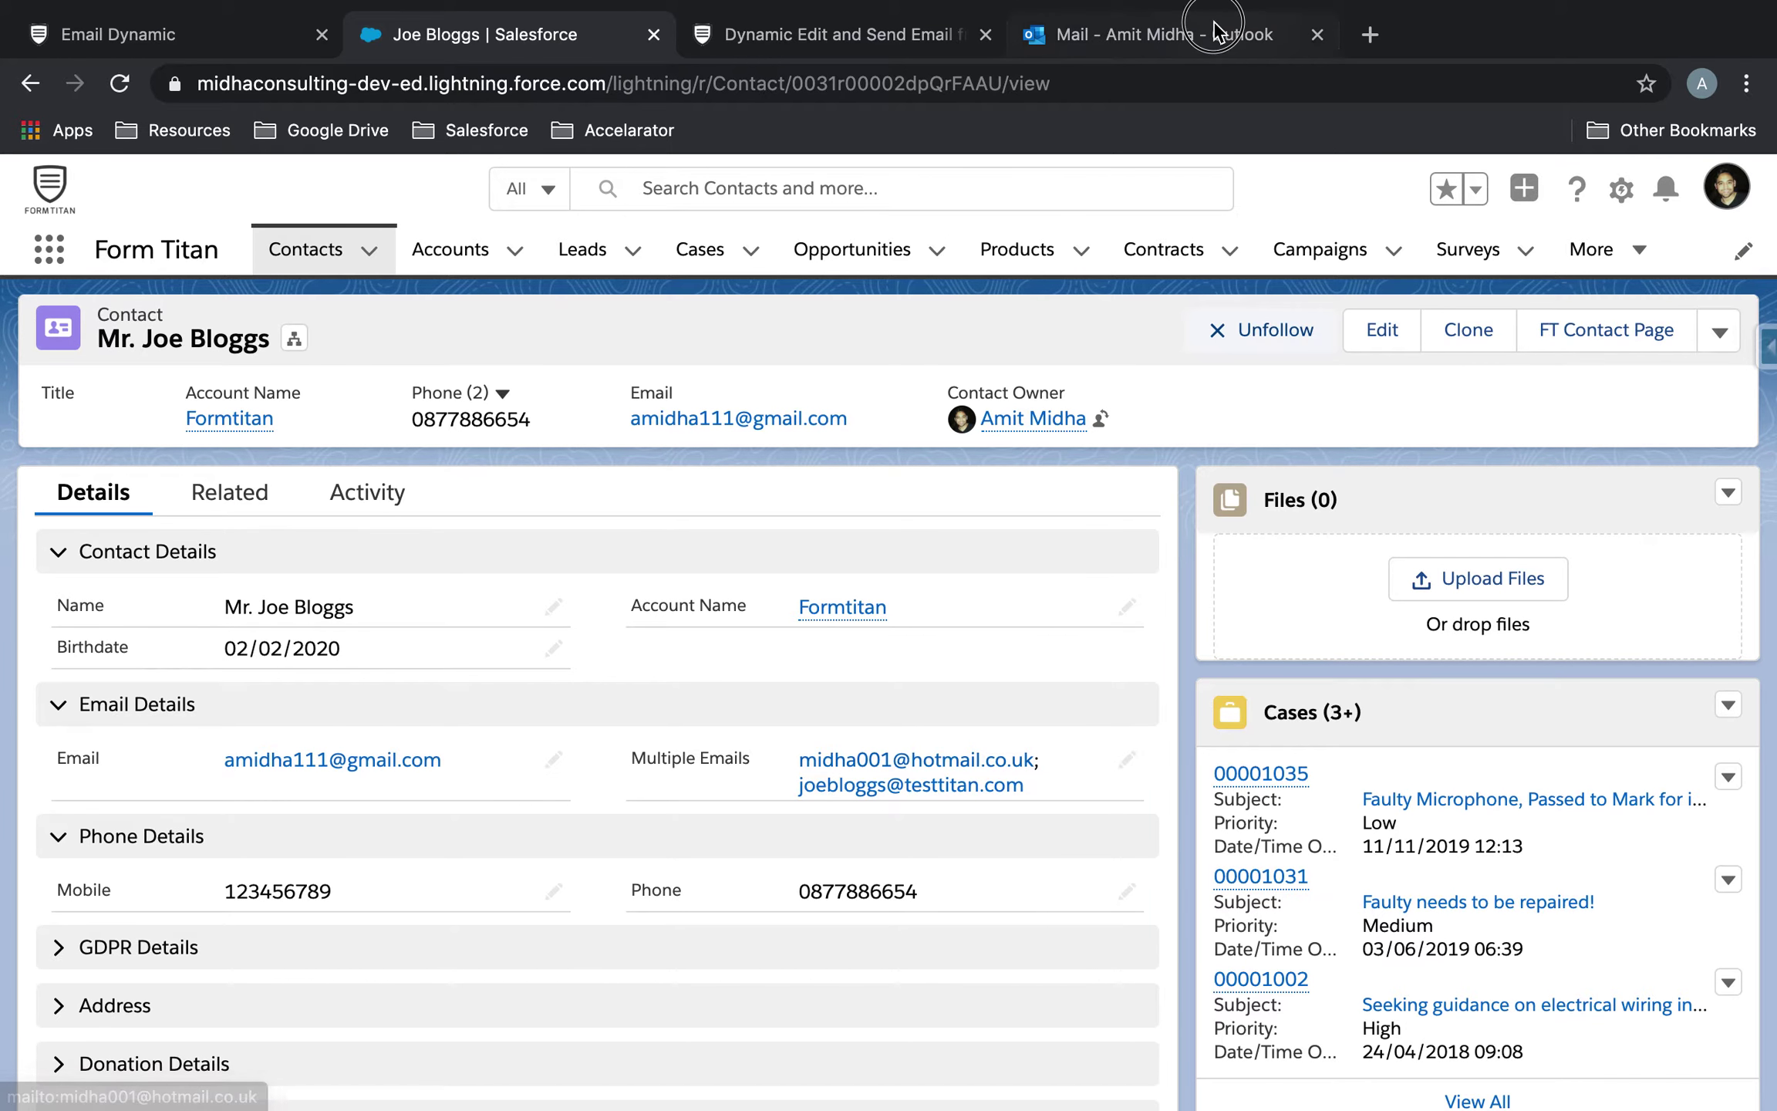
- Switch to Outlook, close the old attachment preview, open the Dynamic email in the Formtitan folder, and examine its Mapping.pdf attachment
left_click(1165, 34)
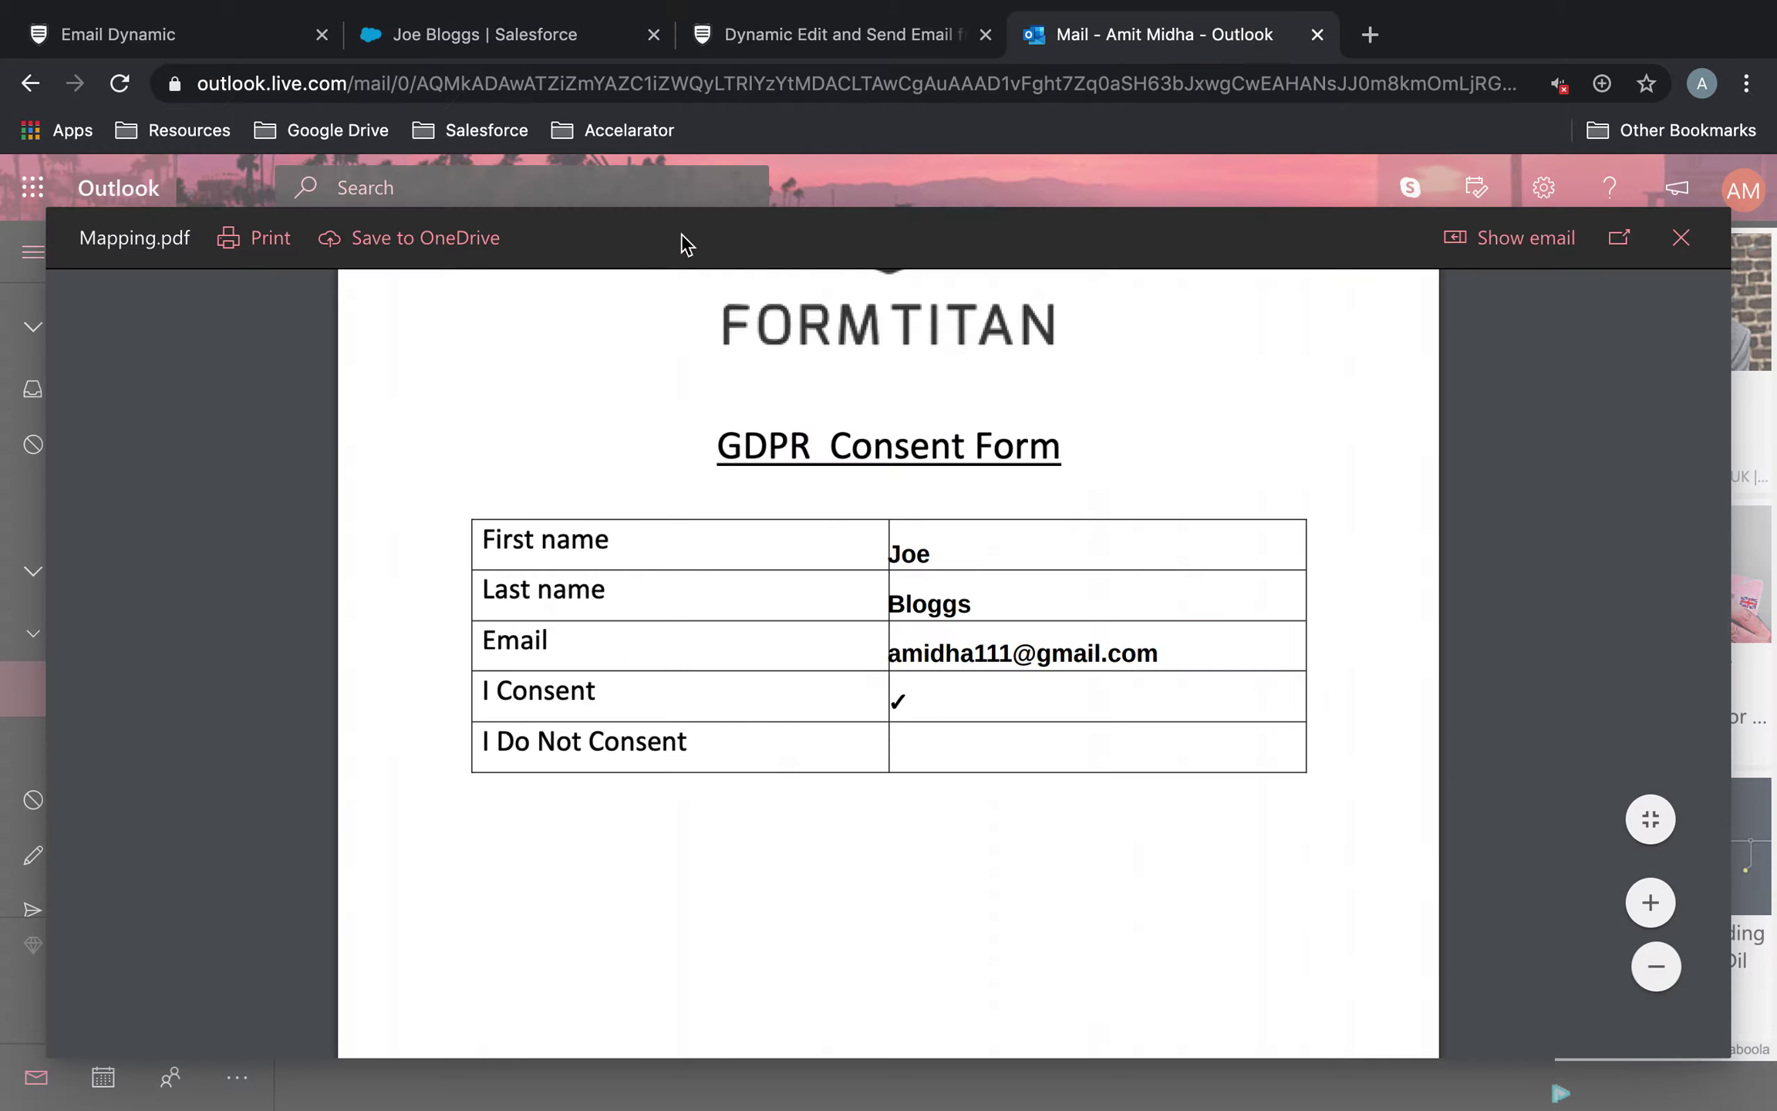
left_click(1681, 239)
left_click(196, 696)
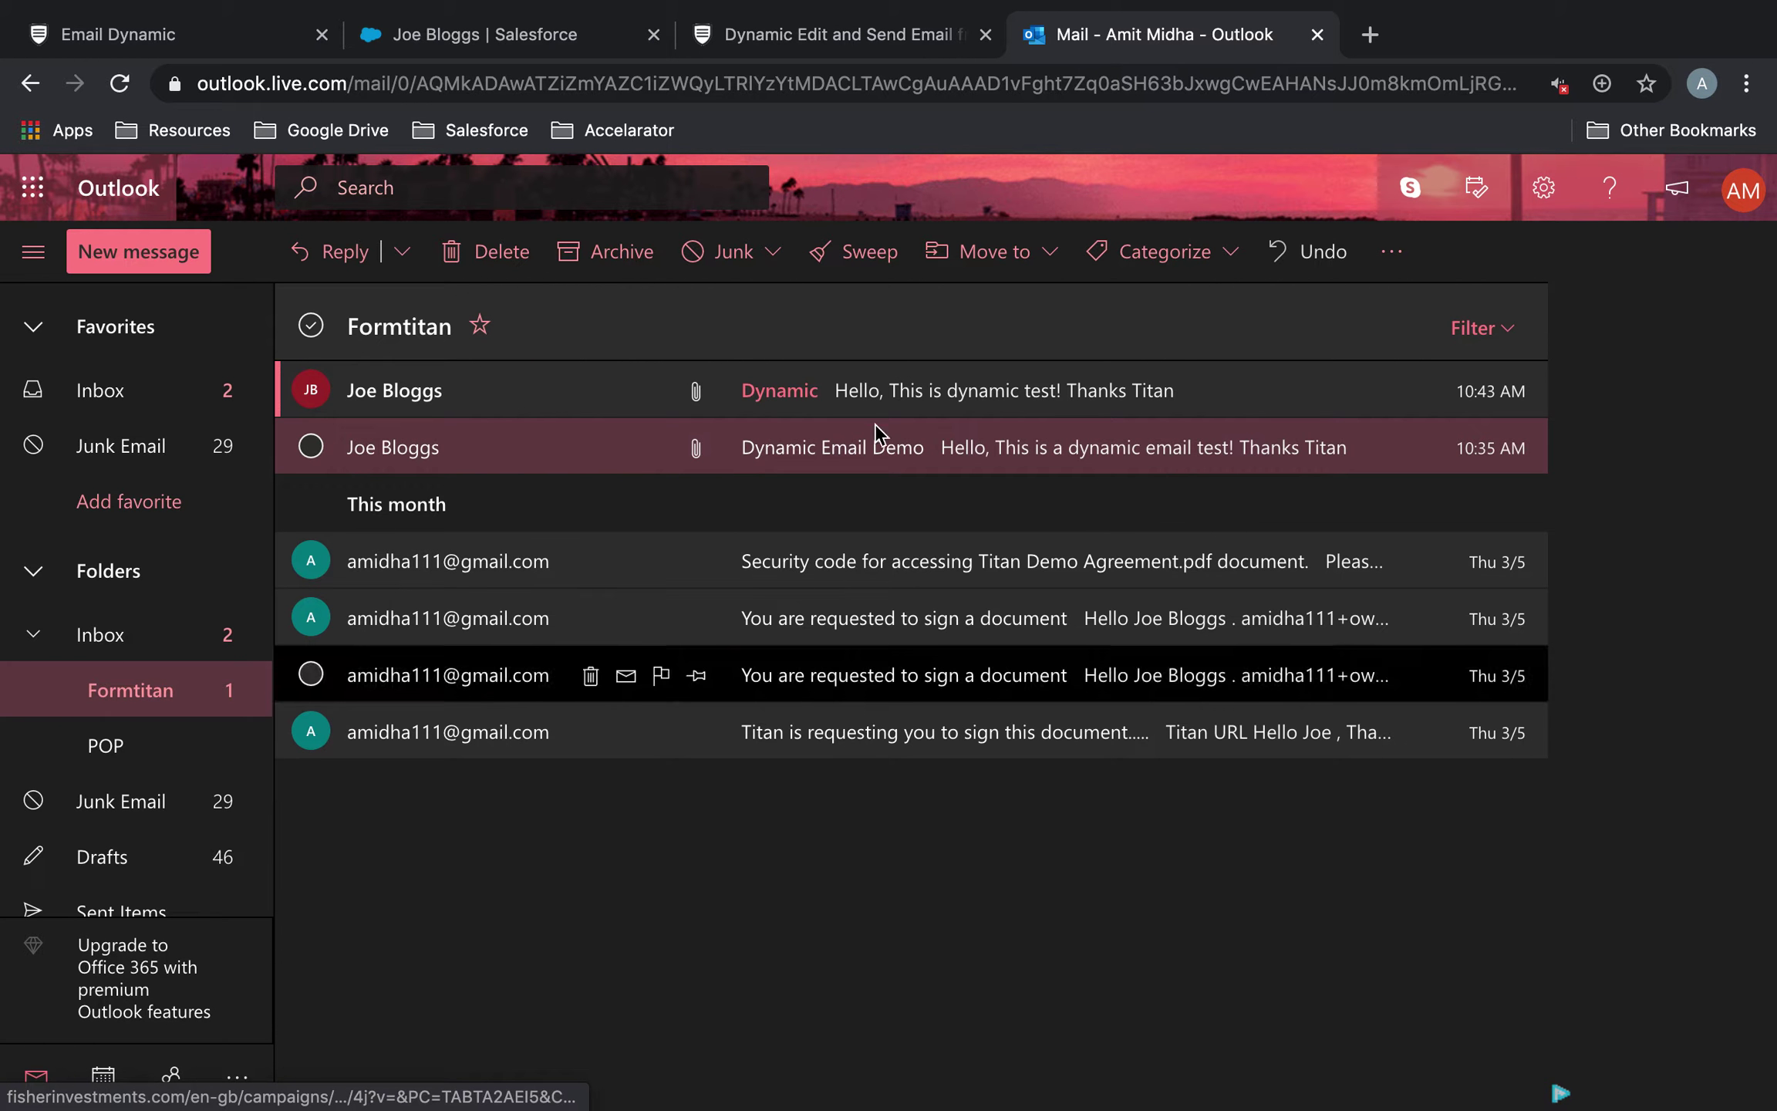
left_click(916, 390)
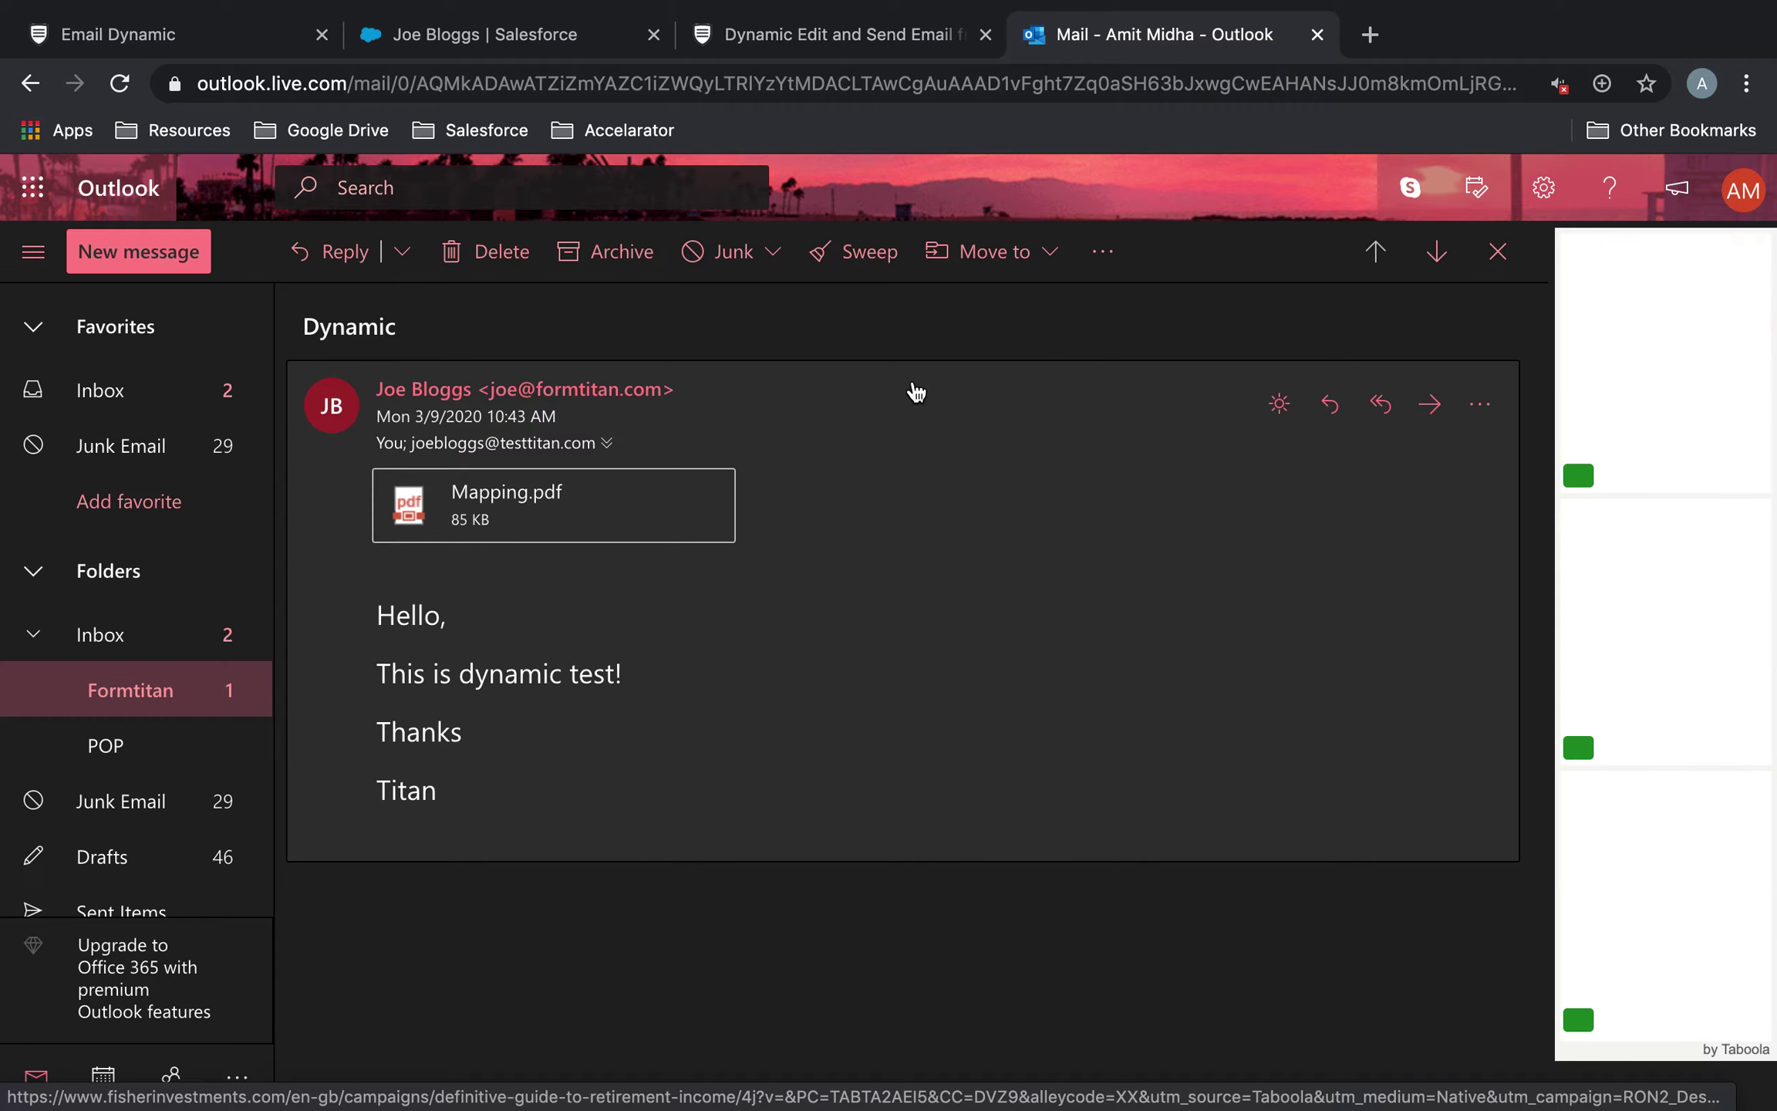
left_click(628, 491)
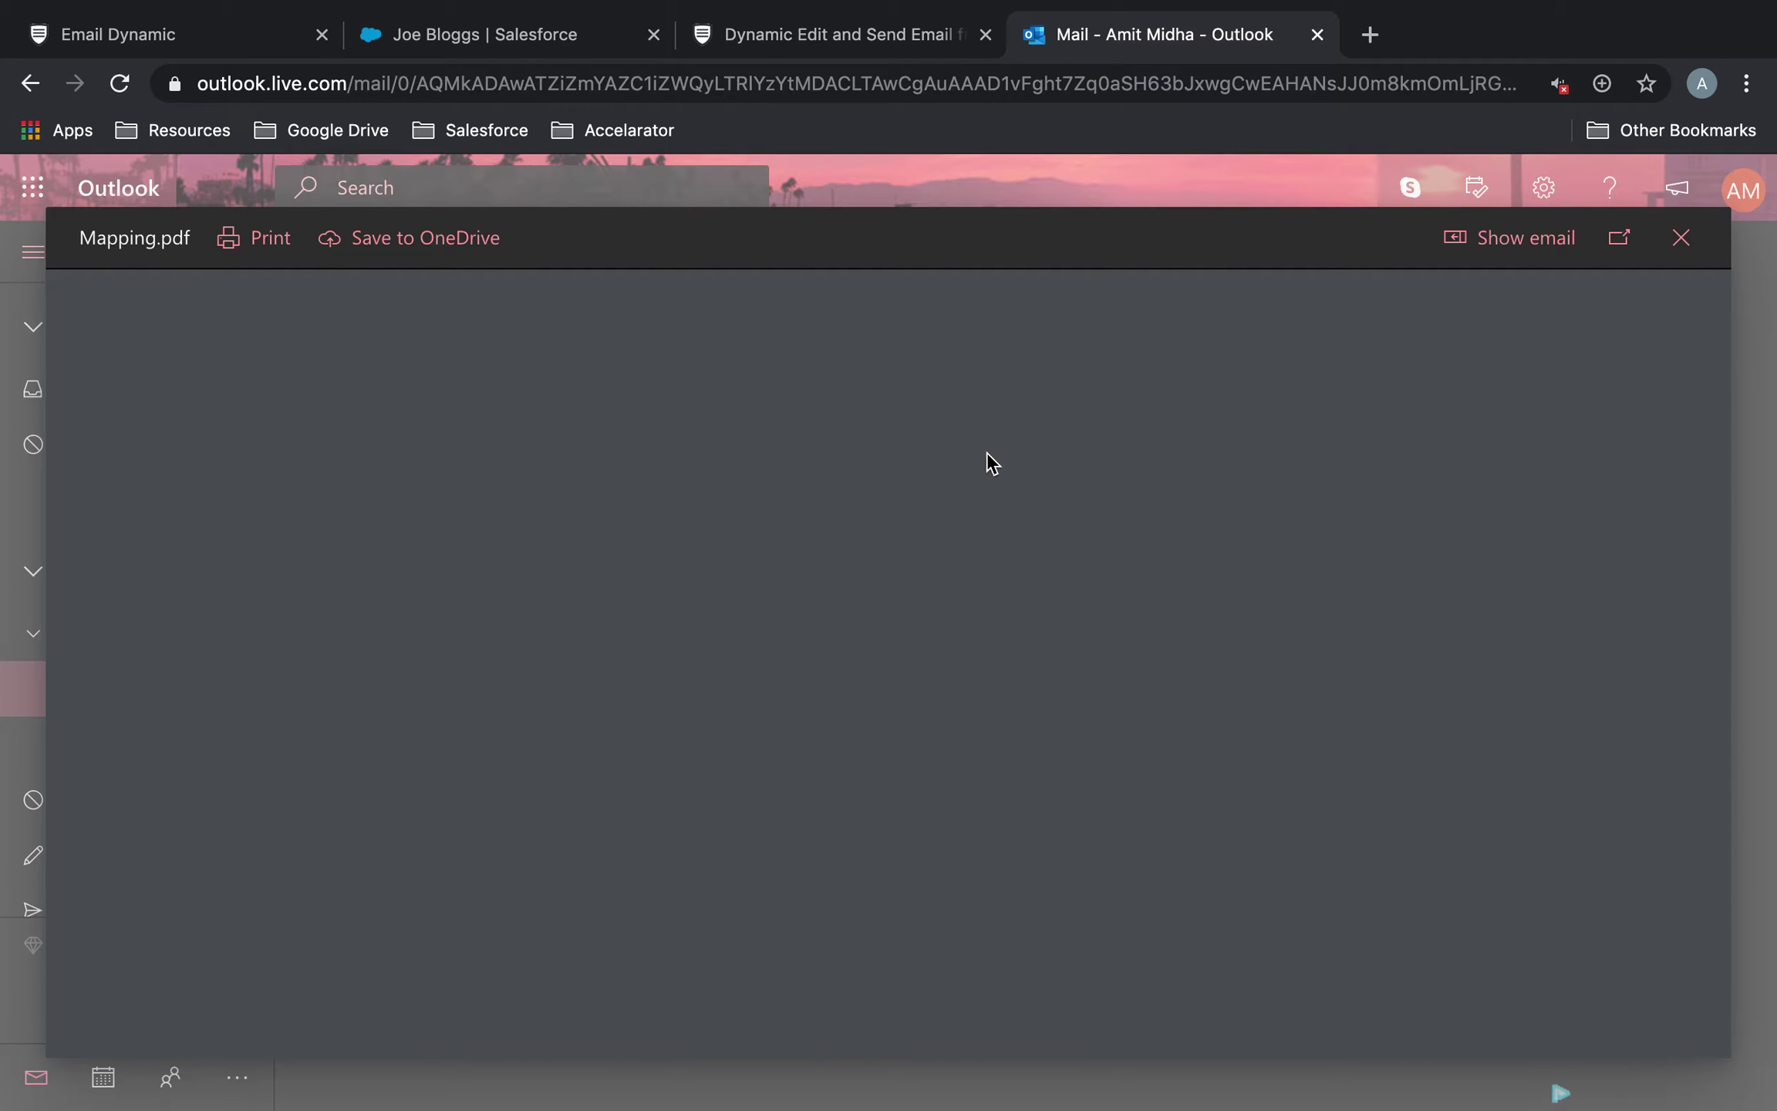
scroll(955, 497, "down", 8)
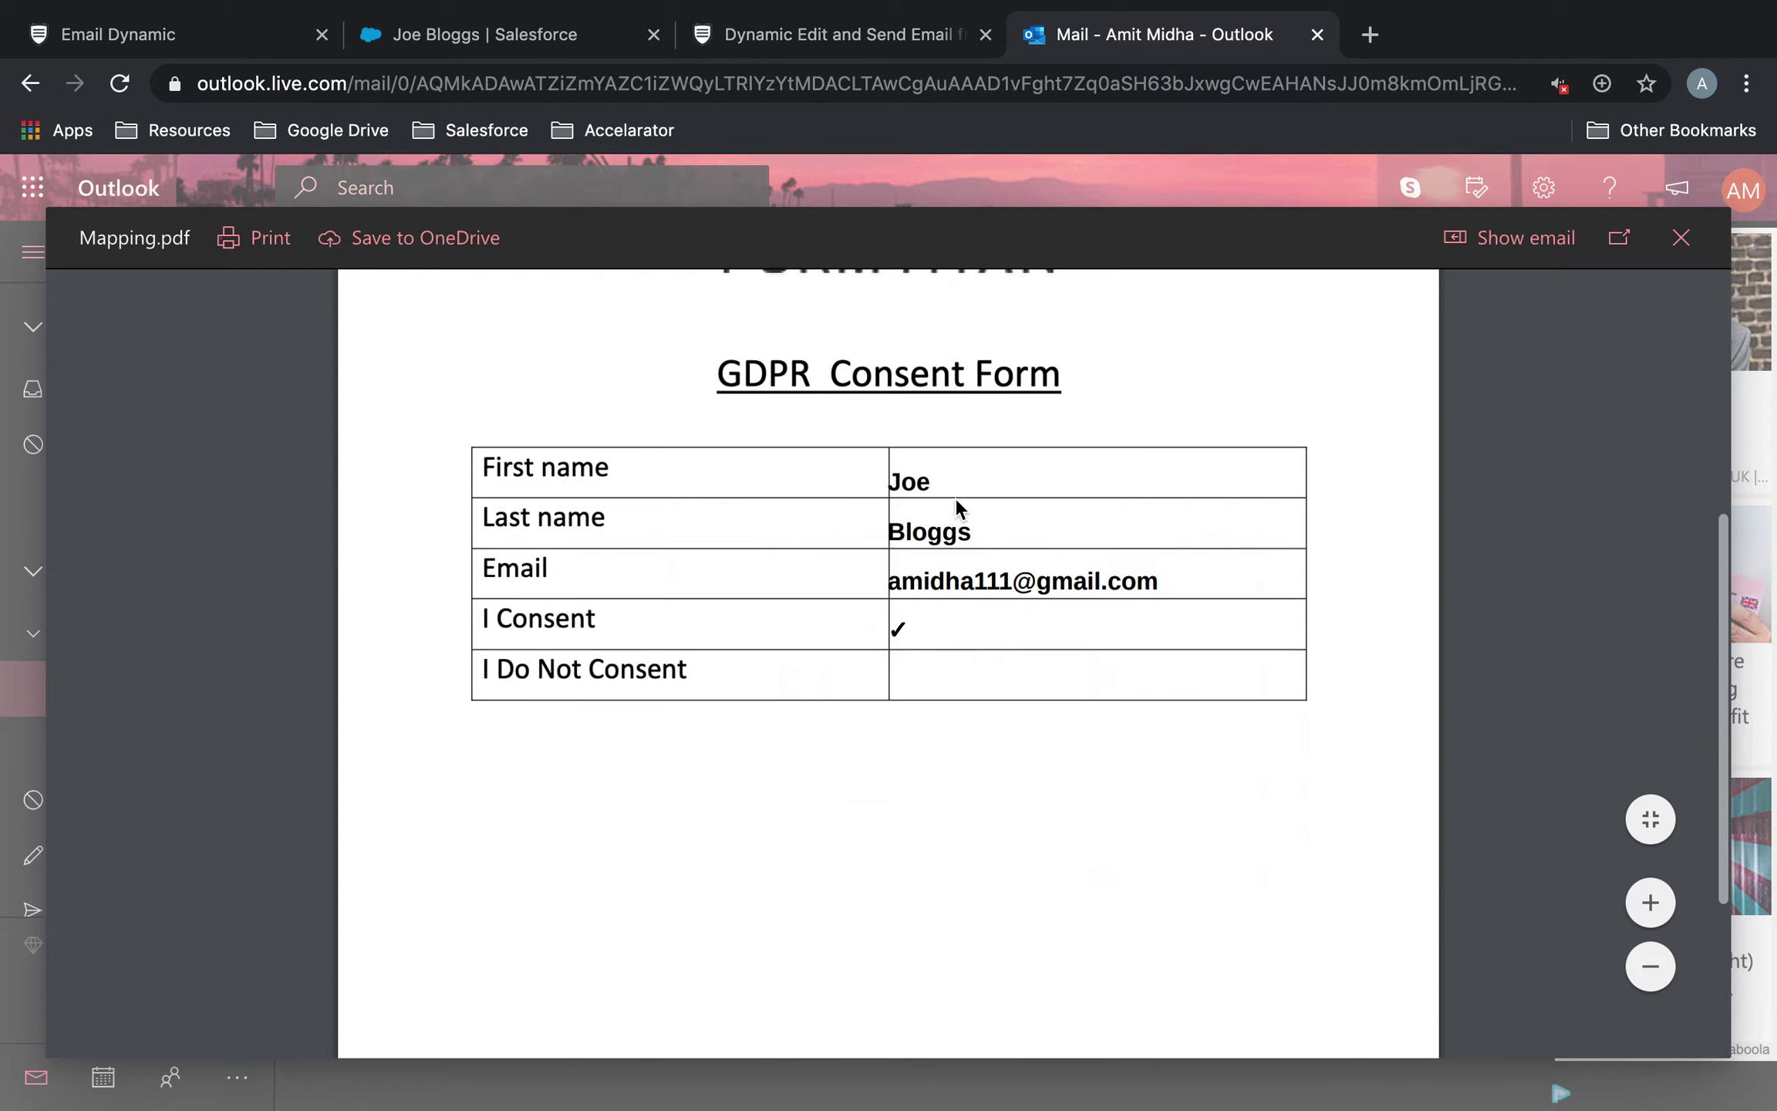
scroll(961, 323, "up", 2)
- Return to the contact in Salesforce, open its FT Contact Page, and preview the Dynamic Edit and Send Email from Word document
left_click(833, 36)
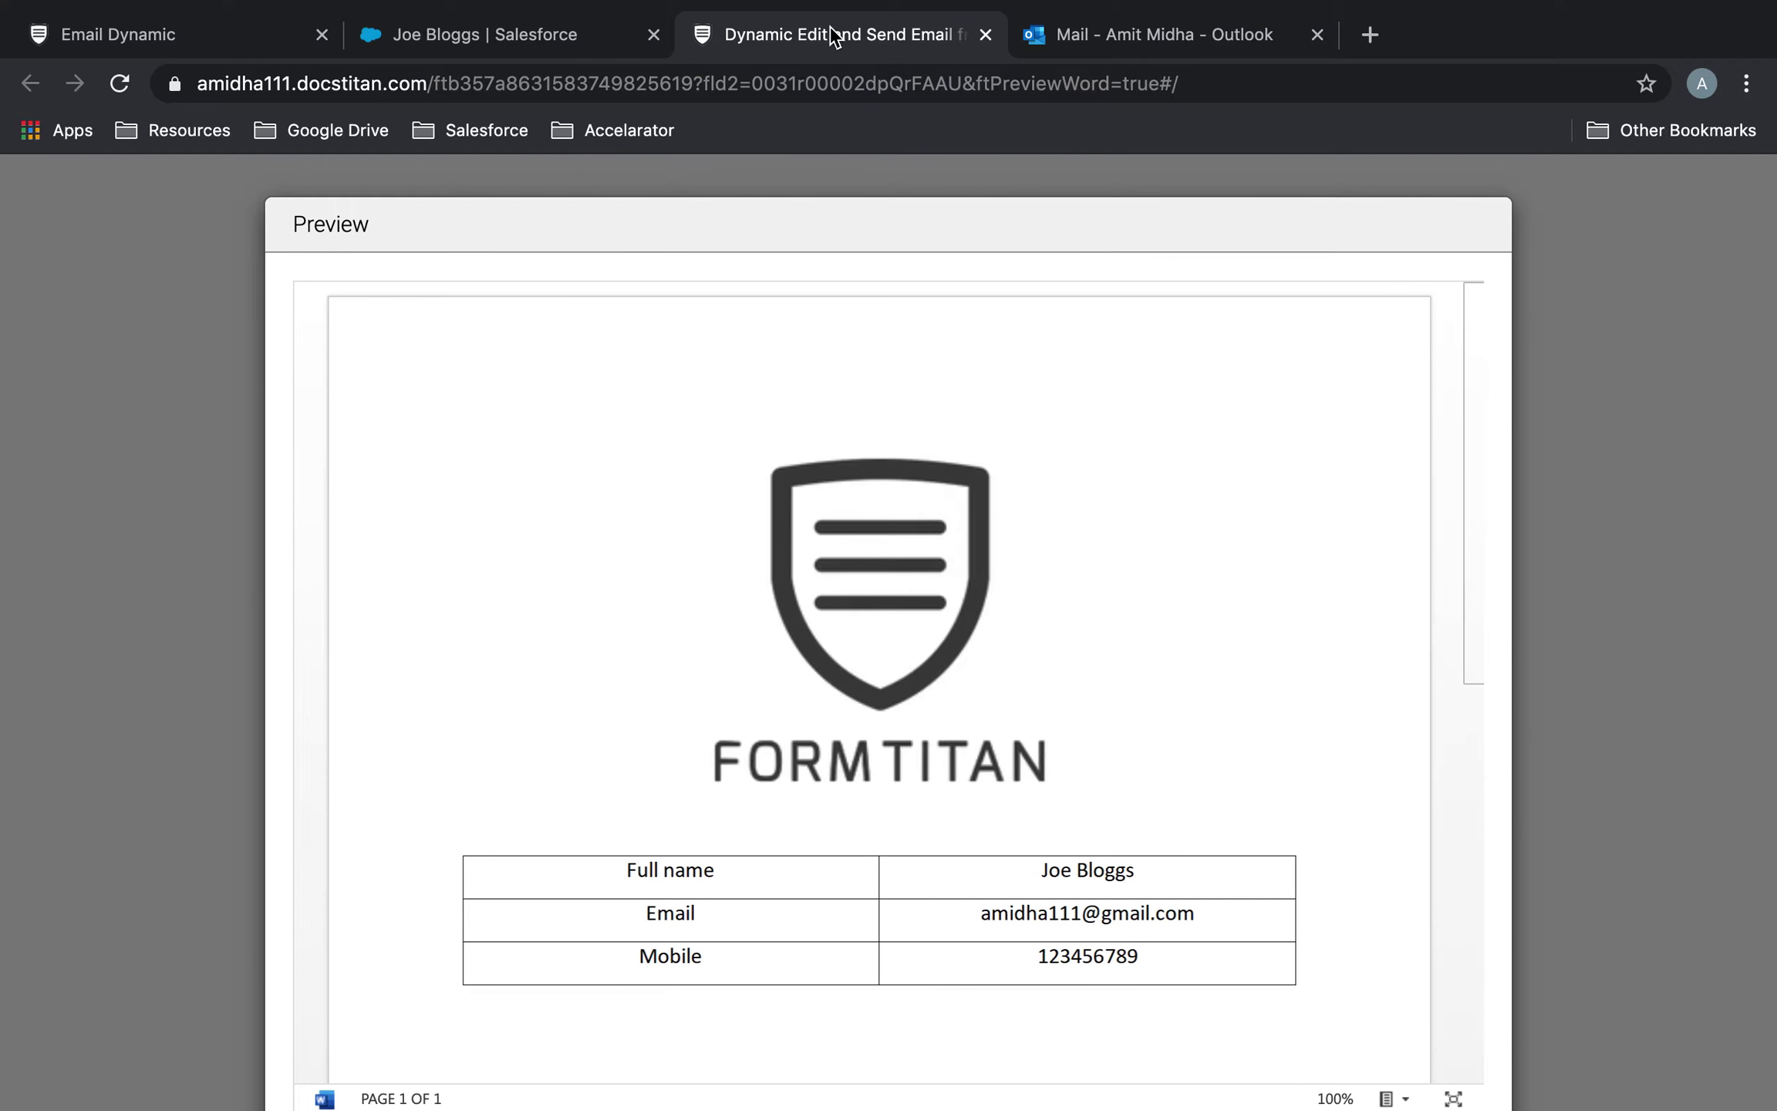
left_click(426, 48)
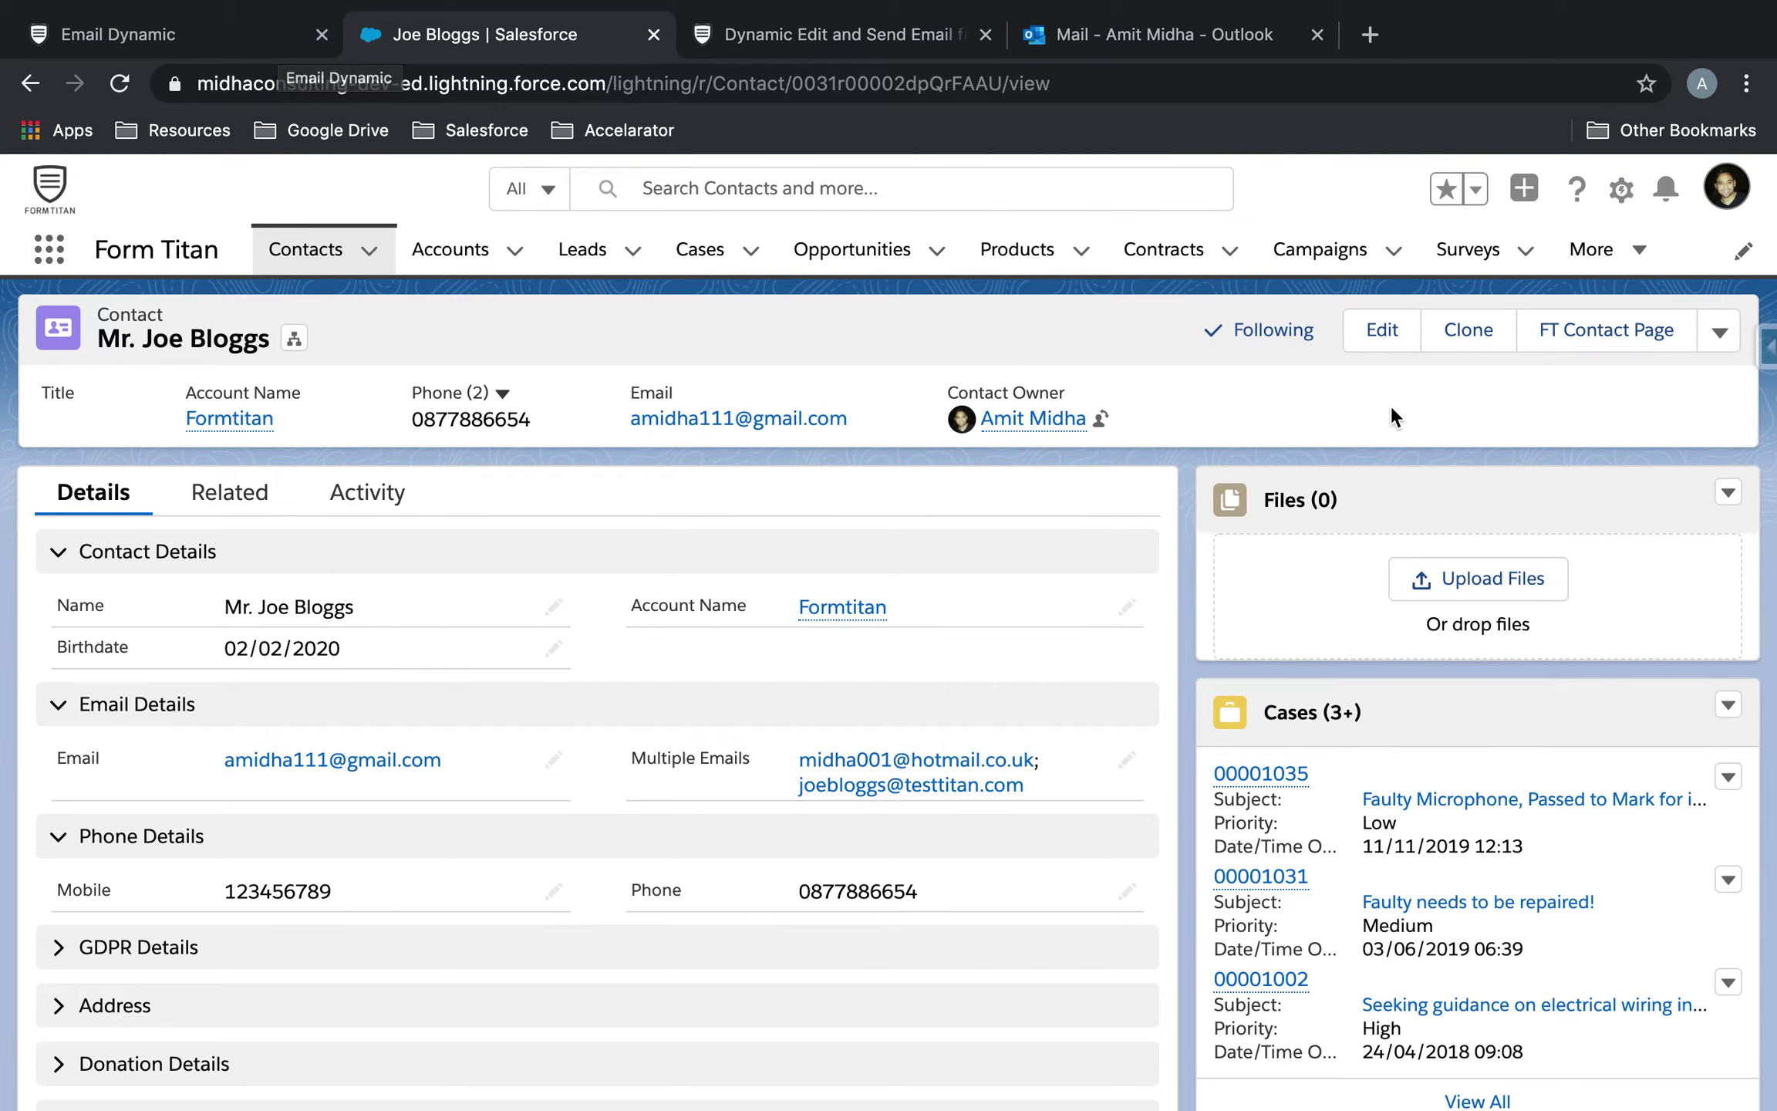
left_click(1706, 328)
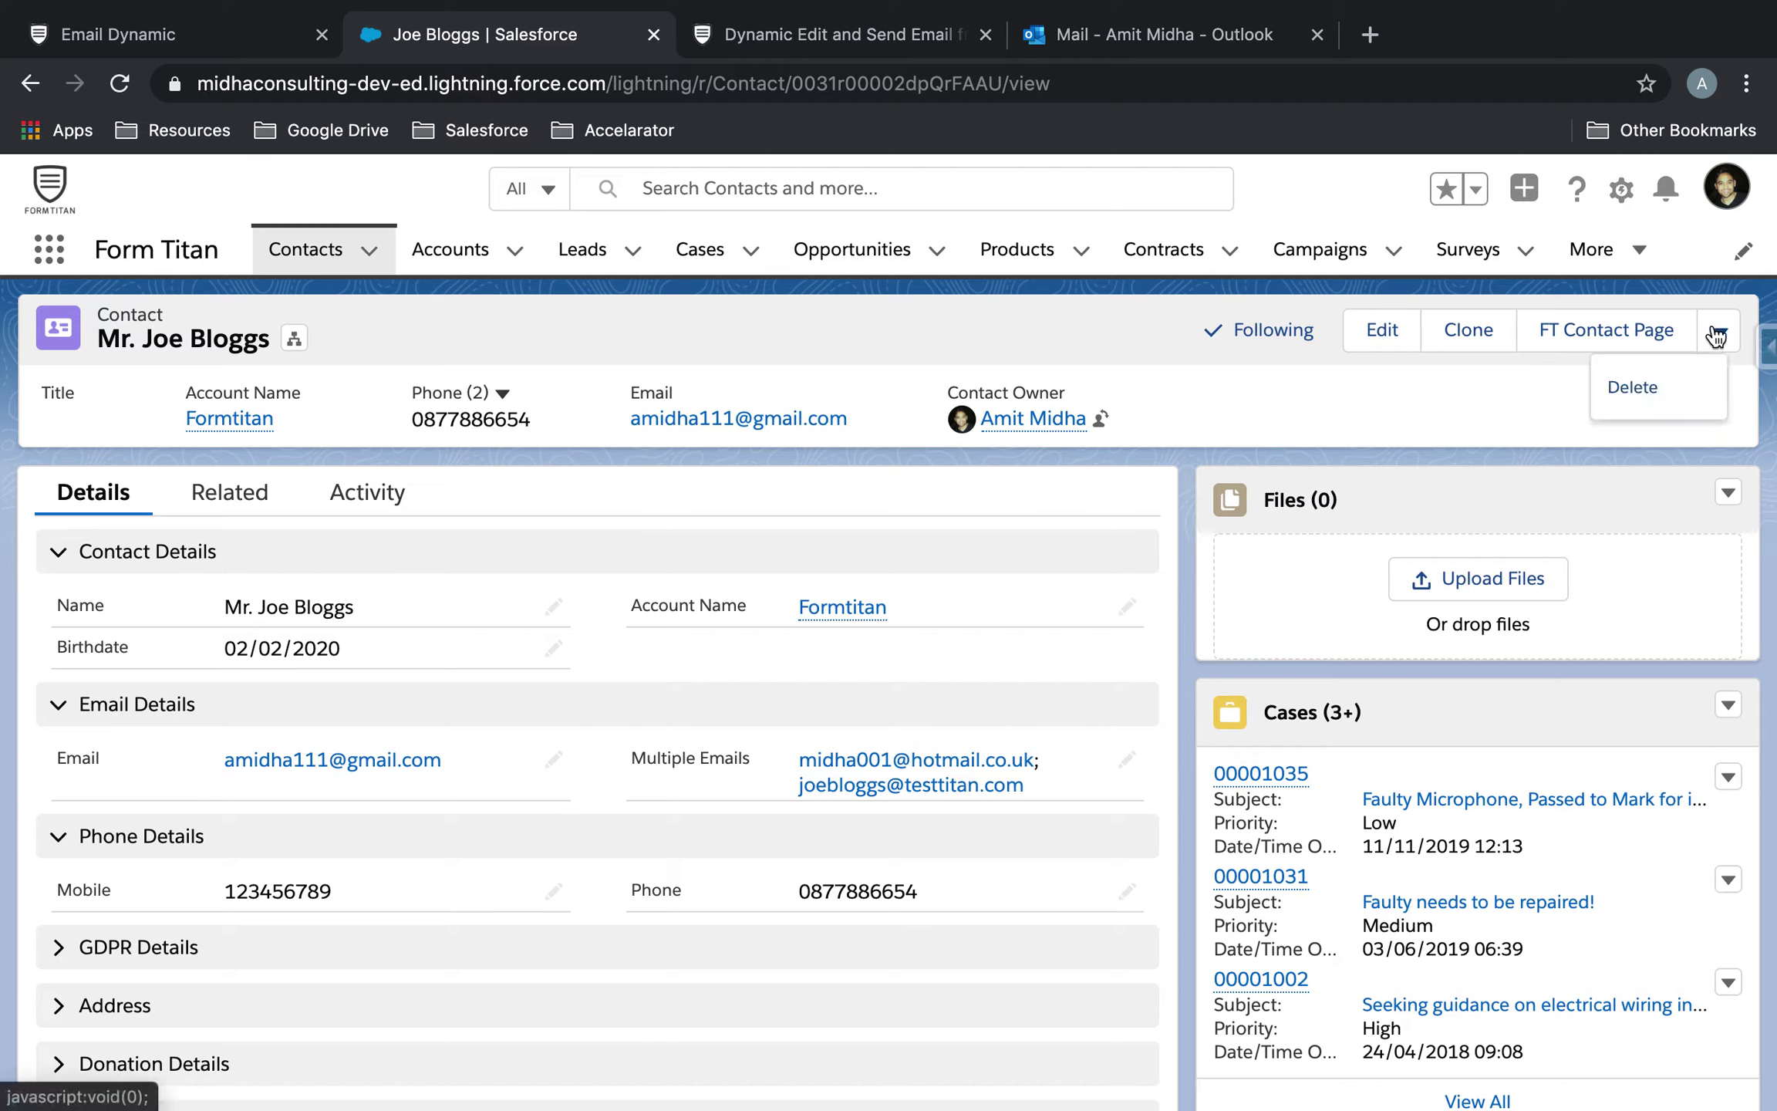
left_click(1622, 334)
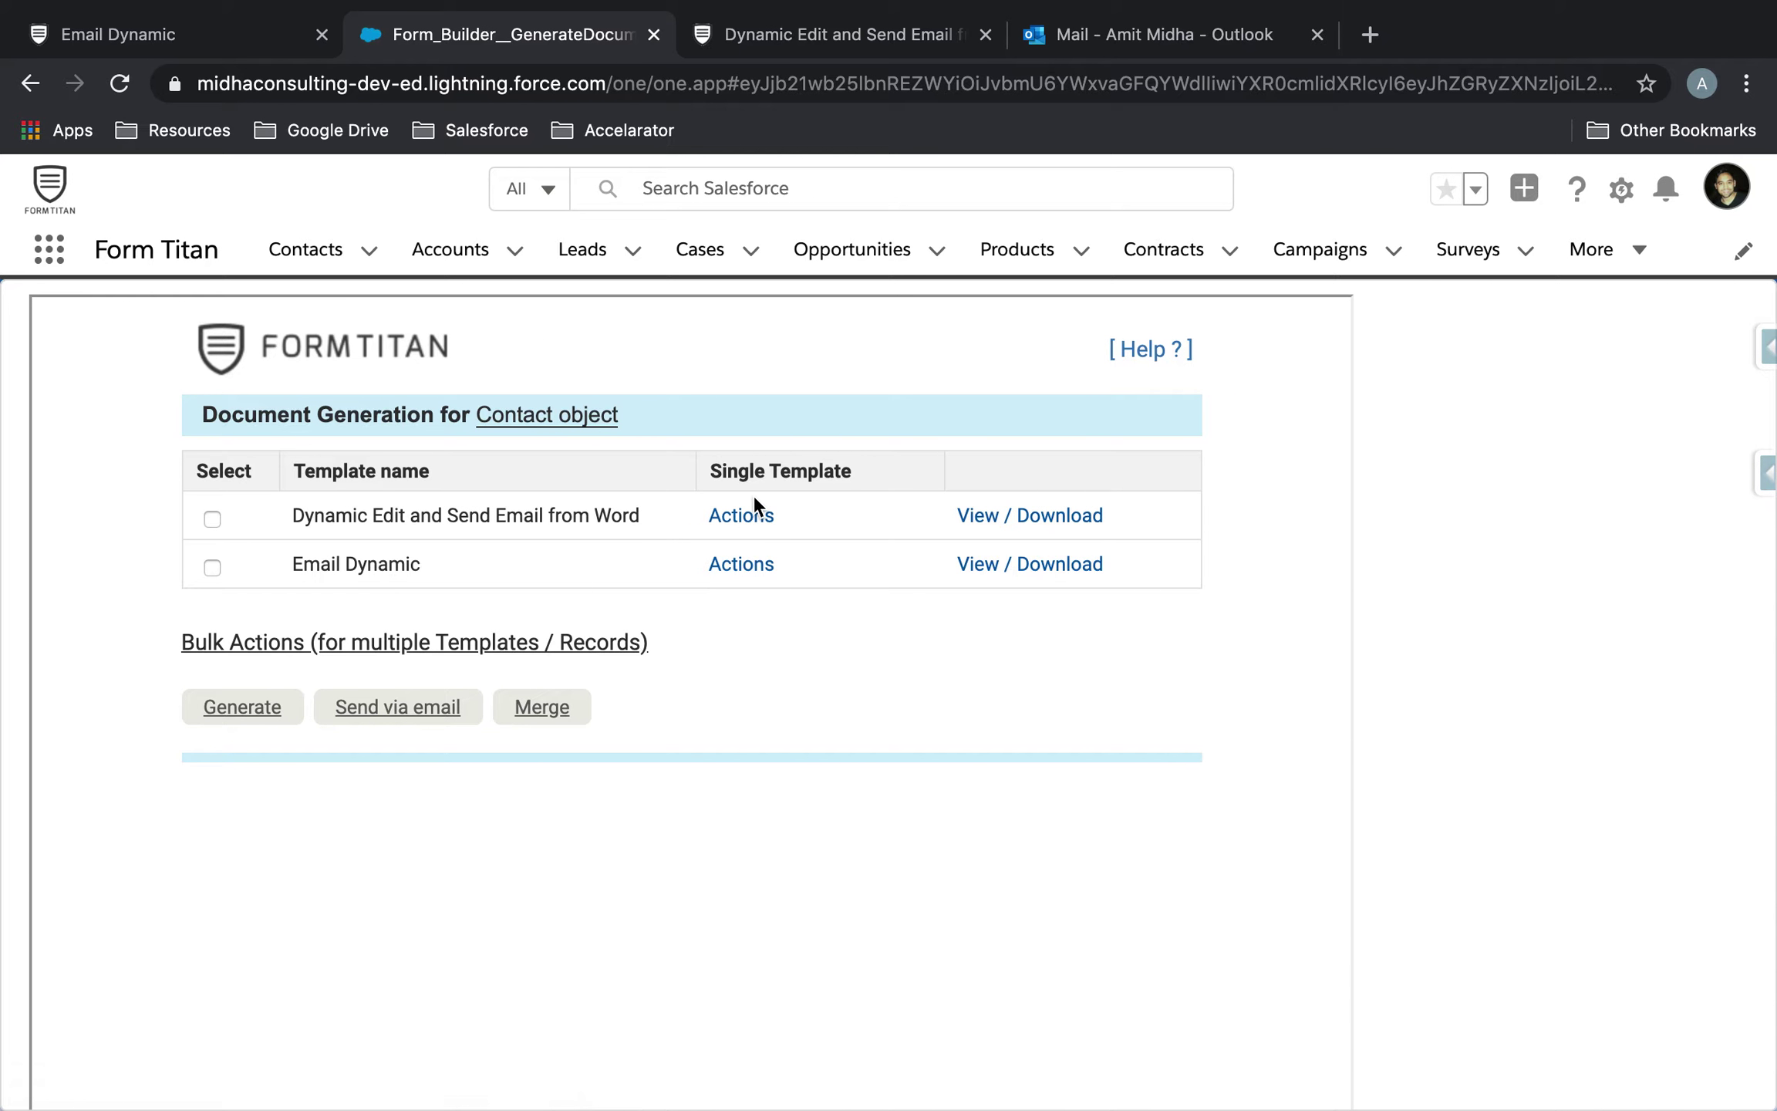
left_click(987, 515)
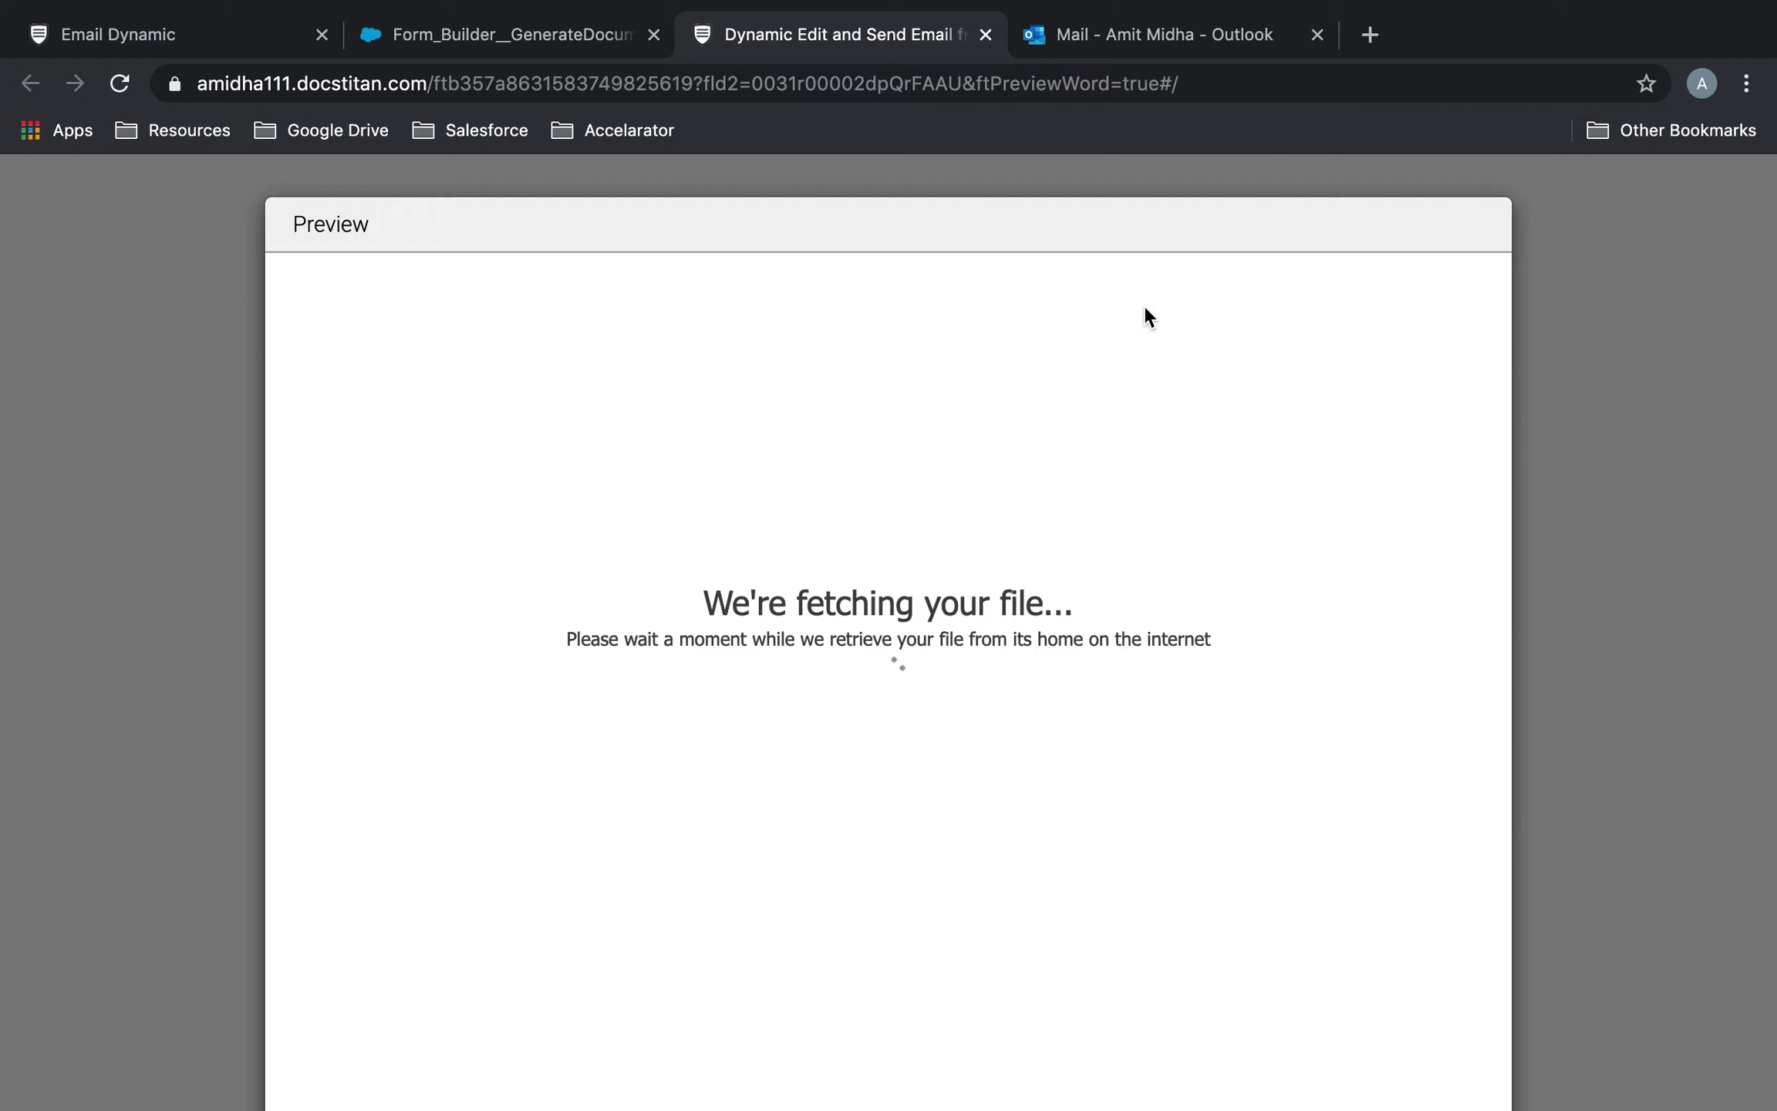
scroll(1043, 648, "down", 5)
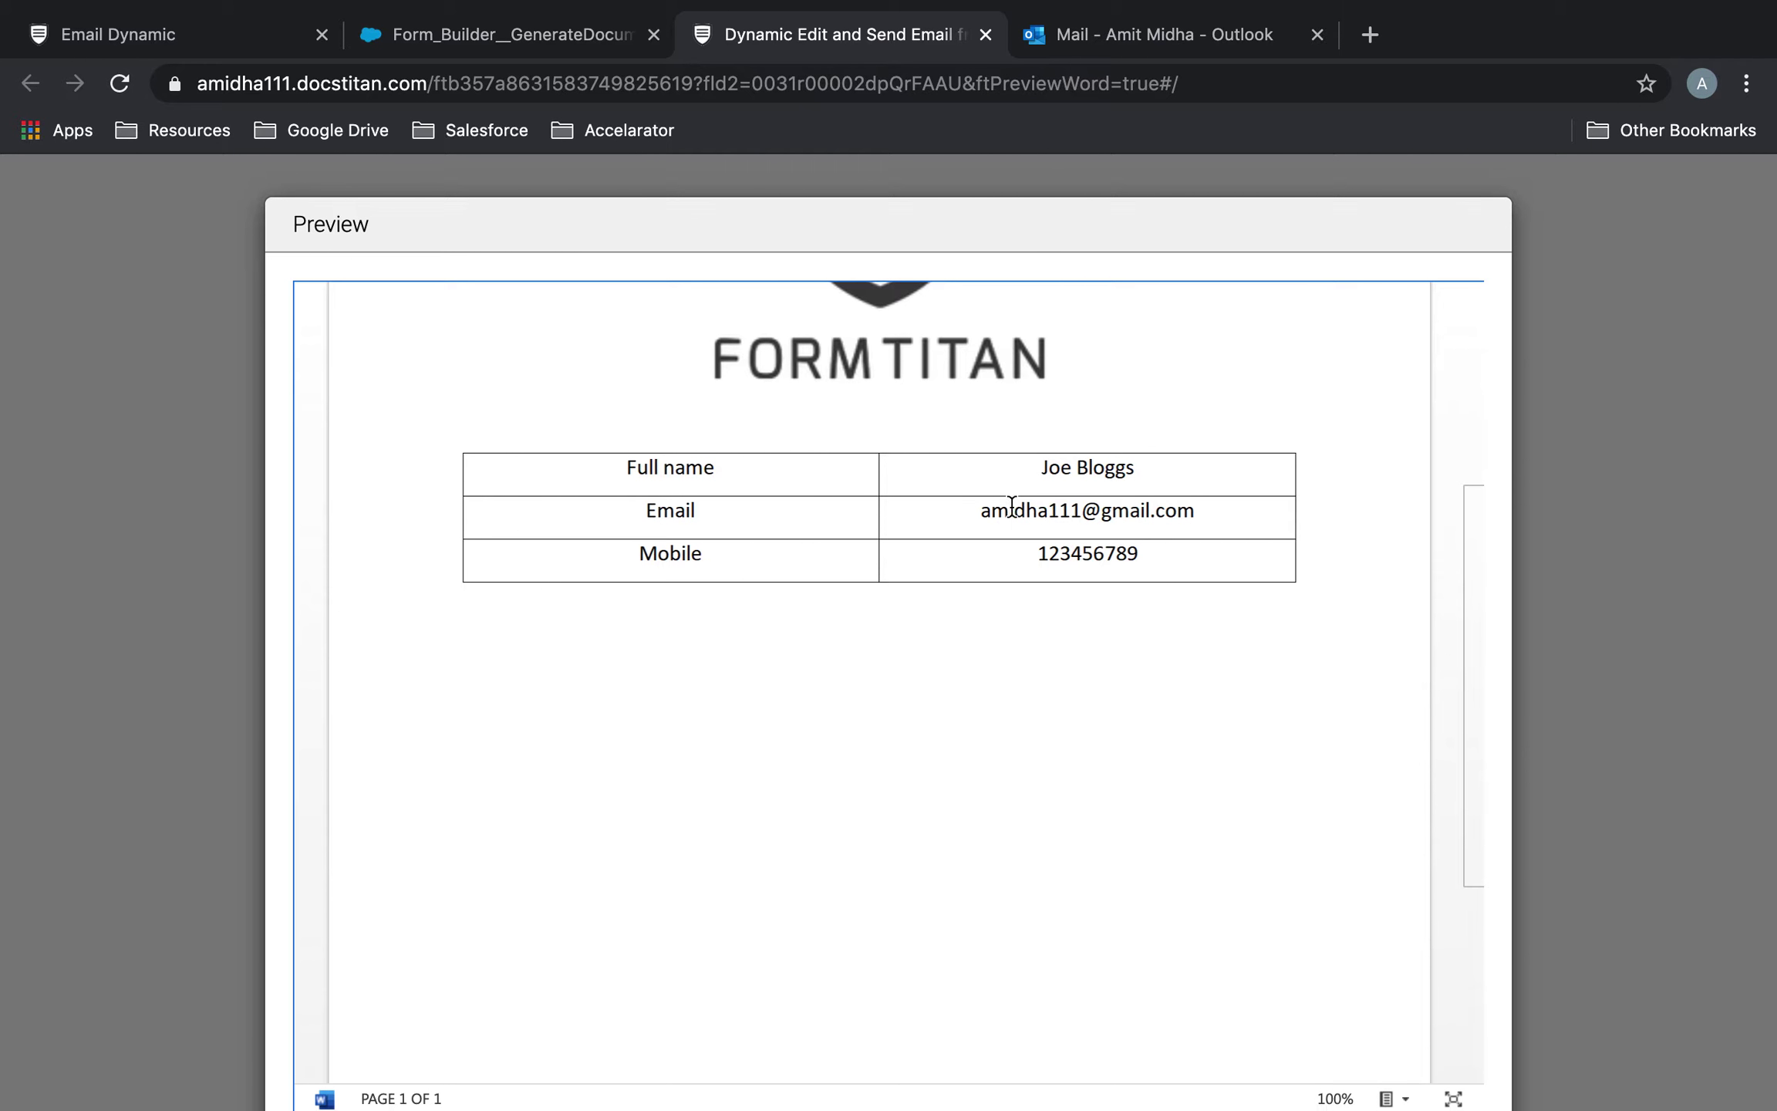
- Switch to the FormTitan form builder and open the Dynamic Edit and Send Email from Word form
left_click(205, 42)
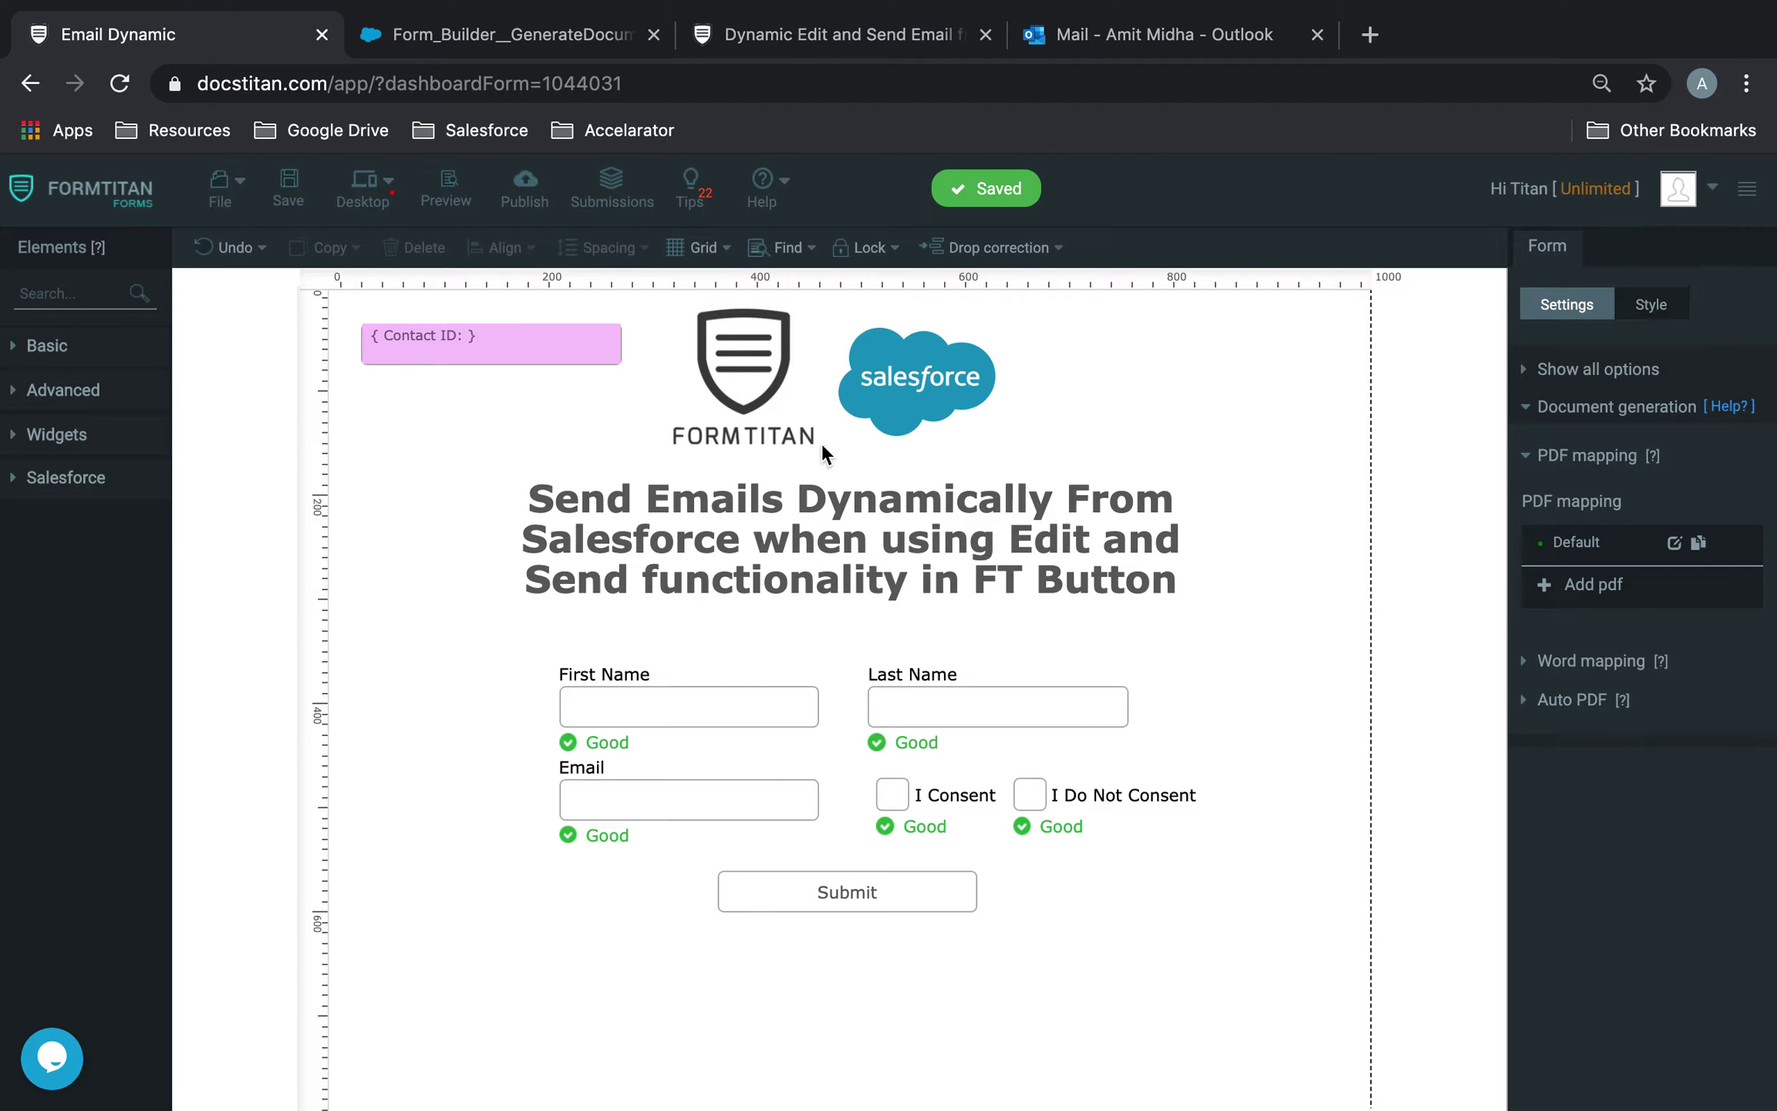
left_click(484, 20)
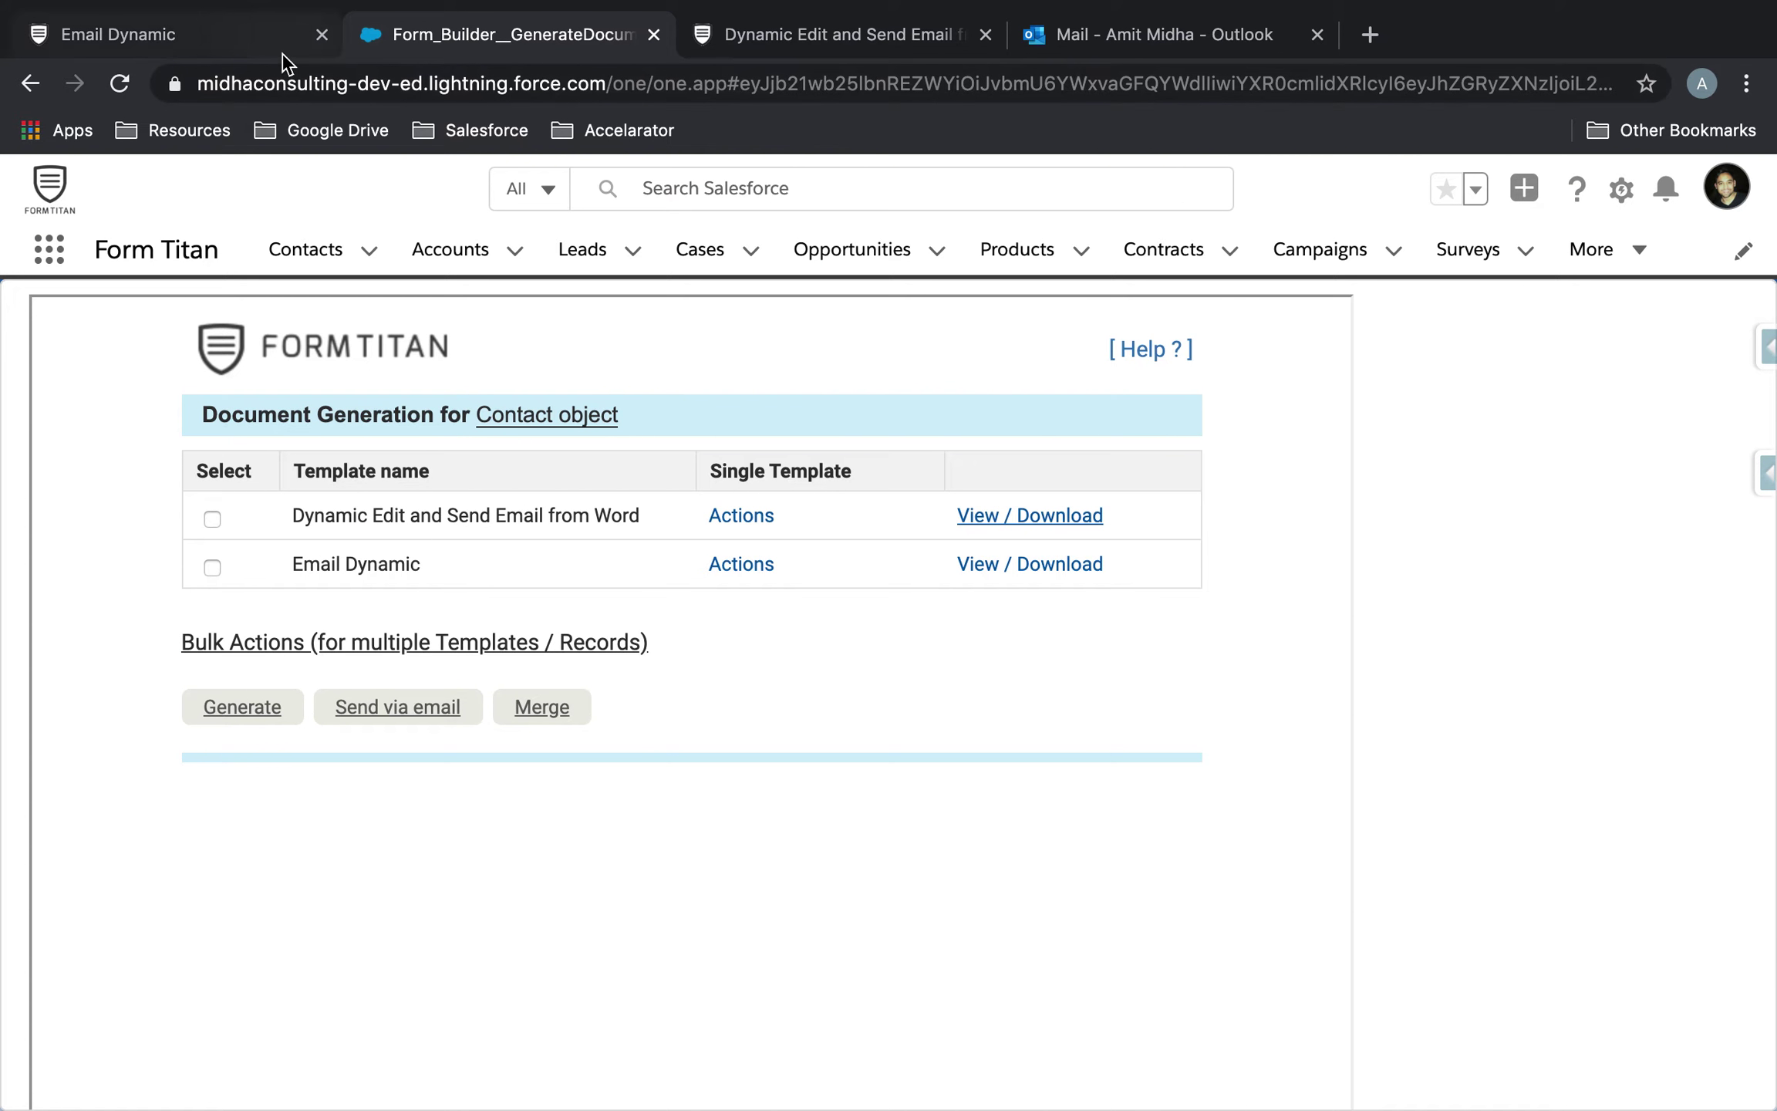
left_click(258, 35)
left_click(231, 172)
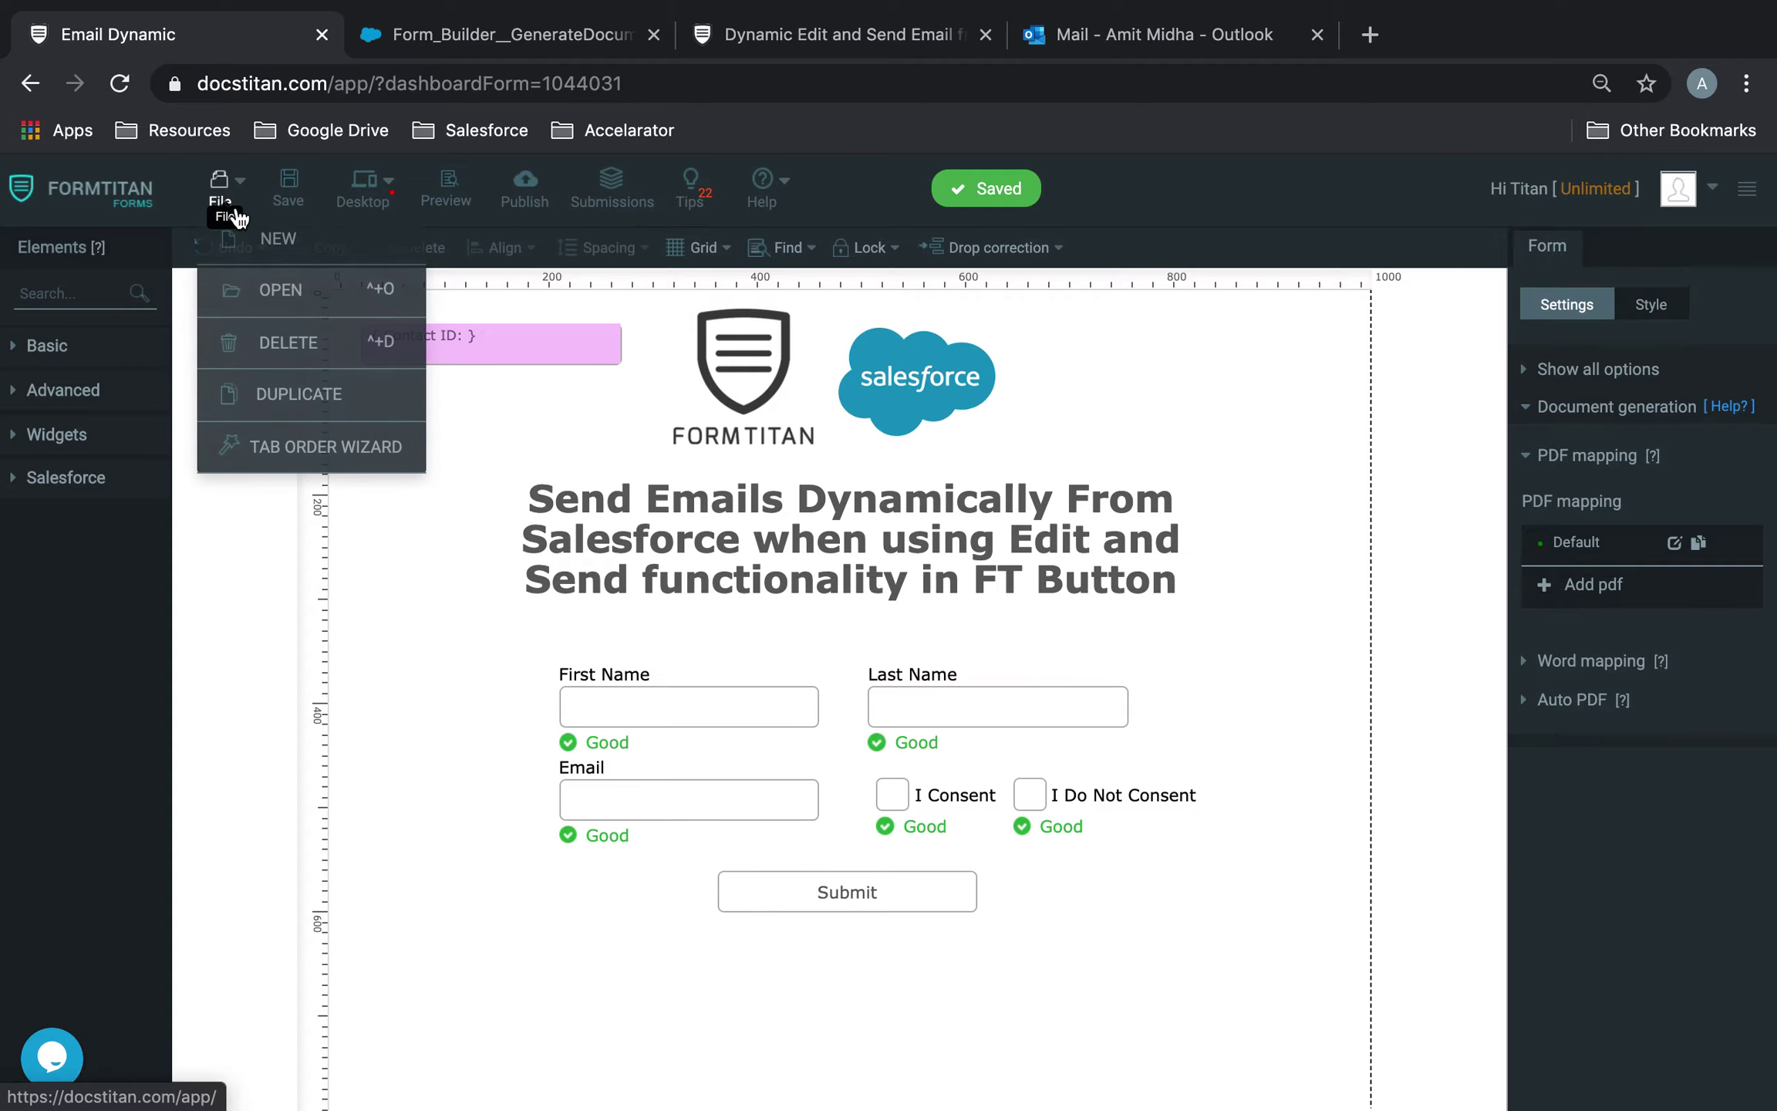
left_click(276, 290)
left_click(877, 396)
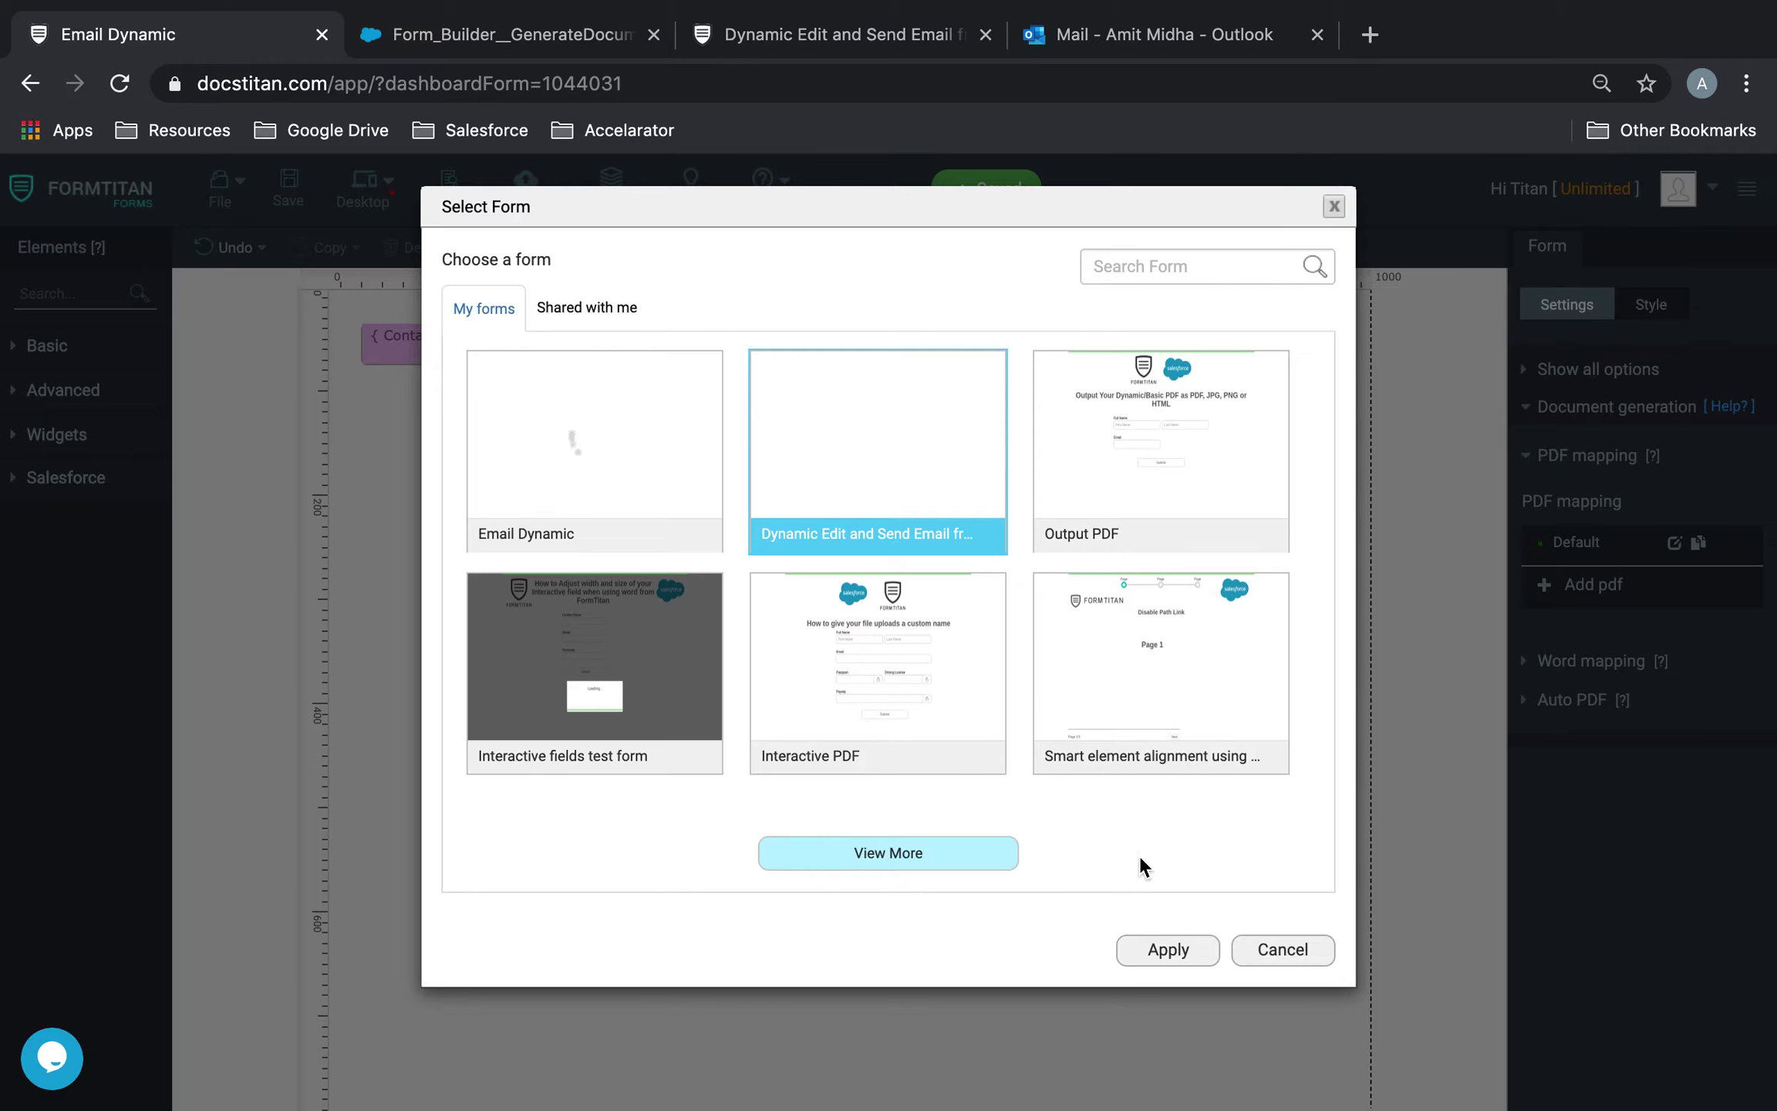
left_click(1133, 955)
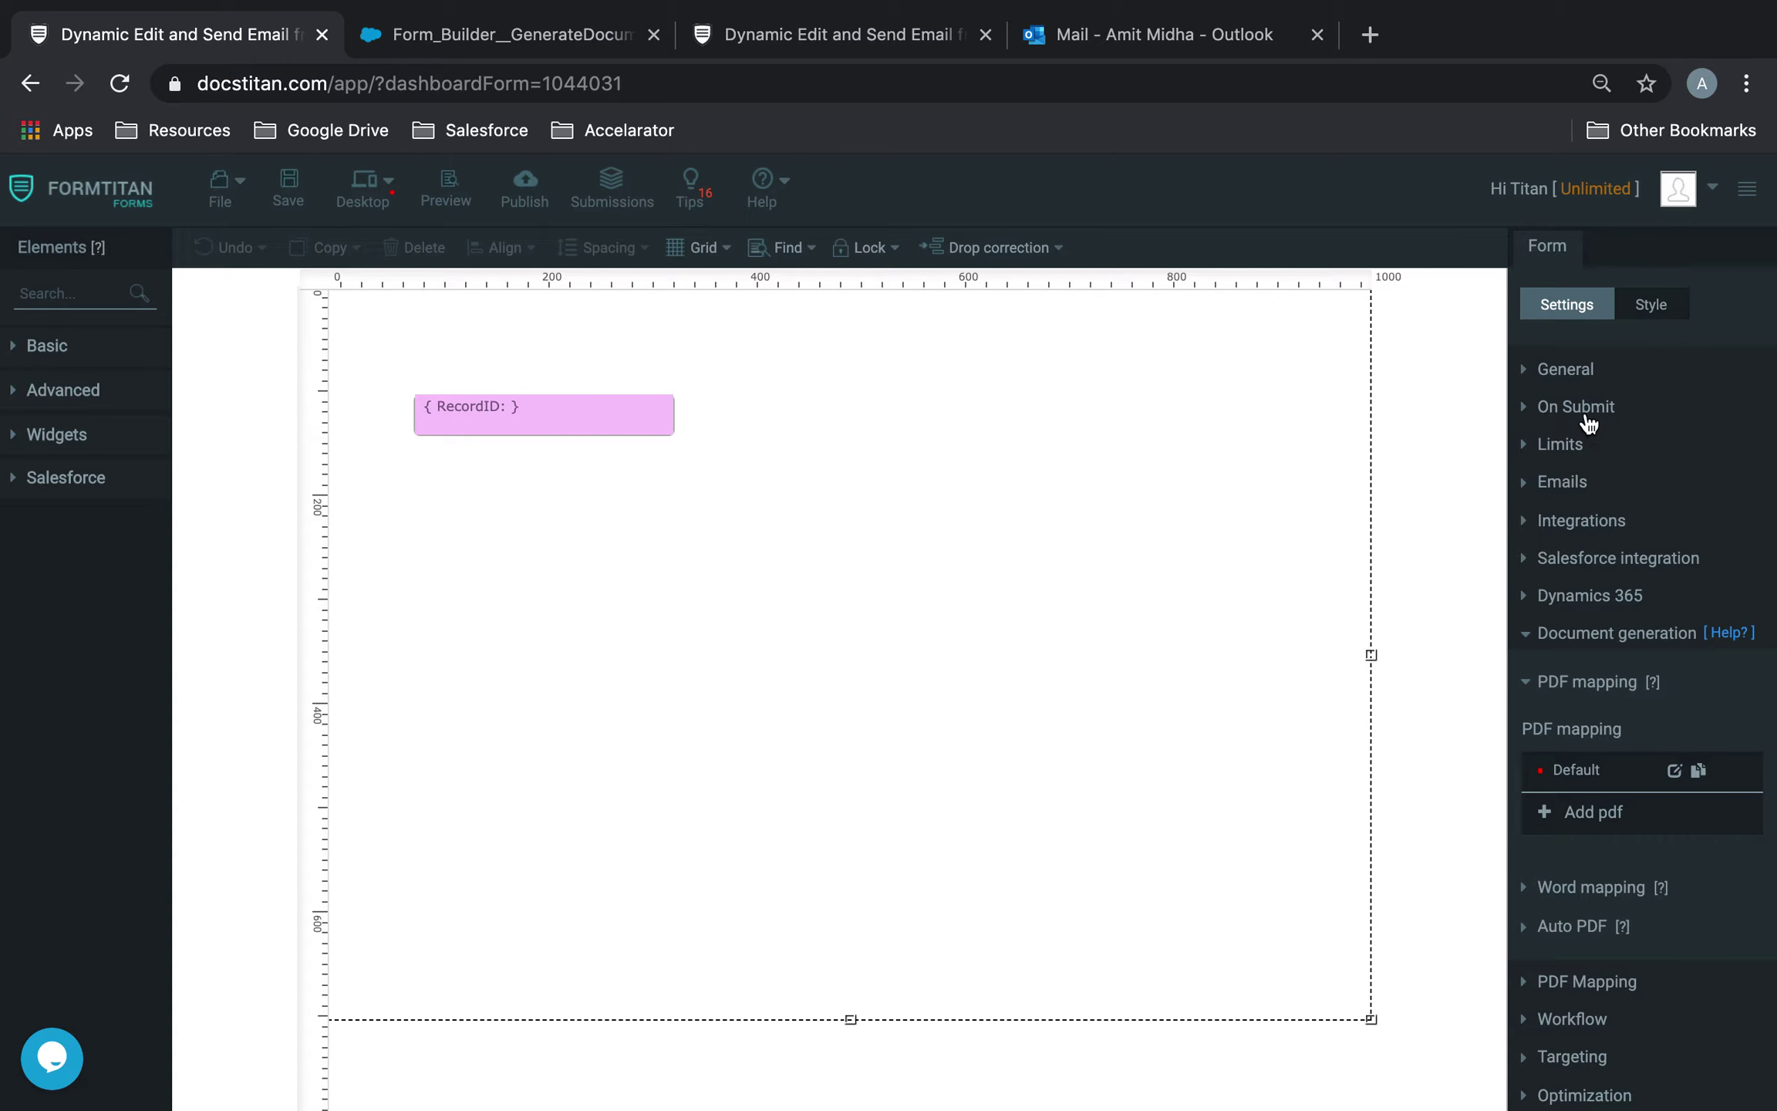
- Enable sending form emails via Salesforce and apply the preselected sender address in its configuration
left_click(1559, 483)
left_click(1530, 807)
left_click(1577, 890)
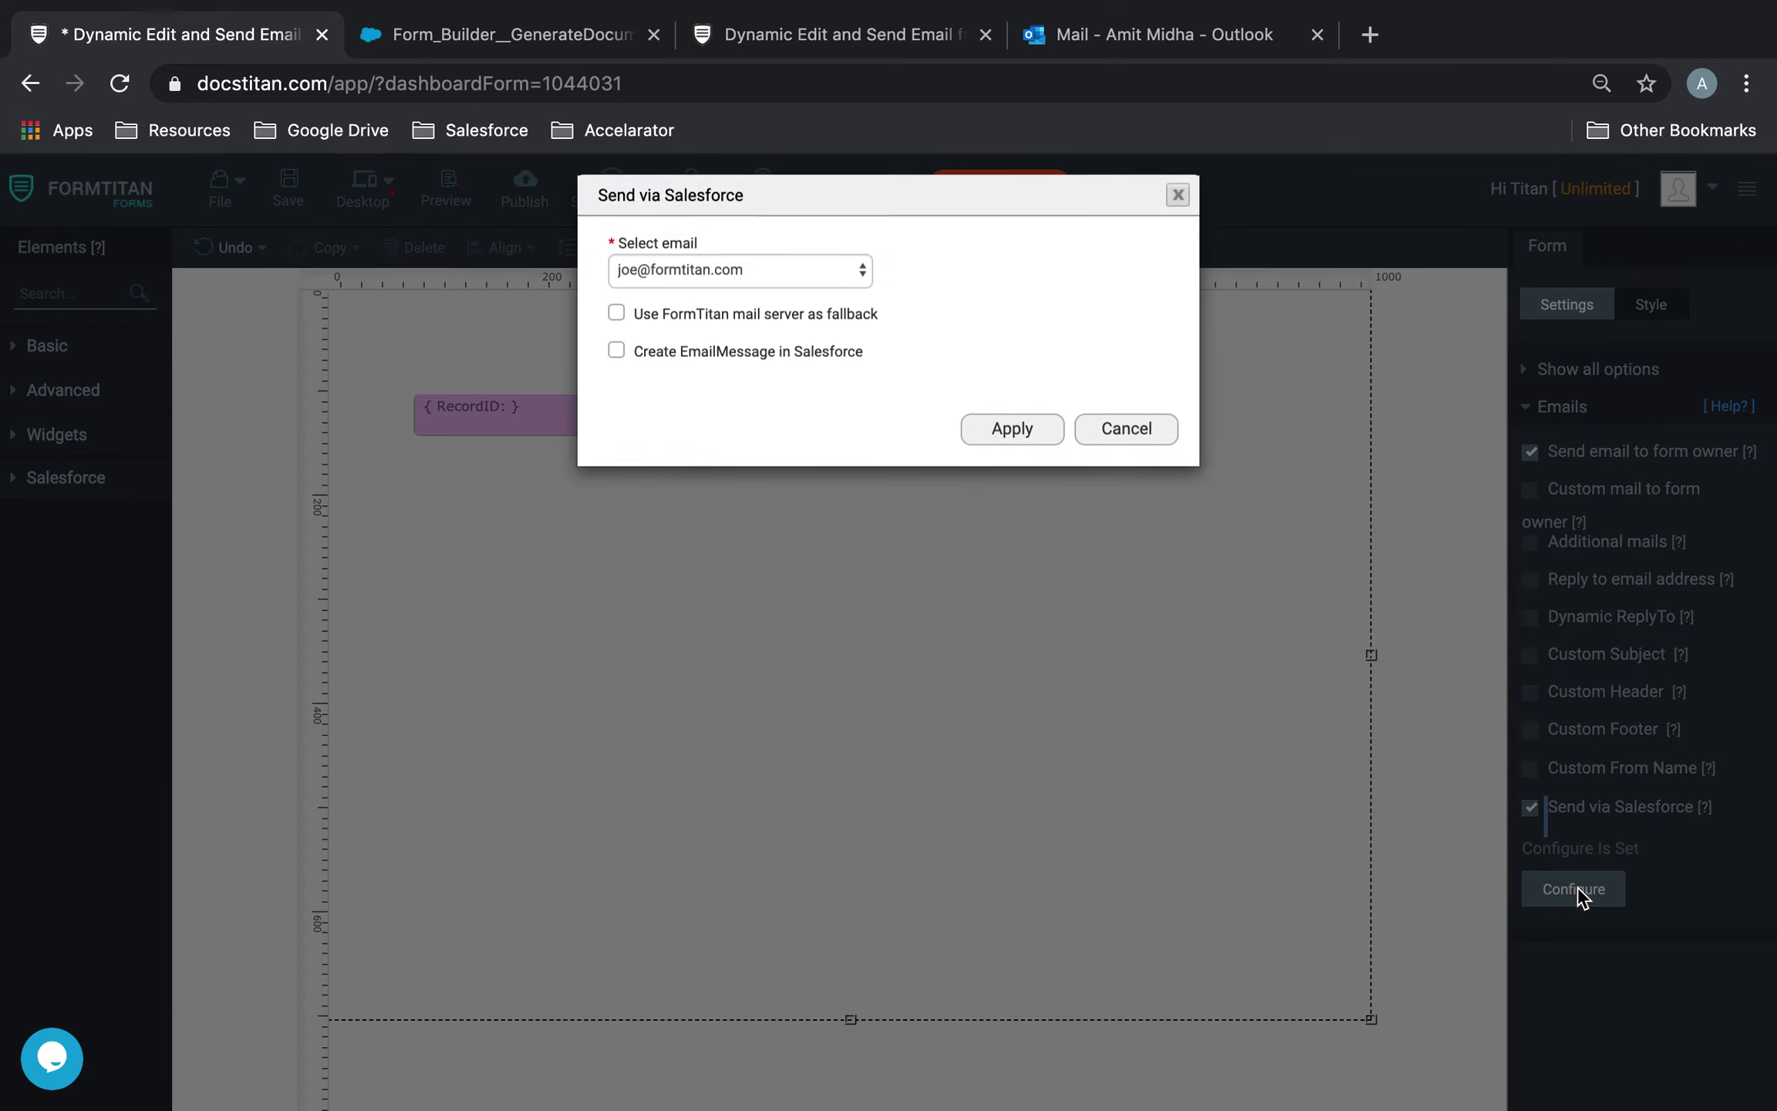
left_click(1011, 440)
- In the form's Word mapping configuration, open the Salesforce Button settings and show the Edit and send mail options
left_click(1547, 378)
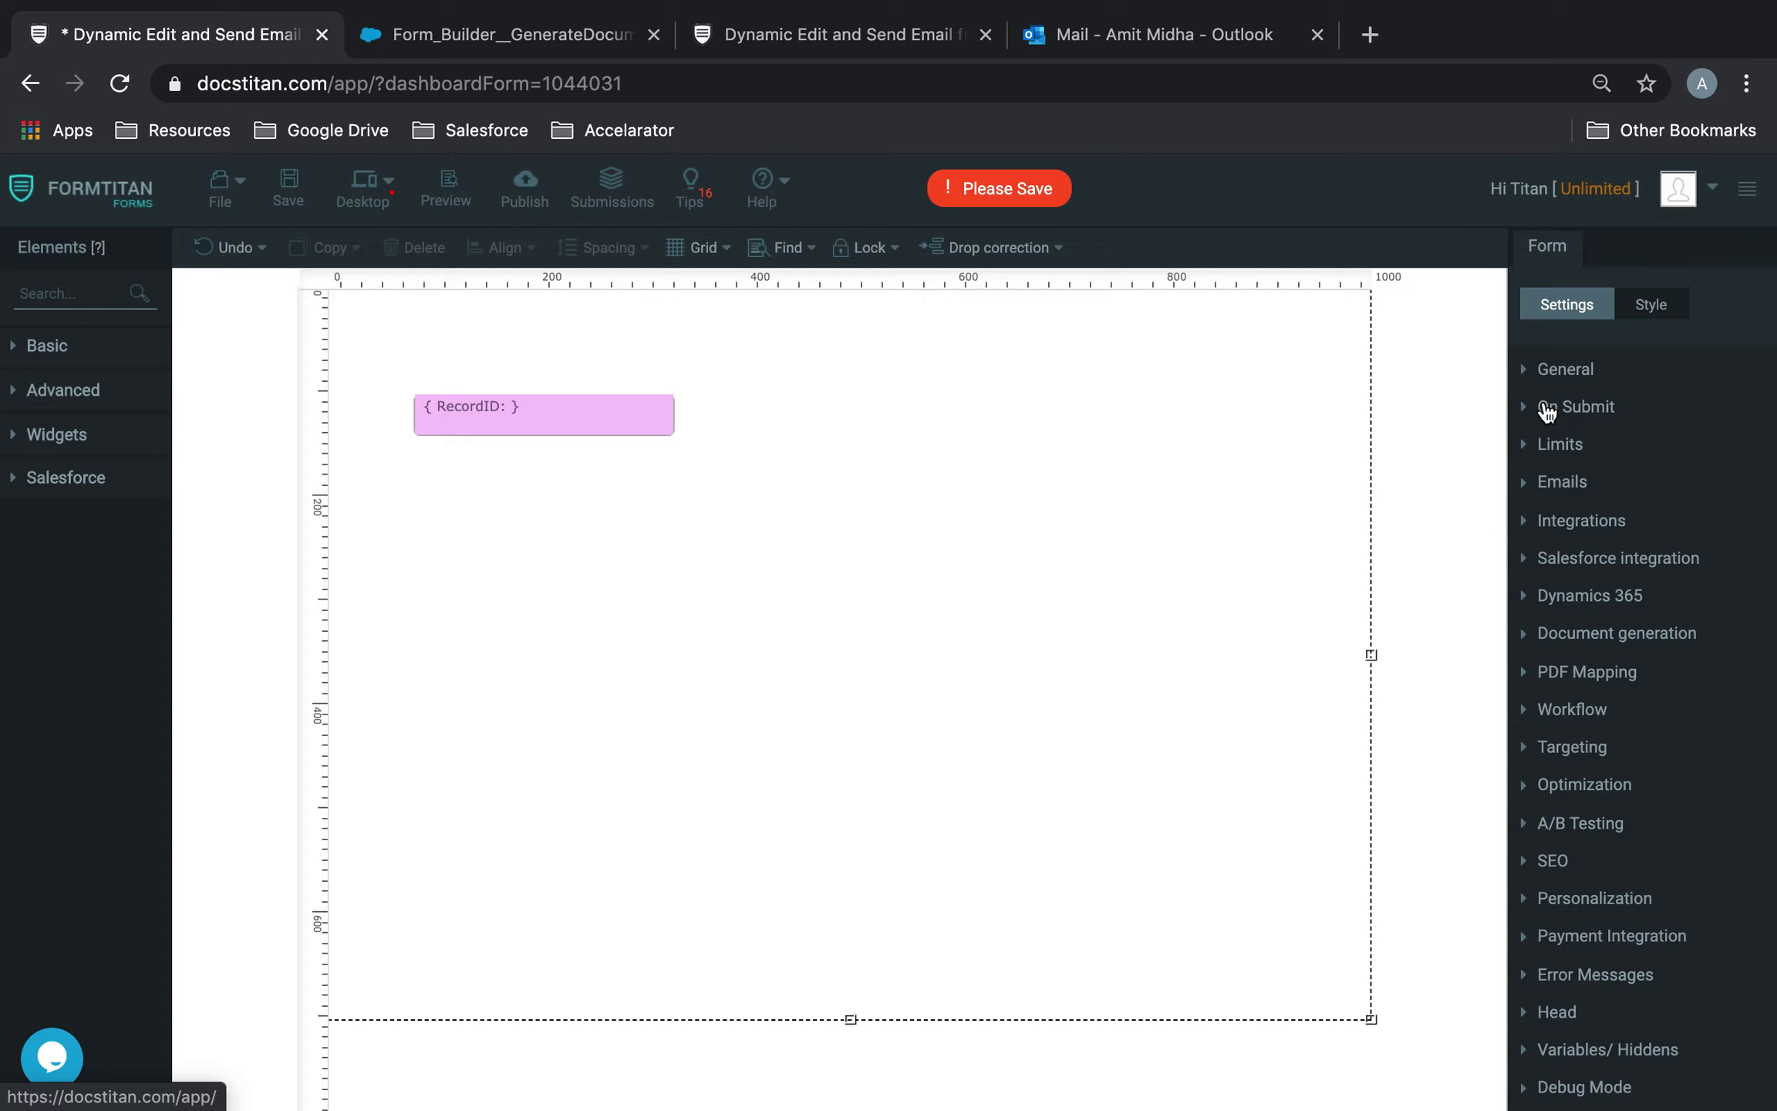
left_click(1612, 633)
left_click(1593, 665)
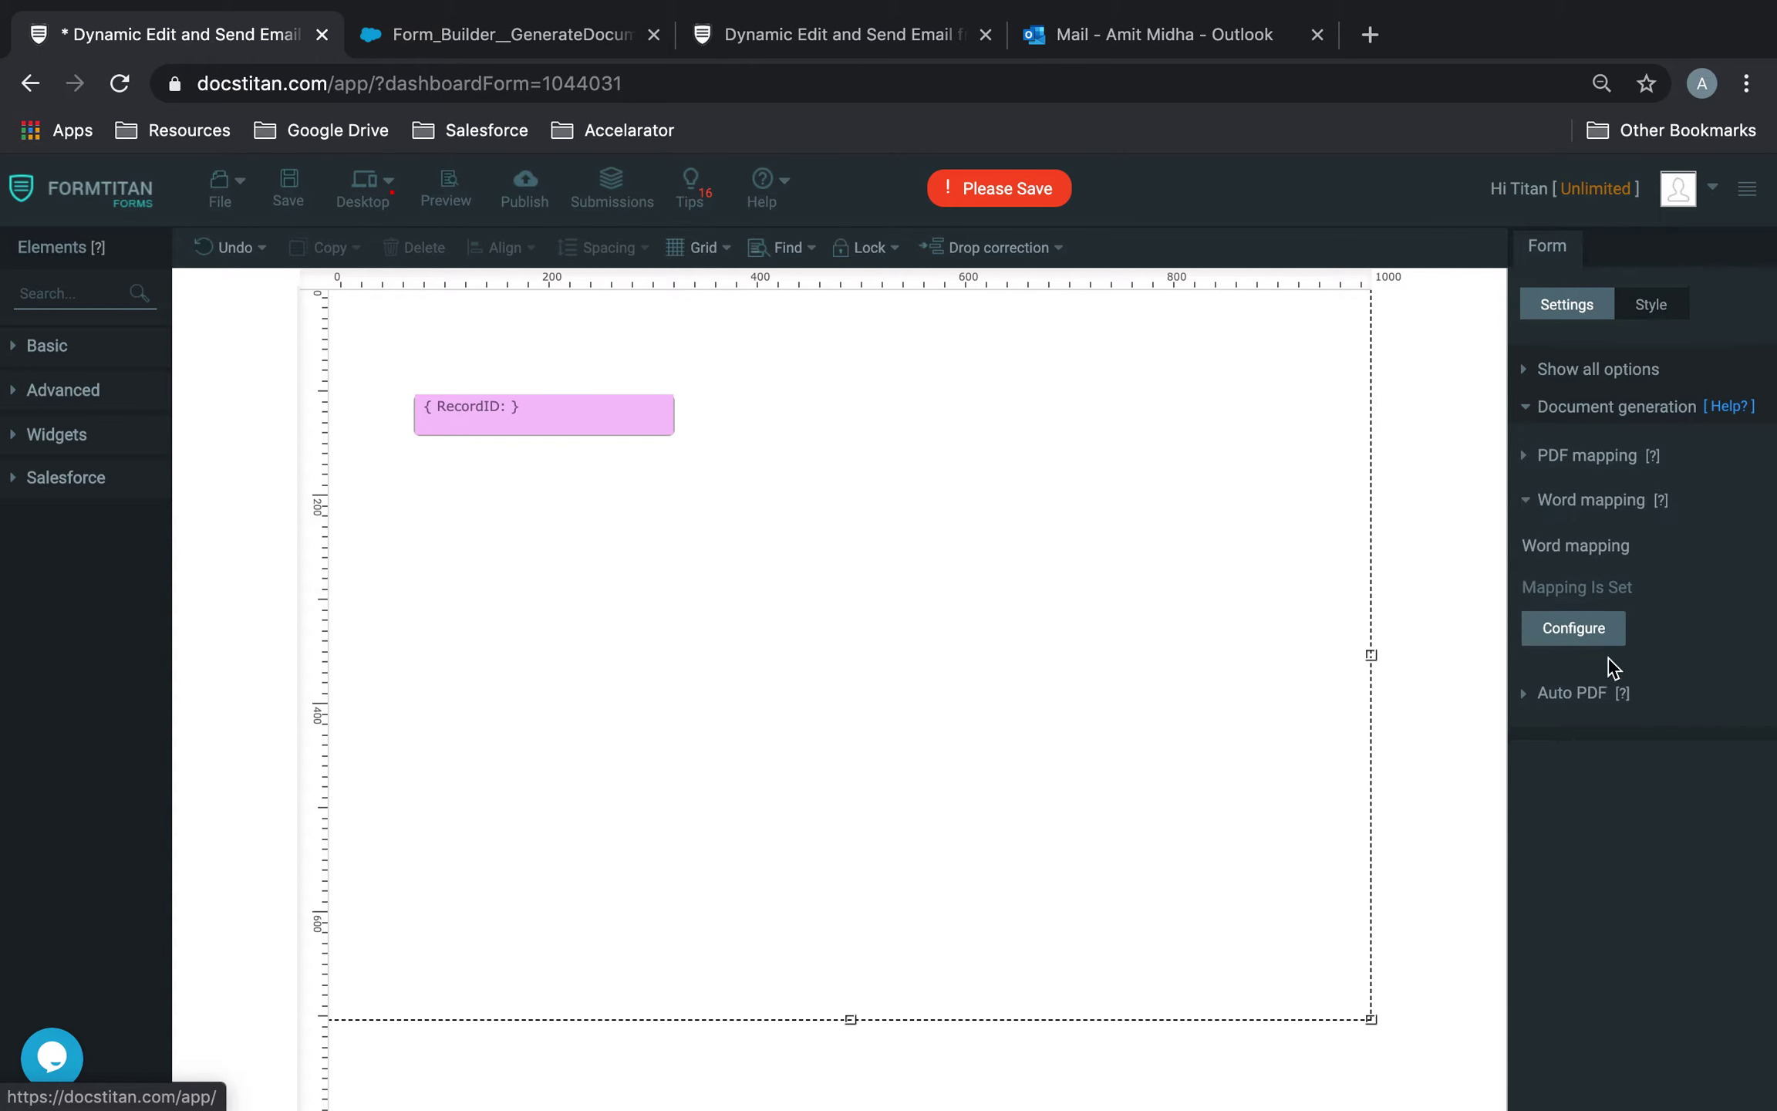
left_click(1570, 629)
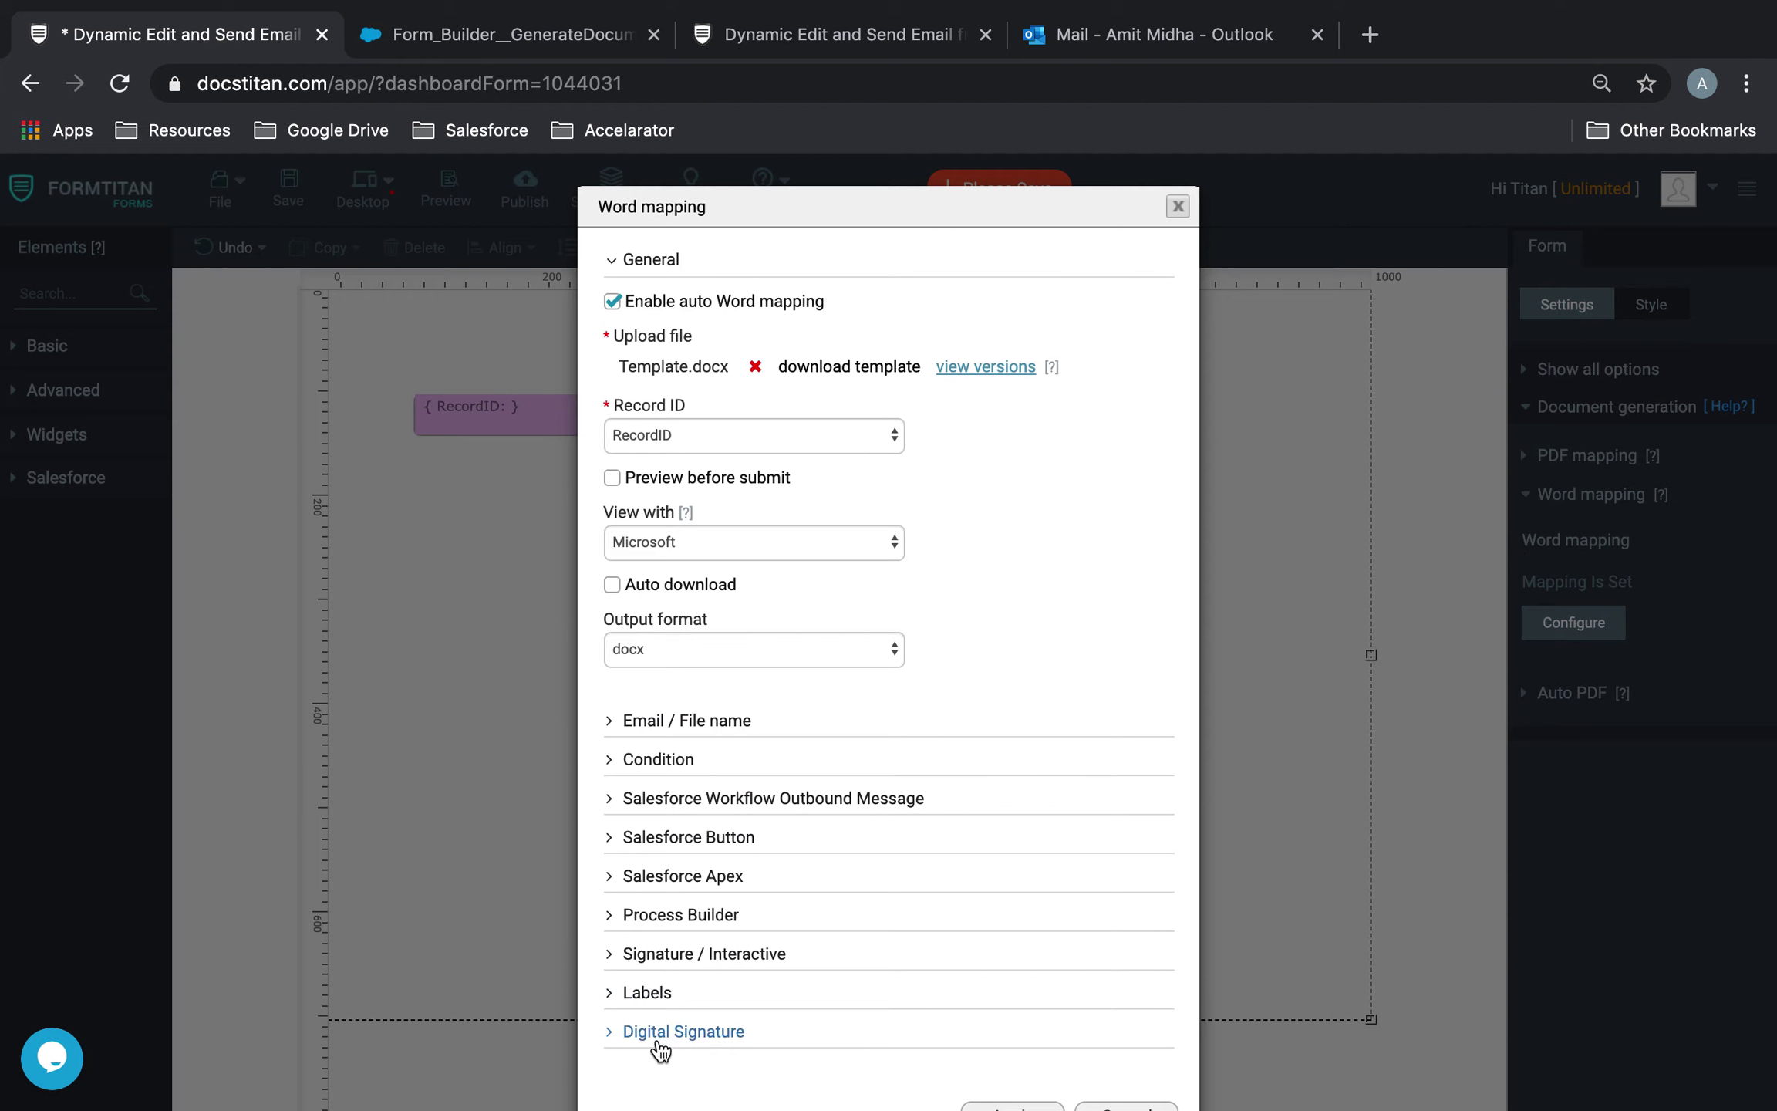
left_click(691, 839)
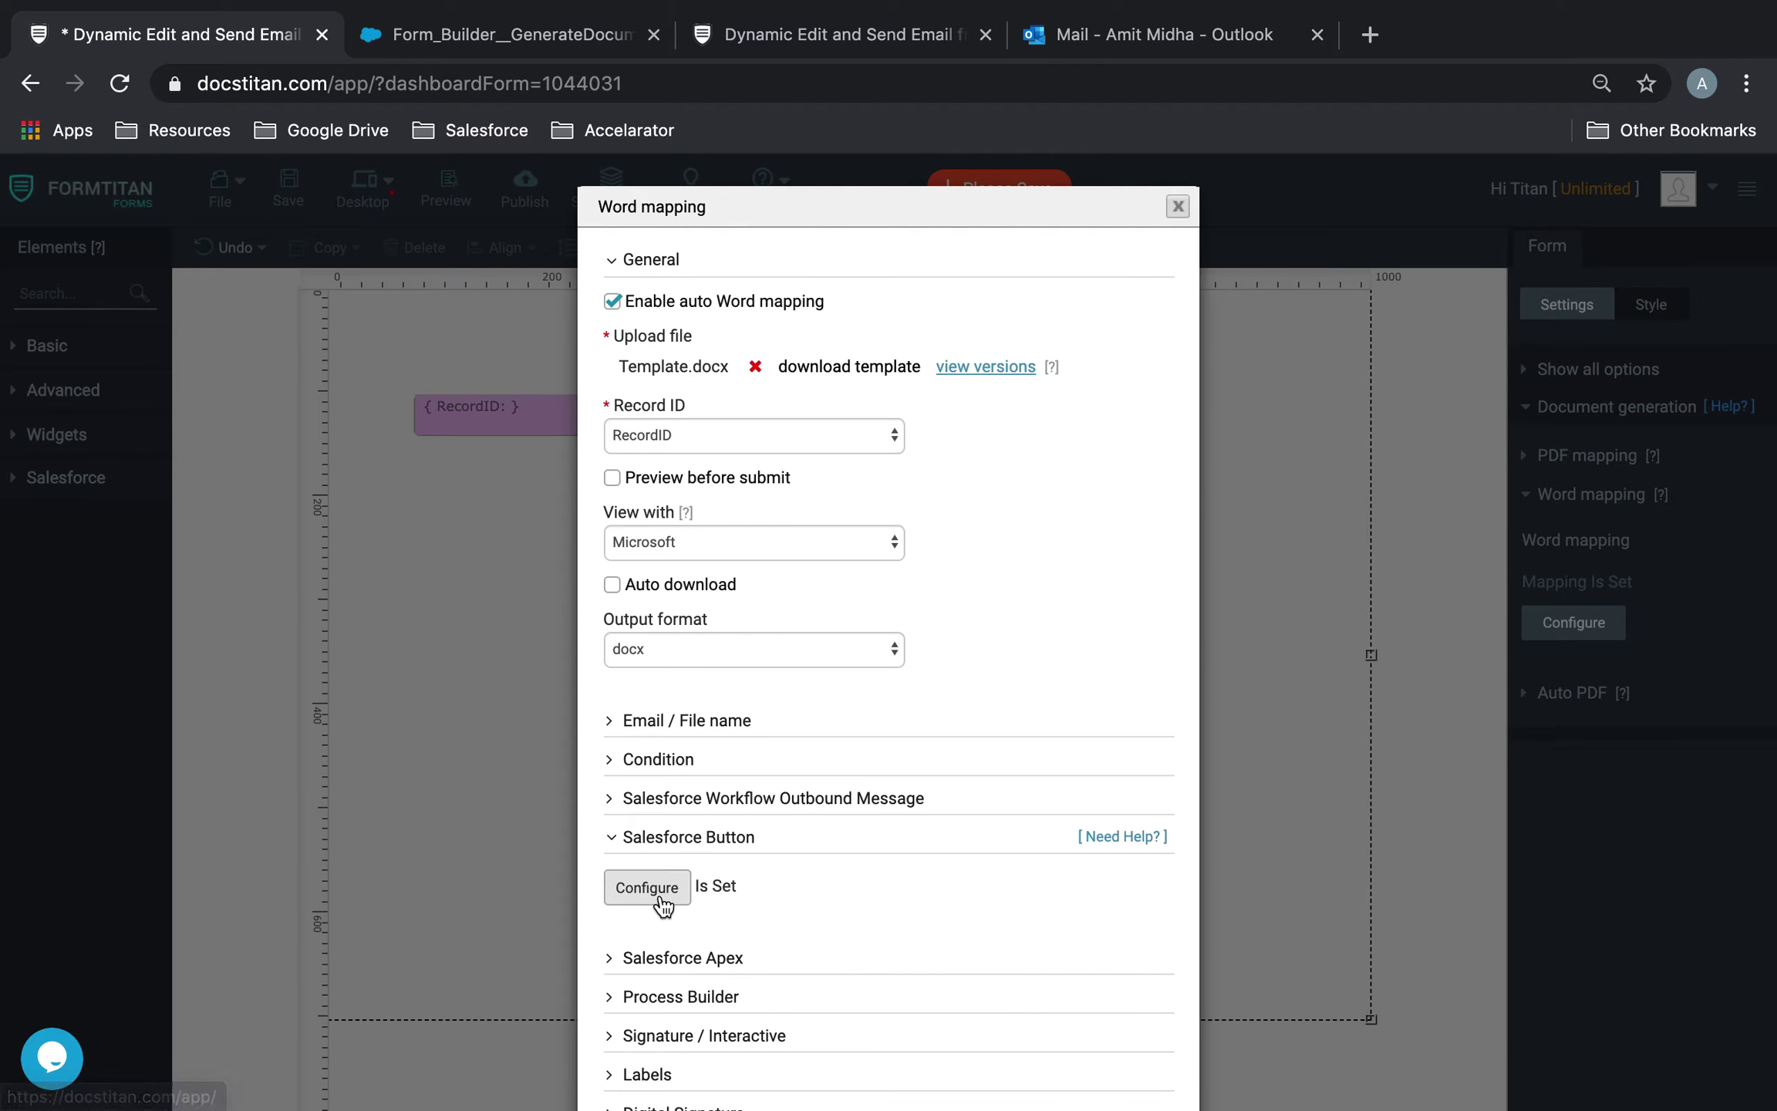
left_click(656, 891)
left_click(479, 871)
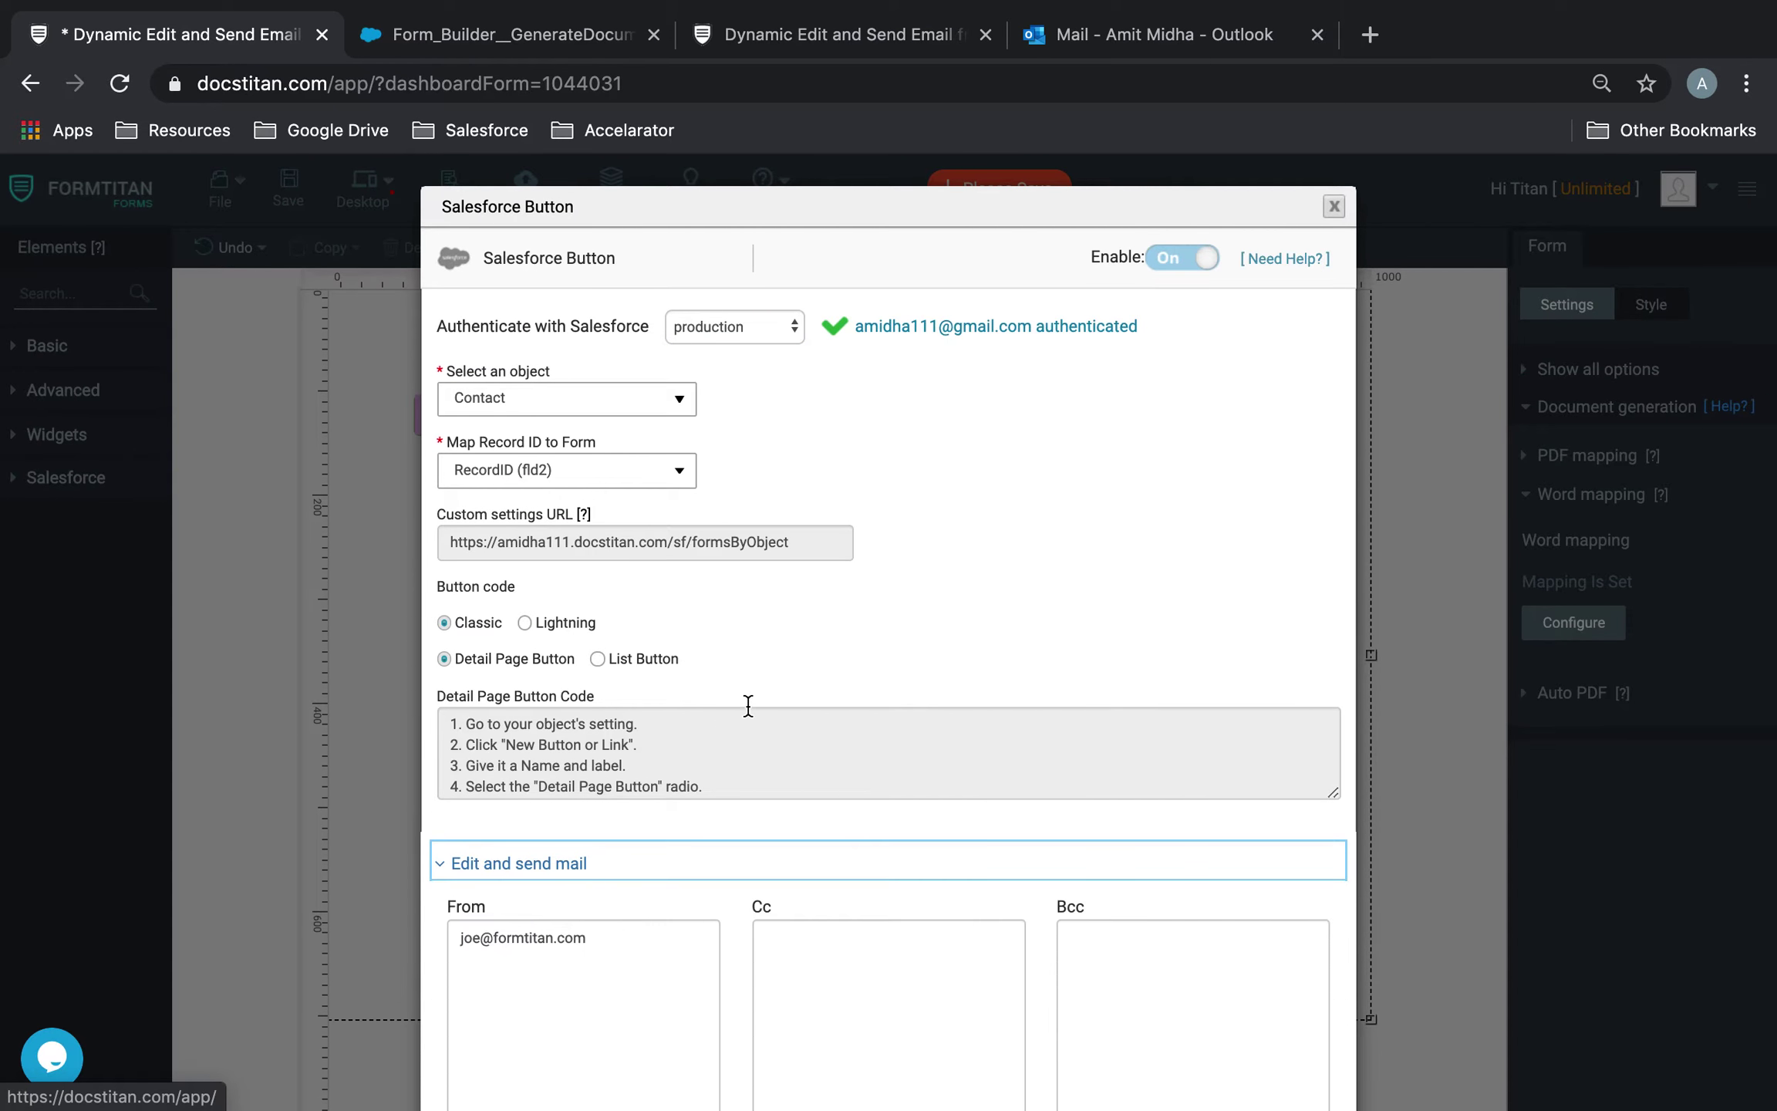
scroll(746, 706, "down", 4)
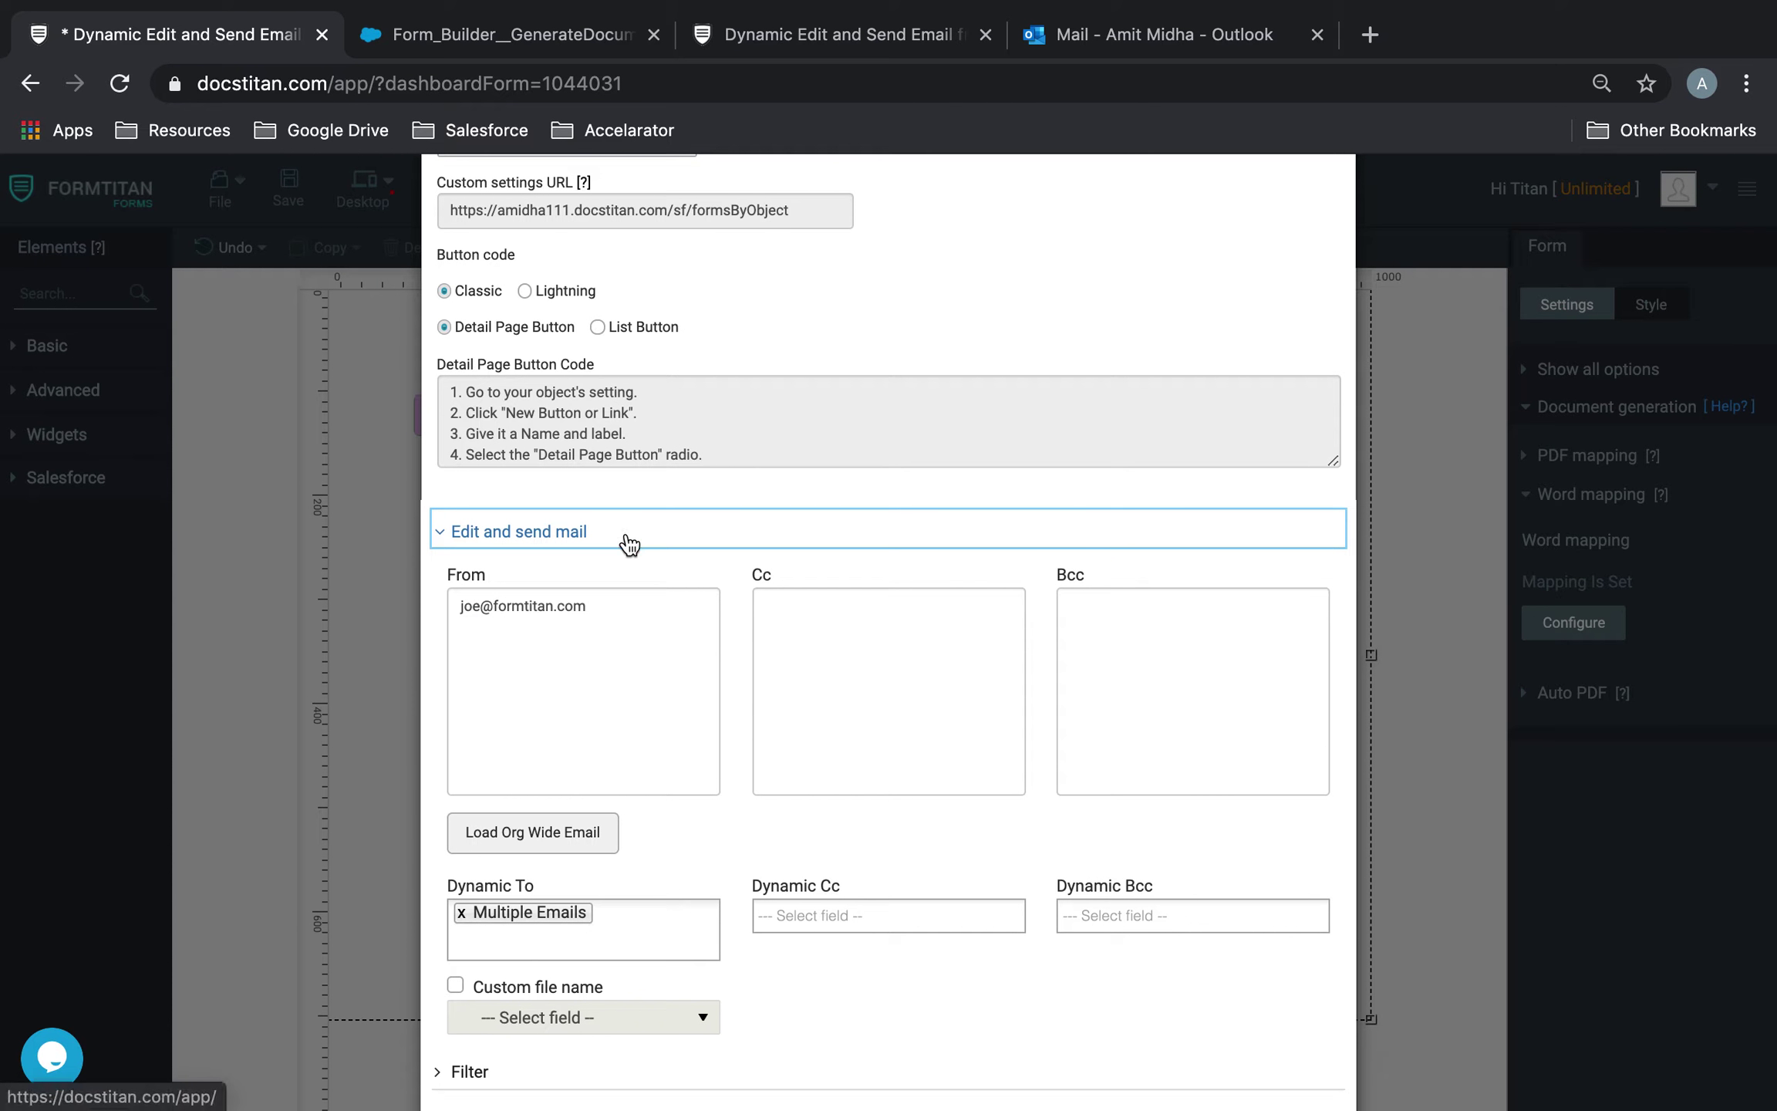
- Clear the From address for Edit and send mail and reload it from the Salesforce org-wide email
left_click_drag(625, 626, 418, 637)
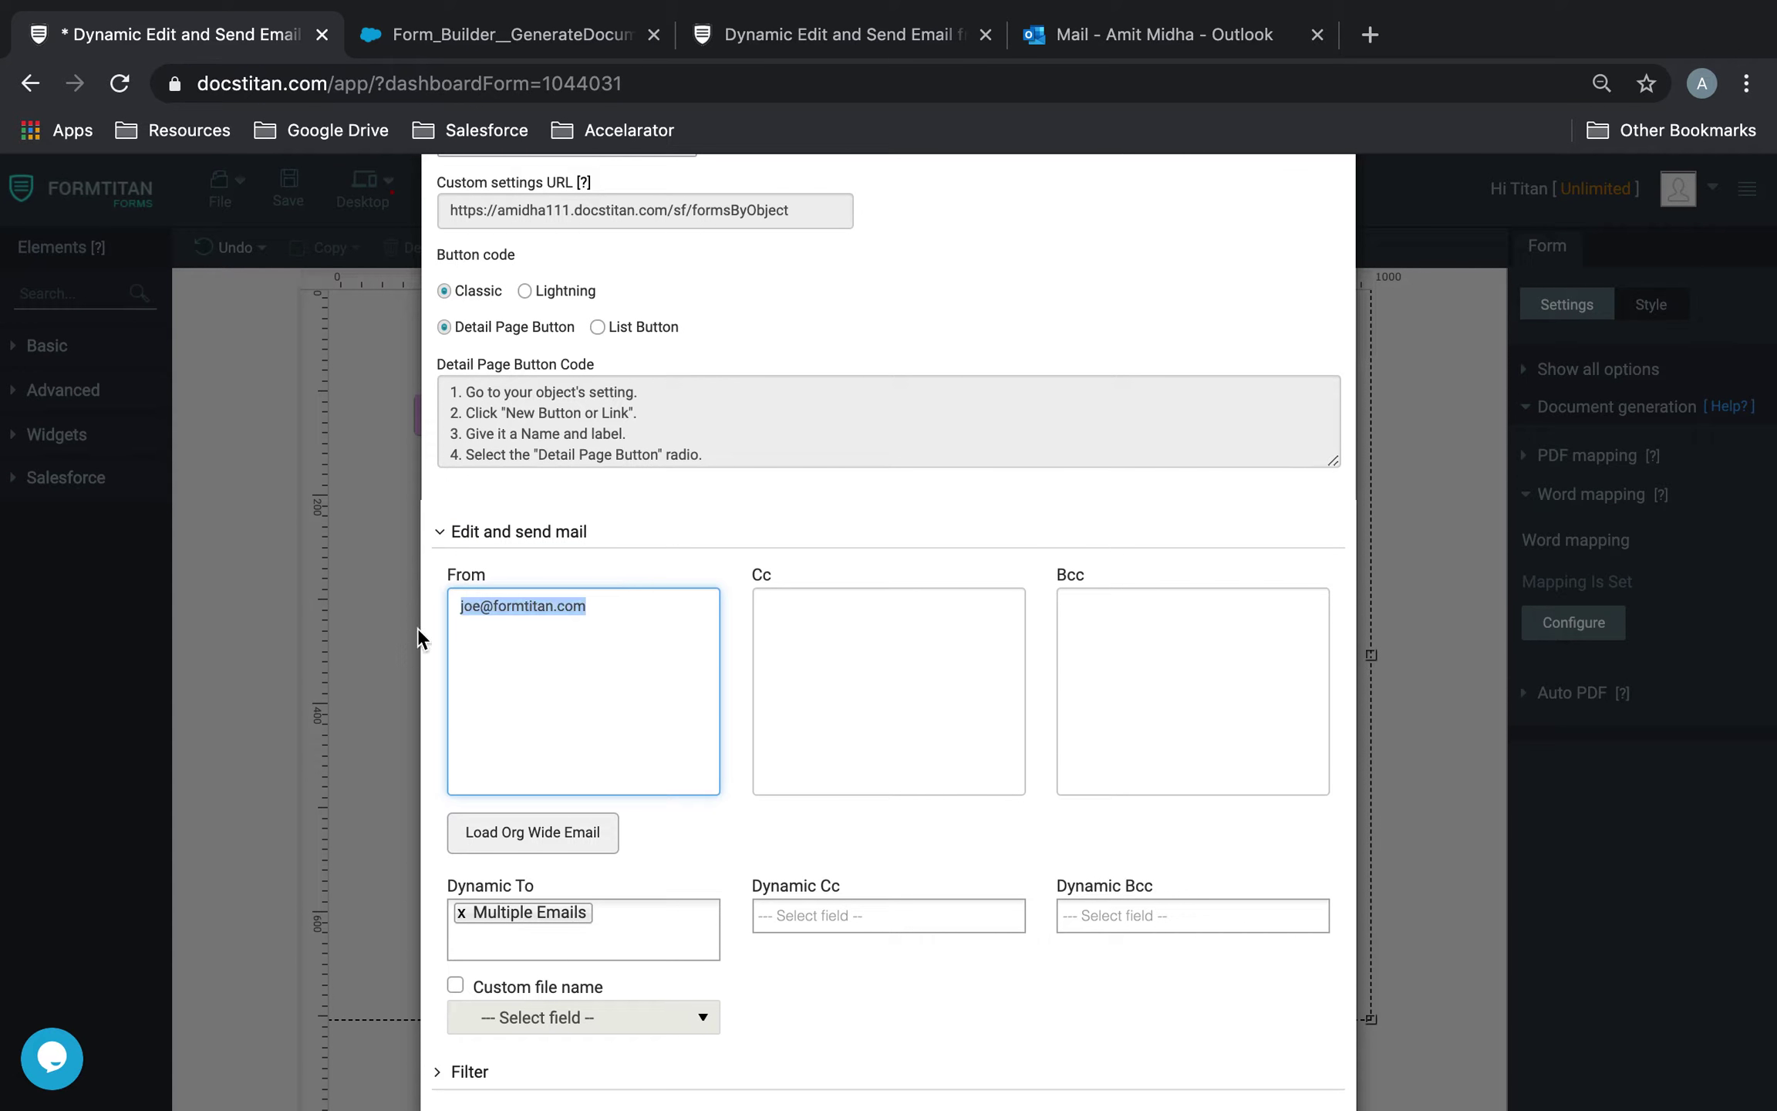
left_click(480, 847)
left_click_drag(622, 634, 328, 532)
key("BackSpace")
left_click(553, 825)
scroll(567, 785, "down", 2)
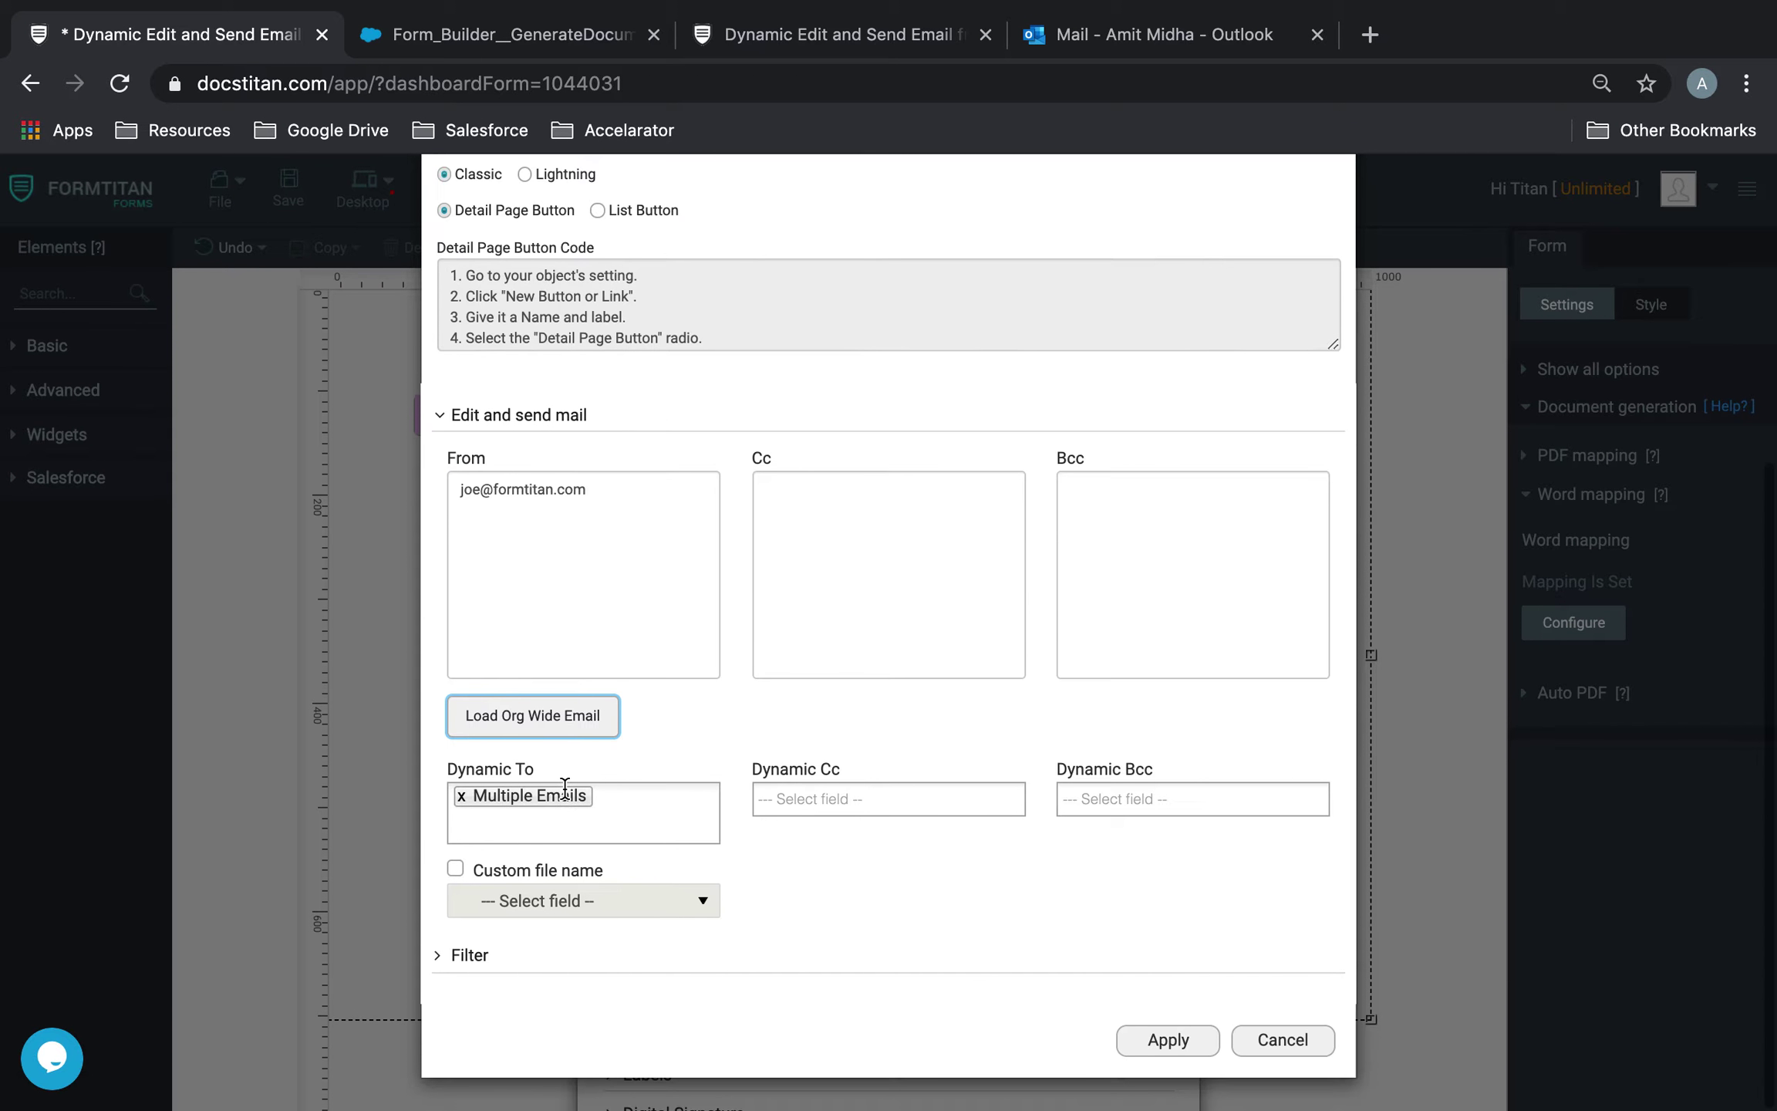
- Remove the existing Dynamic To entry and select the Multiple Emails field as the dynamic recipient again
left_click(461, 795)
left_click(581, 827)
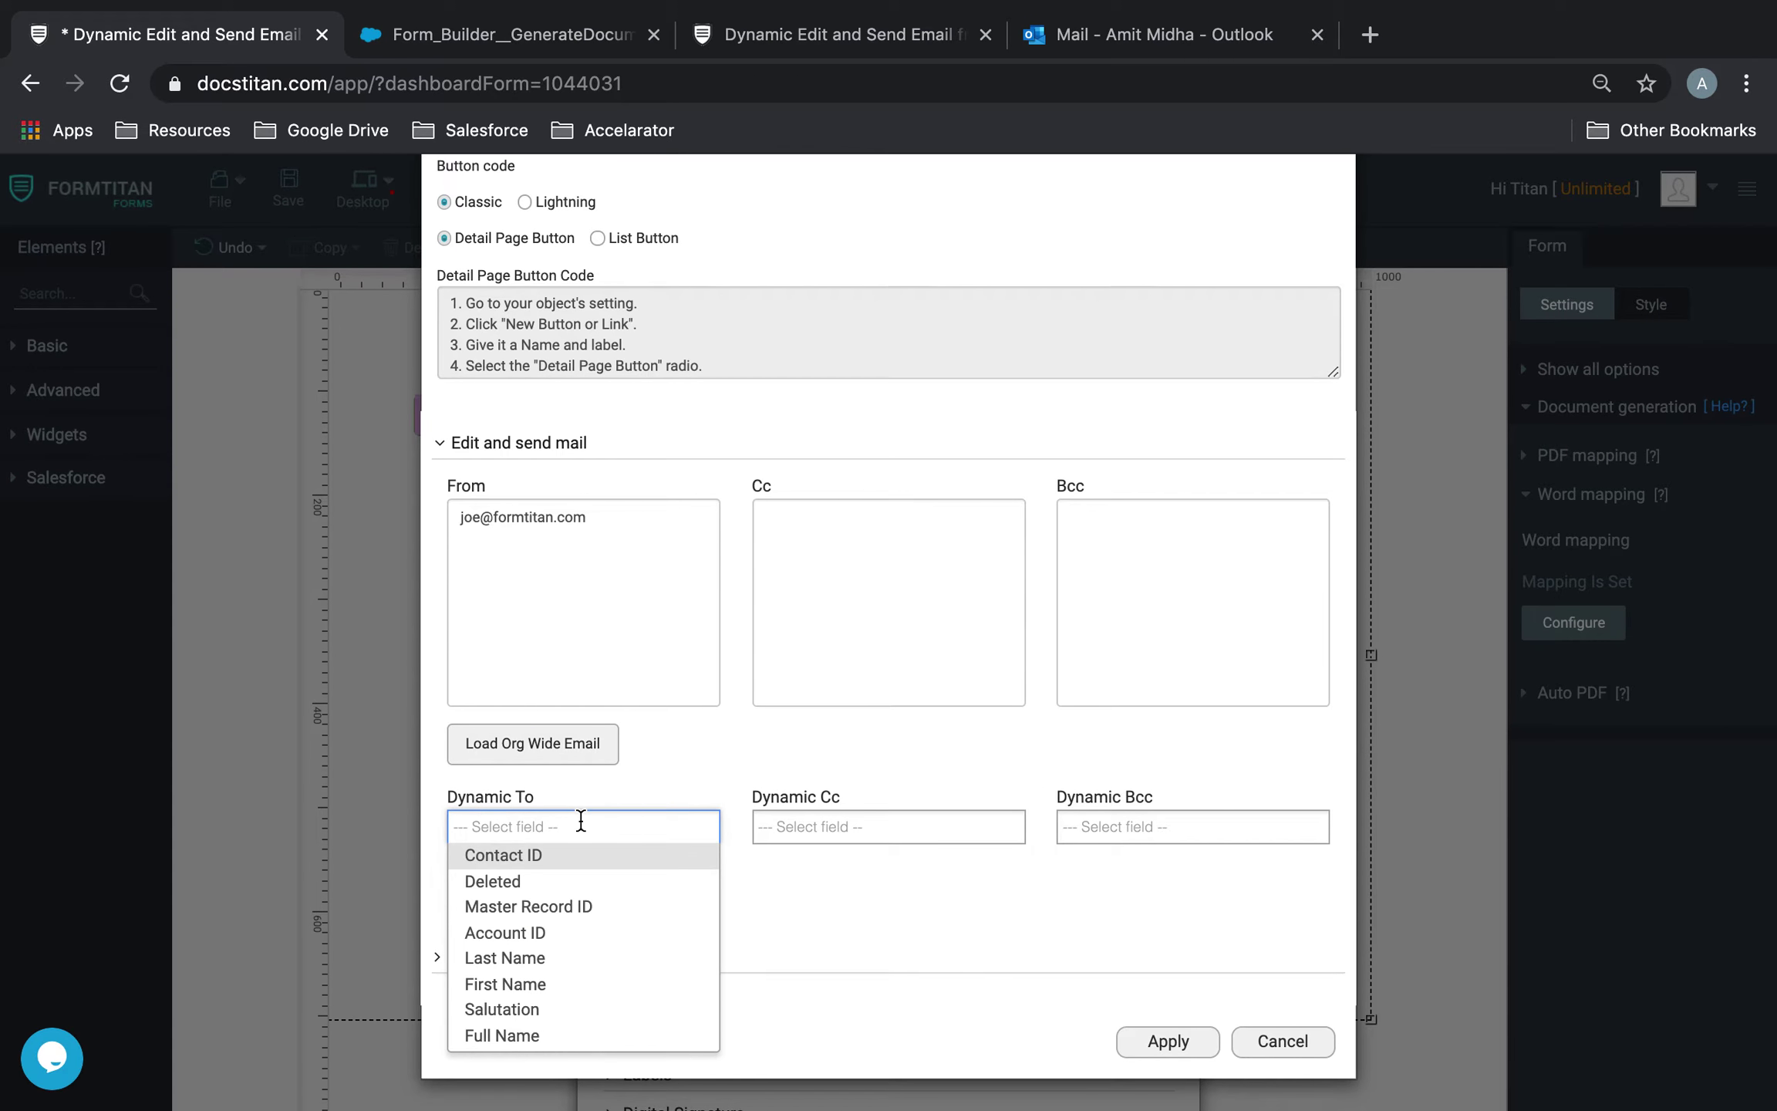
type("mult")
left_click(567, 856)
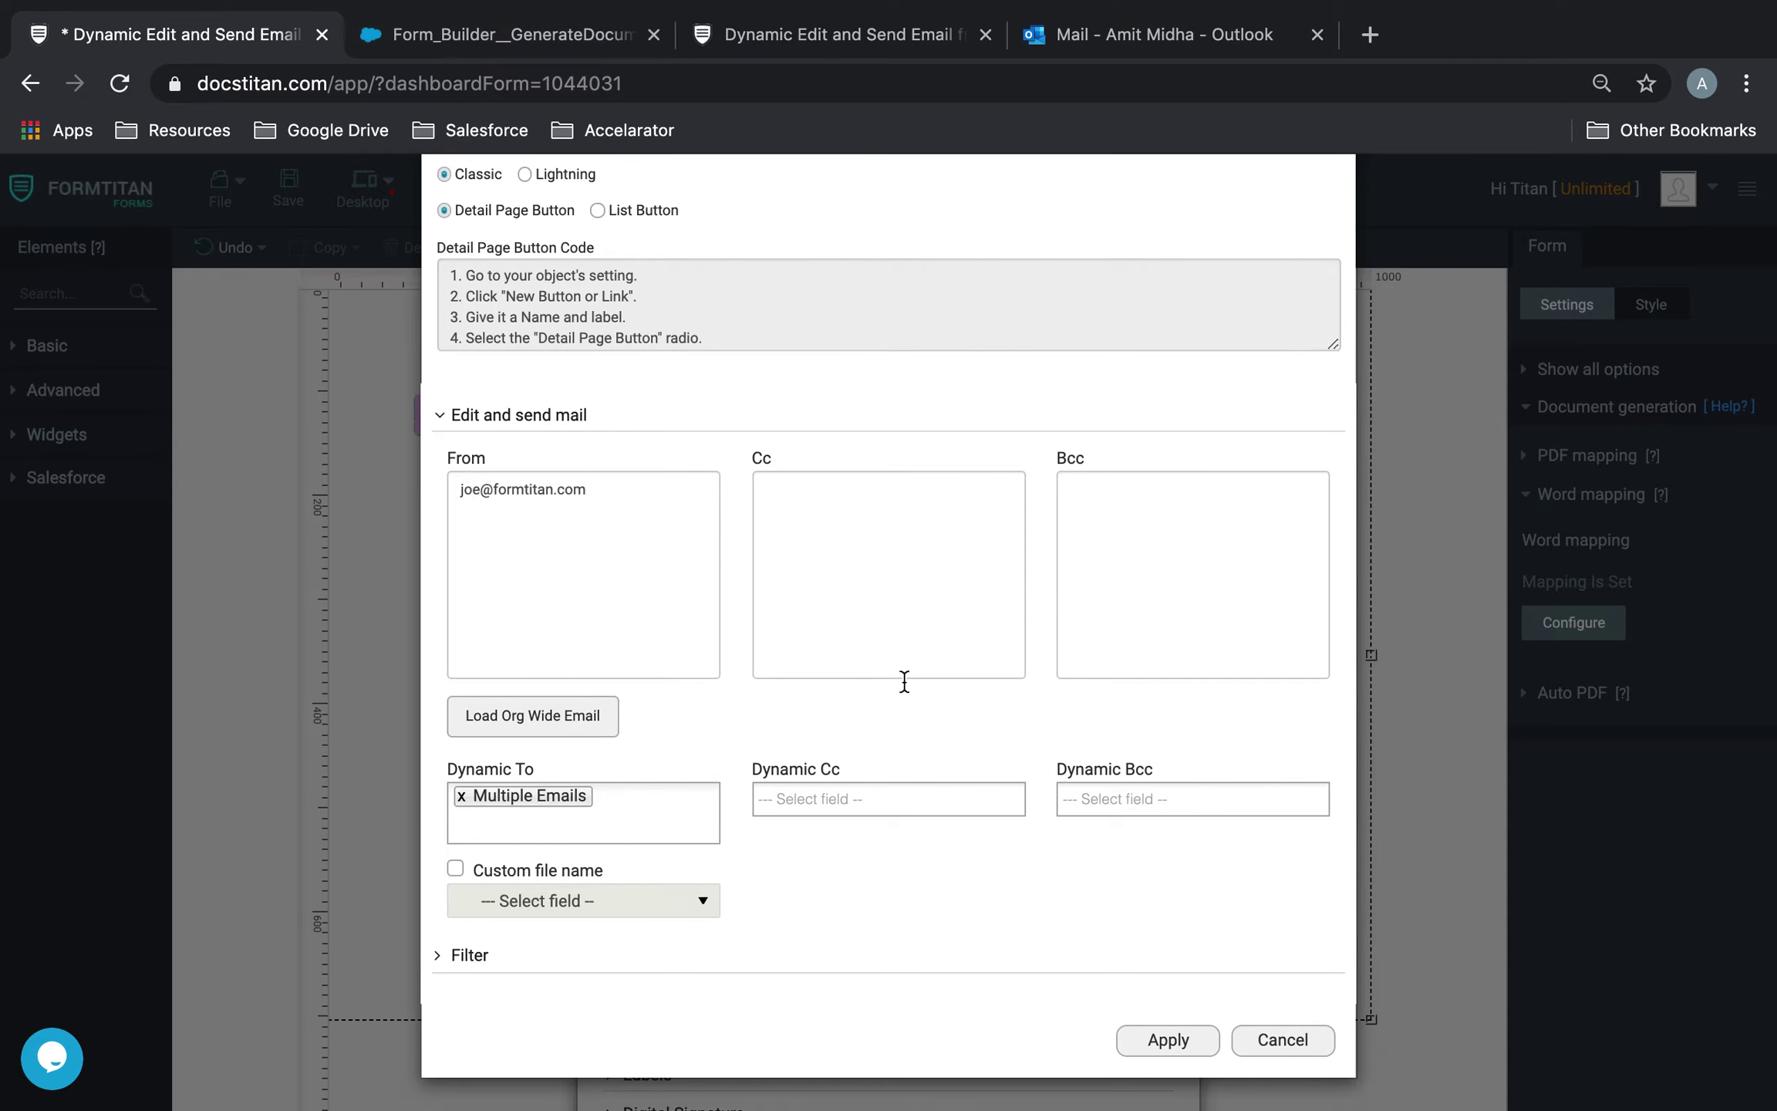
- Apply the Salesforce Button and Word mapping settings, and save the form
left_click(1168, 1041)
scroll(1000, 588, "down", 3)
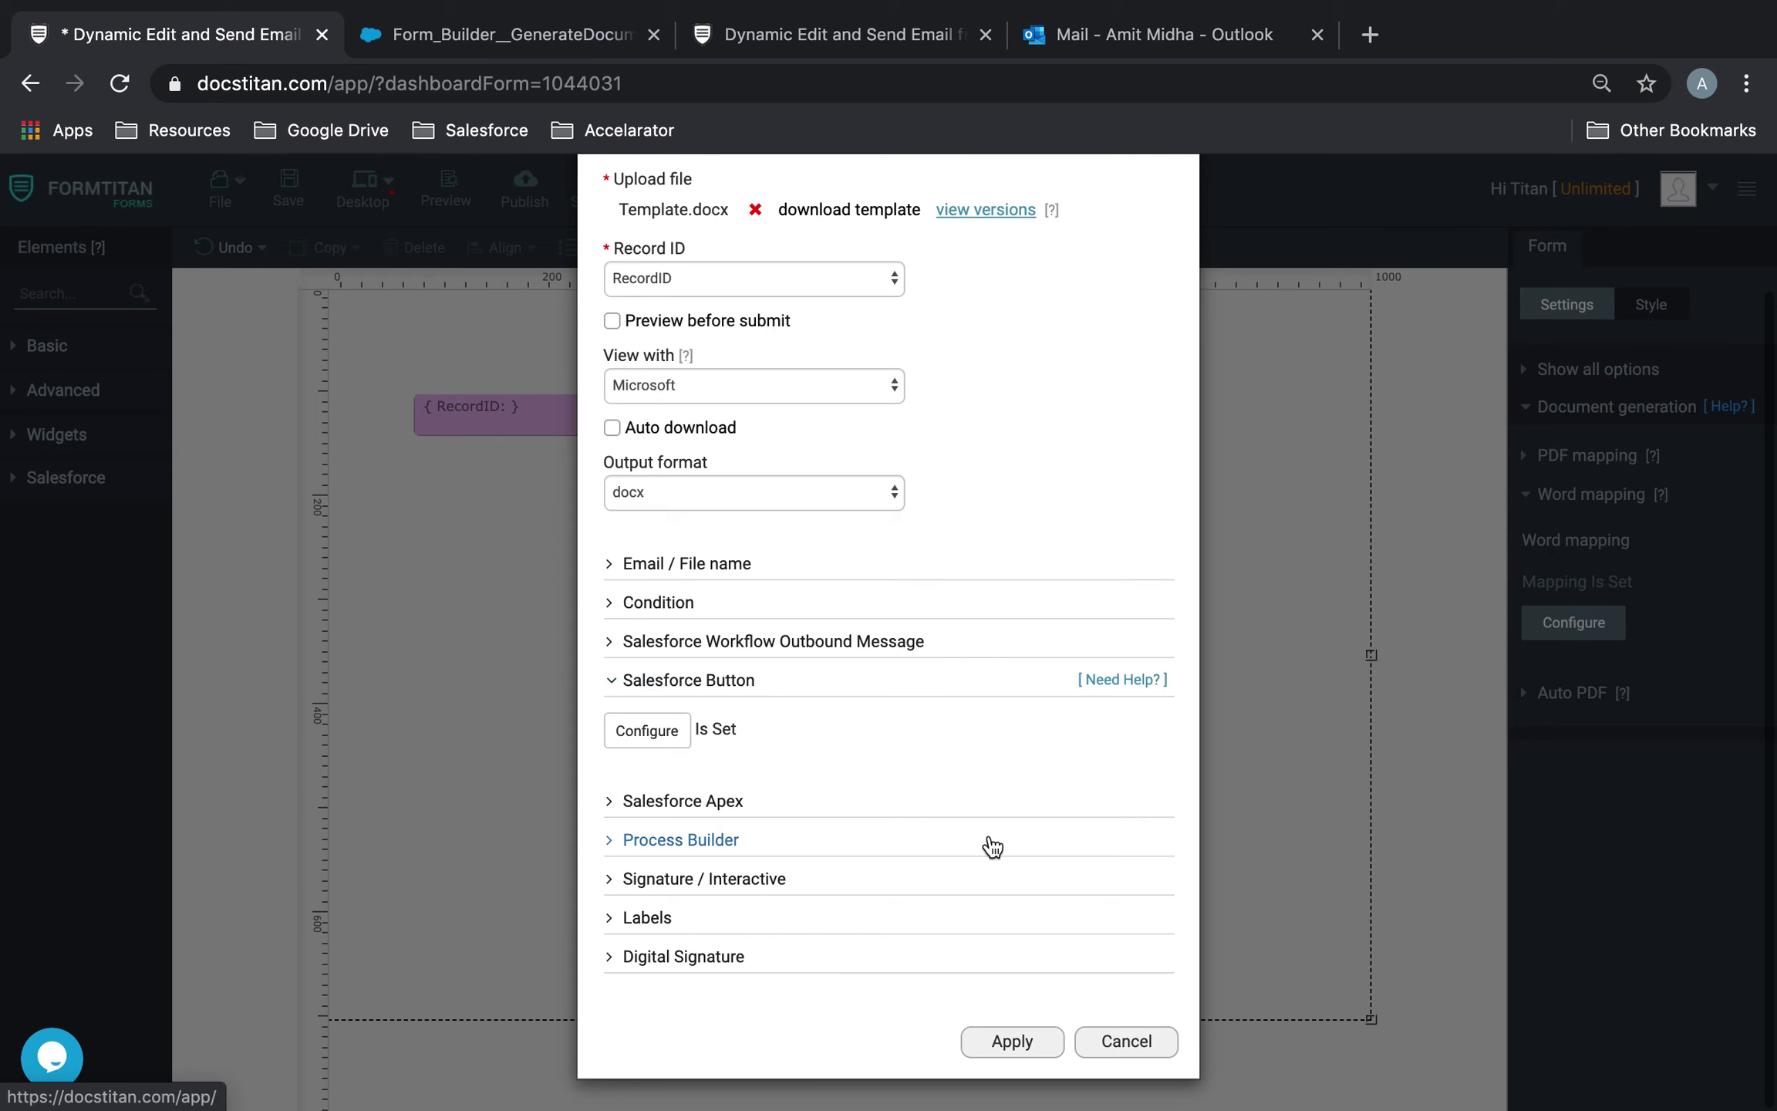
left_click(1009, 1040)
left_click(286, 185)
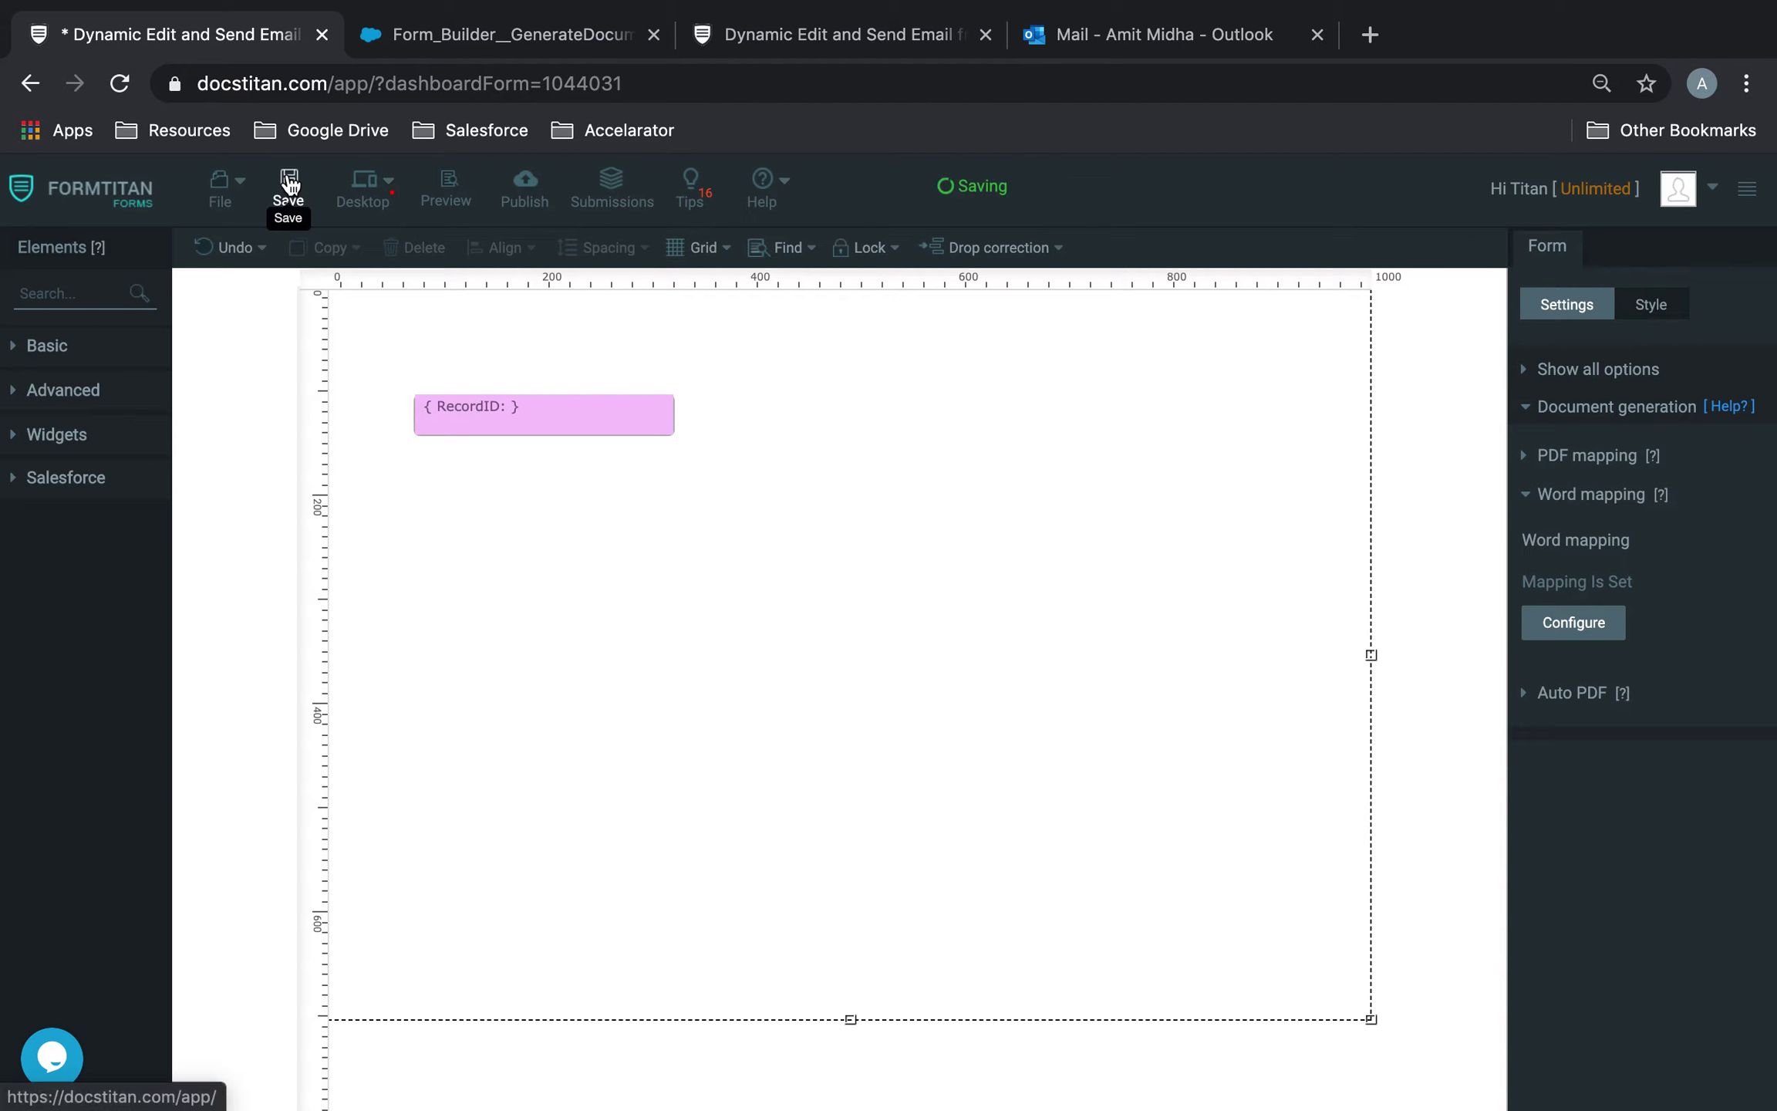
- Switch to the Salesforce document generation page and start a custom email for the Dynamic Edit and Send Email from Word template
left_click(482, 34)
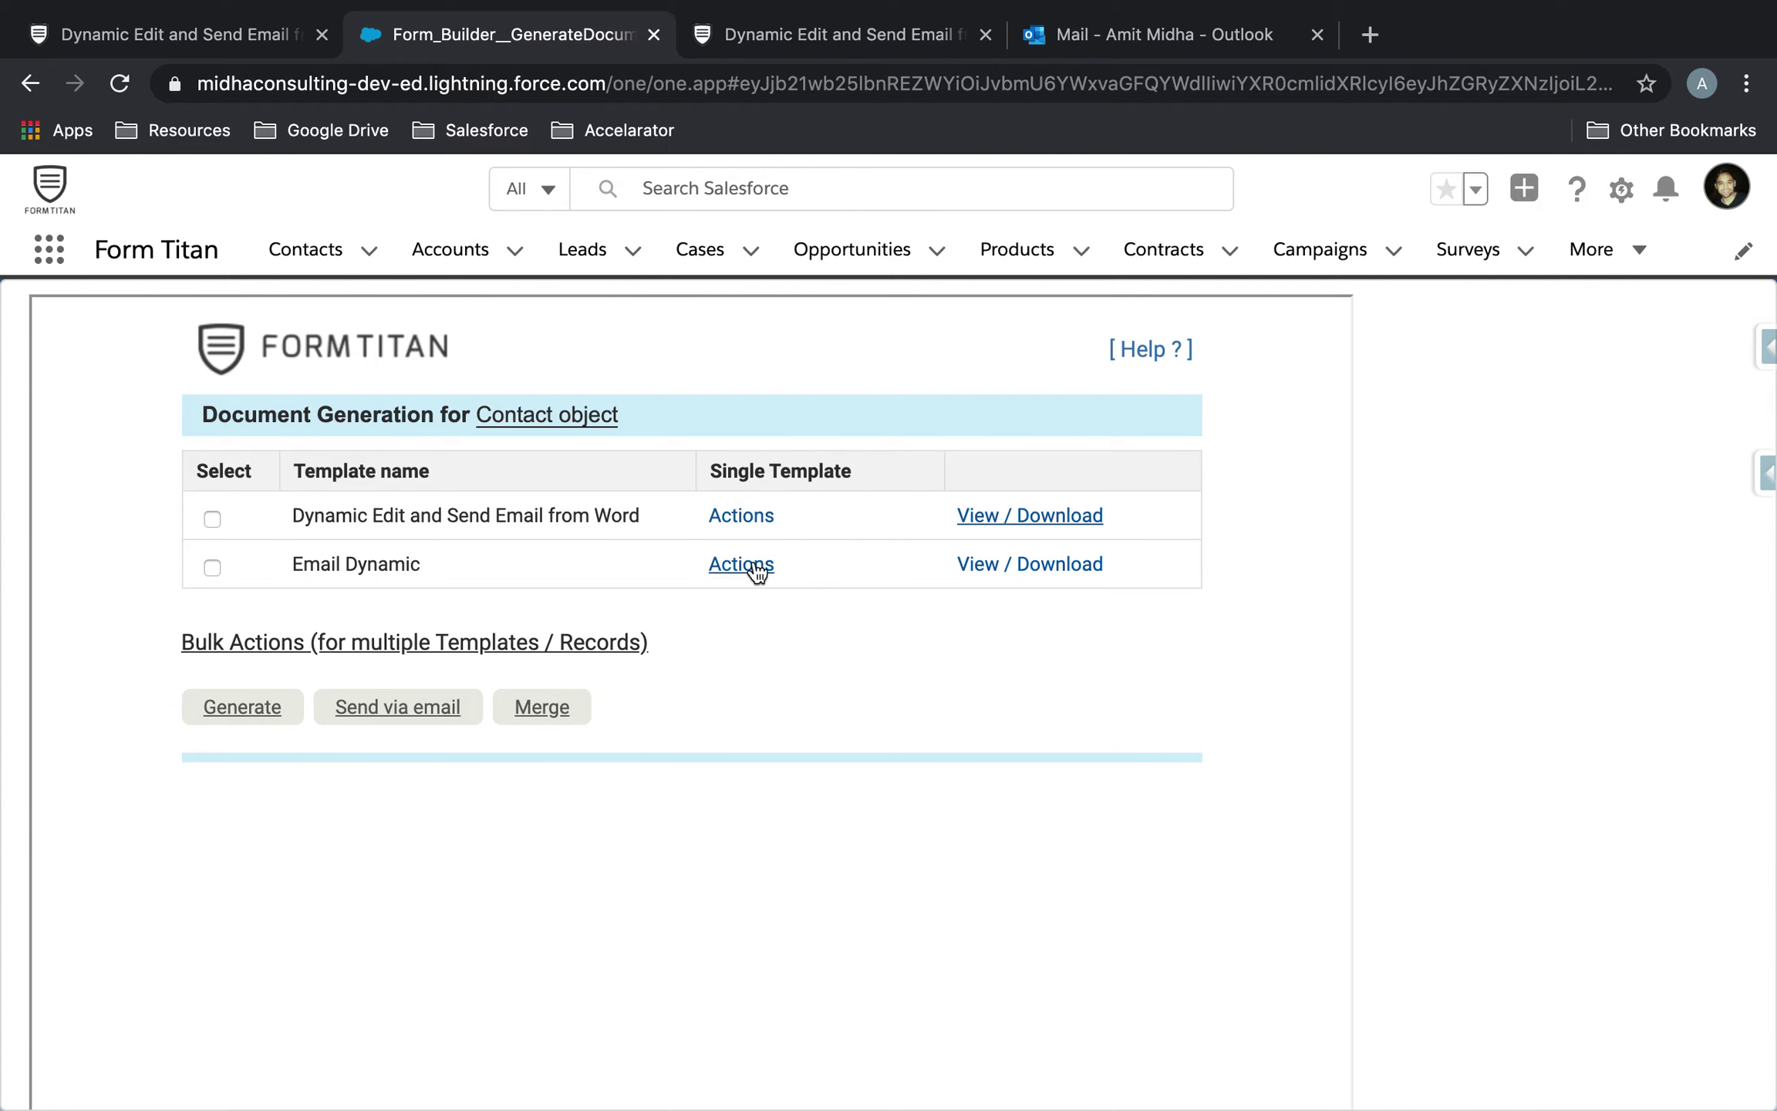
left_click(745, 517)
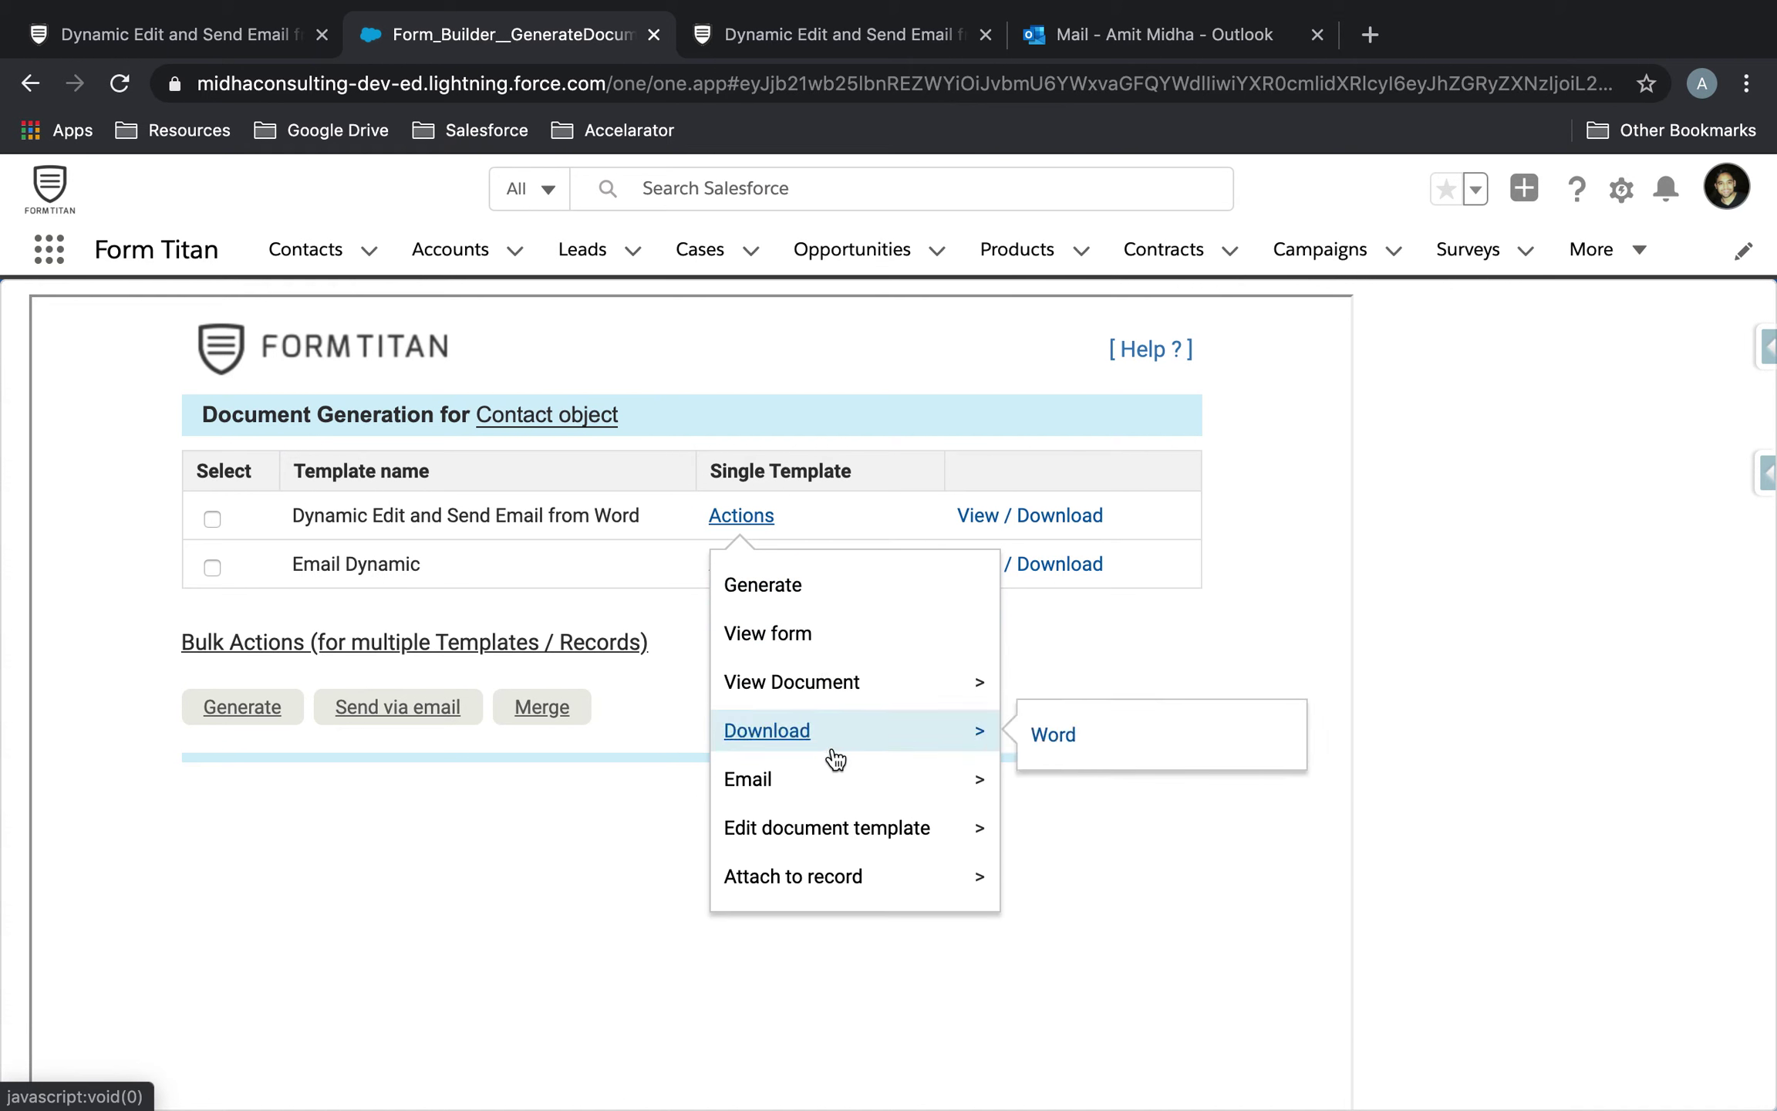
mouse_move(939, 779)
left_click(1120, 838)
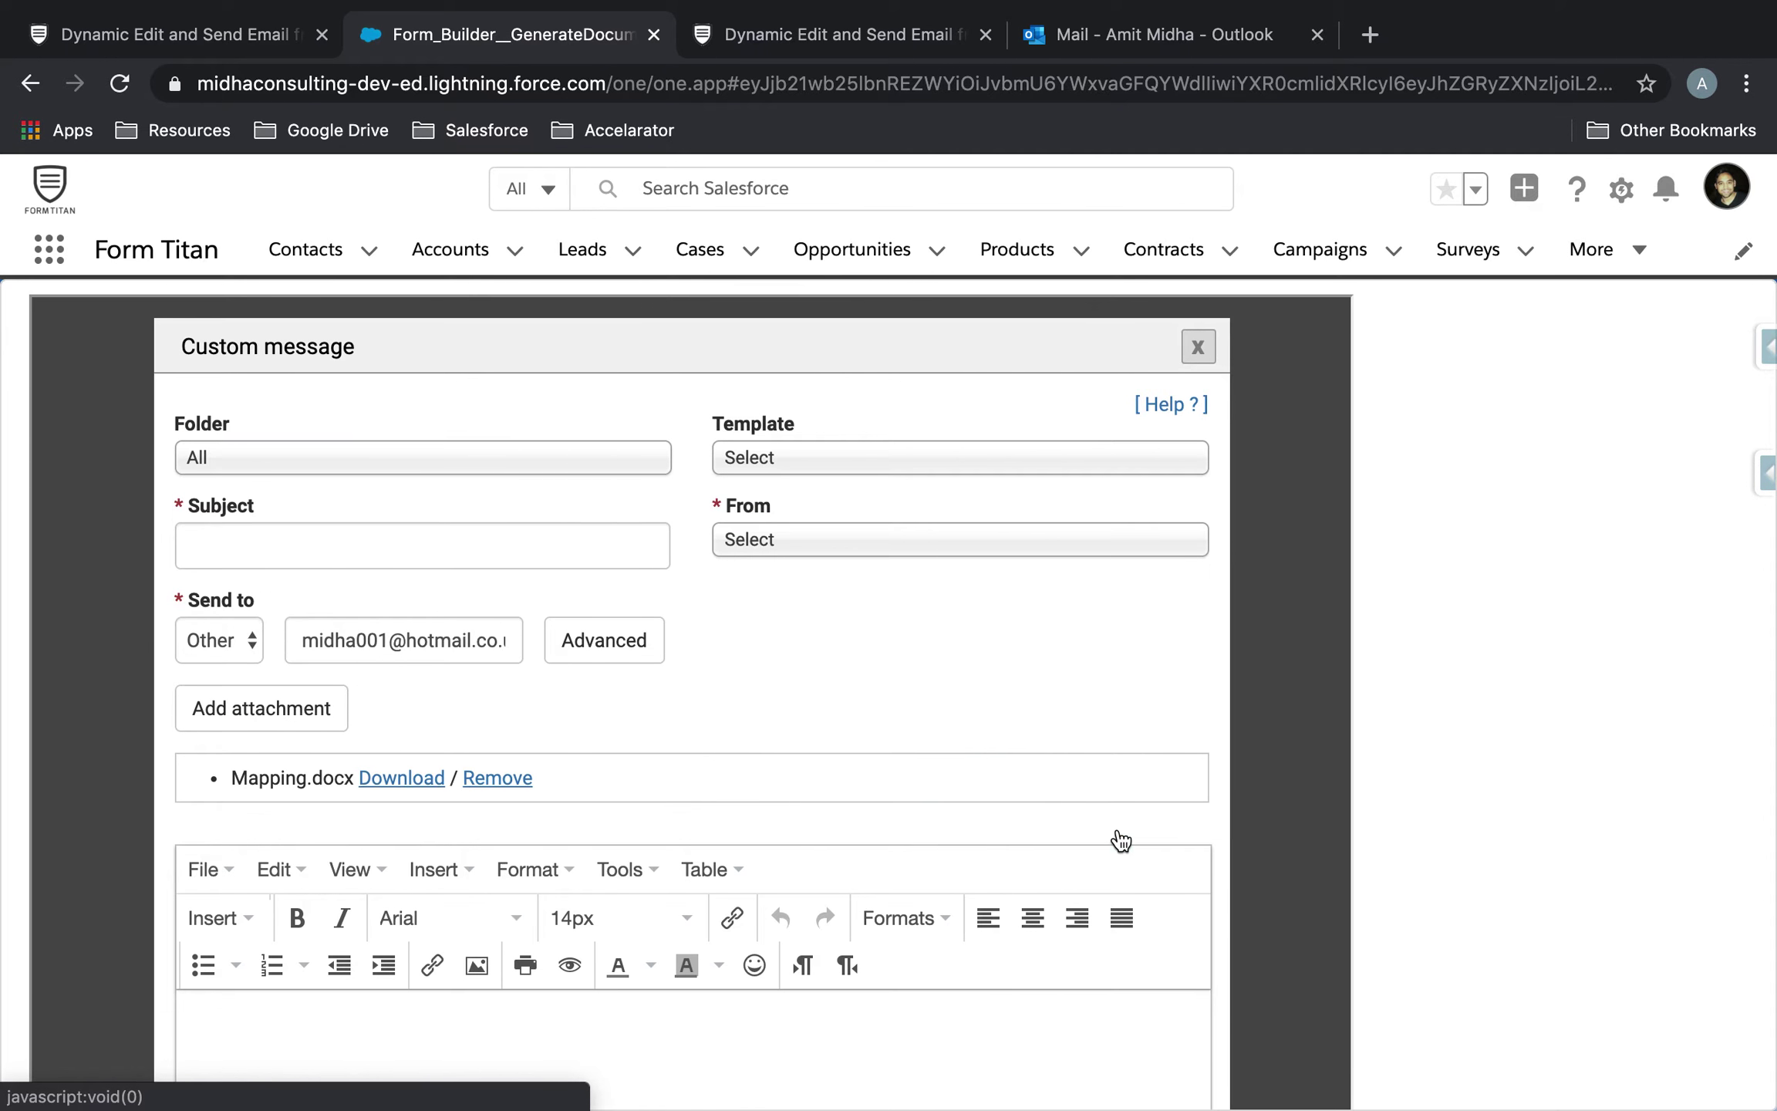
scroll(556, 639, "down", 5)
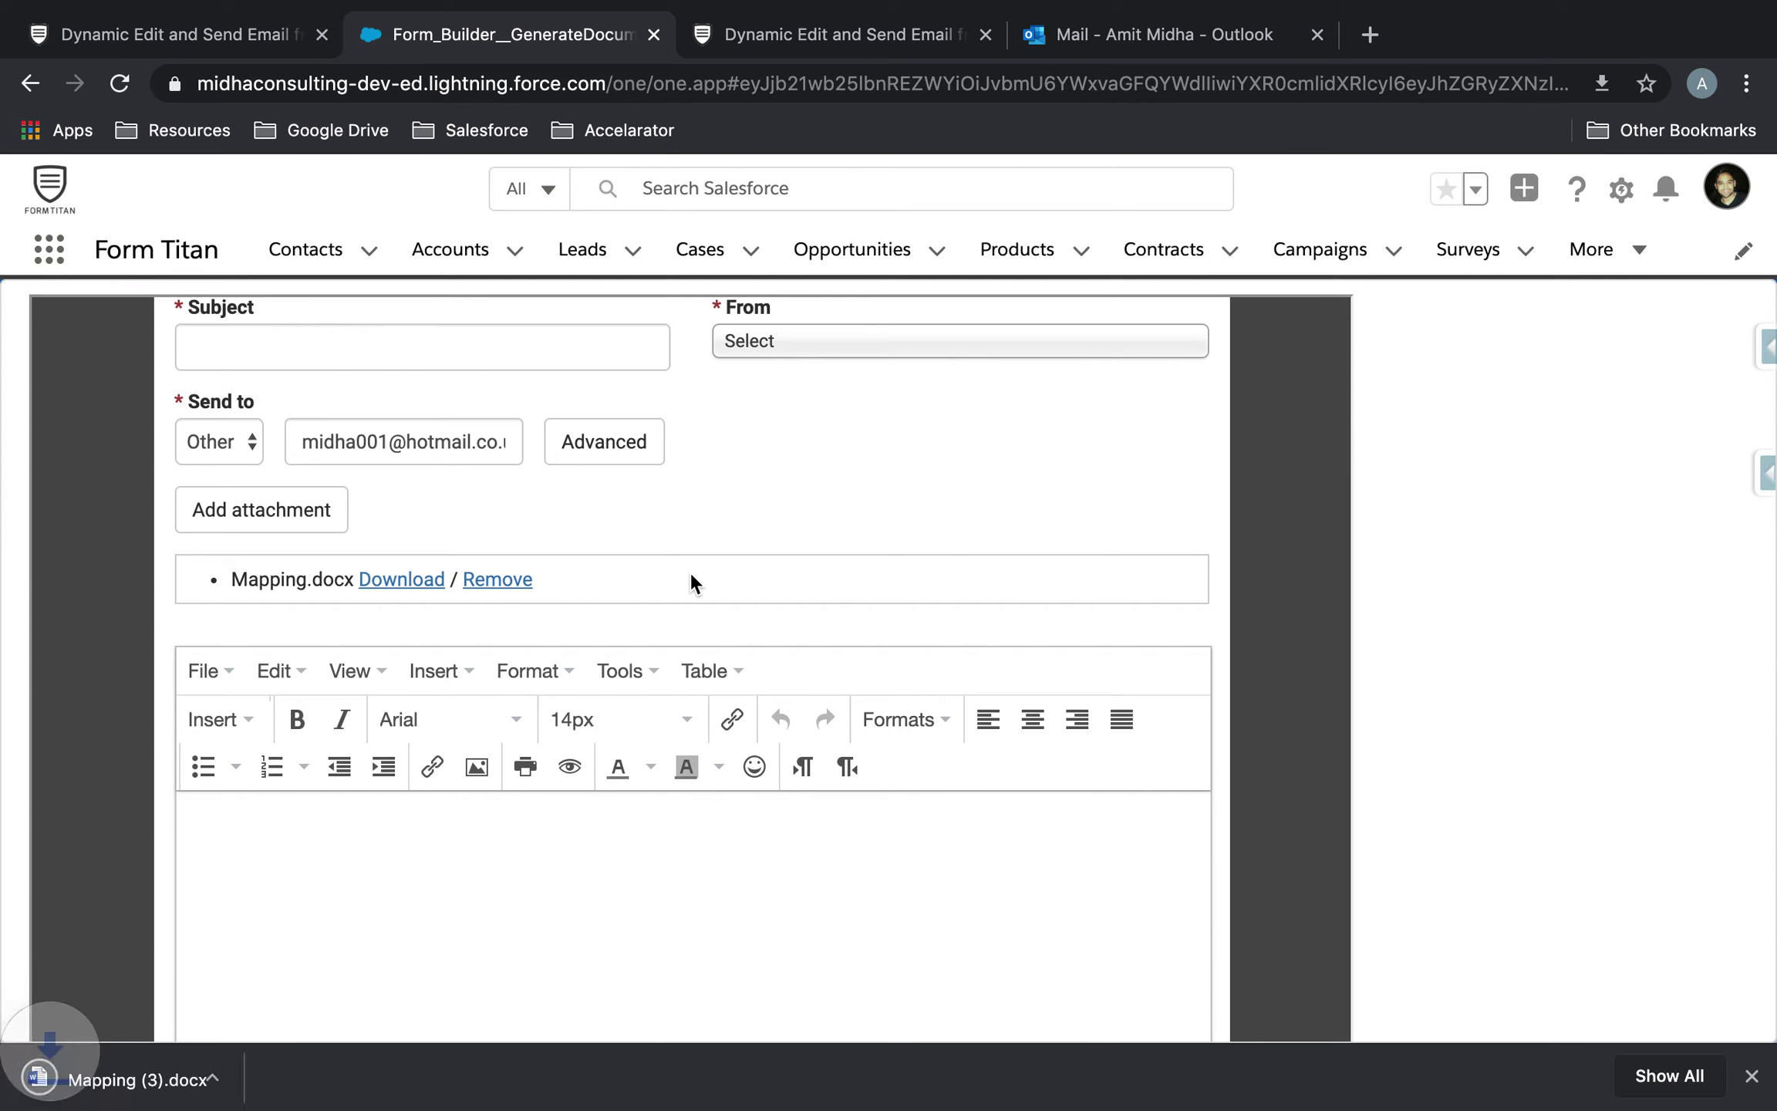
- Open the downloaded Mapping (3).docx in Word and show its window full screen
left_click(155, 1093)
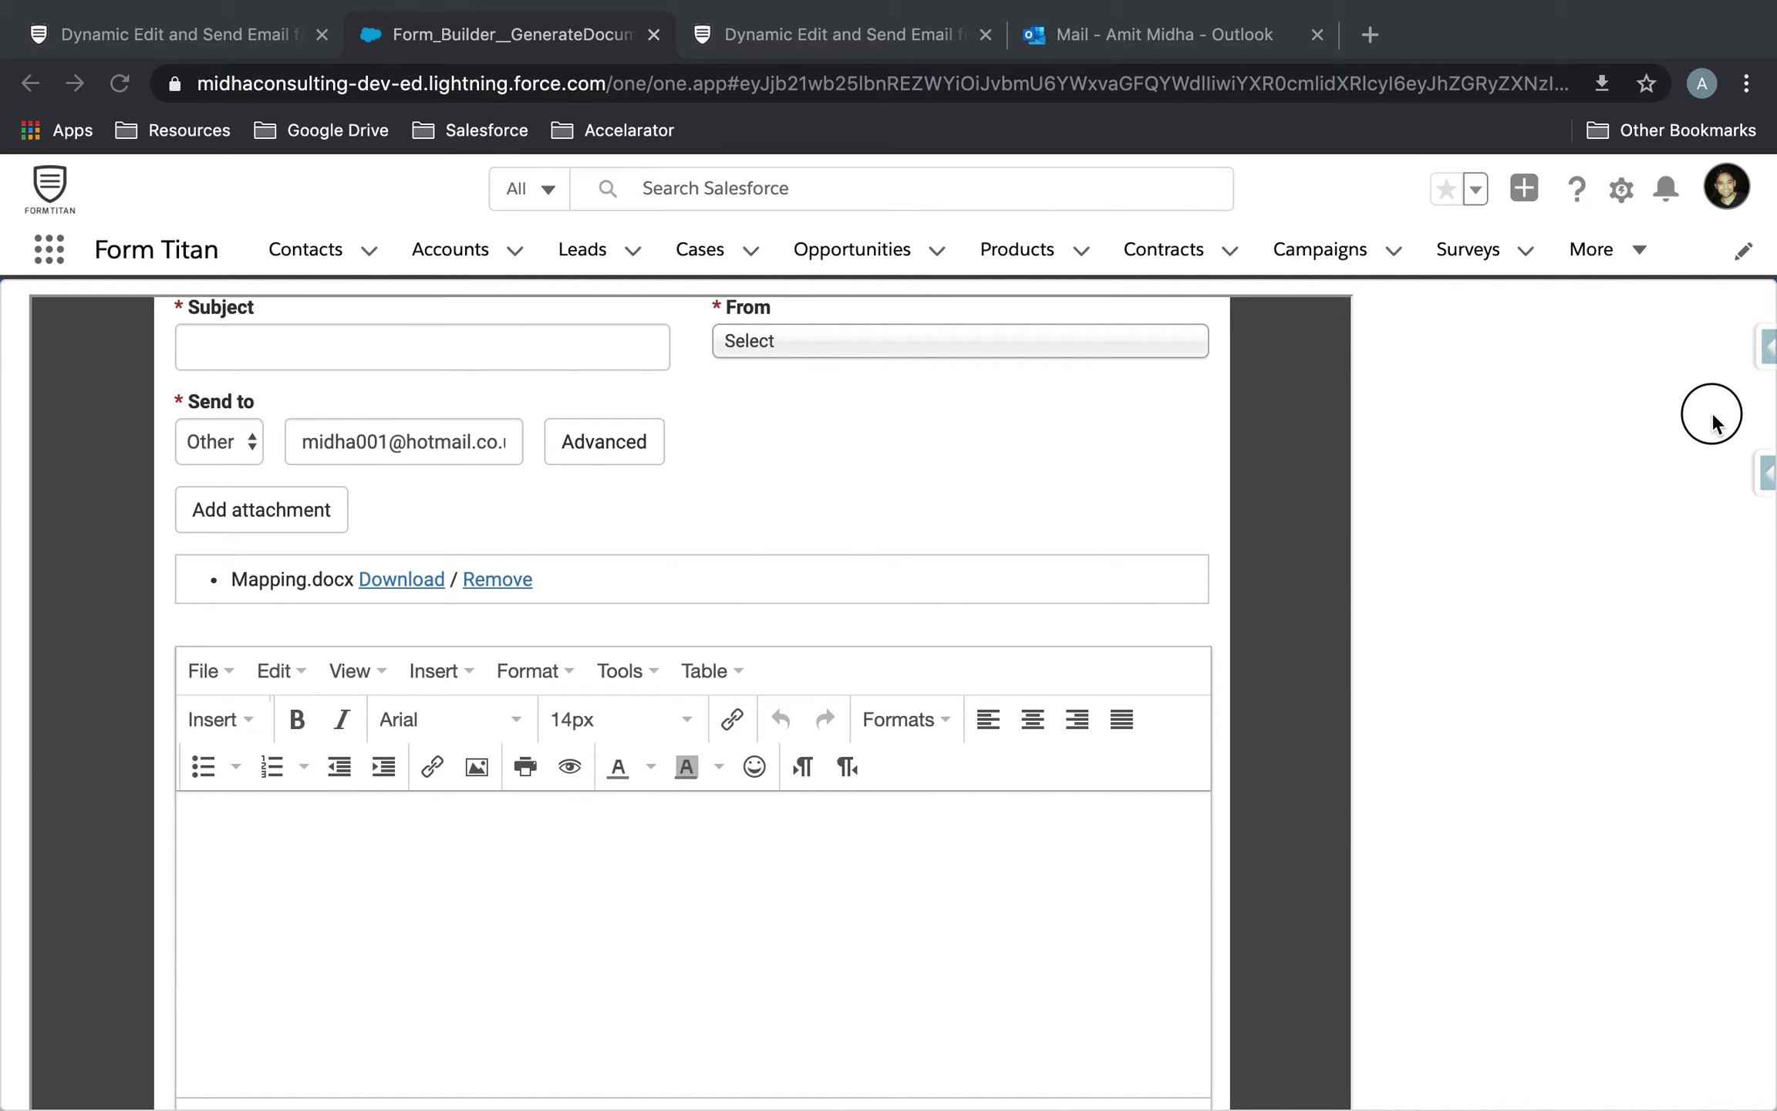
mouse_move(149, 4)
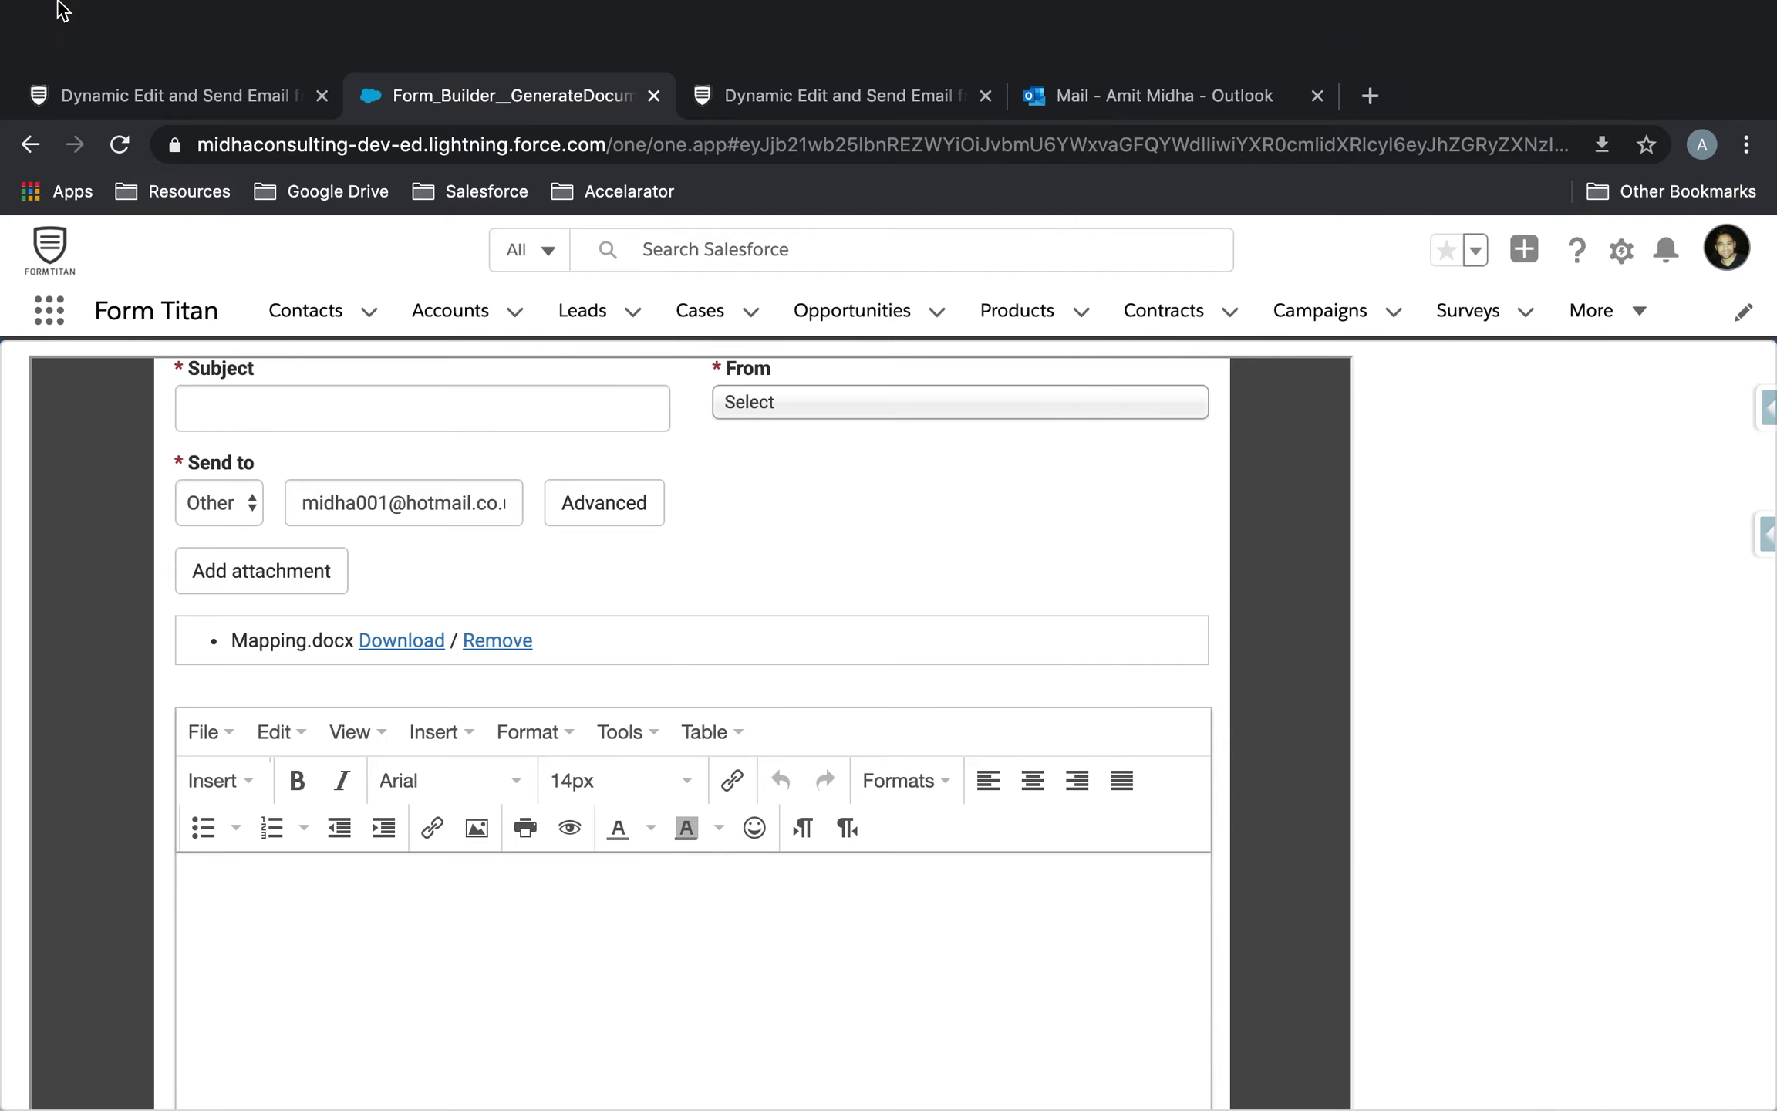
key("ctrl+Right")
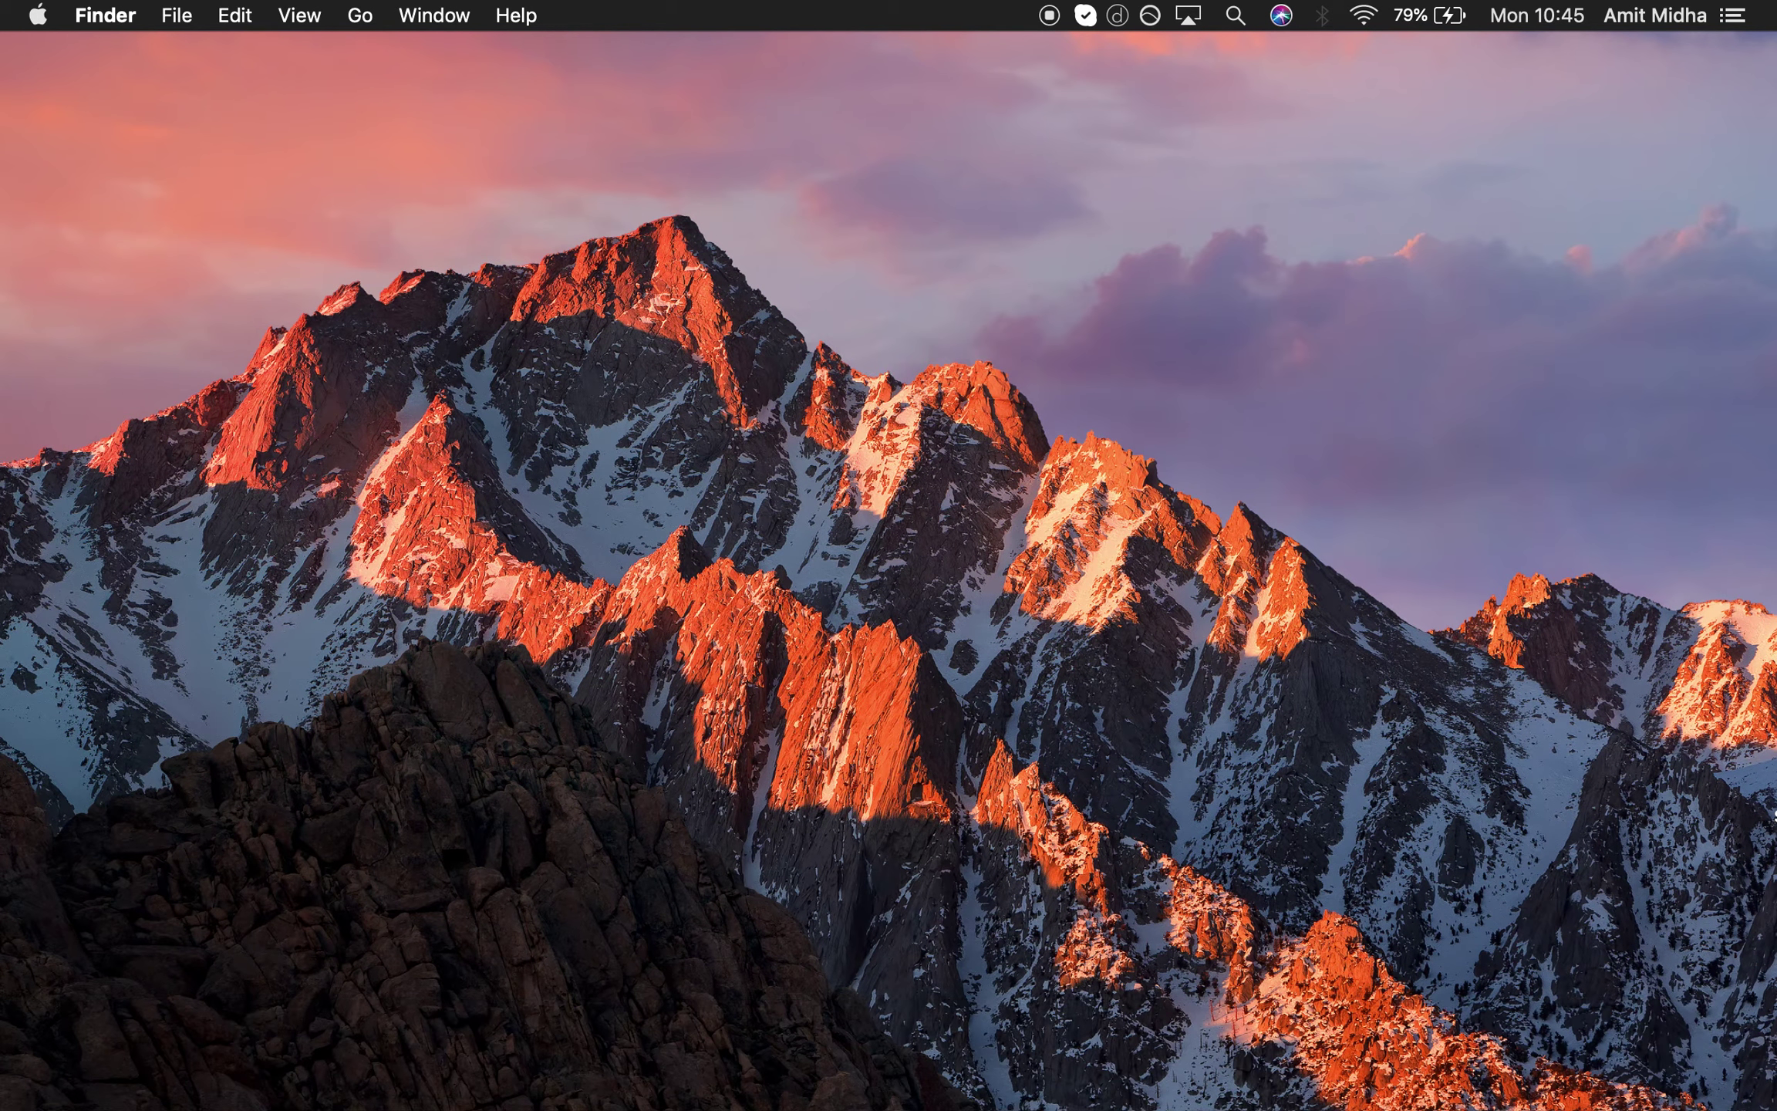
left_click_drag(1776, 339, 1047, 7)
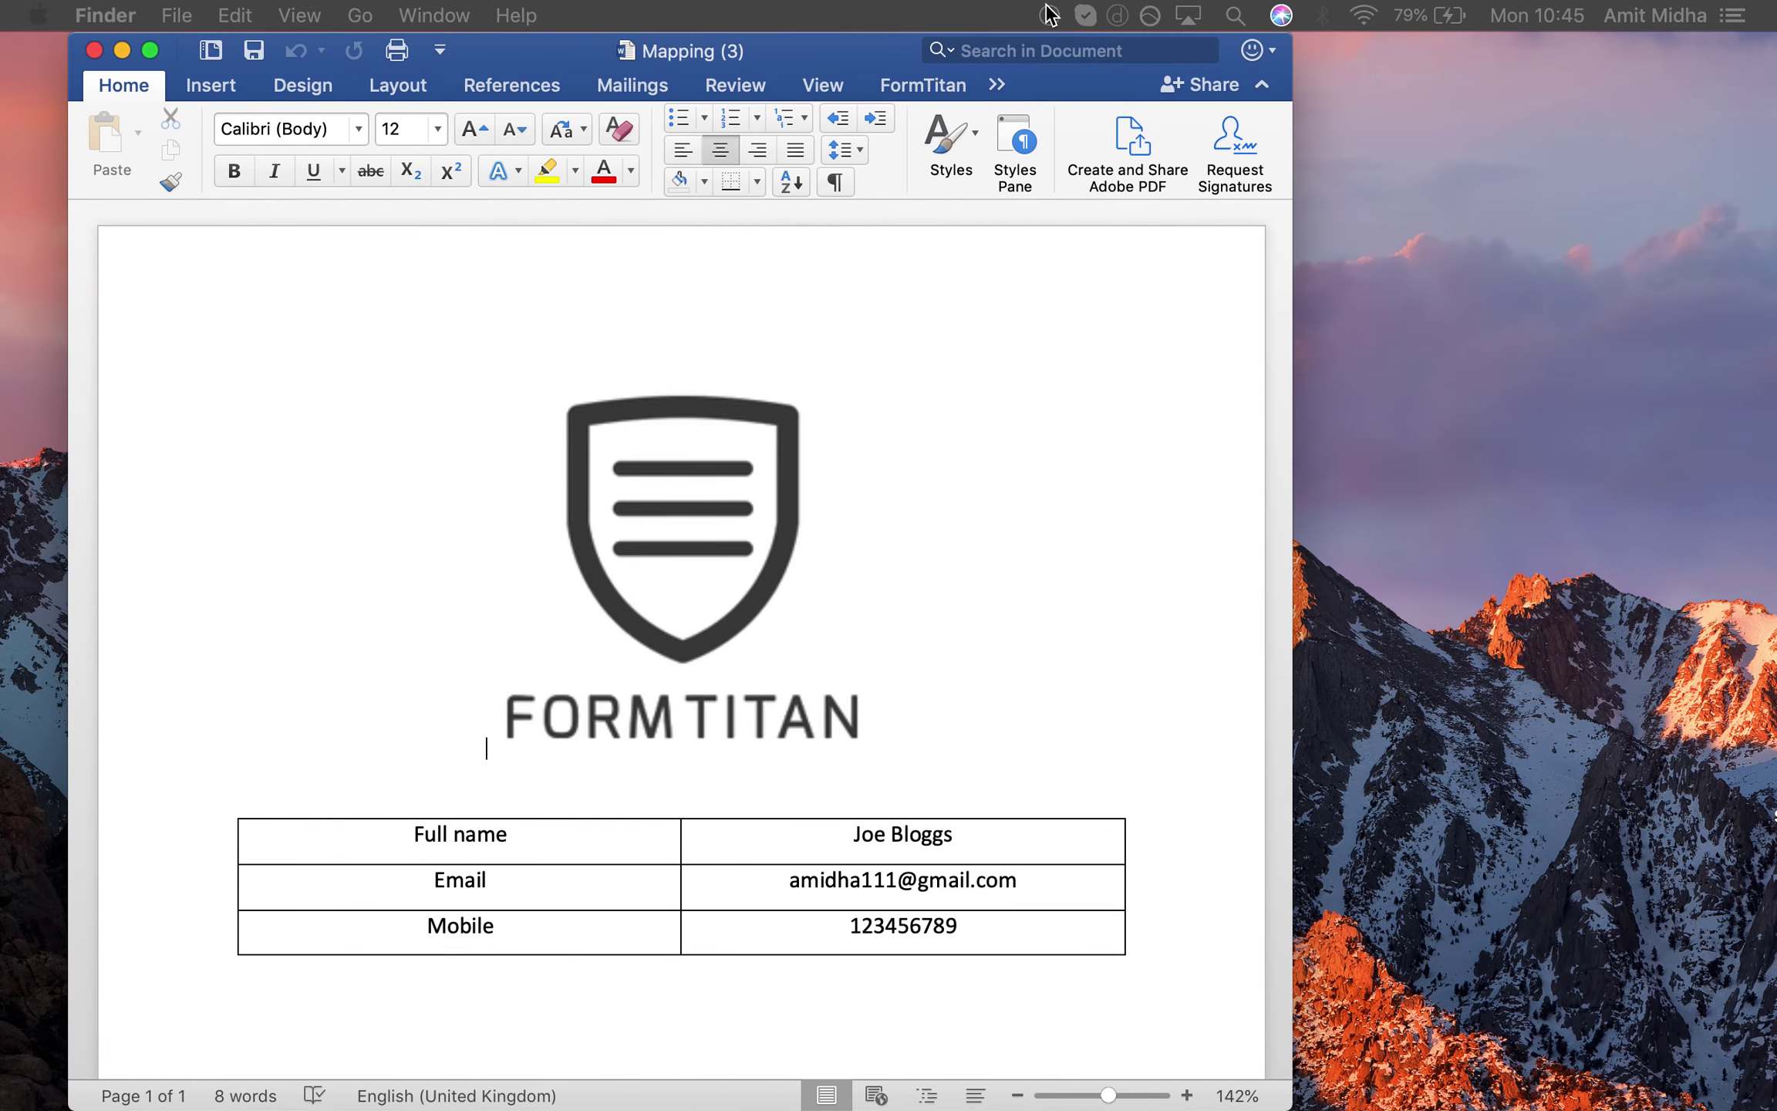
left_click(151, 50)
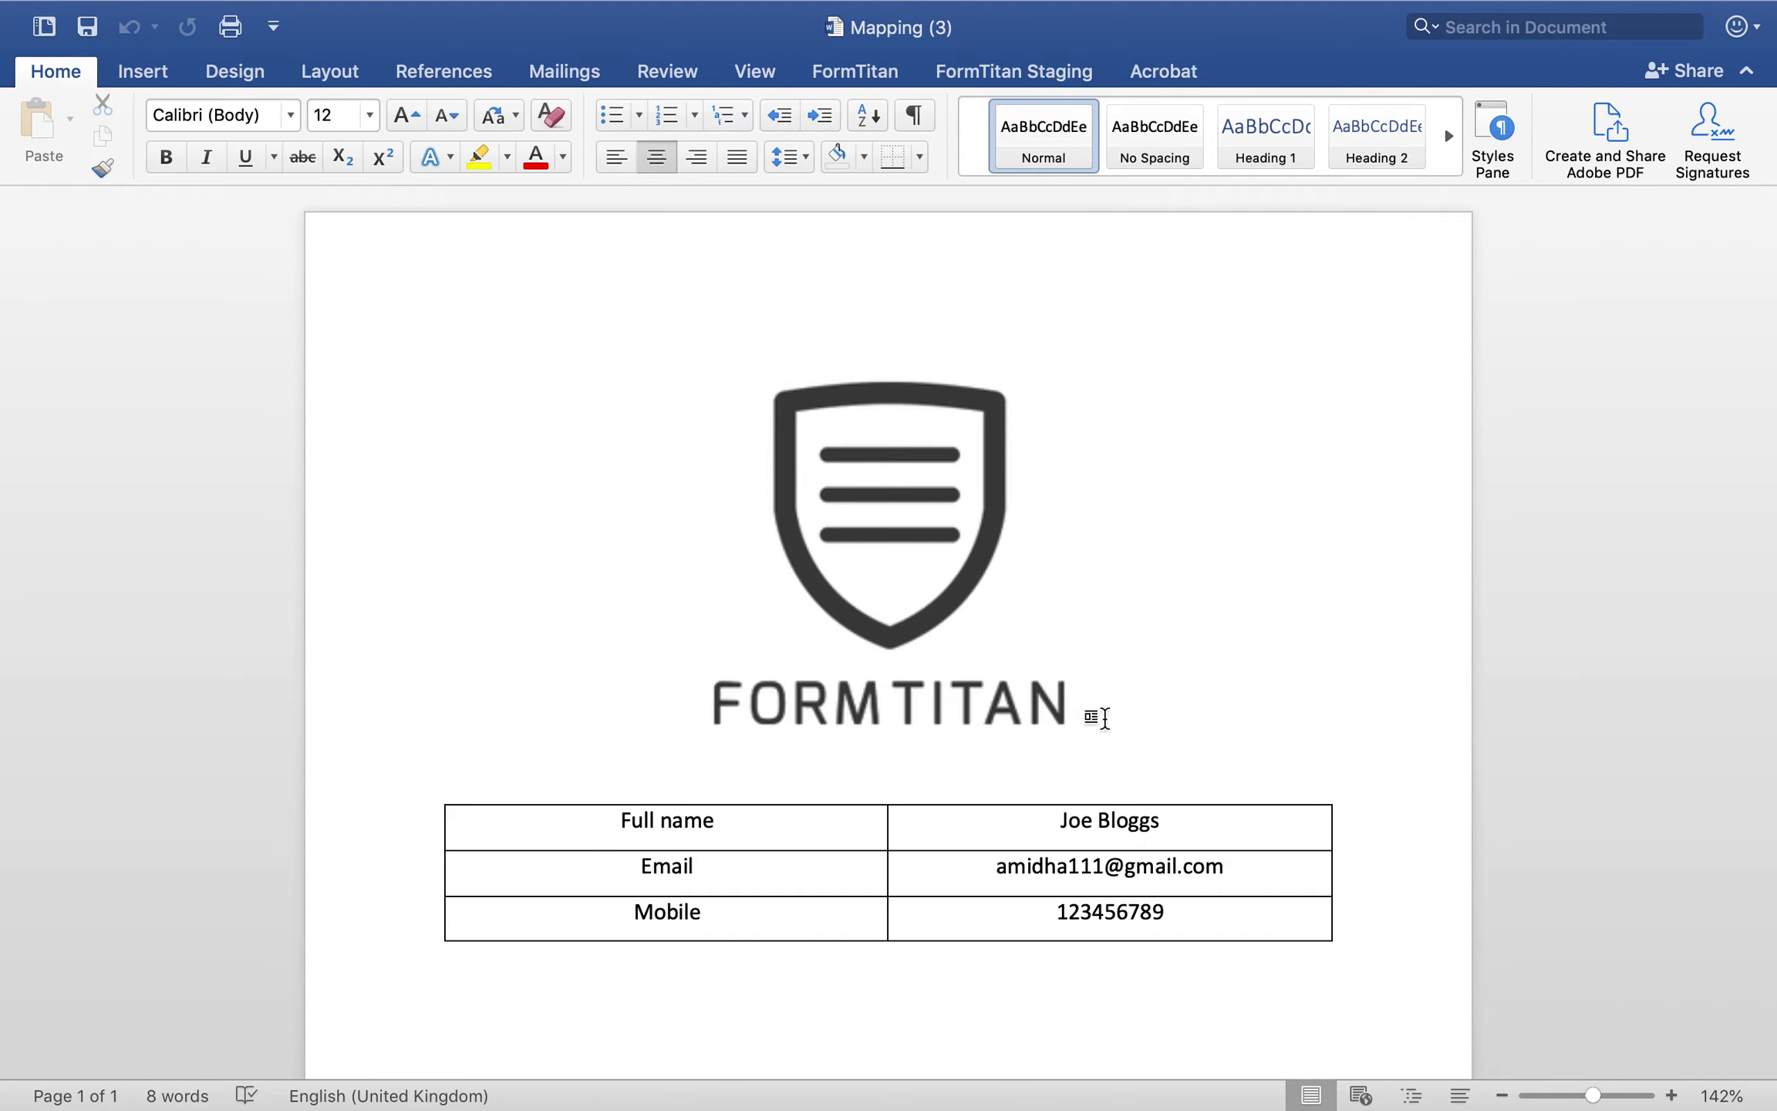
- Add the line "Dynamic Word Test" below the FormTitan logo in the document
left_click(1104, 718)
key("Return")
type("Dynamic PDF")
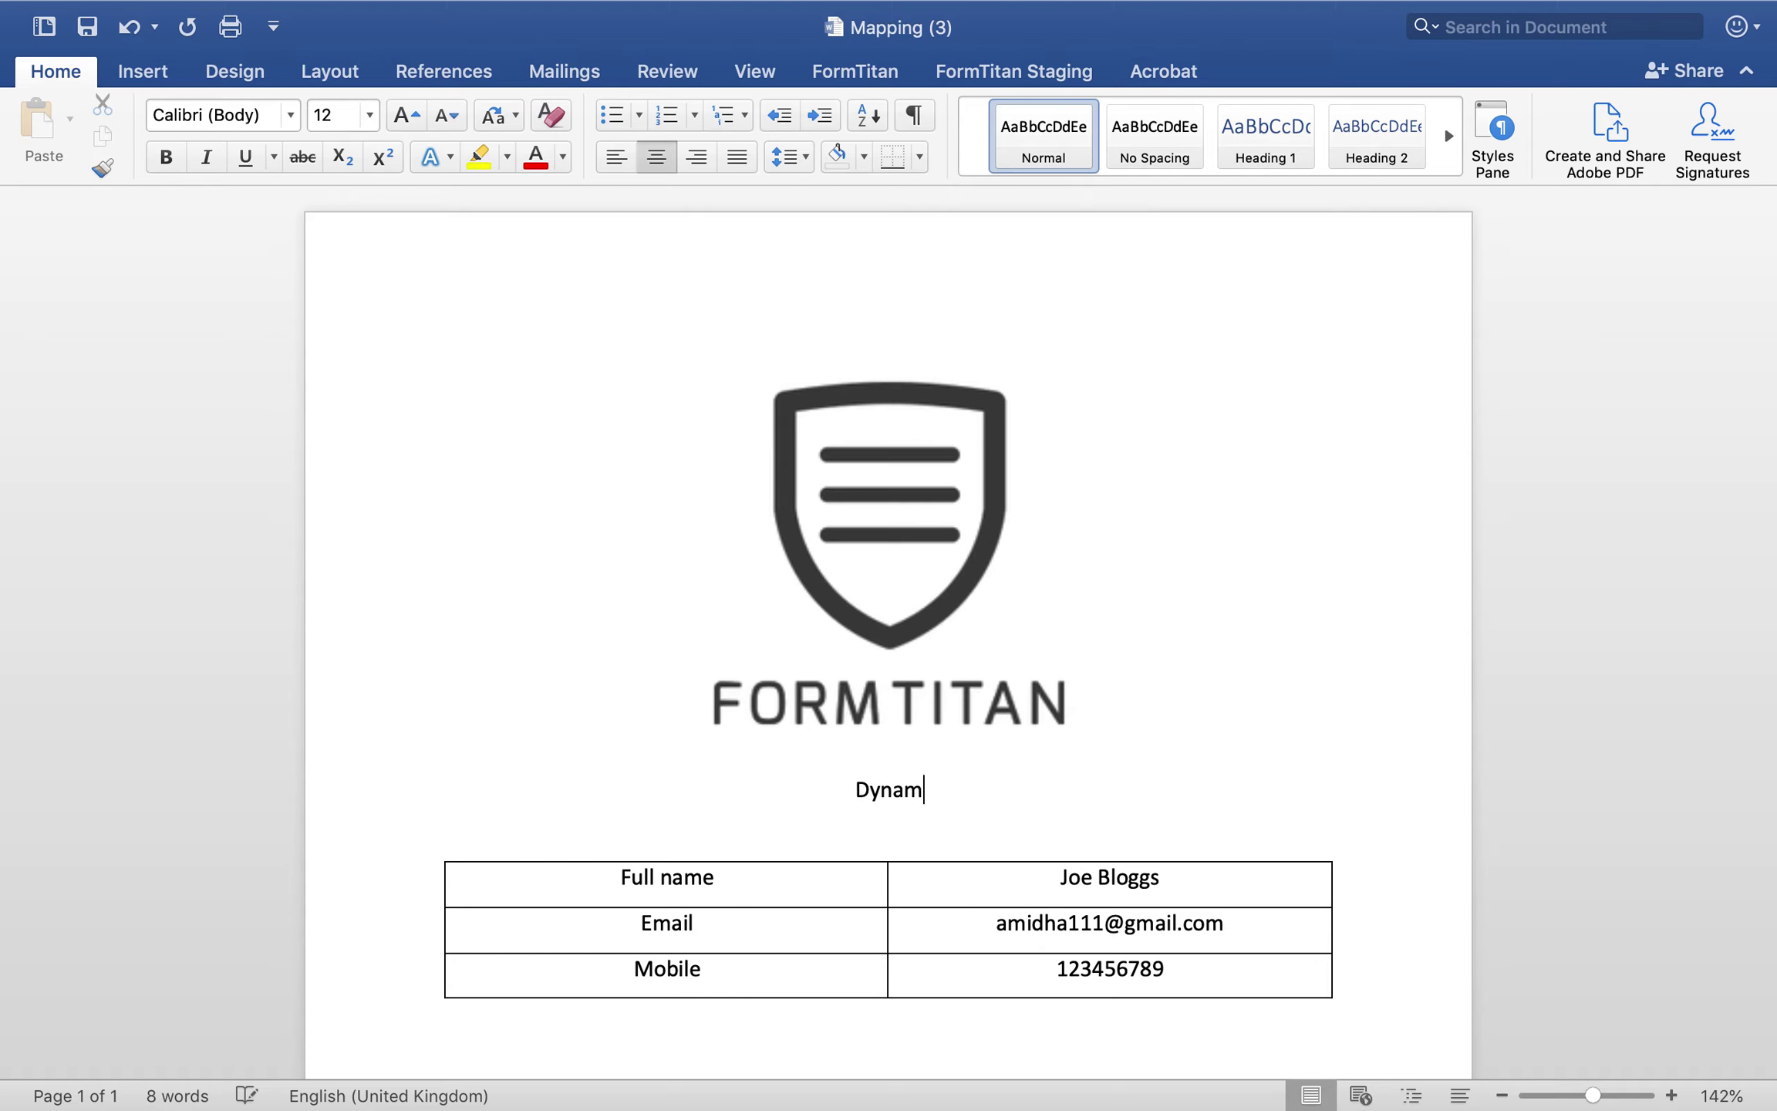
key("BackSpace")
key("BackSpace")
key("BackSpace")
key("BackSpace")
type("W")
key("BackSpace")
type("Word Test")
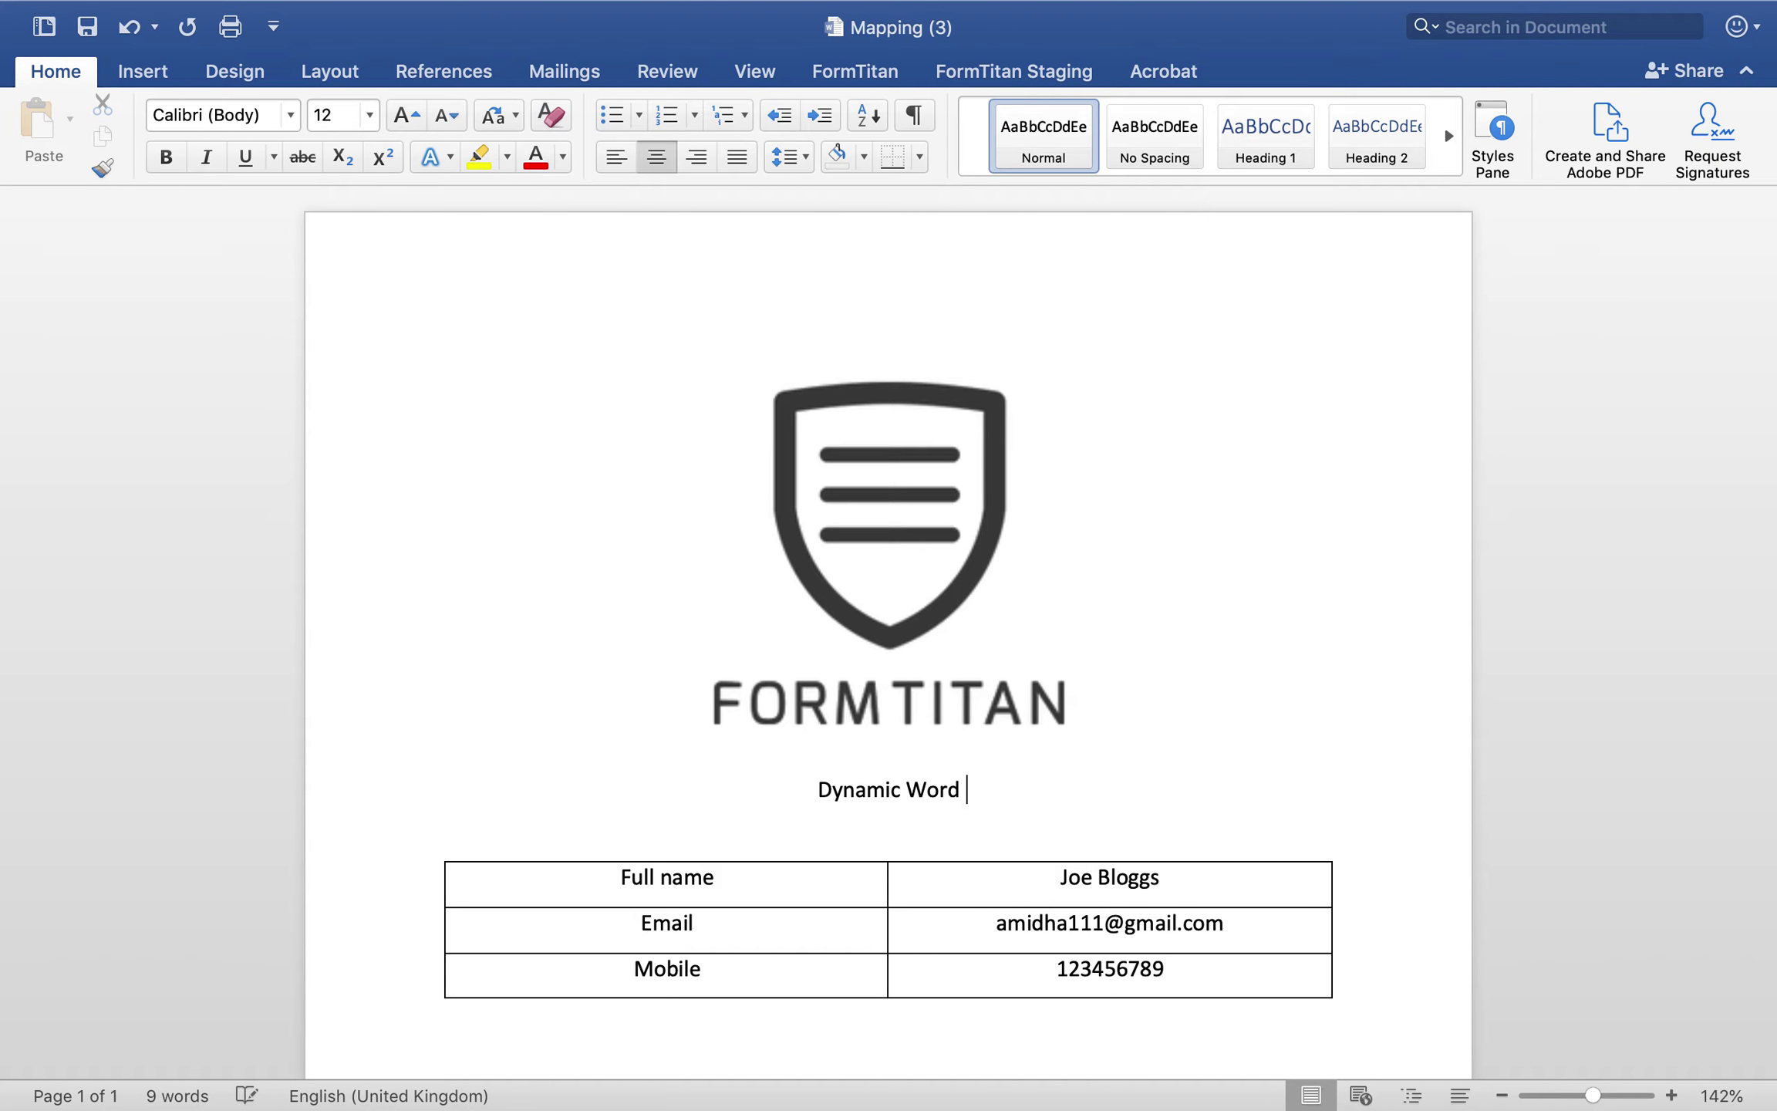
- Open the email dialog of the FormTitan Staging add-in and enter "Dynamic Word Test" as the subject
left_click(1020, 71)
left_click(891, 106)
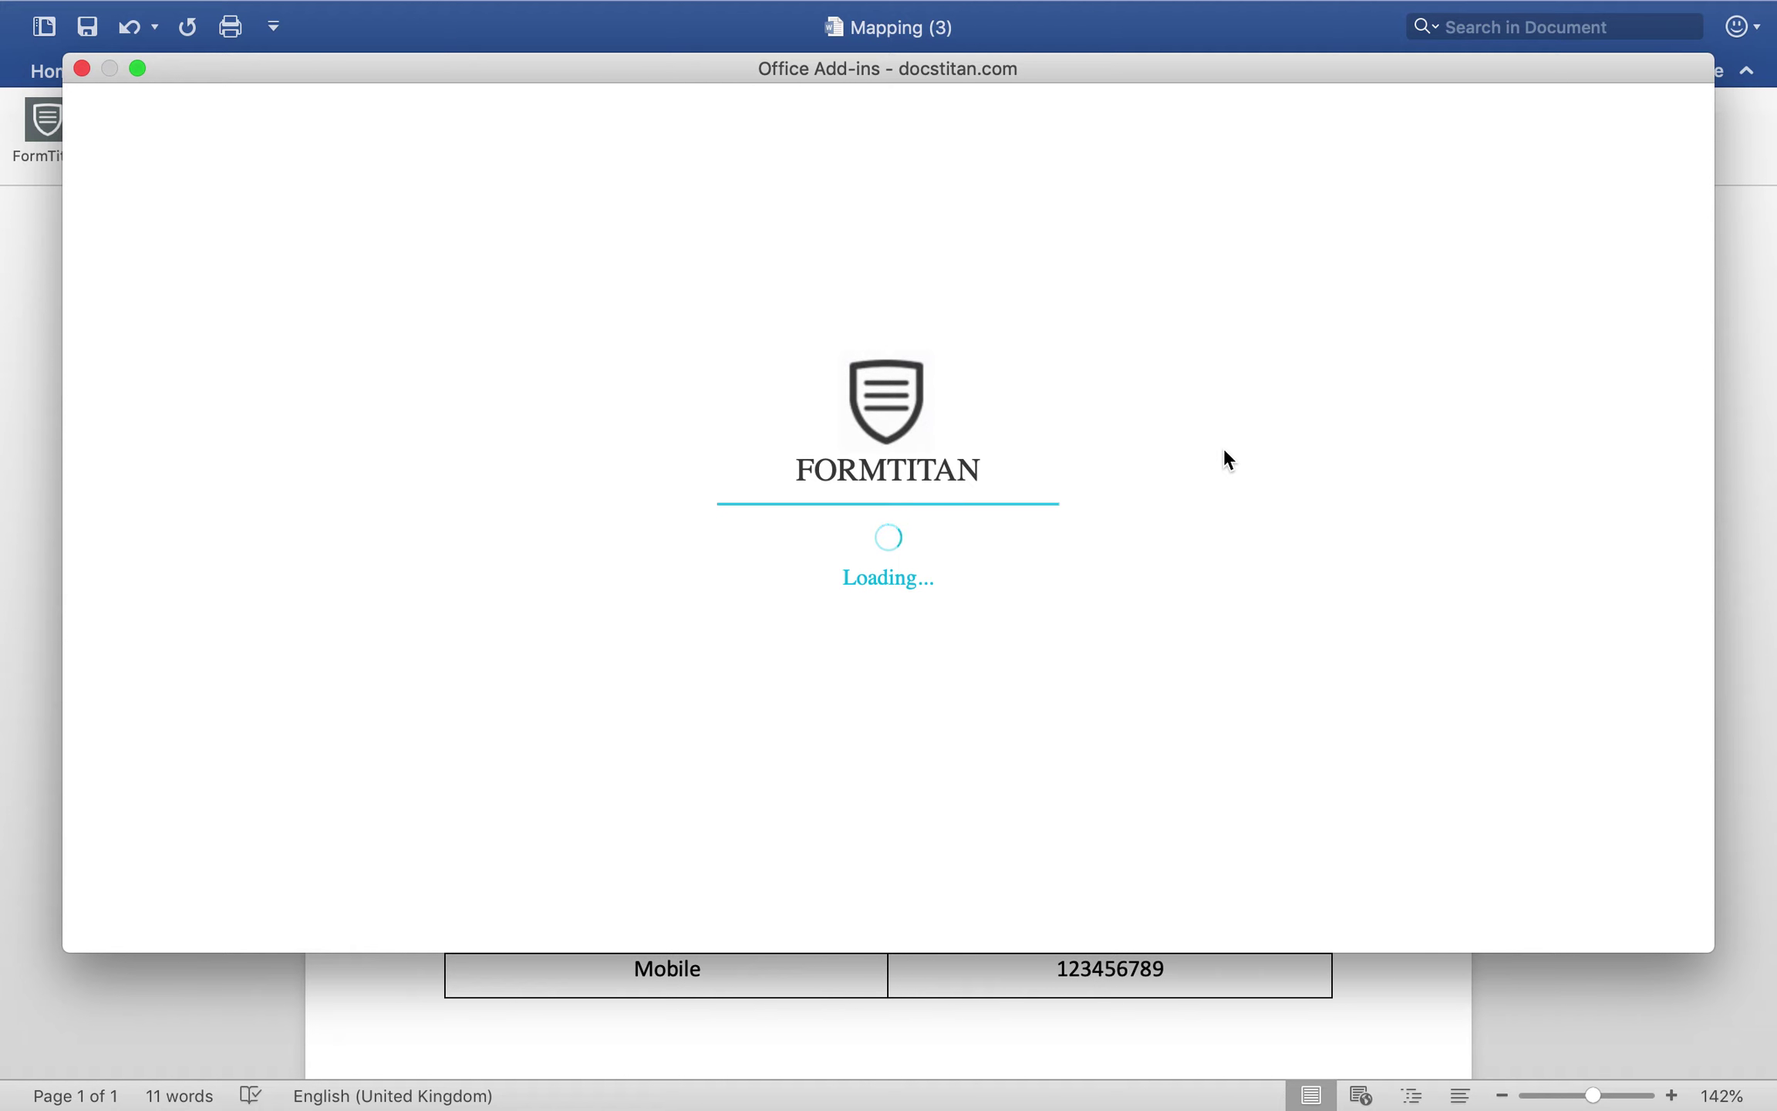
left_click(472, 220)
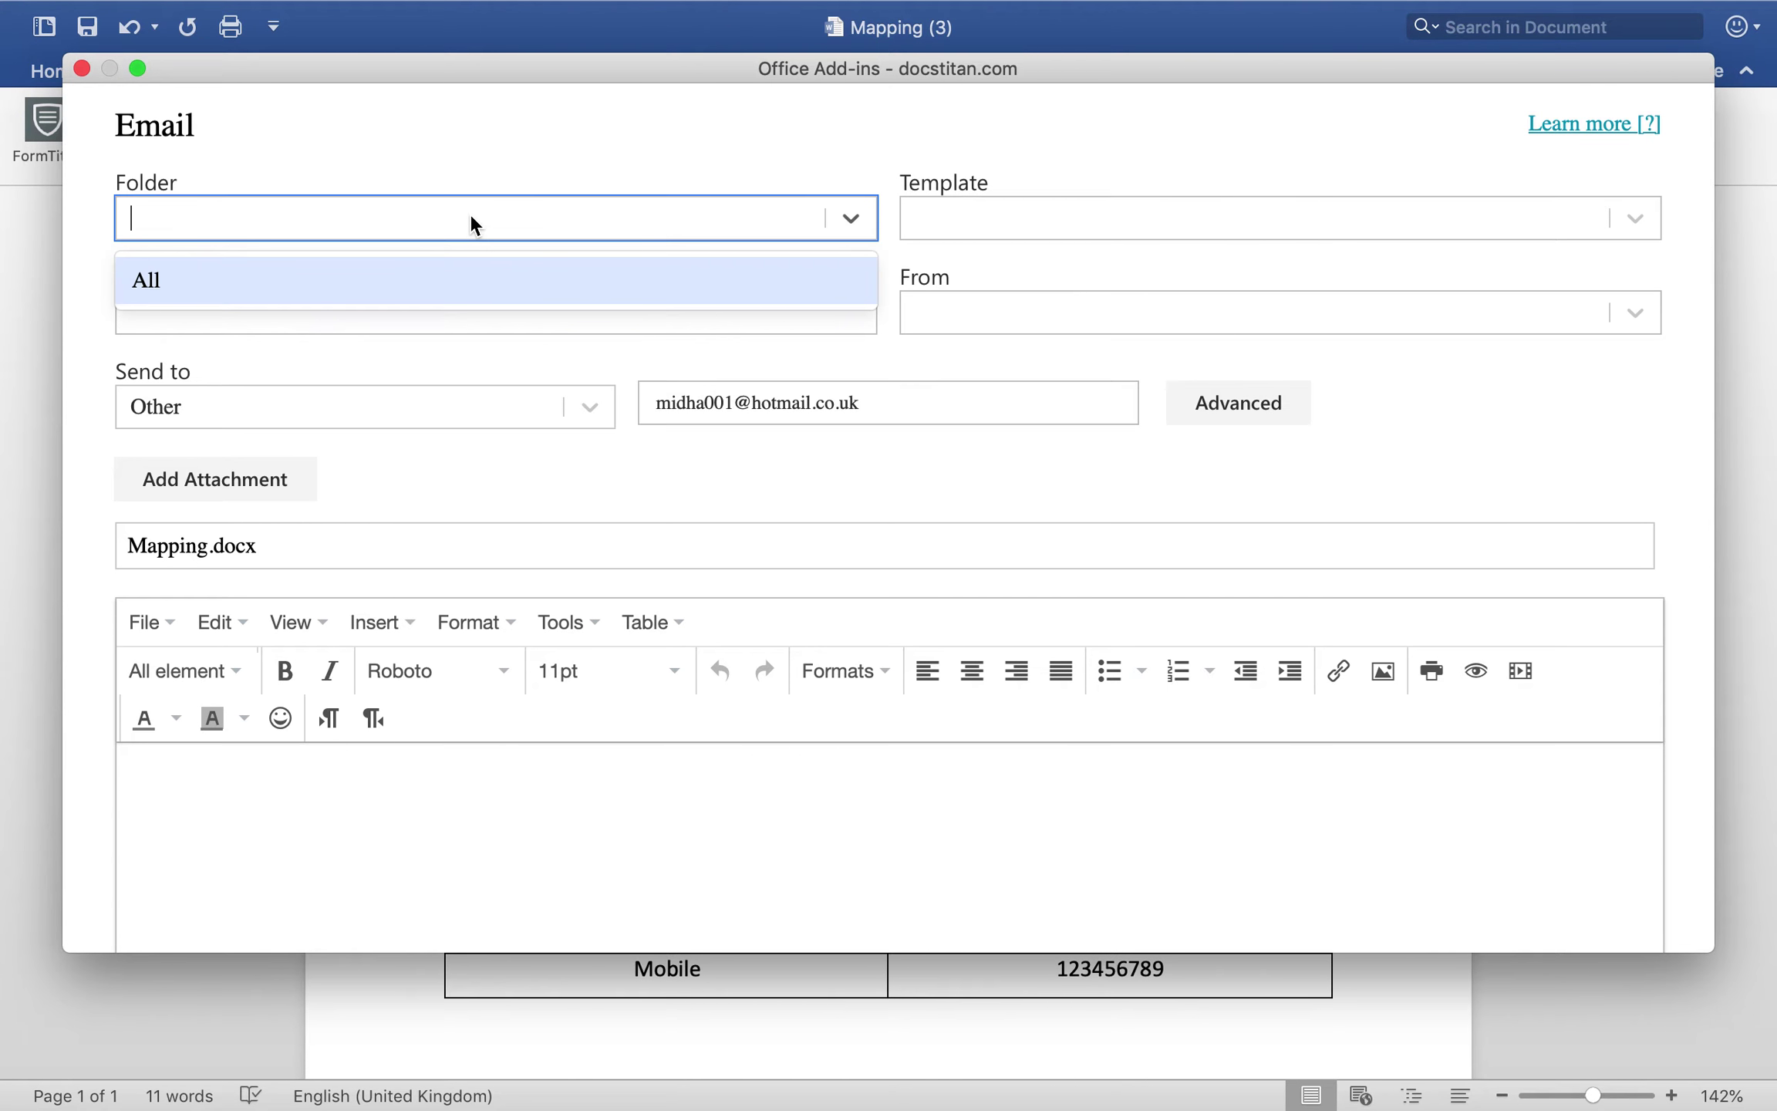
left_click(448, 94)
left_click(1069, 212)
left_click(701, 185)
left_click(536, 305)
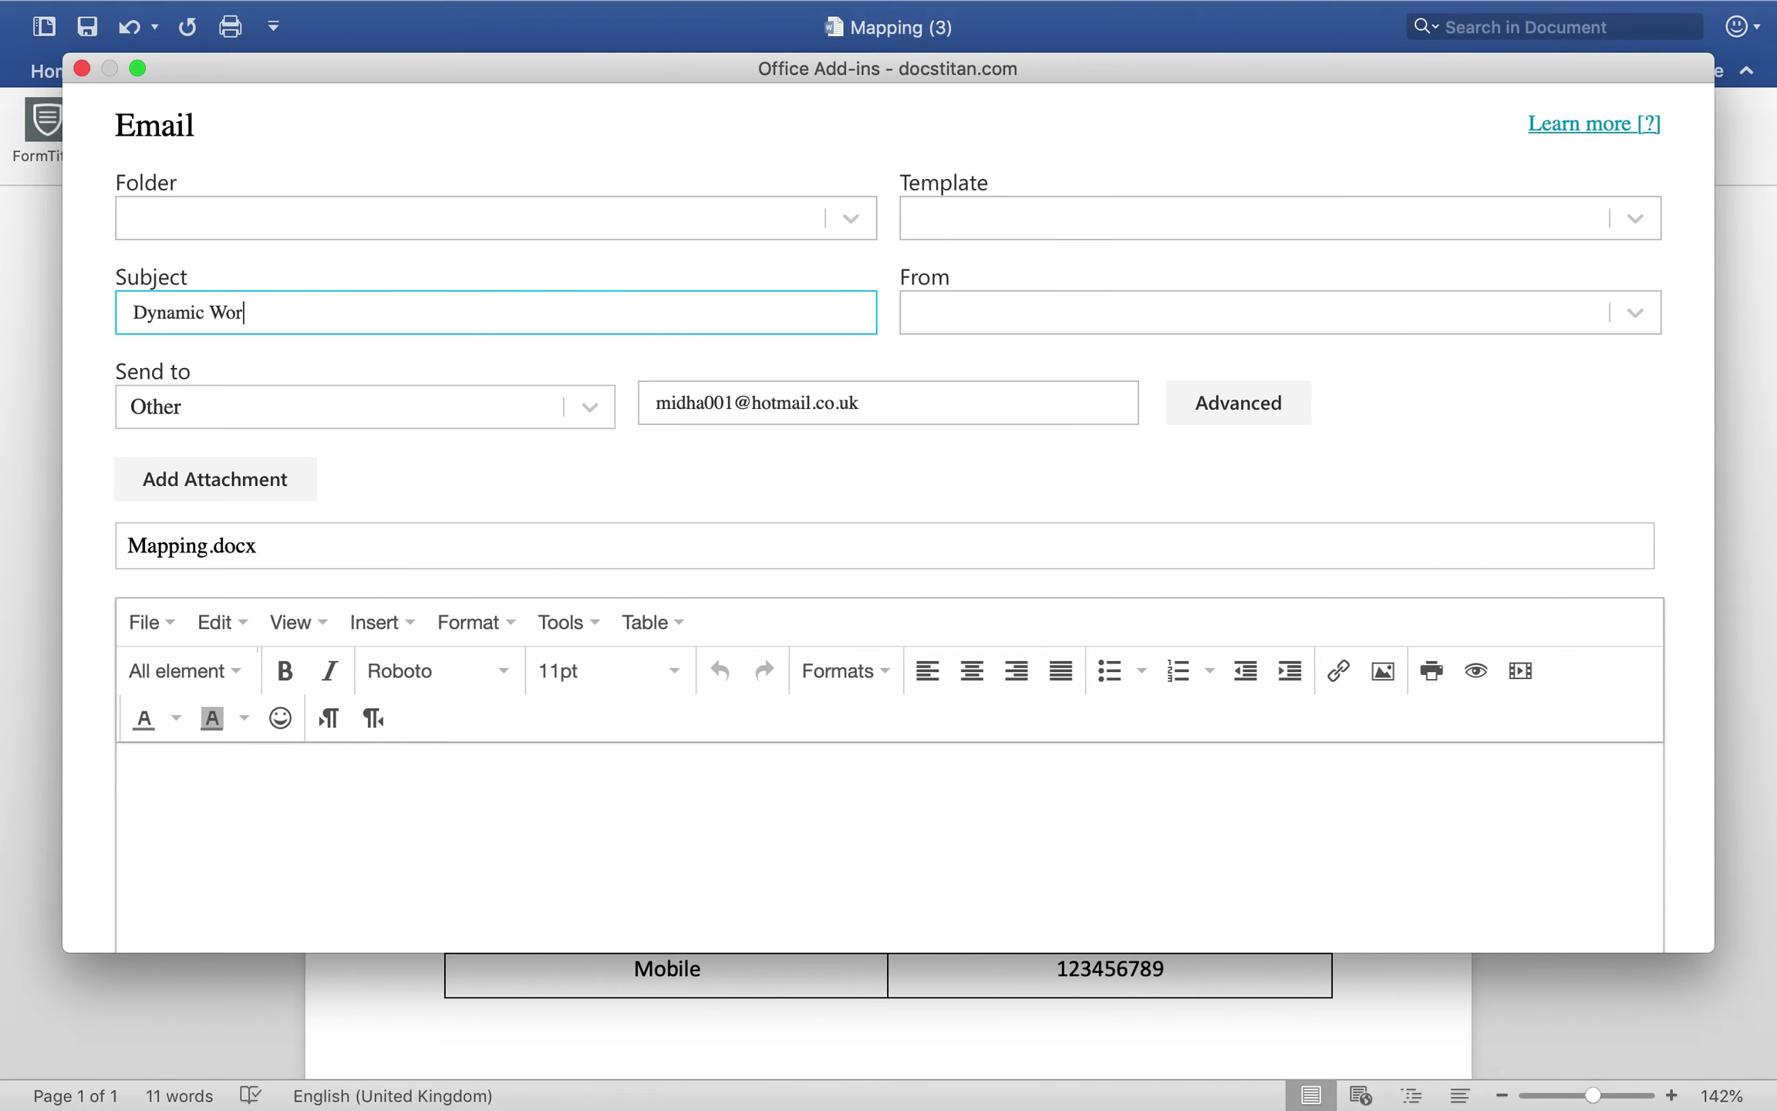
- Examine the email's recipient address and the additional recipient in the advanced mail settings, leaving those settings without saving
left_click(1031, 420)
left_click_drag(1031, 420, 567, 401)
left_click(826, 419)
left_click_drag(952, 396, 580, 400)
left_click(1227, 415)
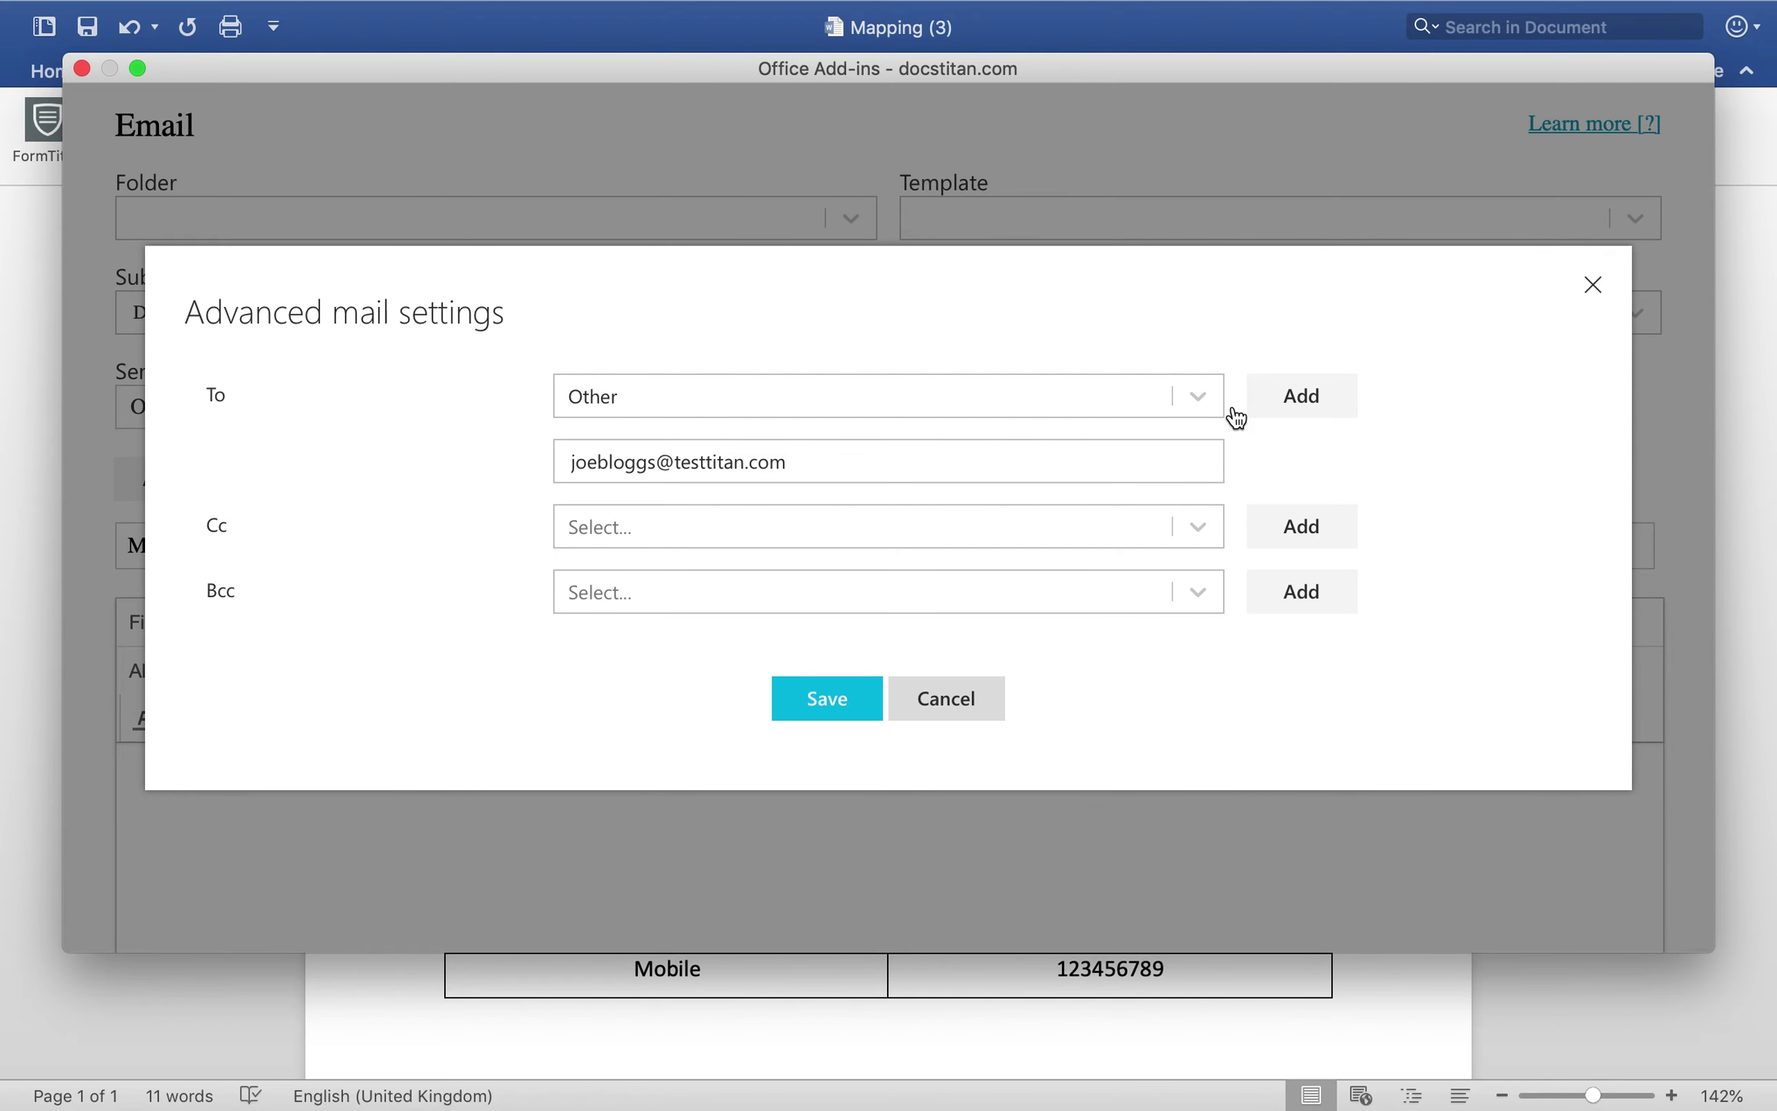
left_click_drag(1011, 455, 435, 449)
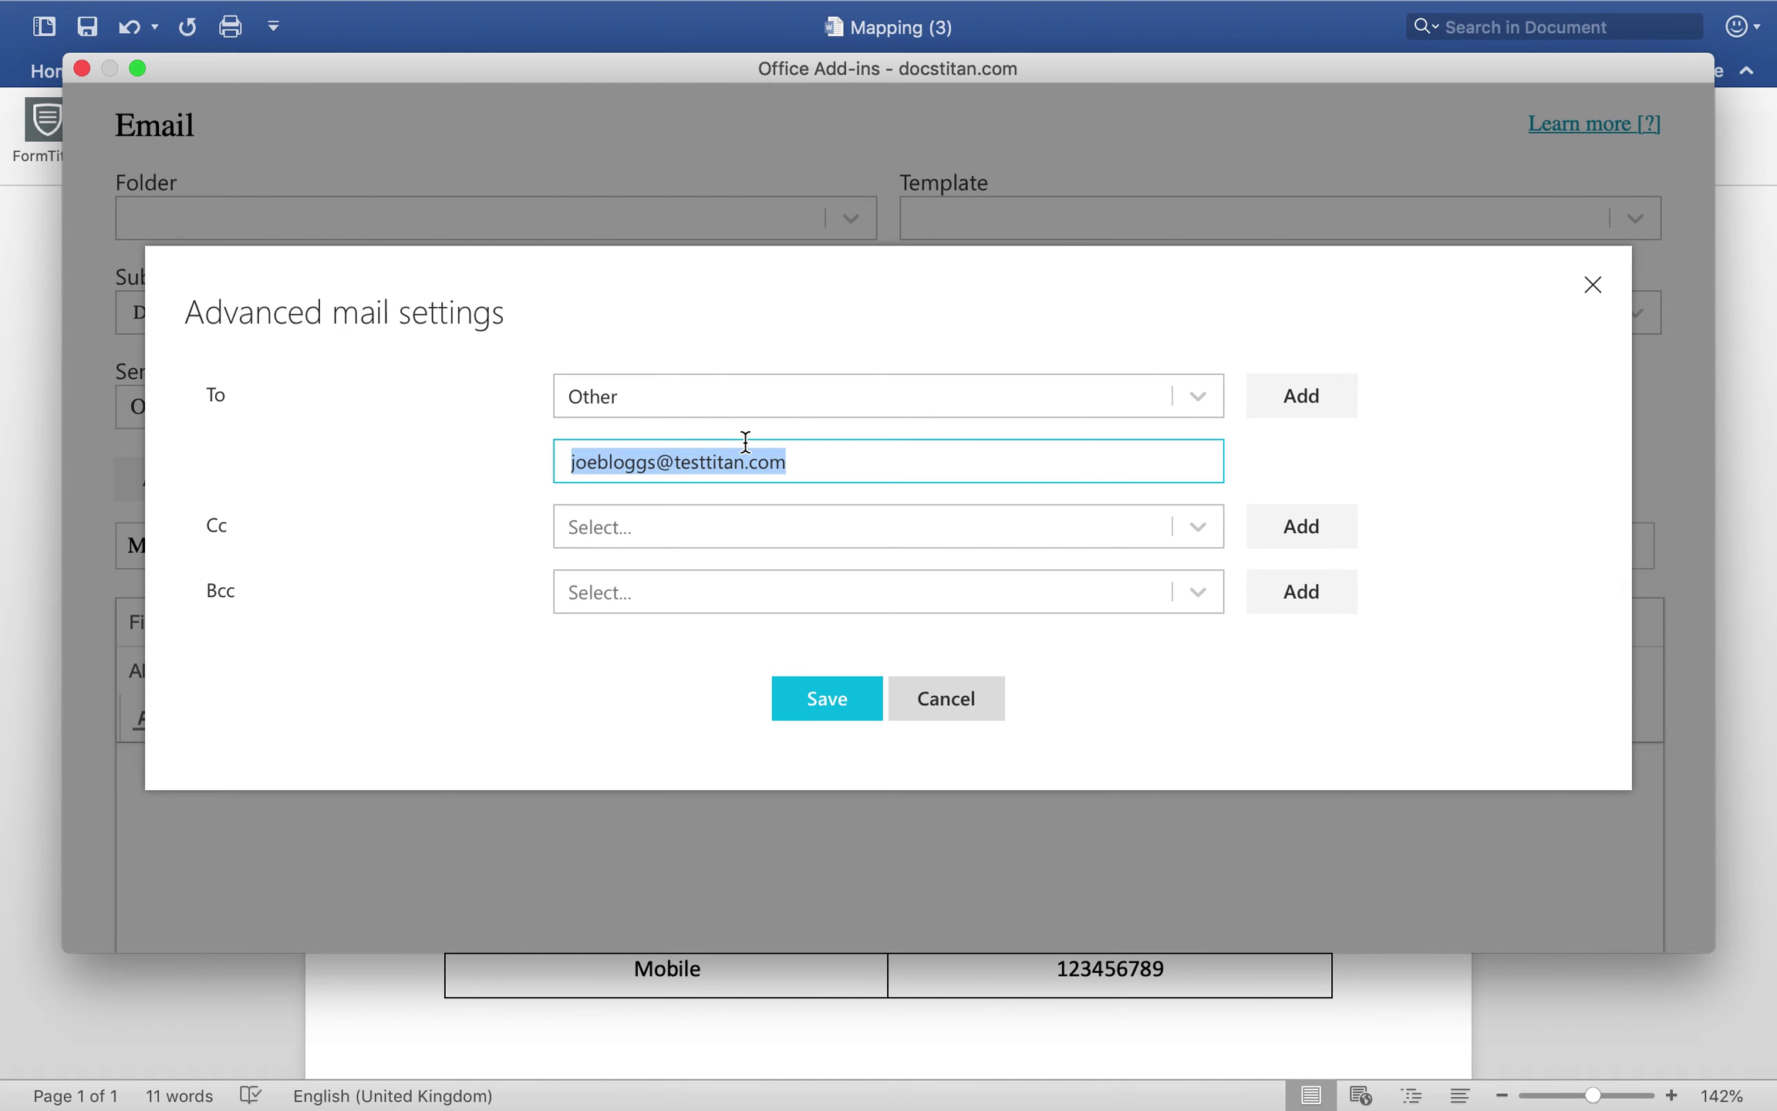
left_click(955, 719)
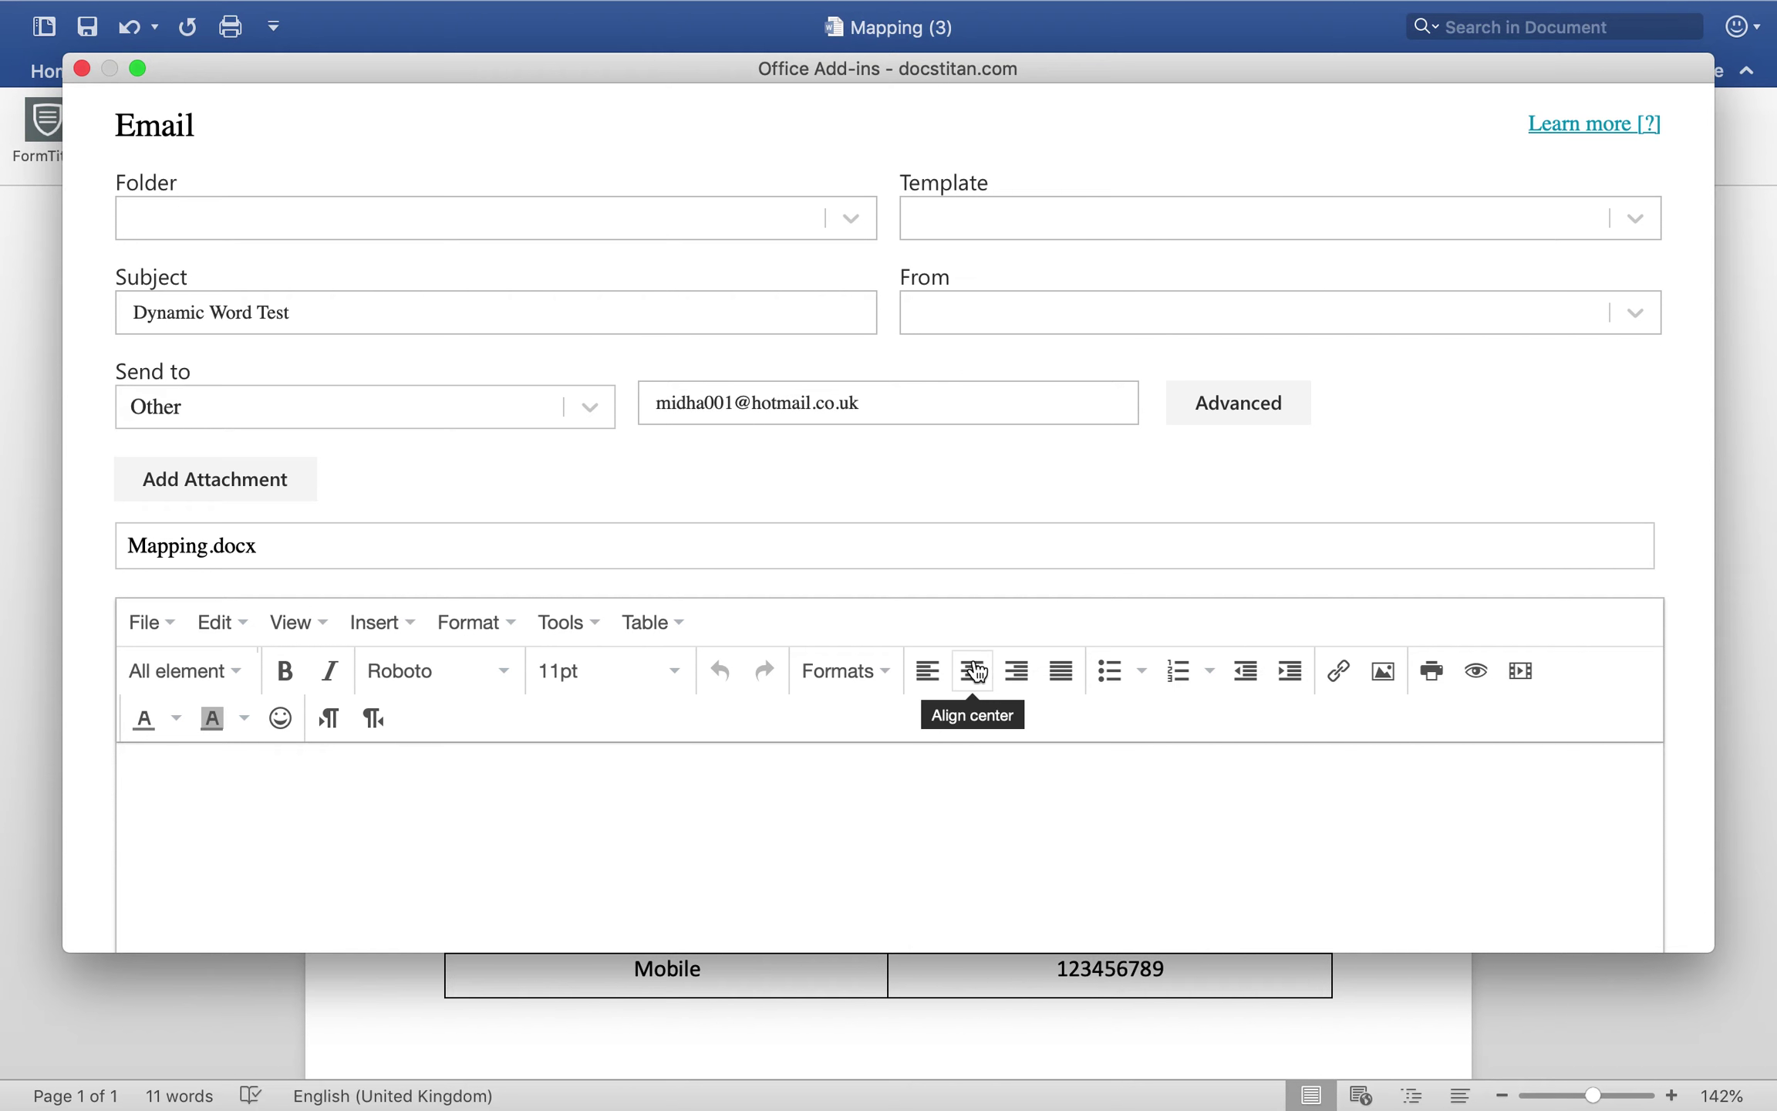
- Write the message "Hello Test, This is word Dynamic Test, Thanks, Titan" and send the email with Mapping.docx attached
scroll(762, 550, "down", 3)
left_click(609, 607)
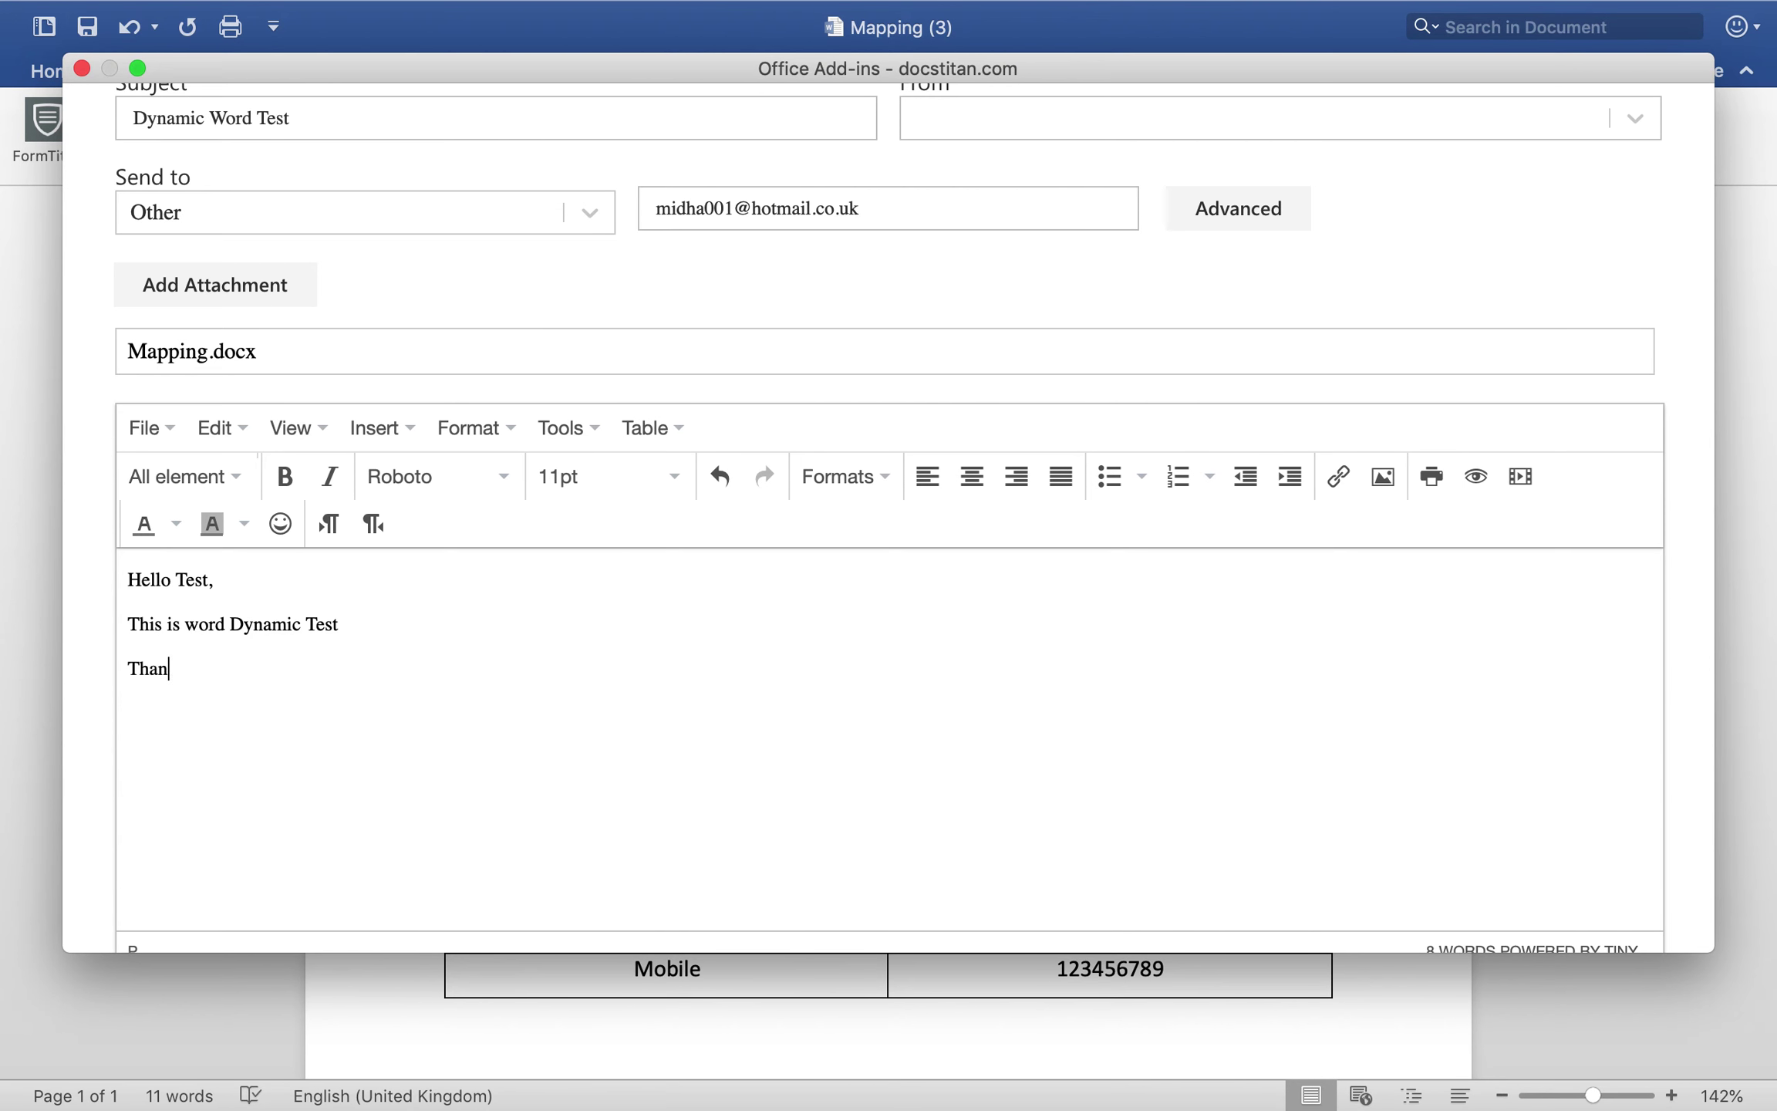
scroll(1139, 730, "down", 1)
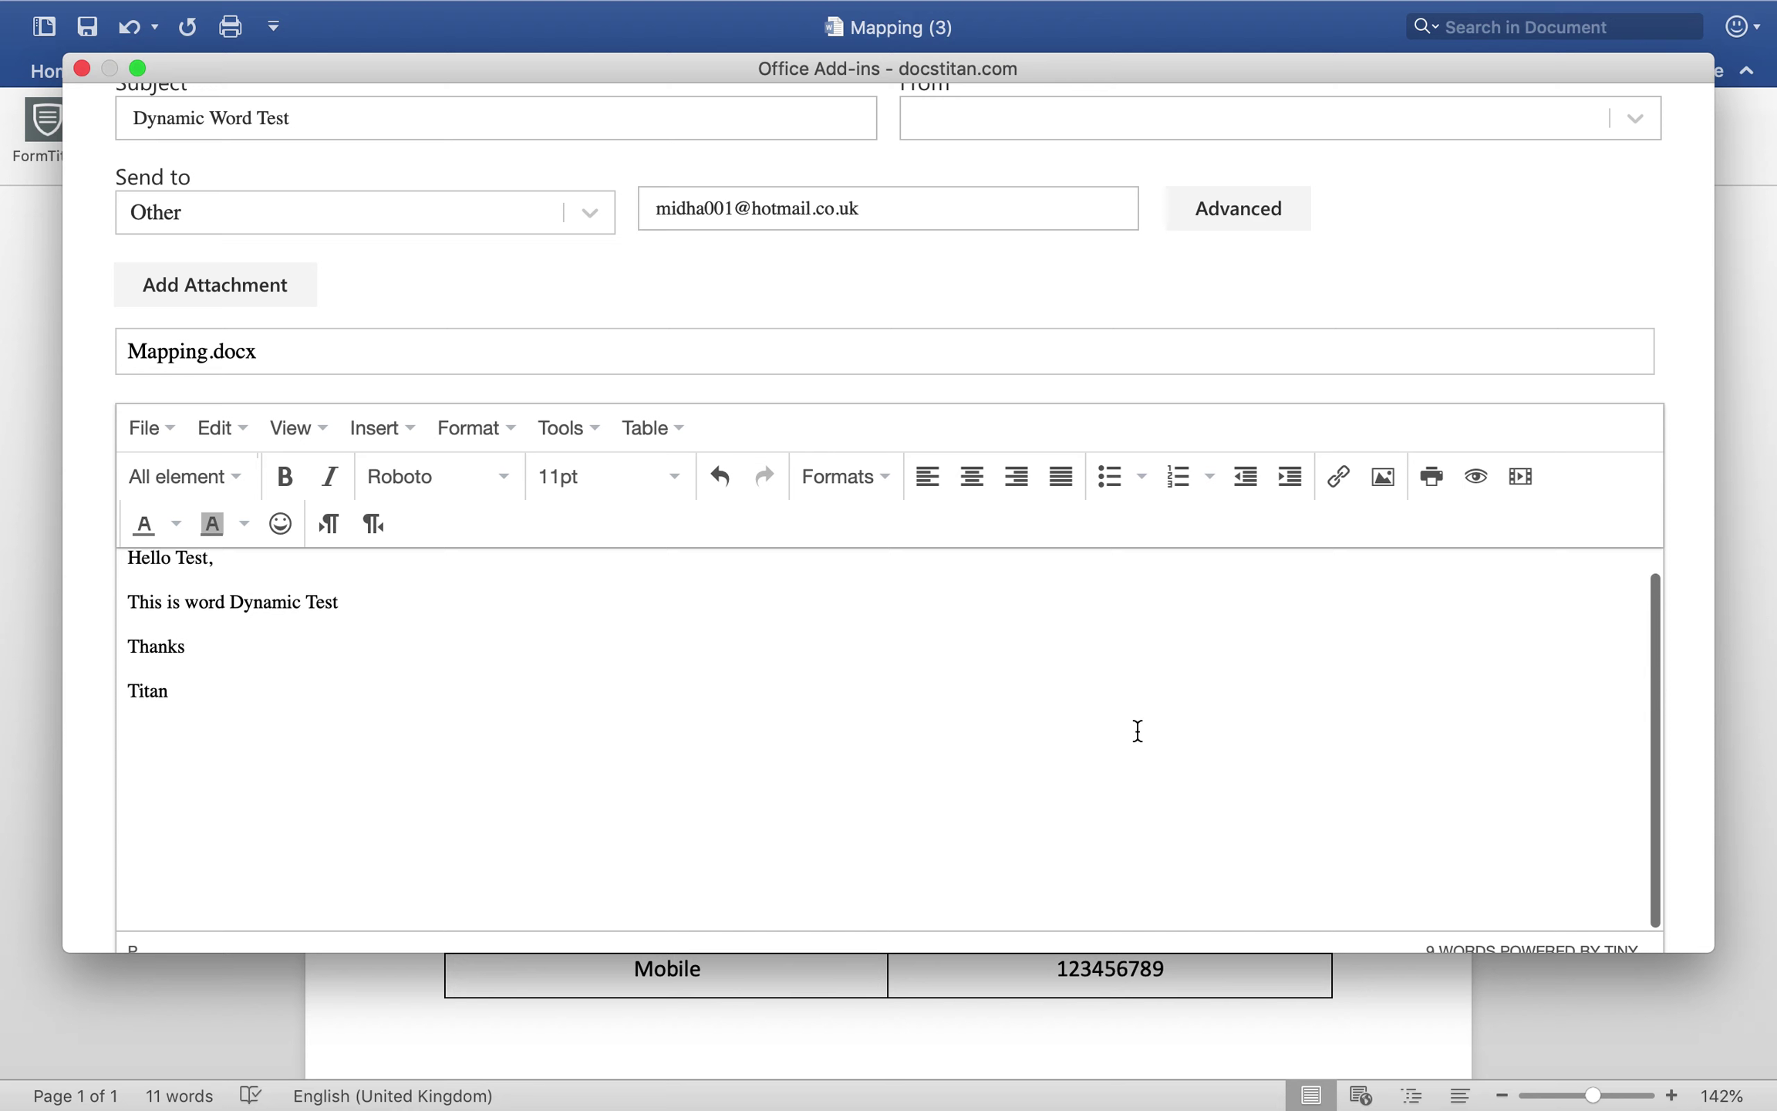
scroll(1687, 689, "down", 3)
scroll(1687, 688, "down", 1)
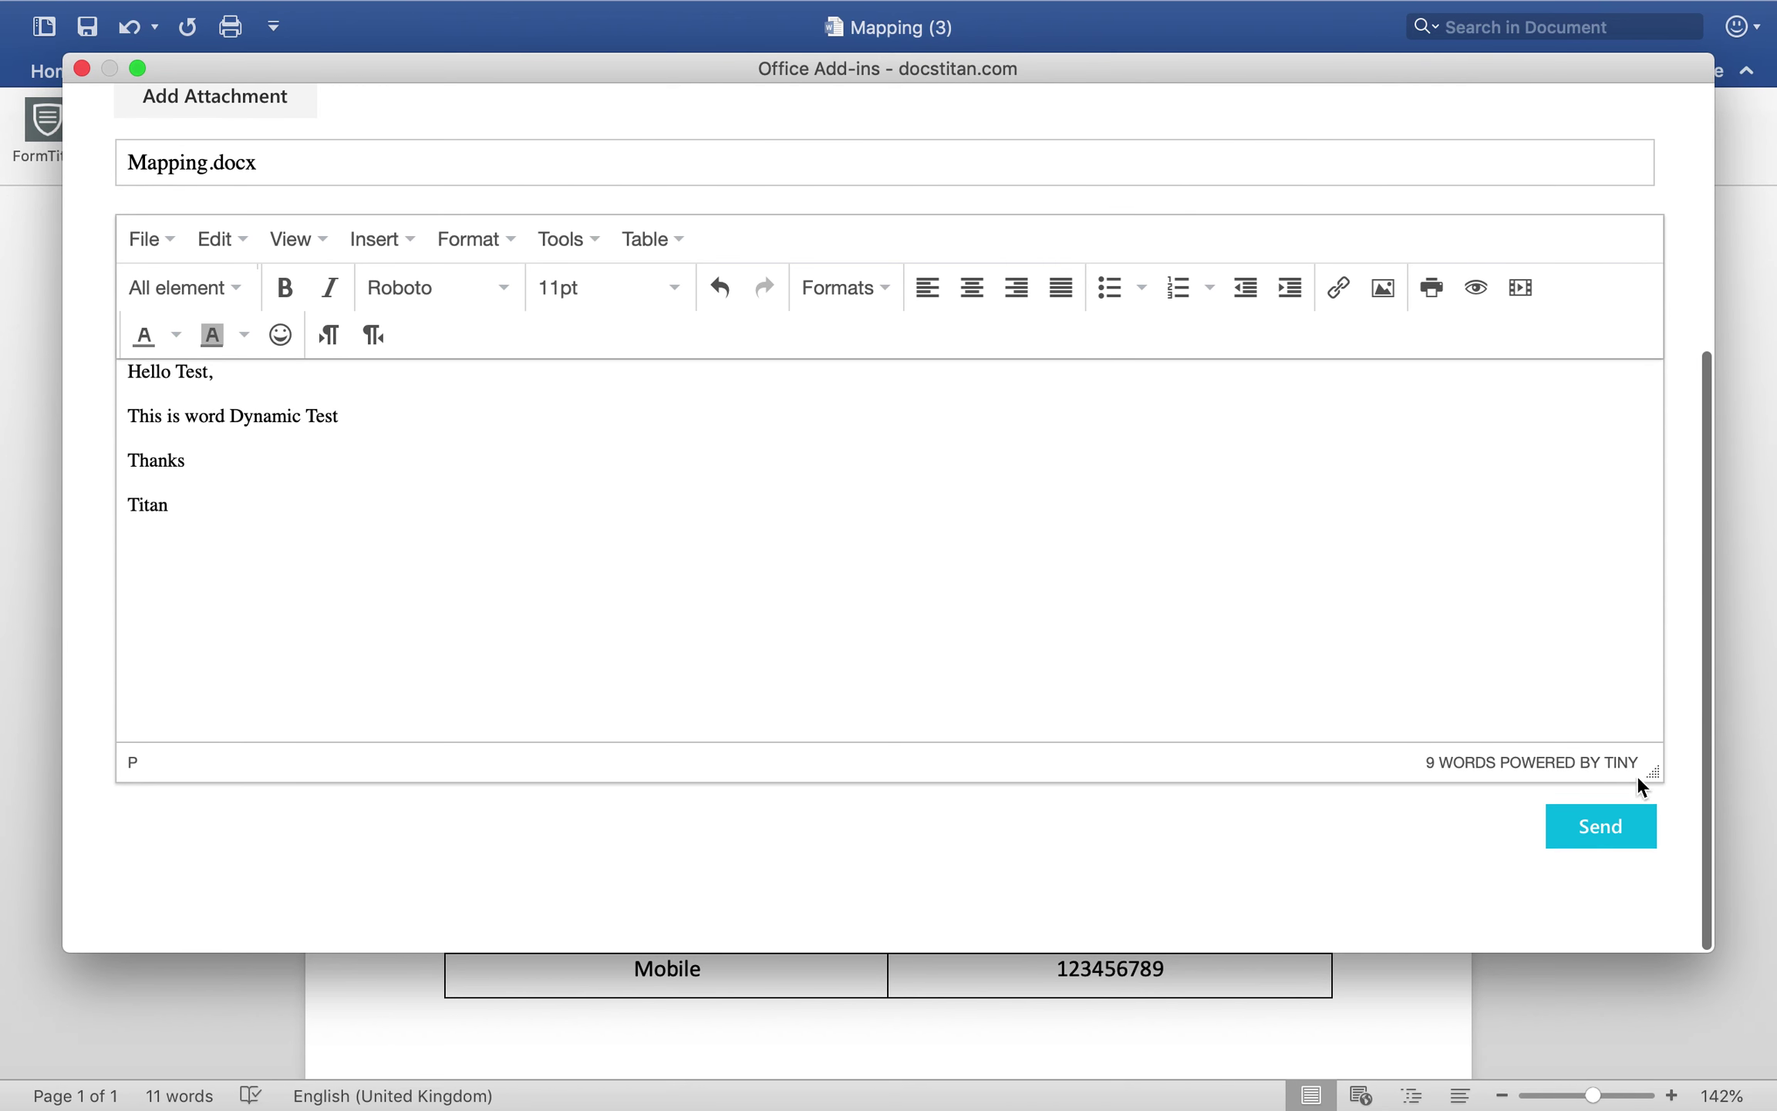
left_click(1615, 822)
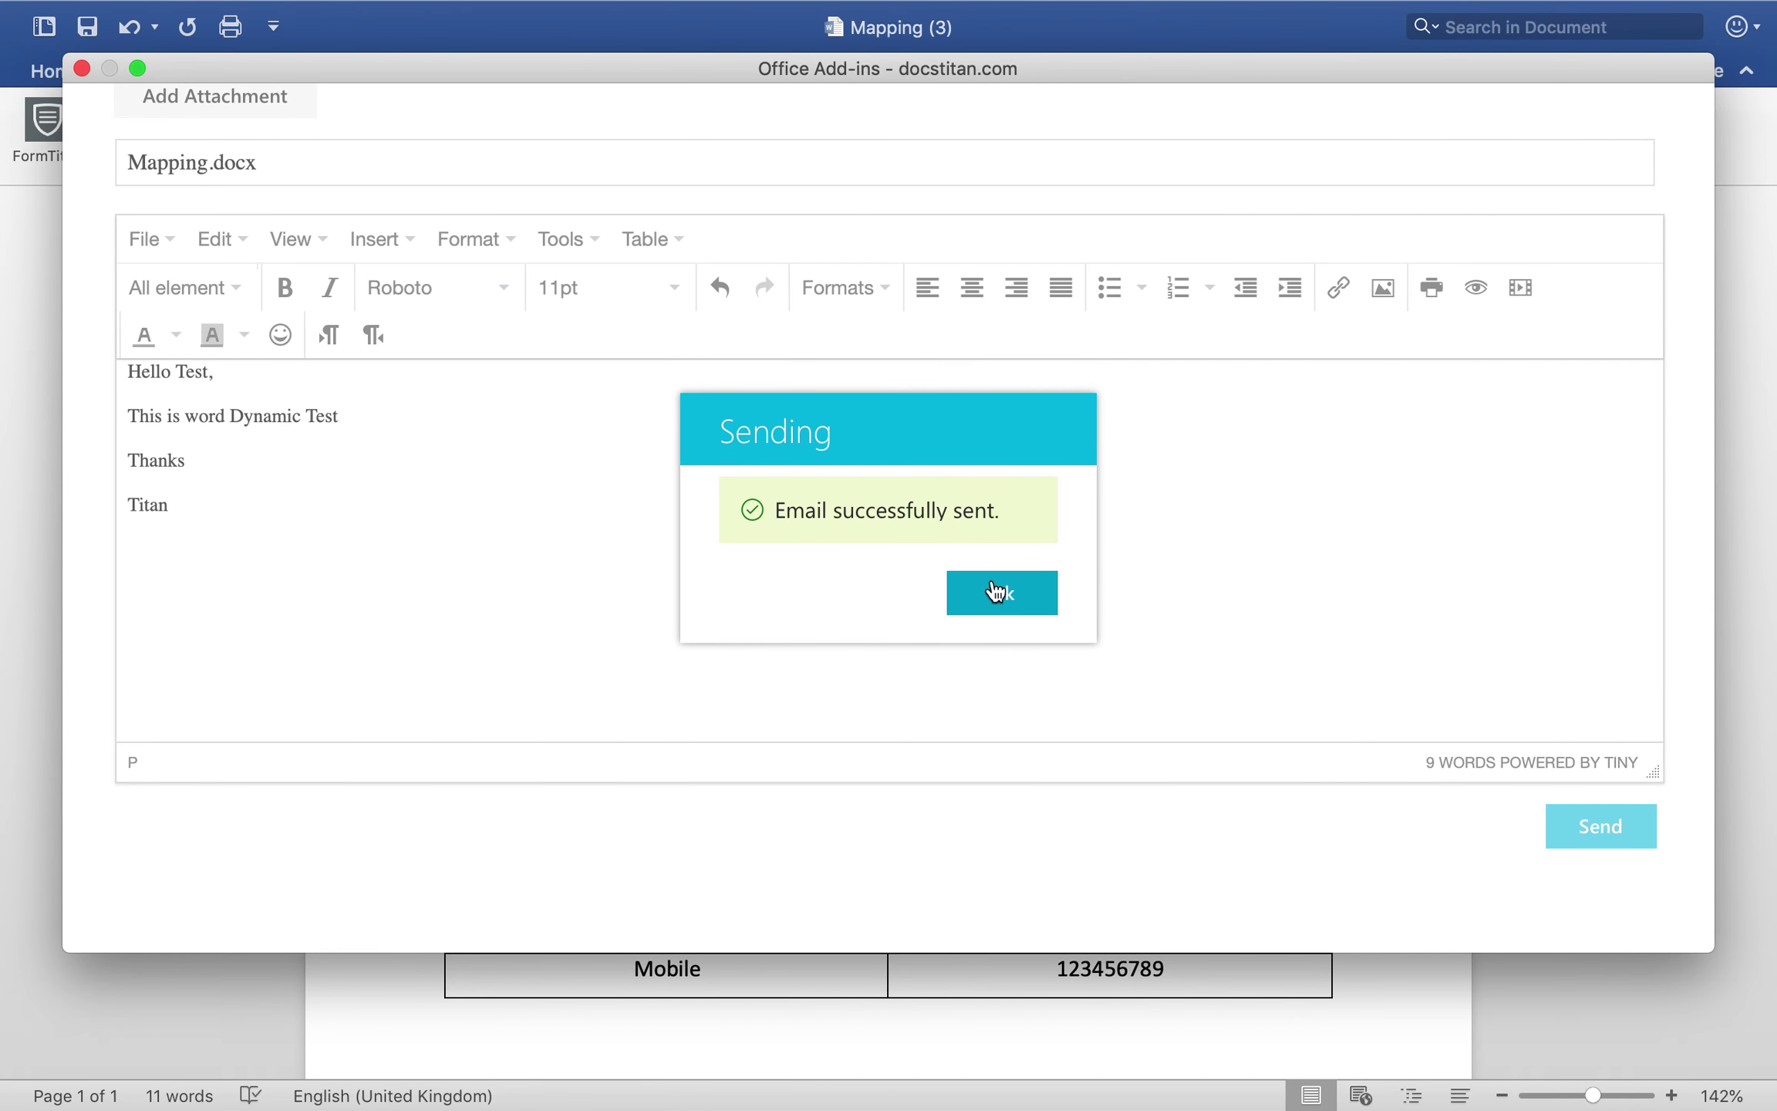
left_click(1026, 592)
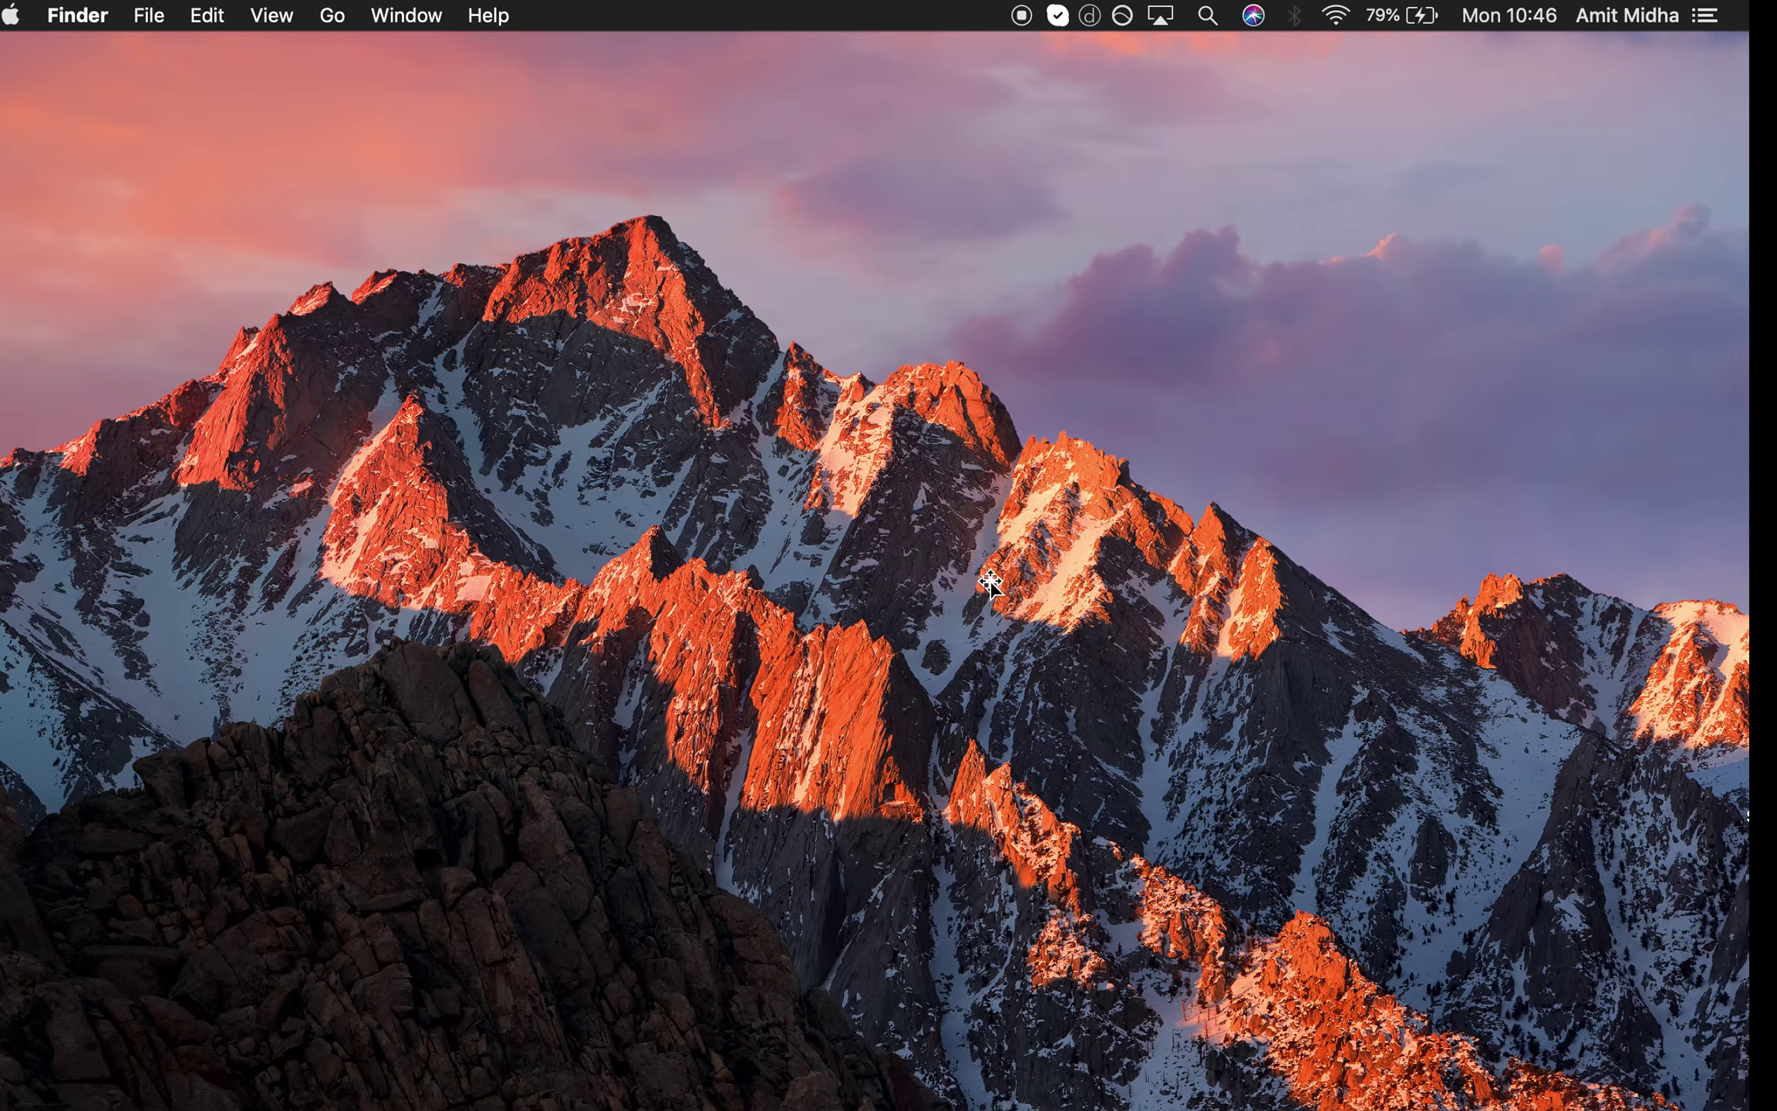
- Switch to the Outlook mailbox in Chrome and close the preview of Mapping.pdf
key("ctrl+Right")
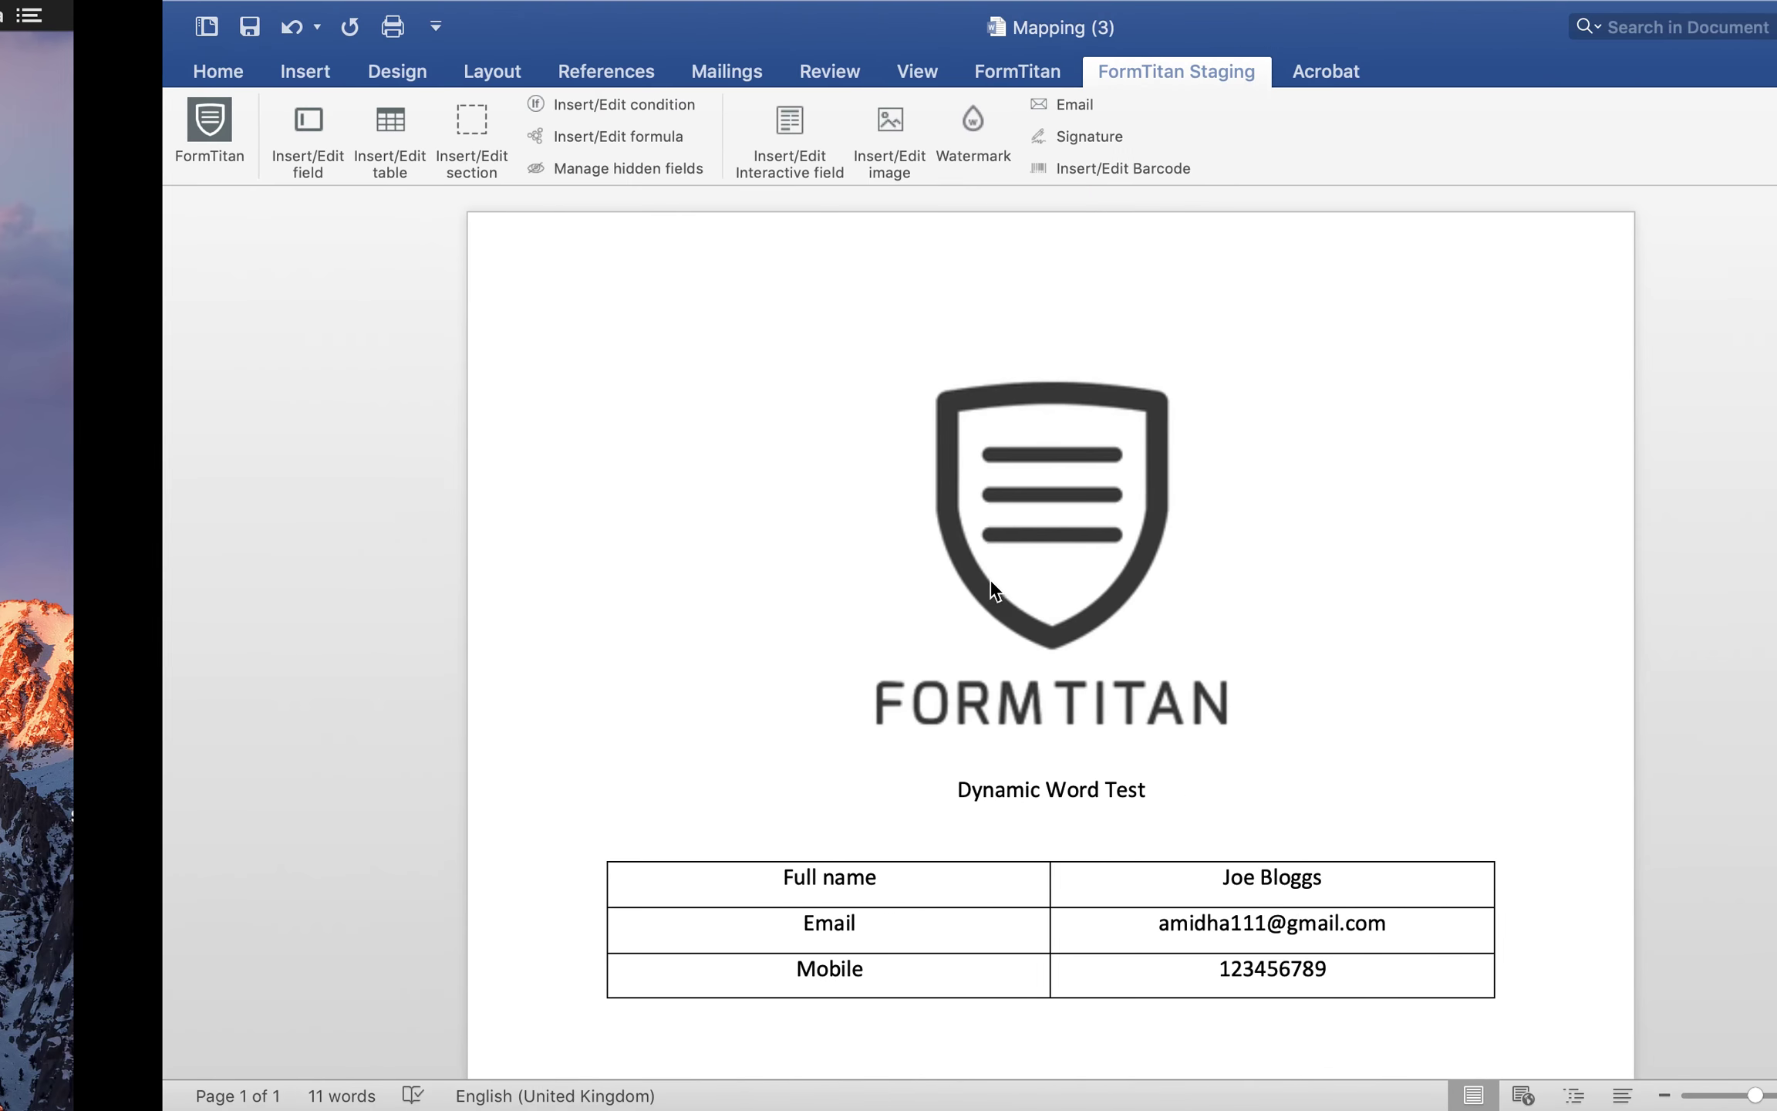
key("ctrl+Left")
key("ctrl+Left")
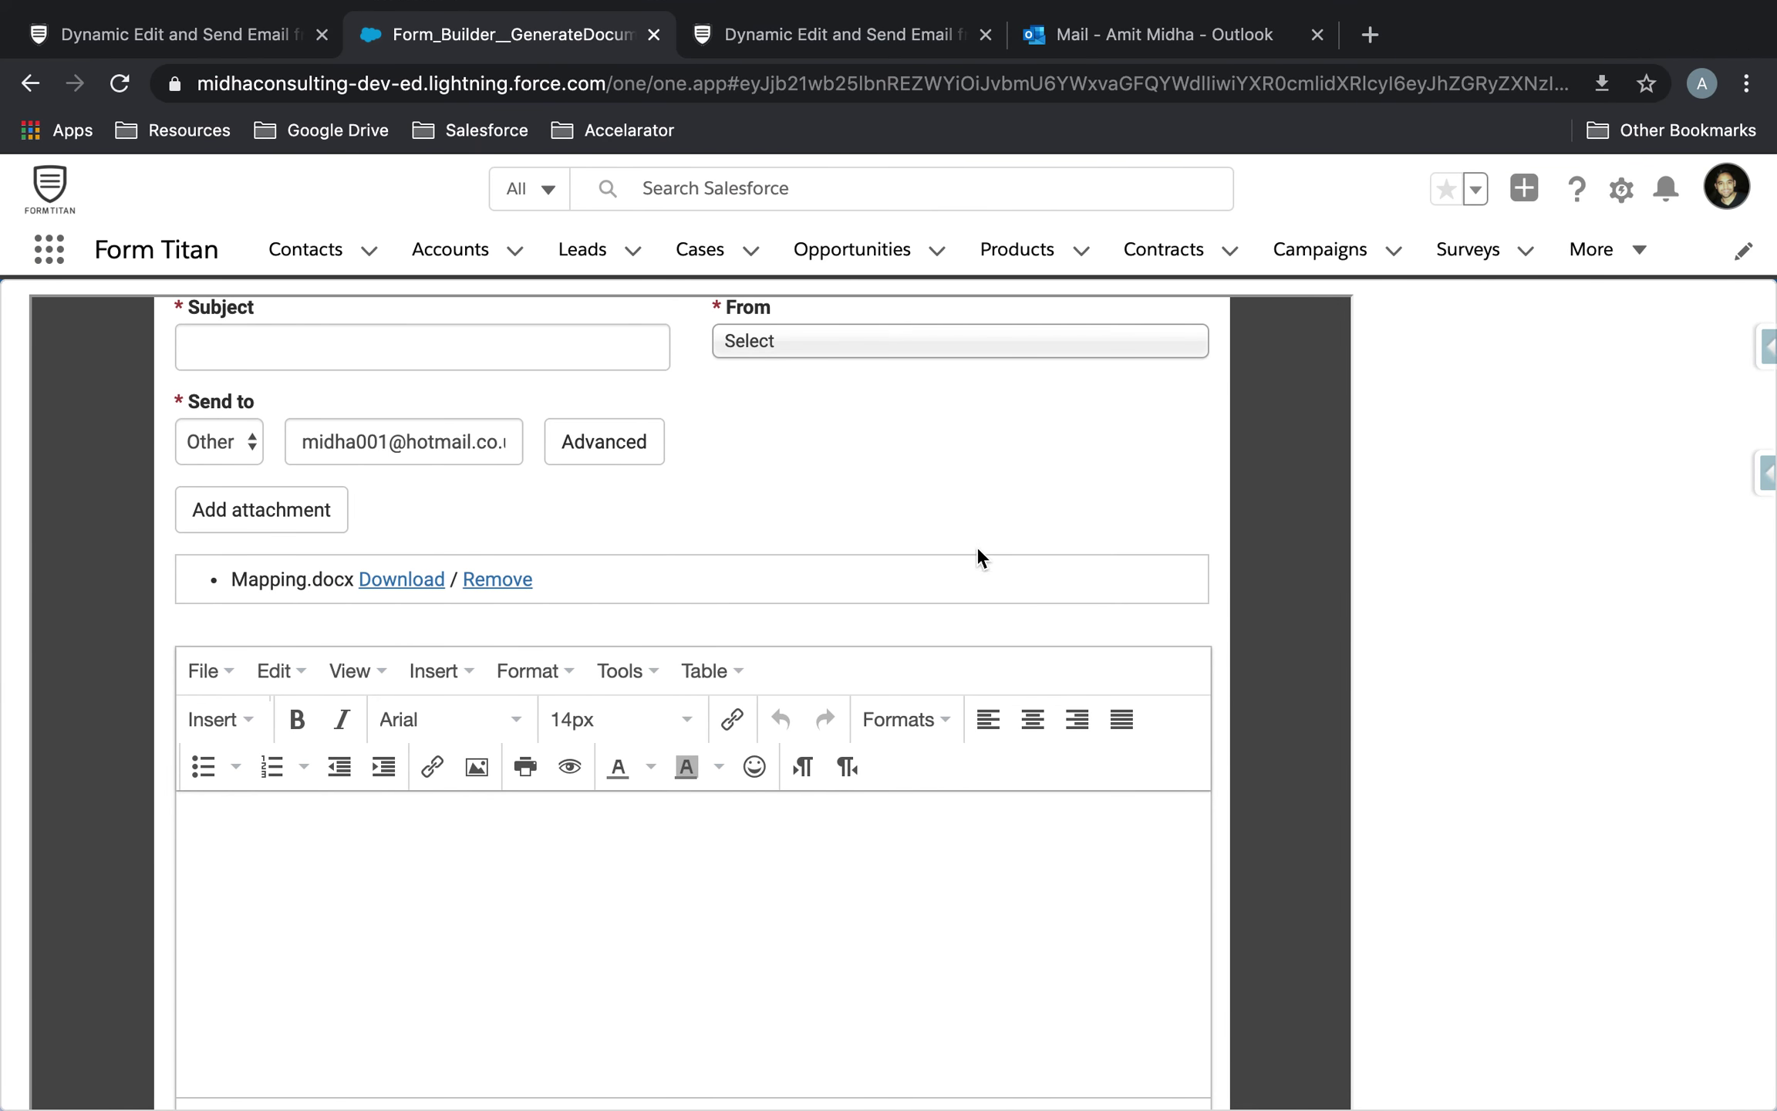
left_click(1236, 42)
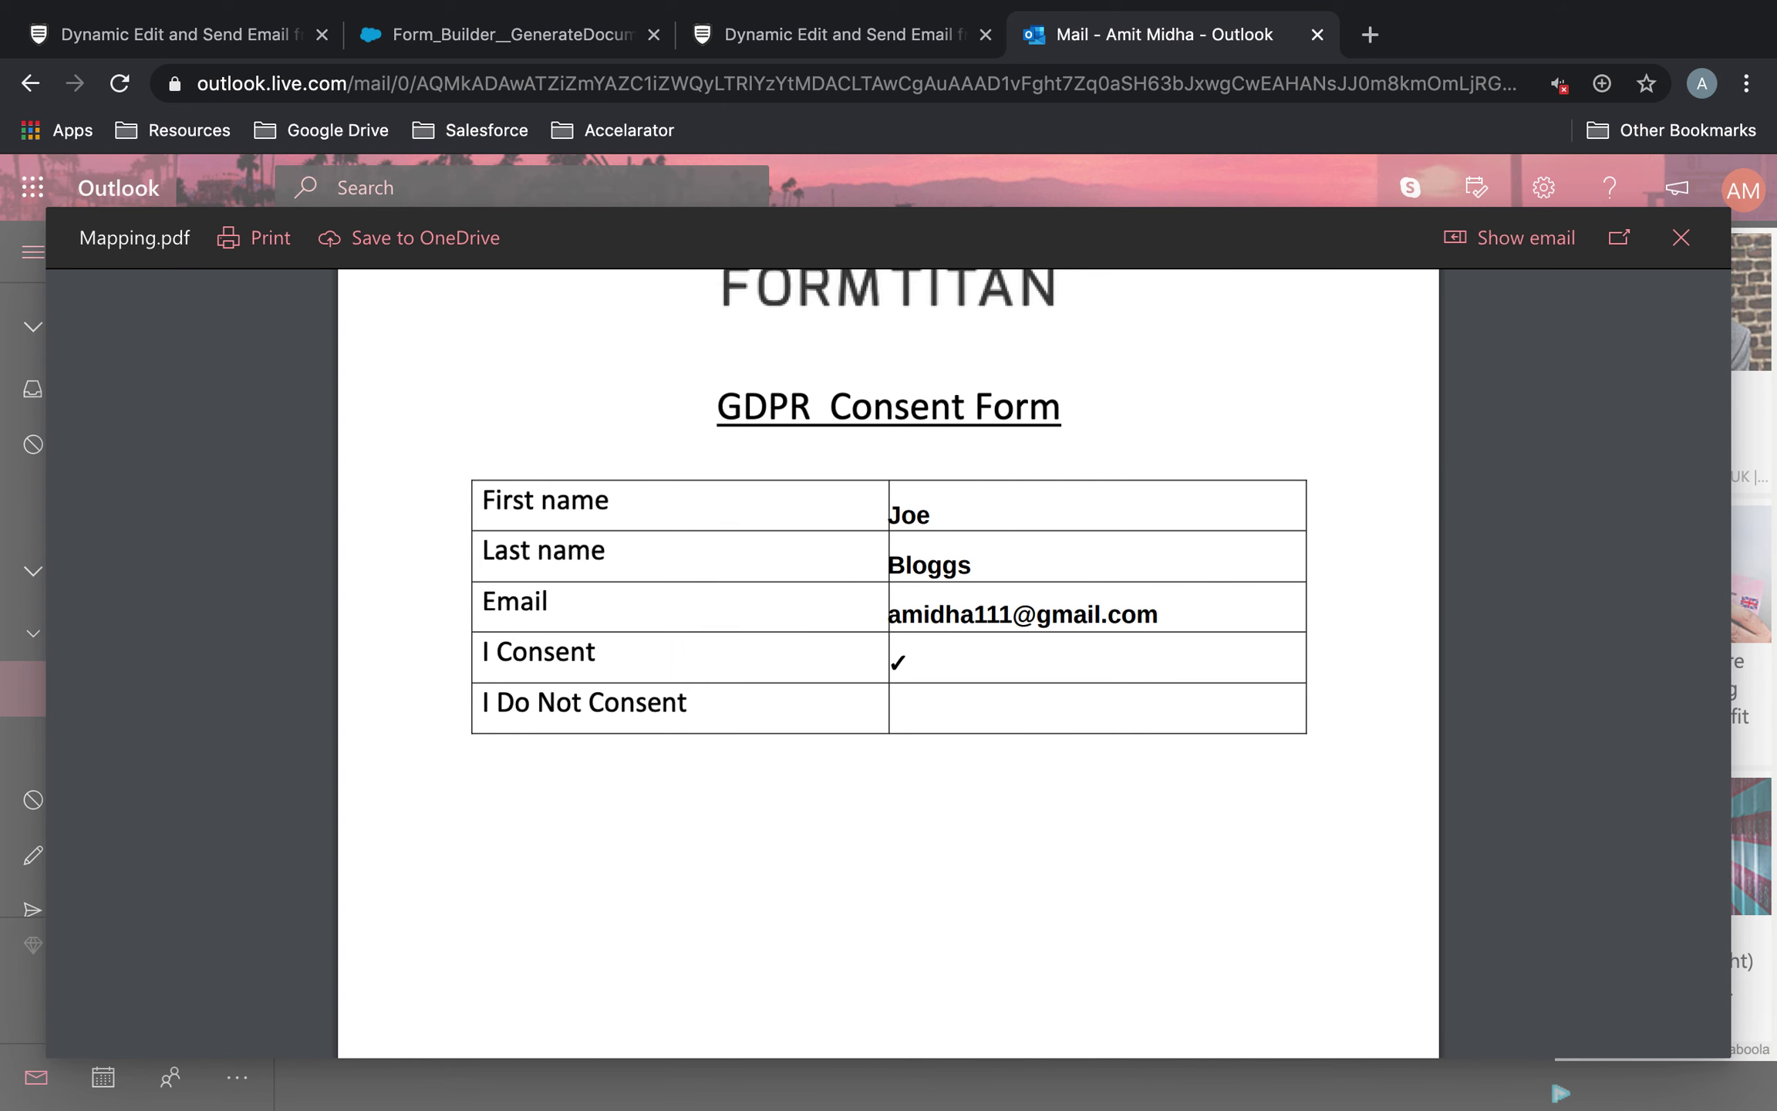
left_click(1680, 239)
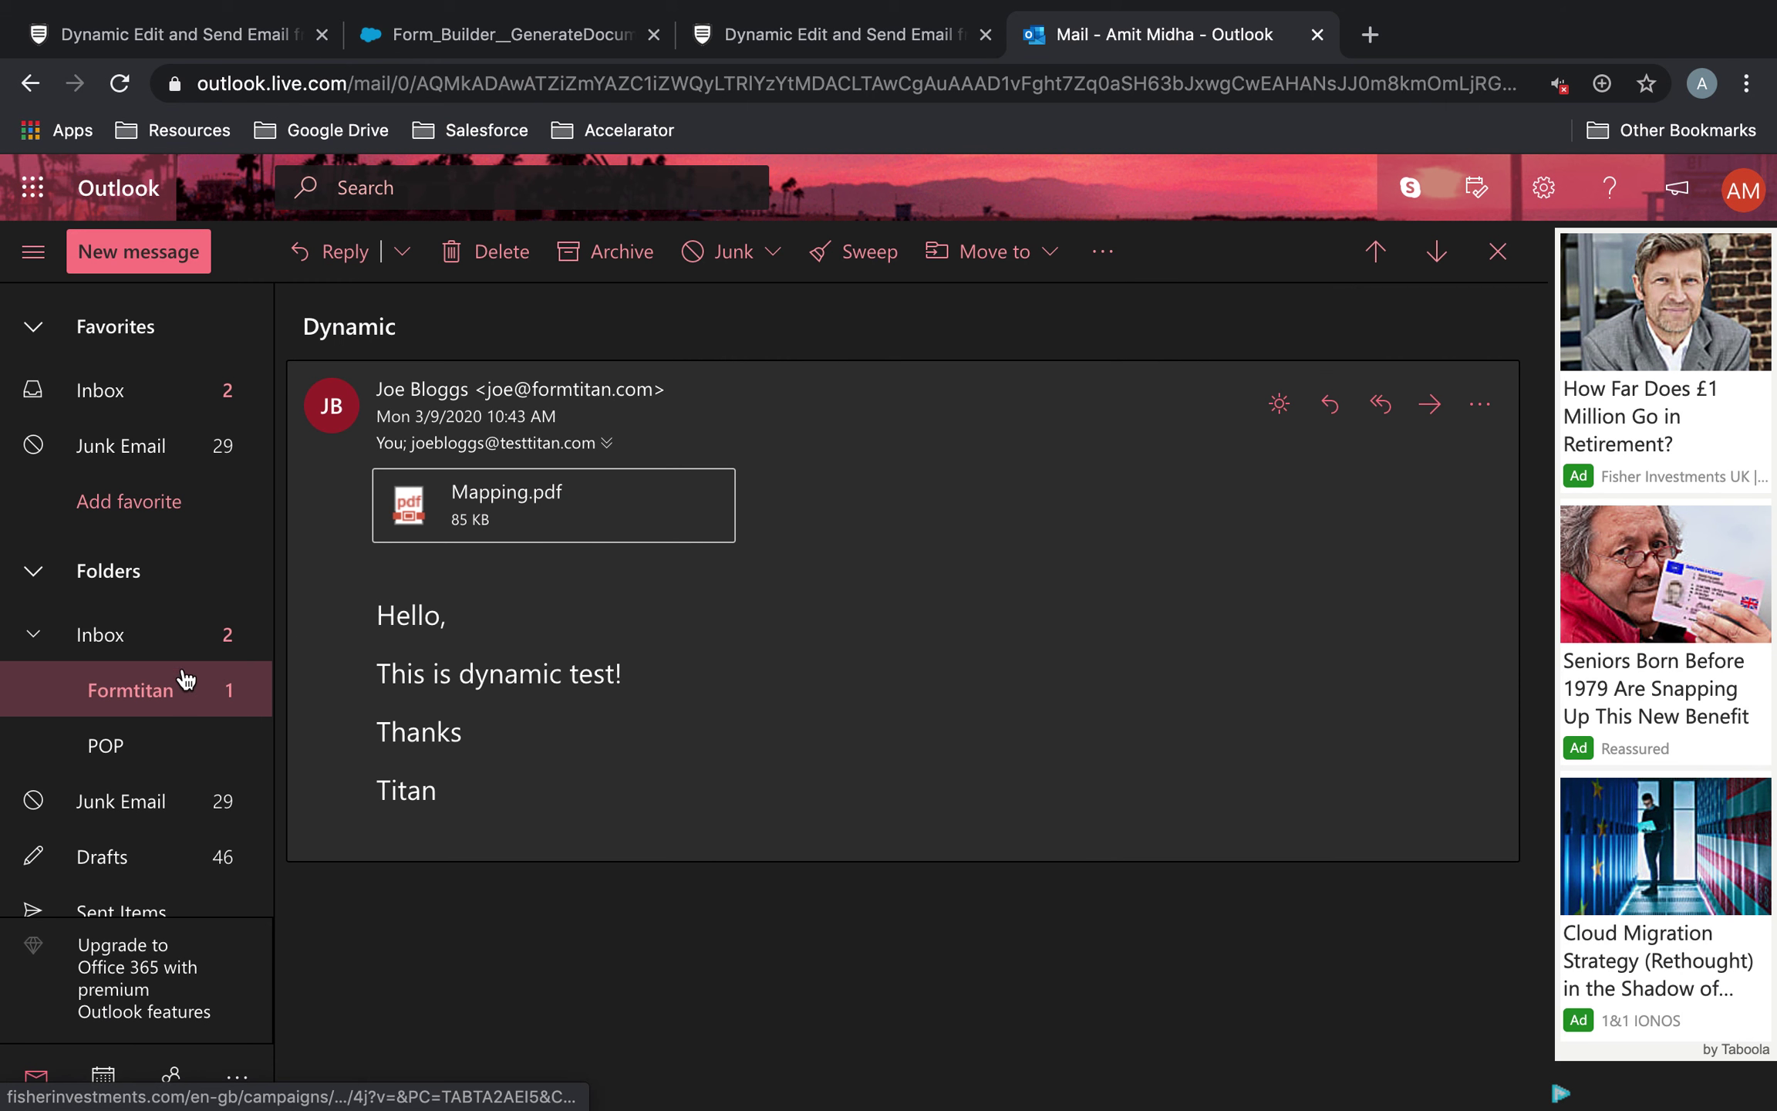
- Open the "Dynamic Word Test" email in the Formtitan folder and preview its Mapping.docx attachment
left_click(151, 696)
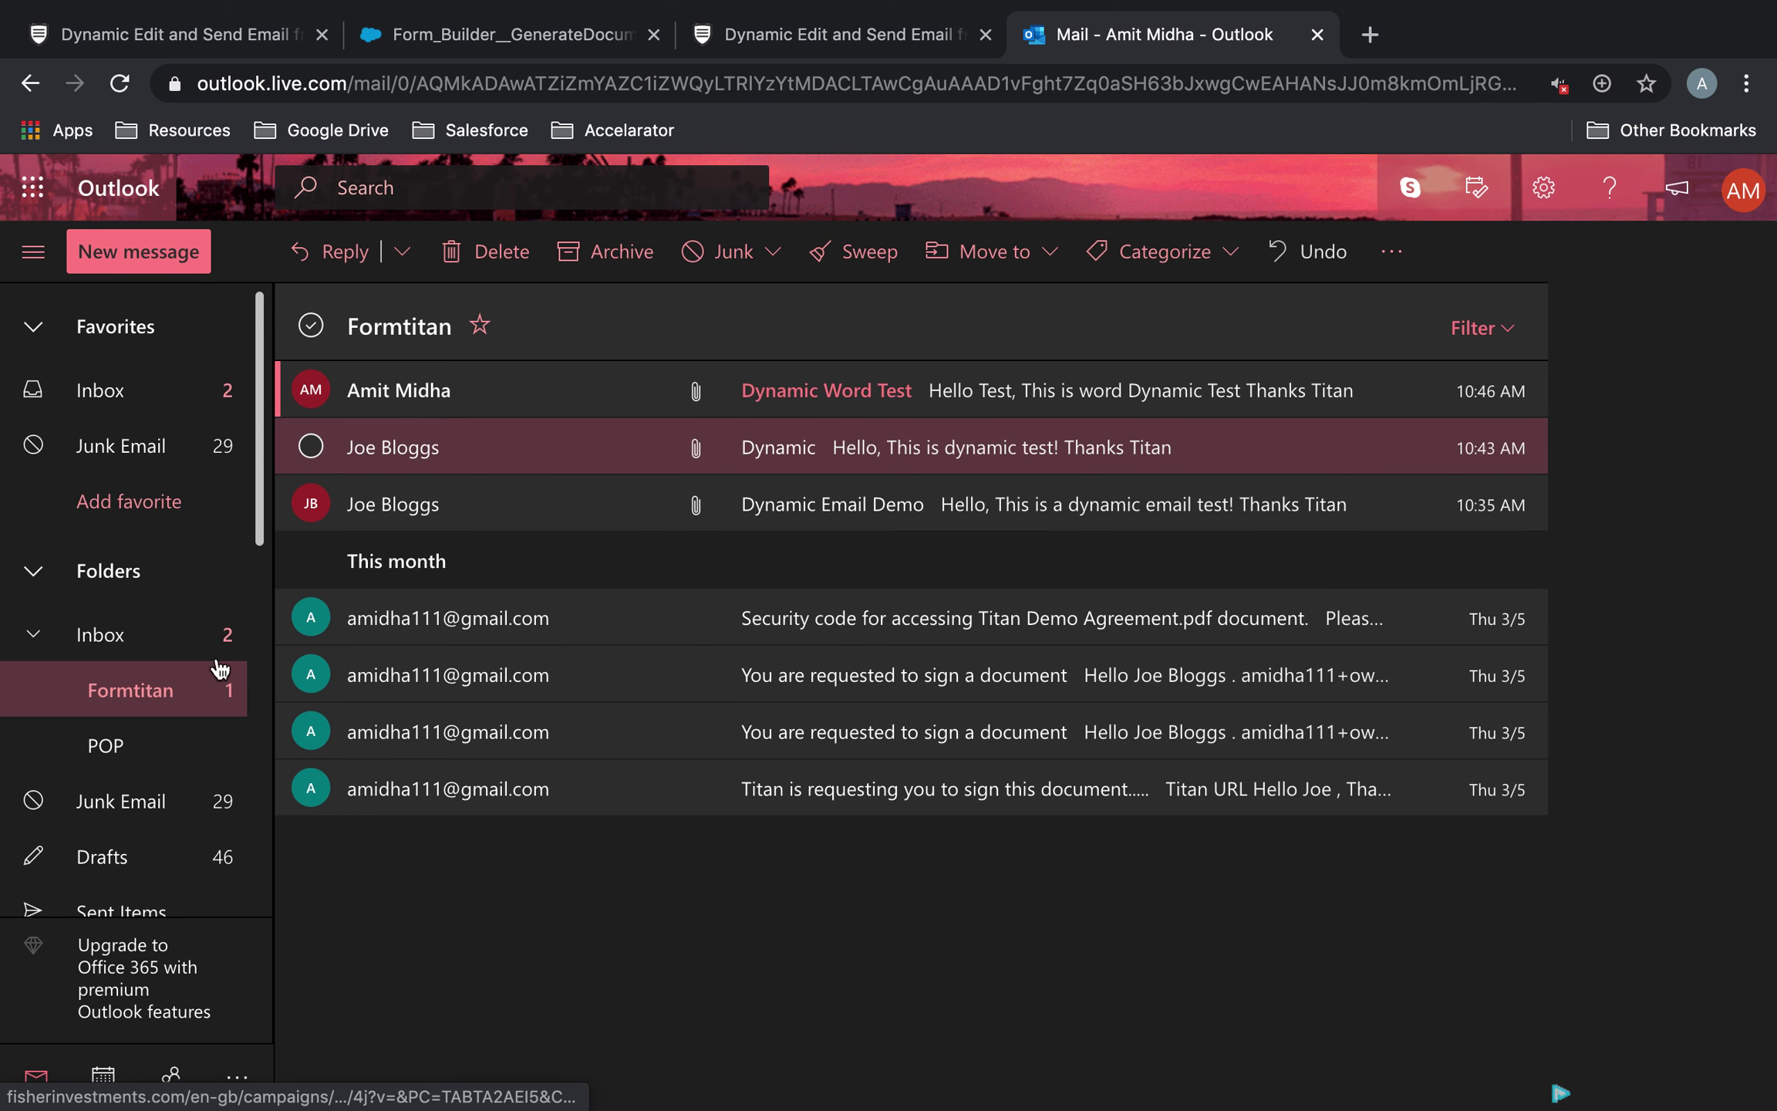
left_click(947, 389)
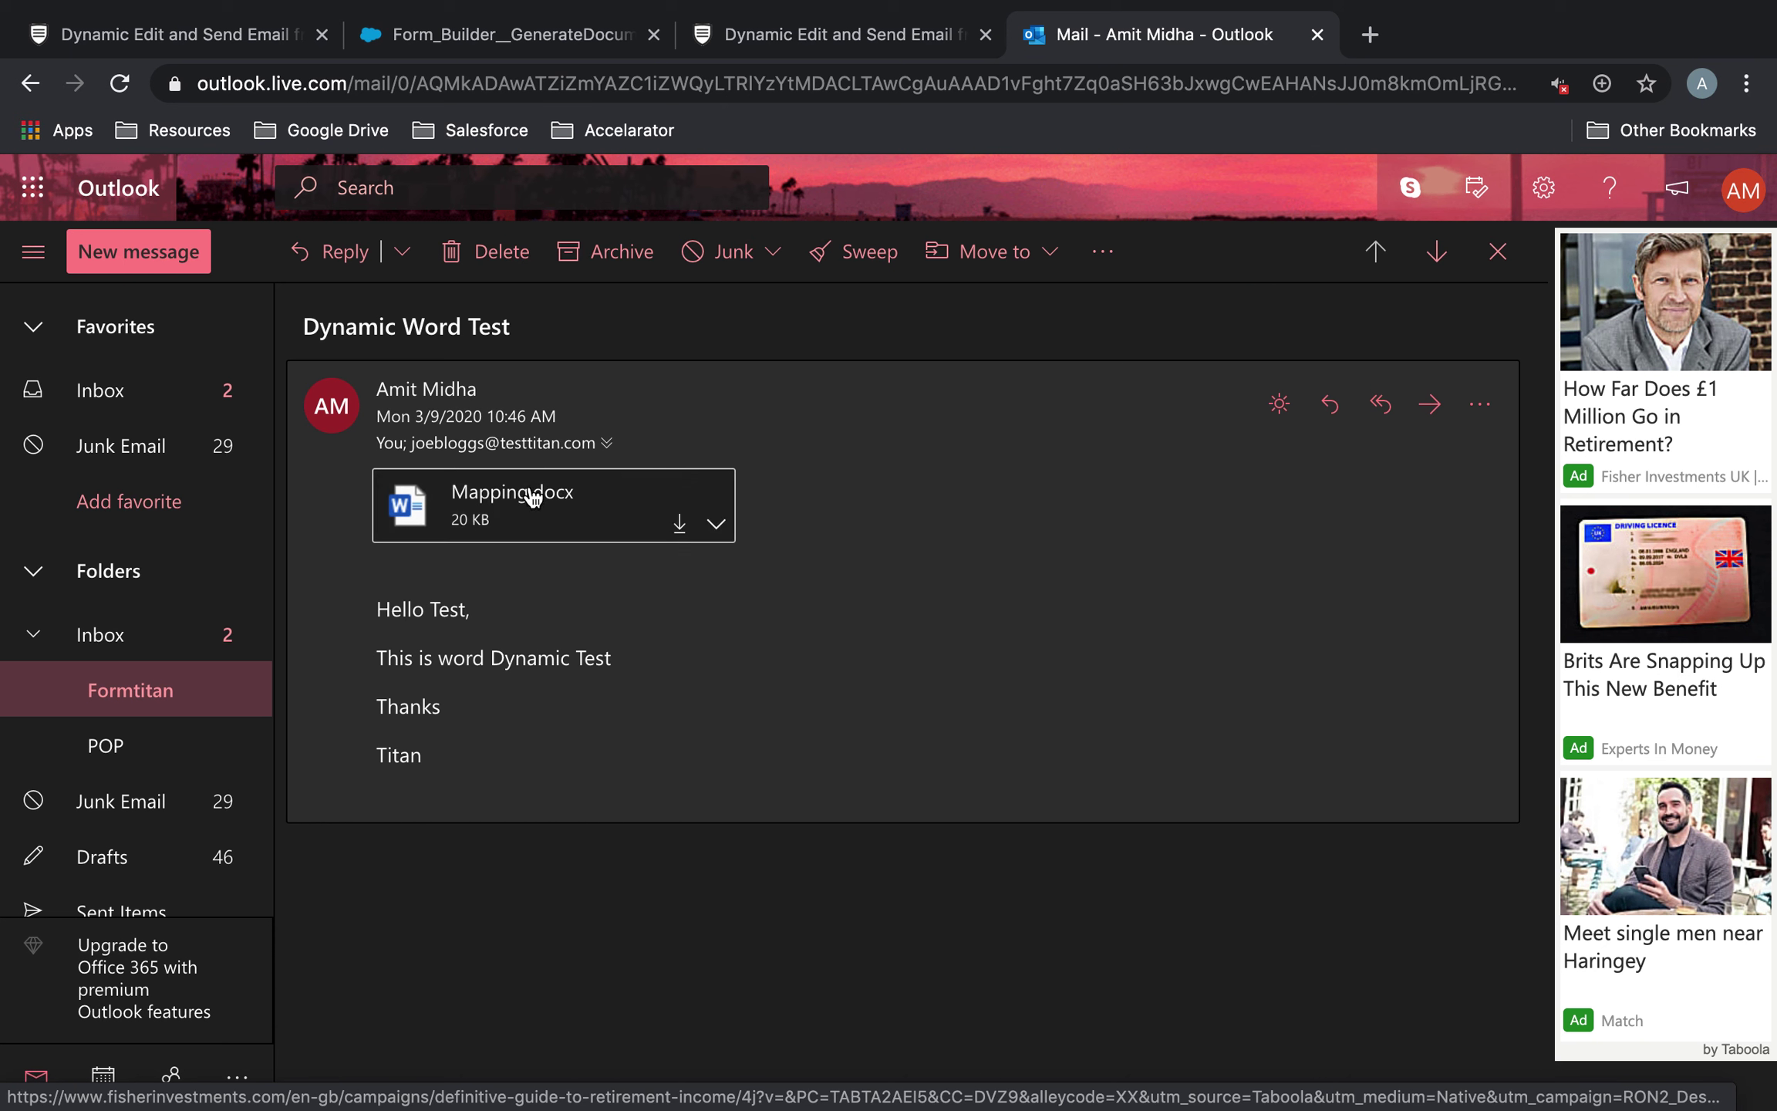
left_click(533, 497)
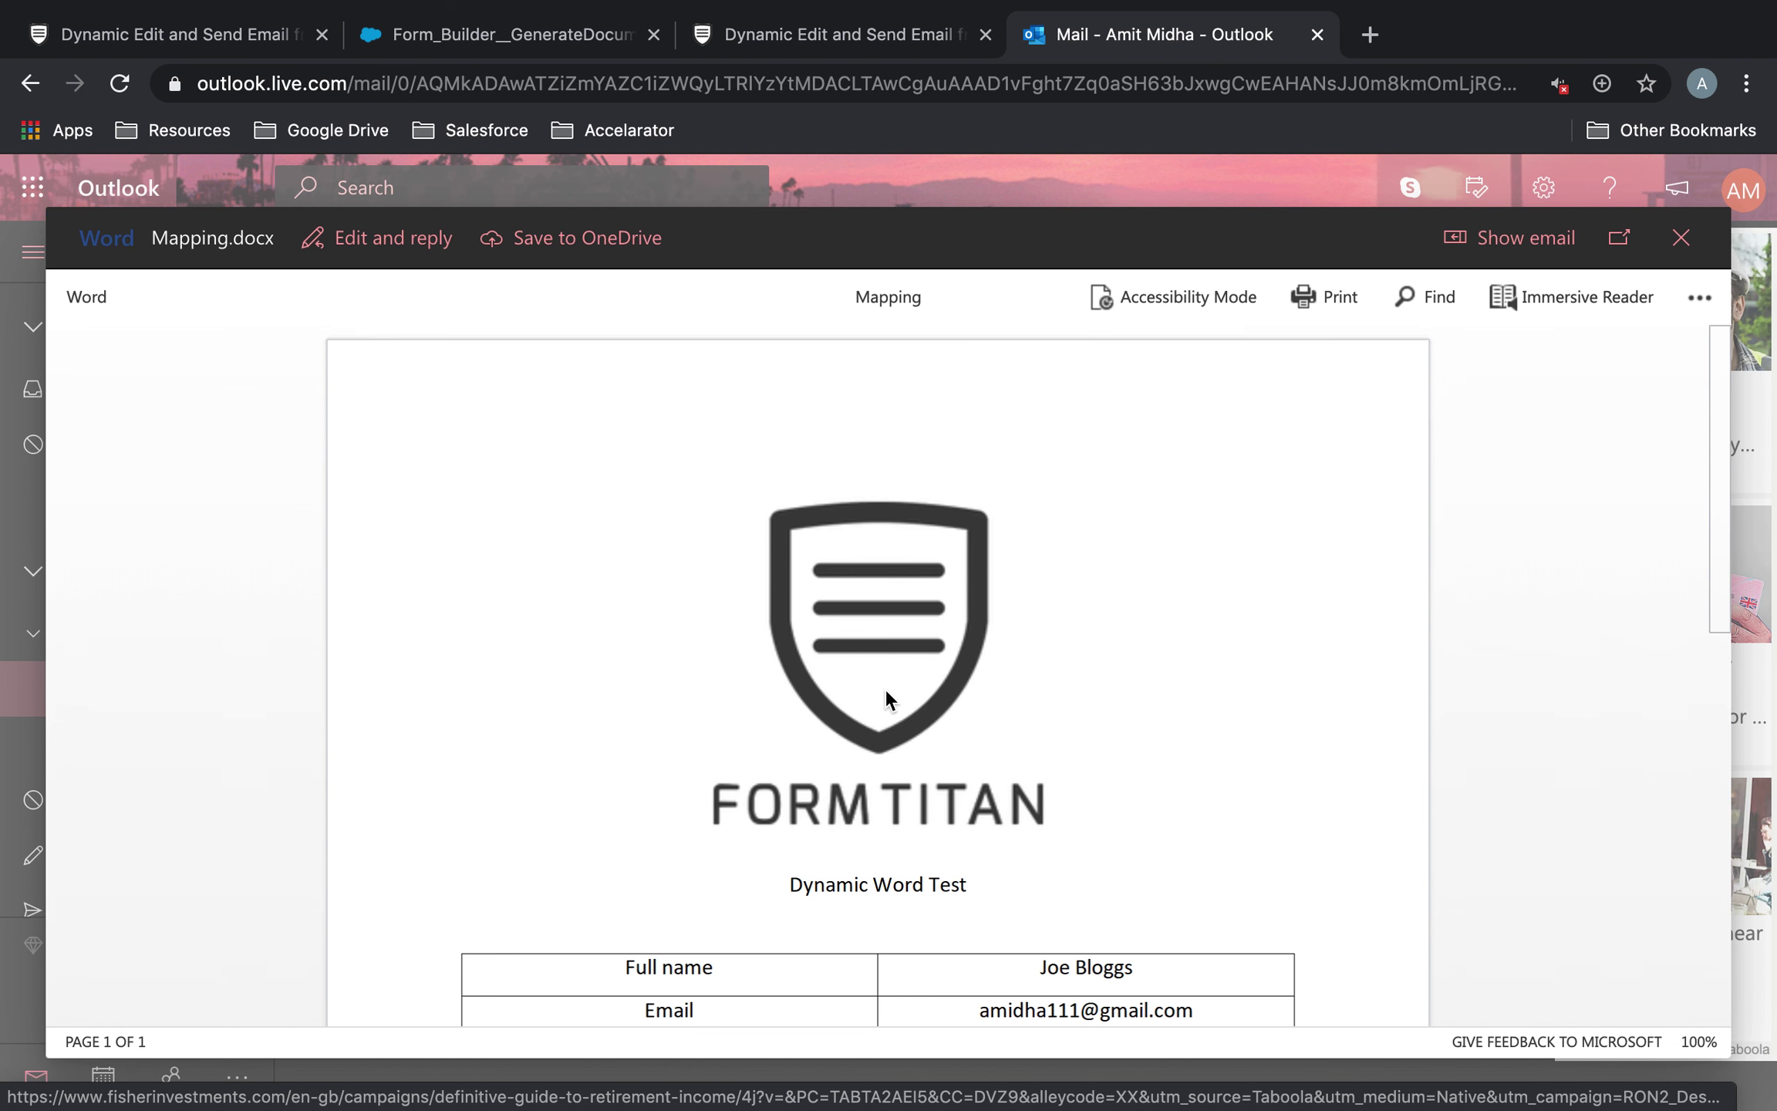
- Return to the FormTitan form builder and open the Salesforce Button configuration of the Word mapping
left_click(243, 43)
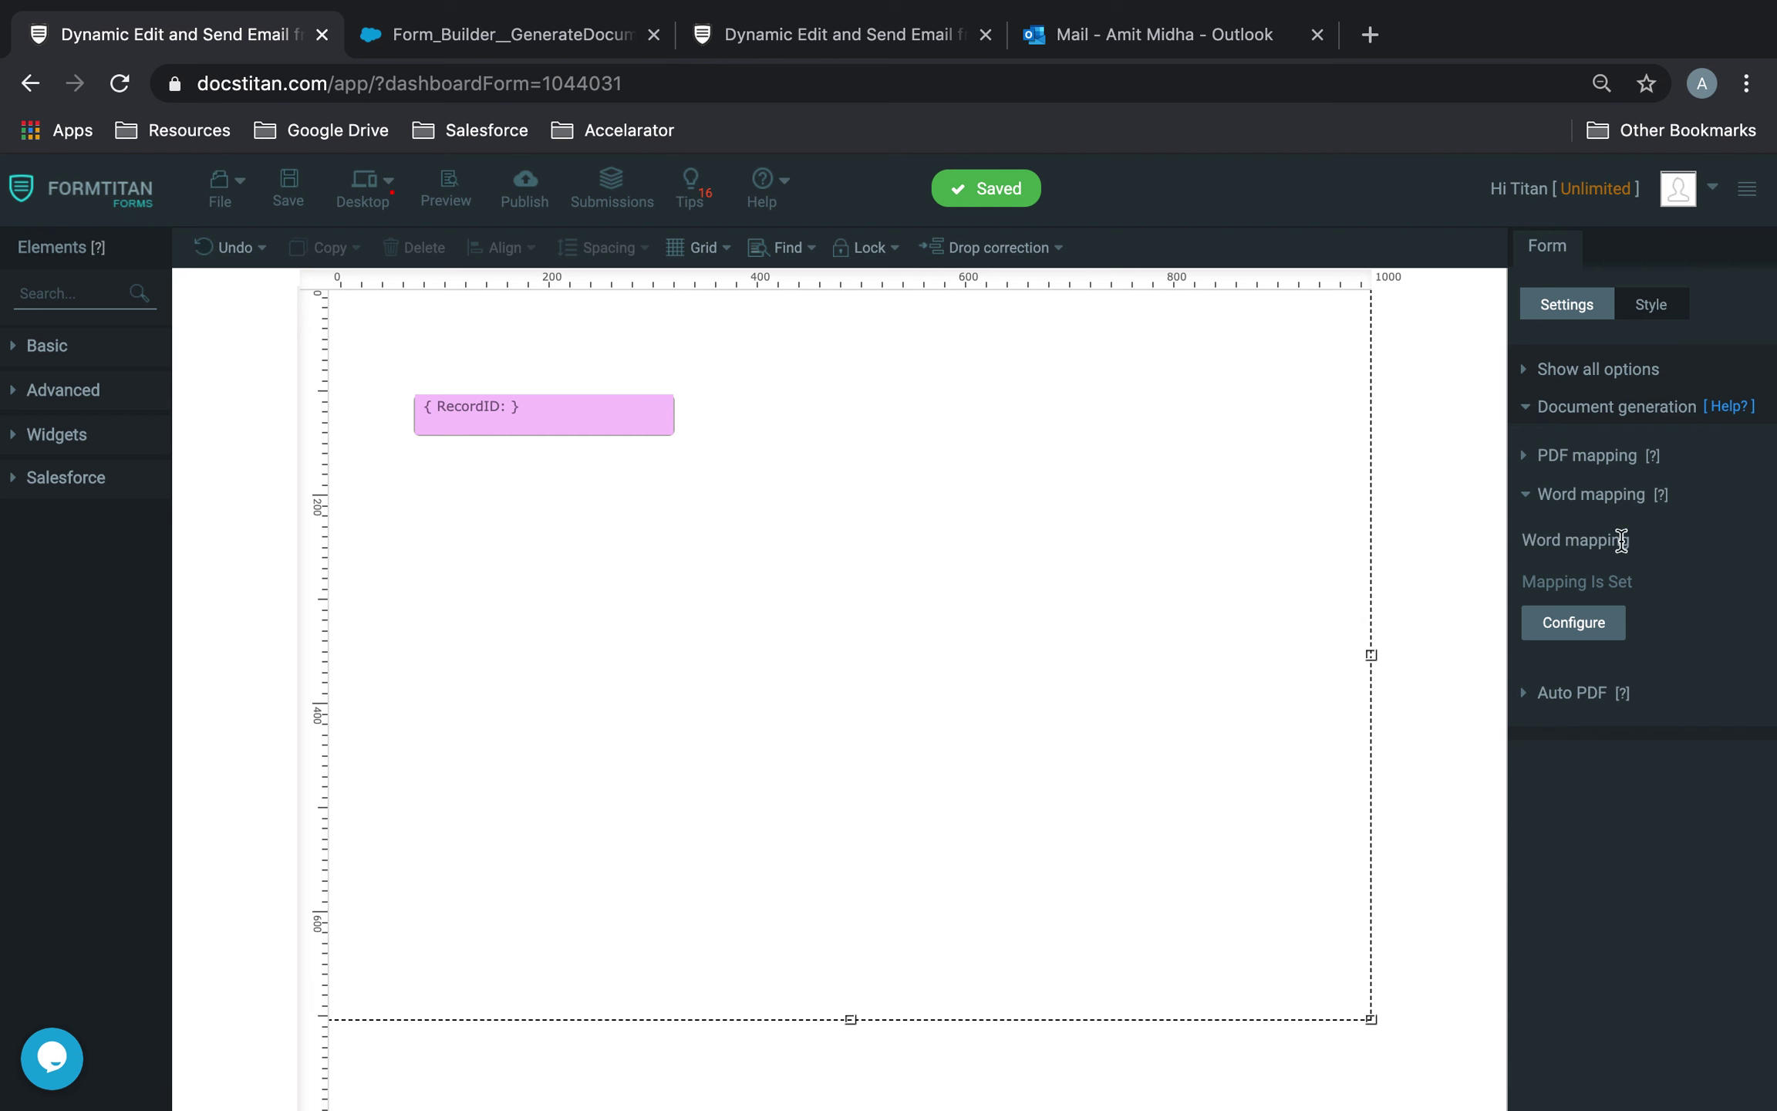
left_click(1595, 633)
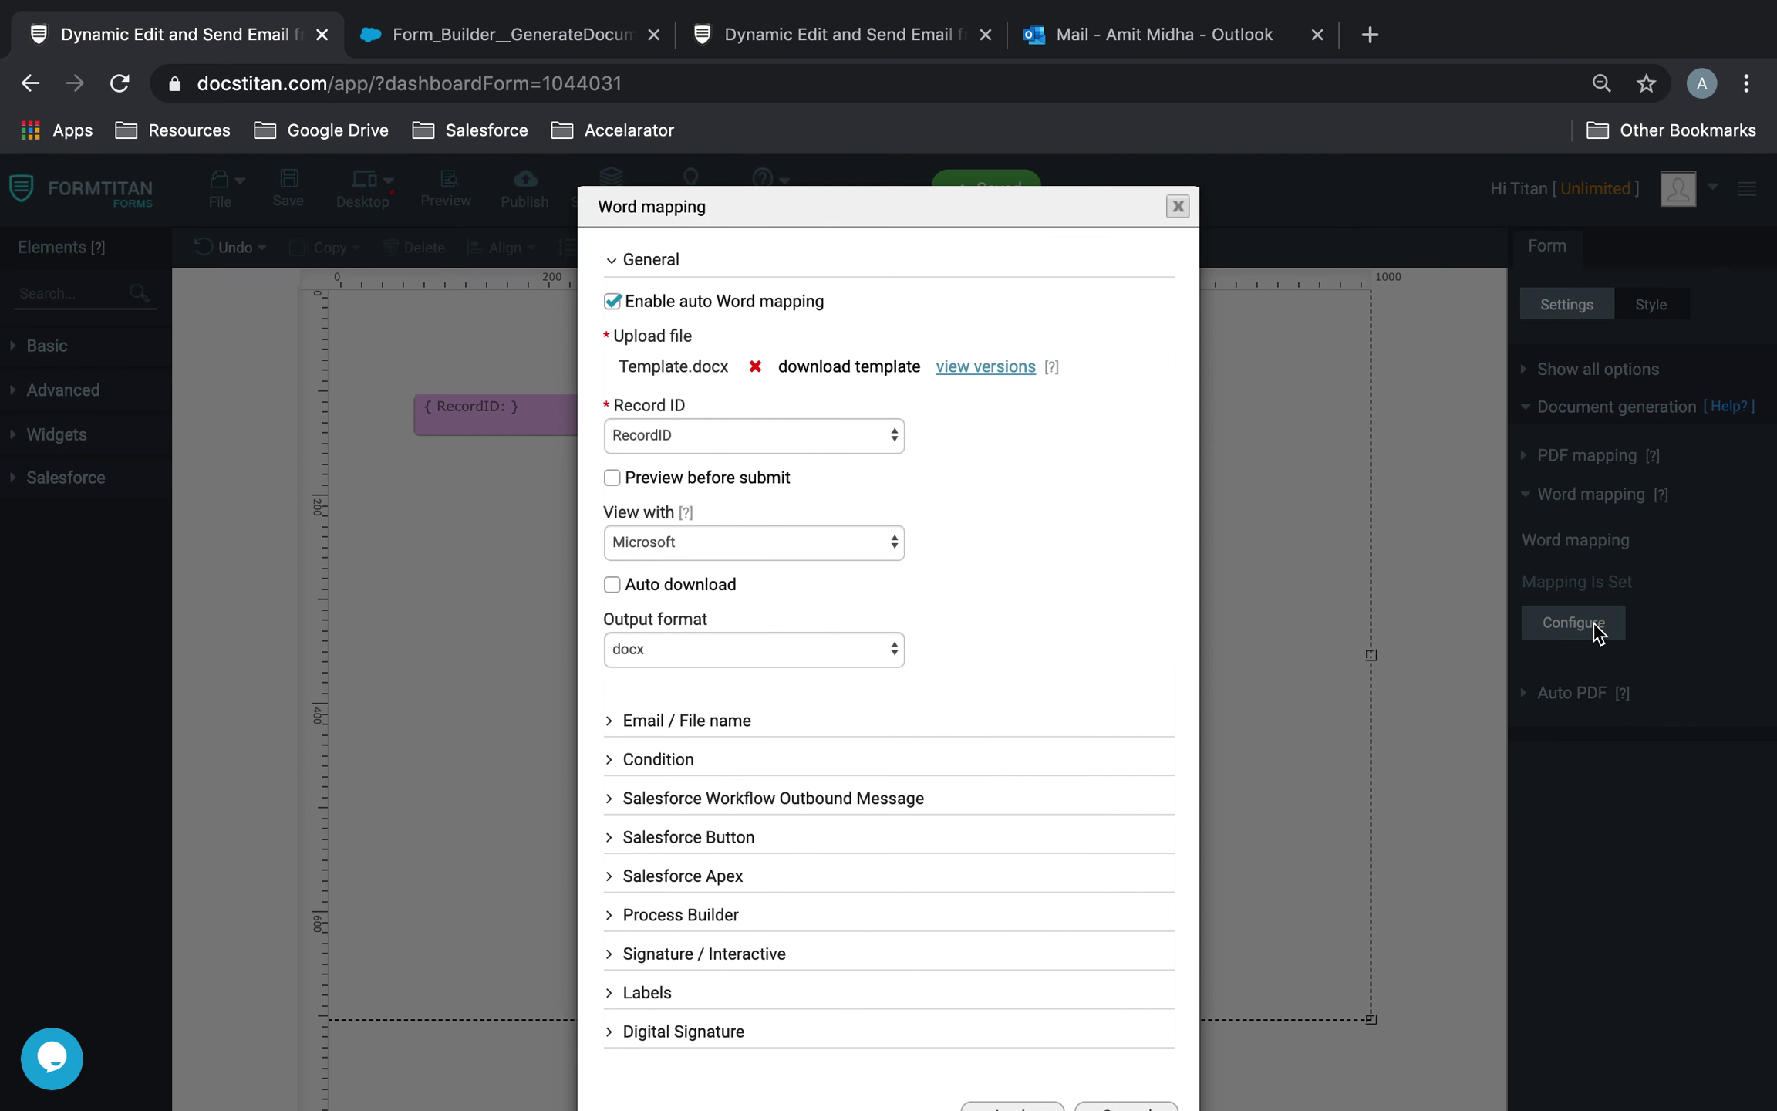
scroll(941, 655, "down", 1)
left_click(729, 762)
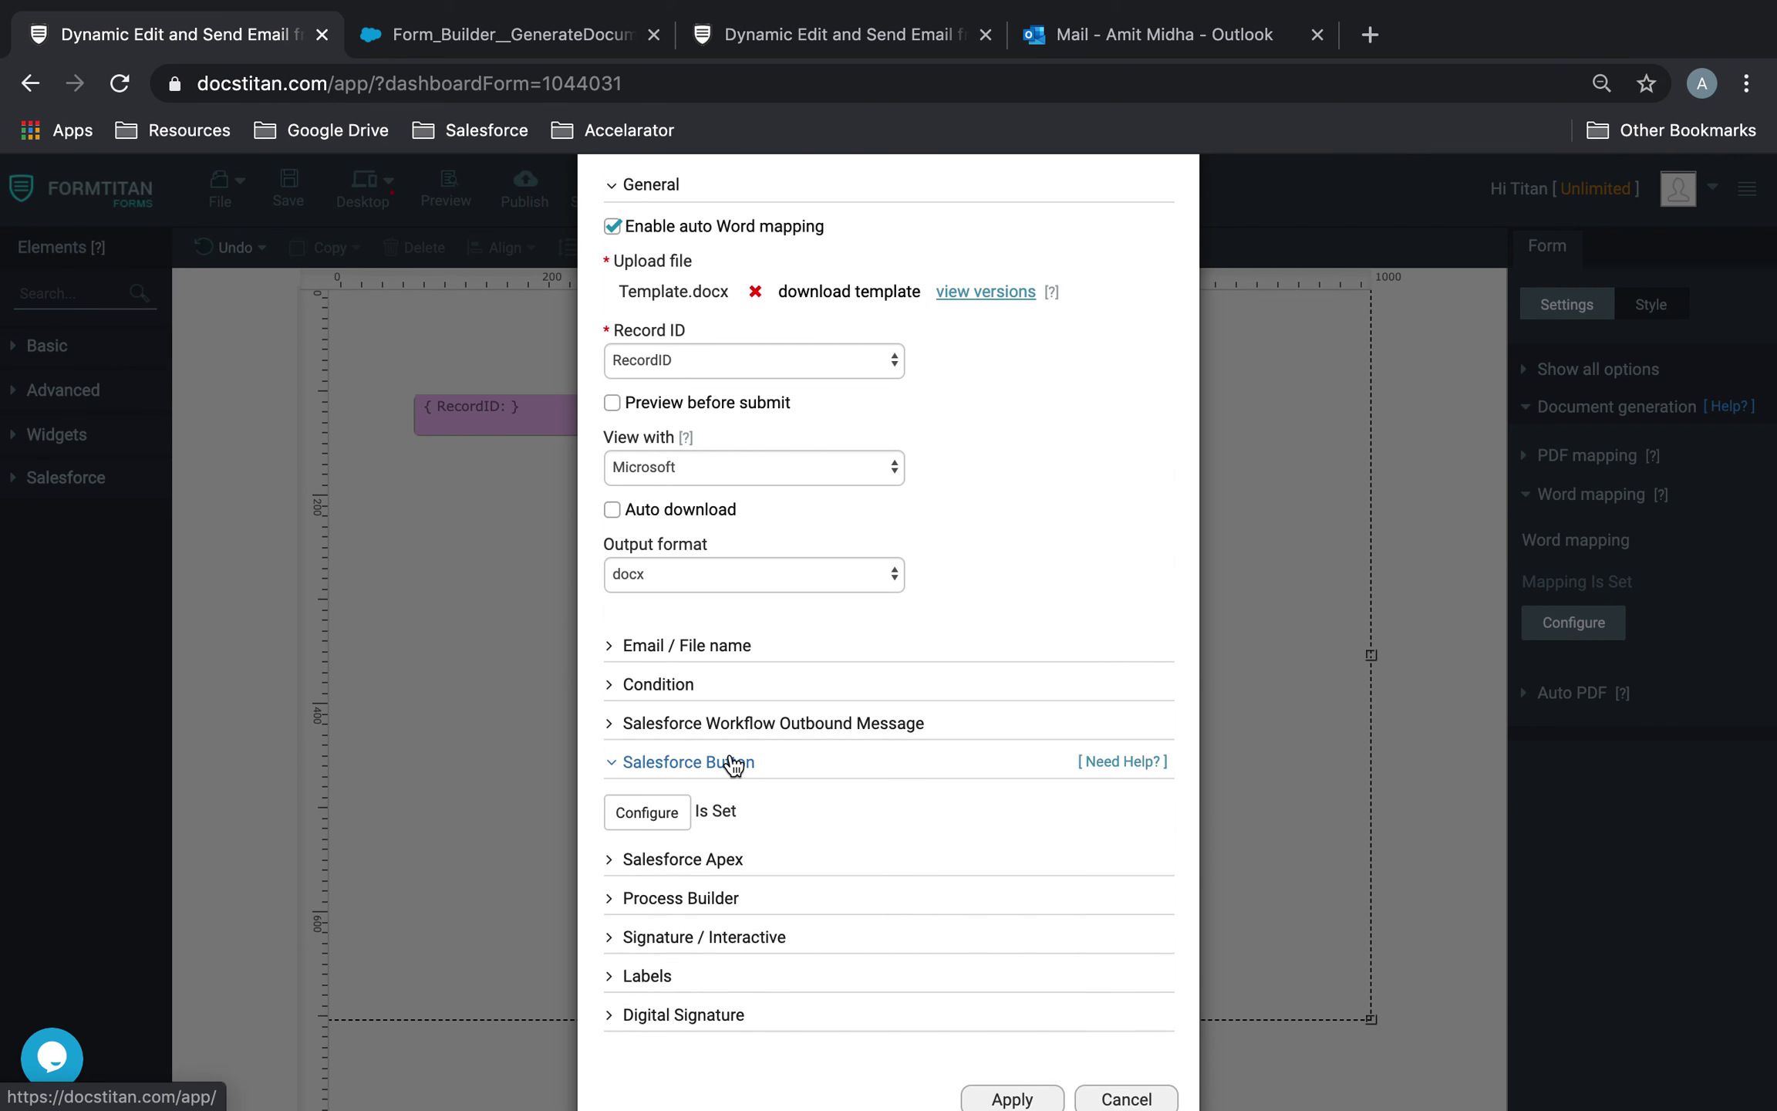
left_click(652, 812)
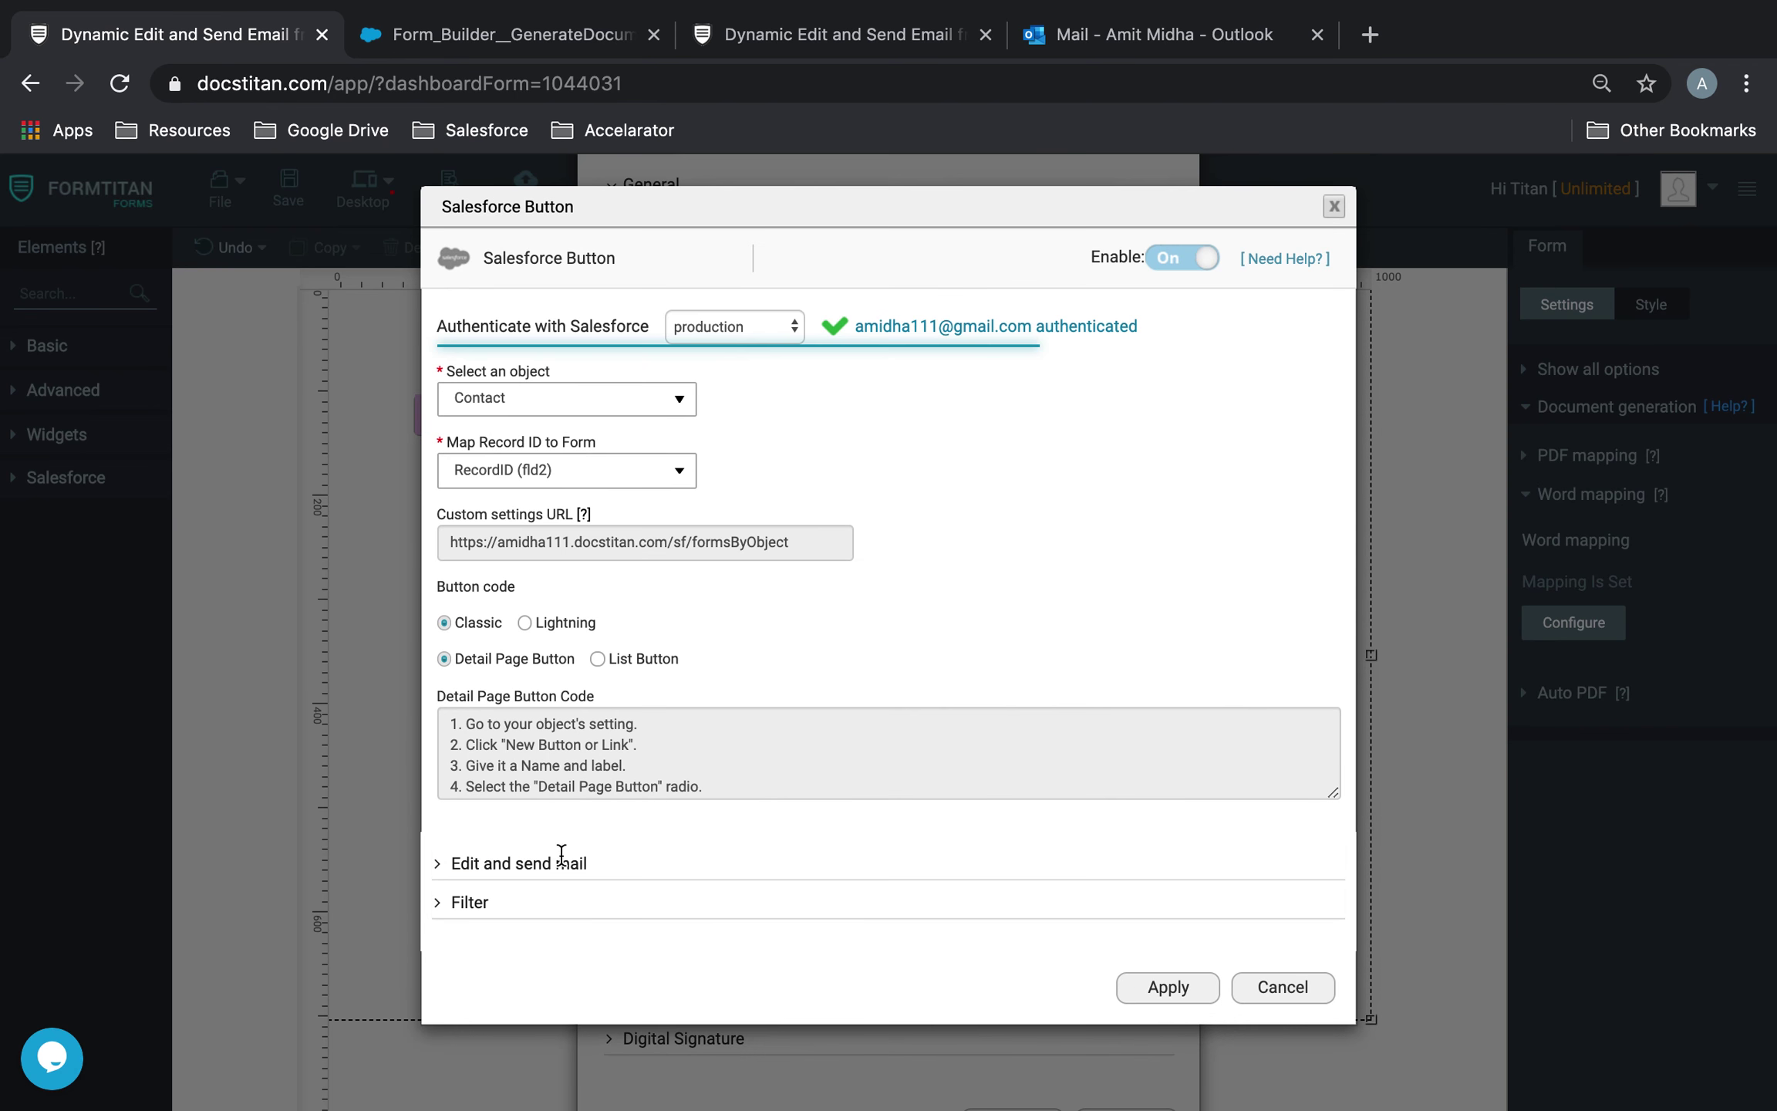
- Examine the Salesforce Button's edit and send mail settings, including the Dynamic To field, and apply the configuration
left_click(529, 871)
scroll(714, 765, "down", 3)
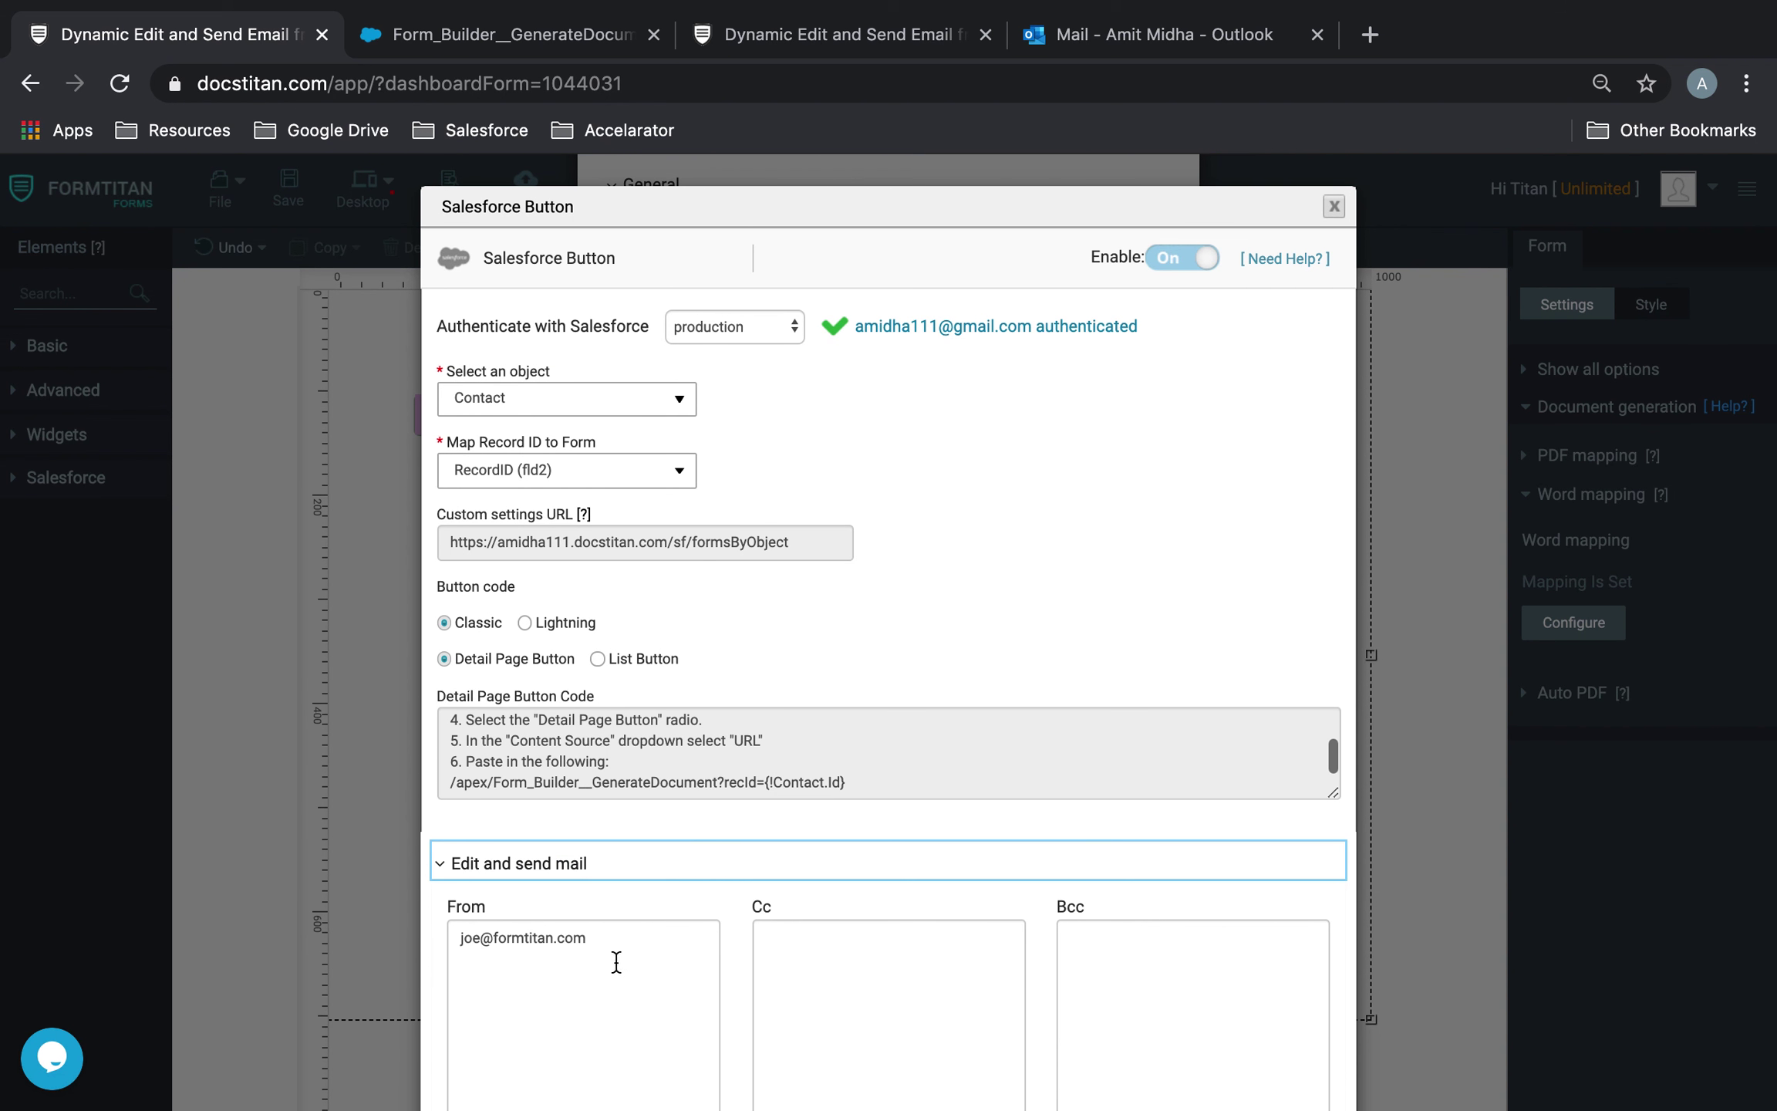
scroll(617, 960, "down", 2)
scroll(617, 960, "down", 5)
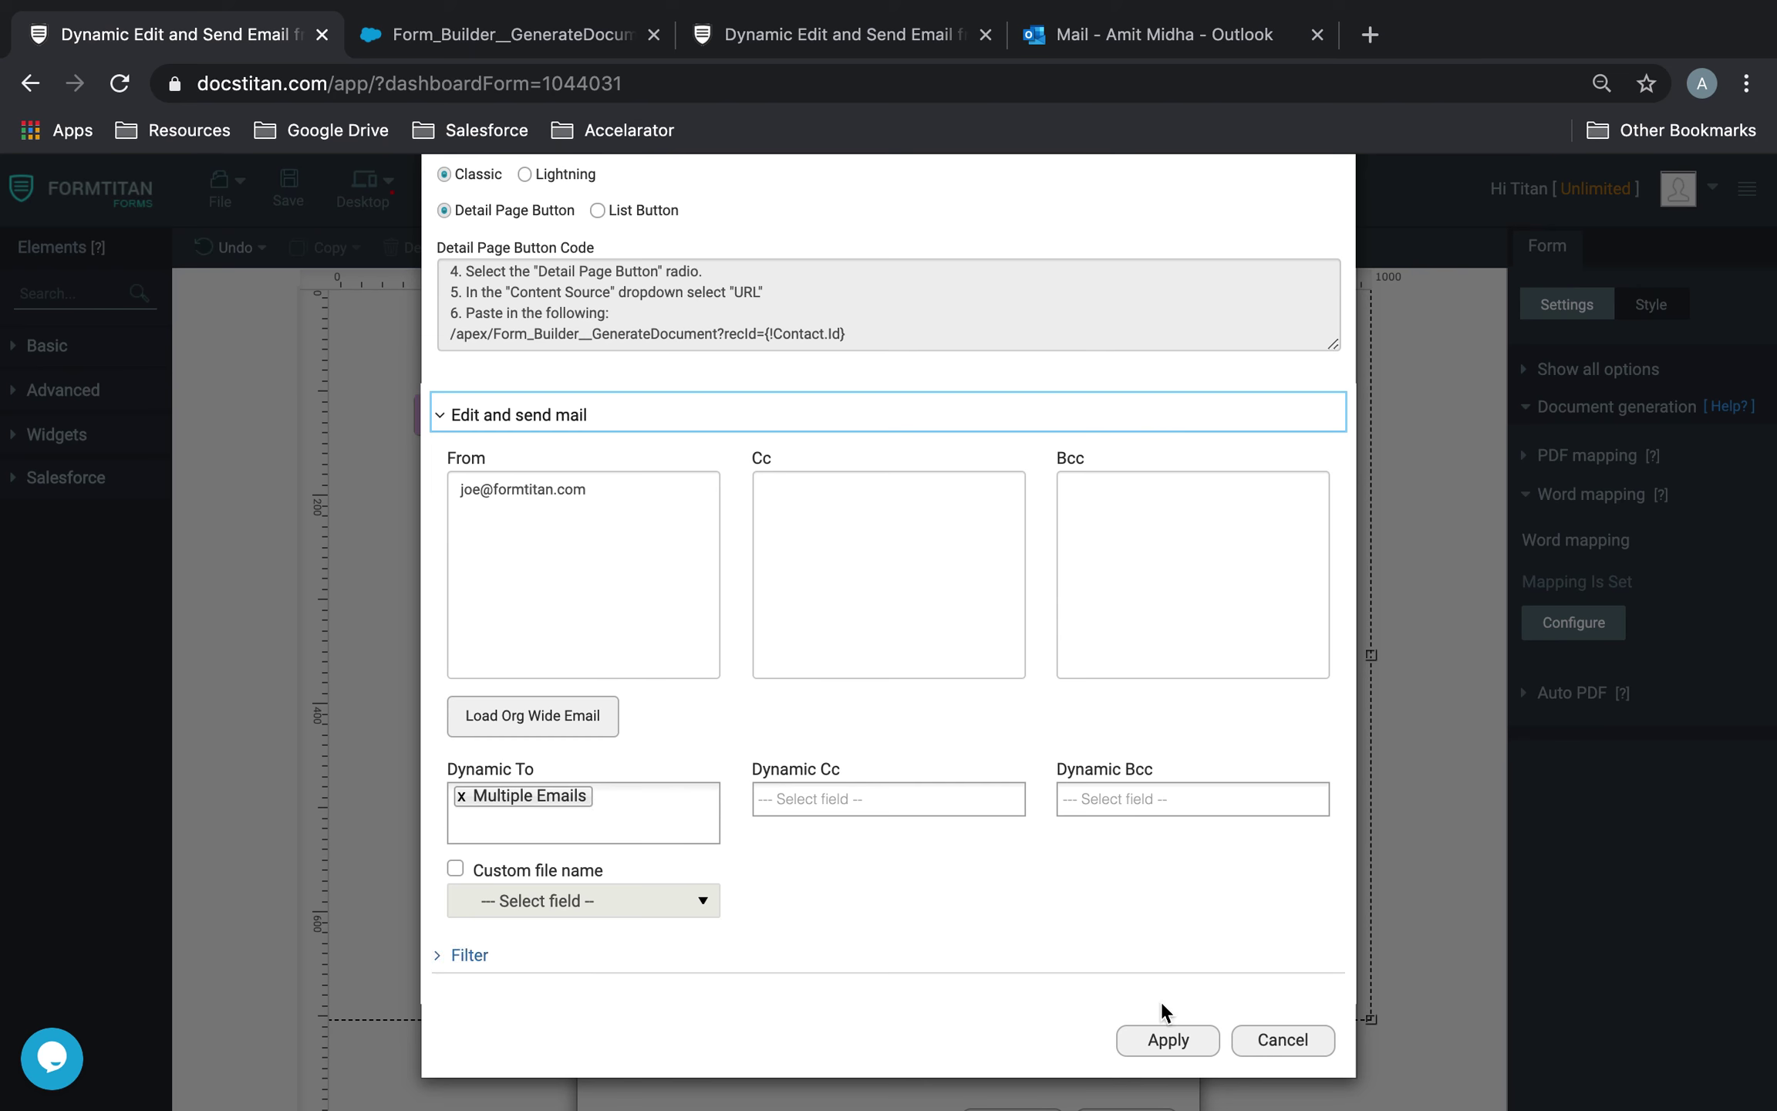
left_click(1167, 1039)
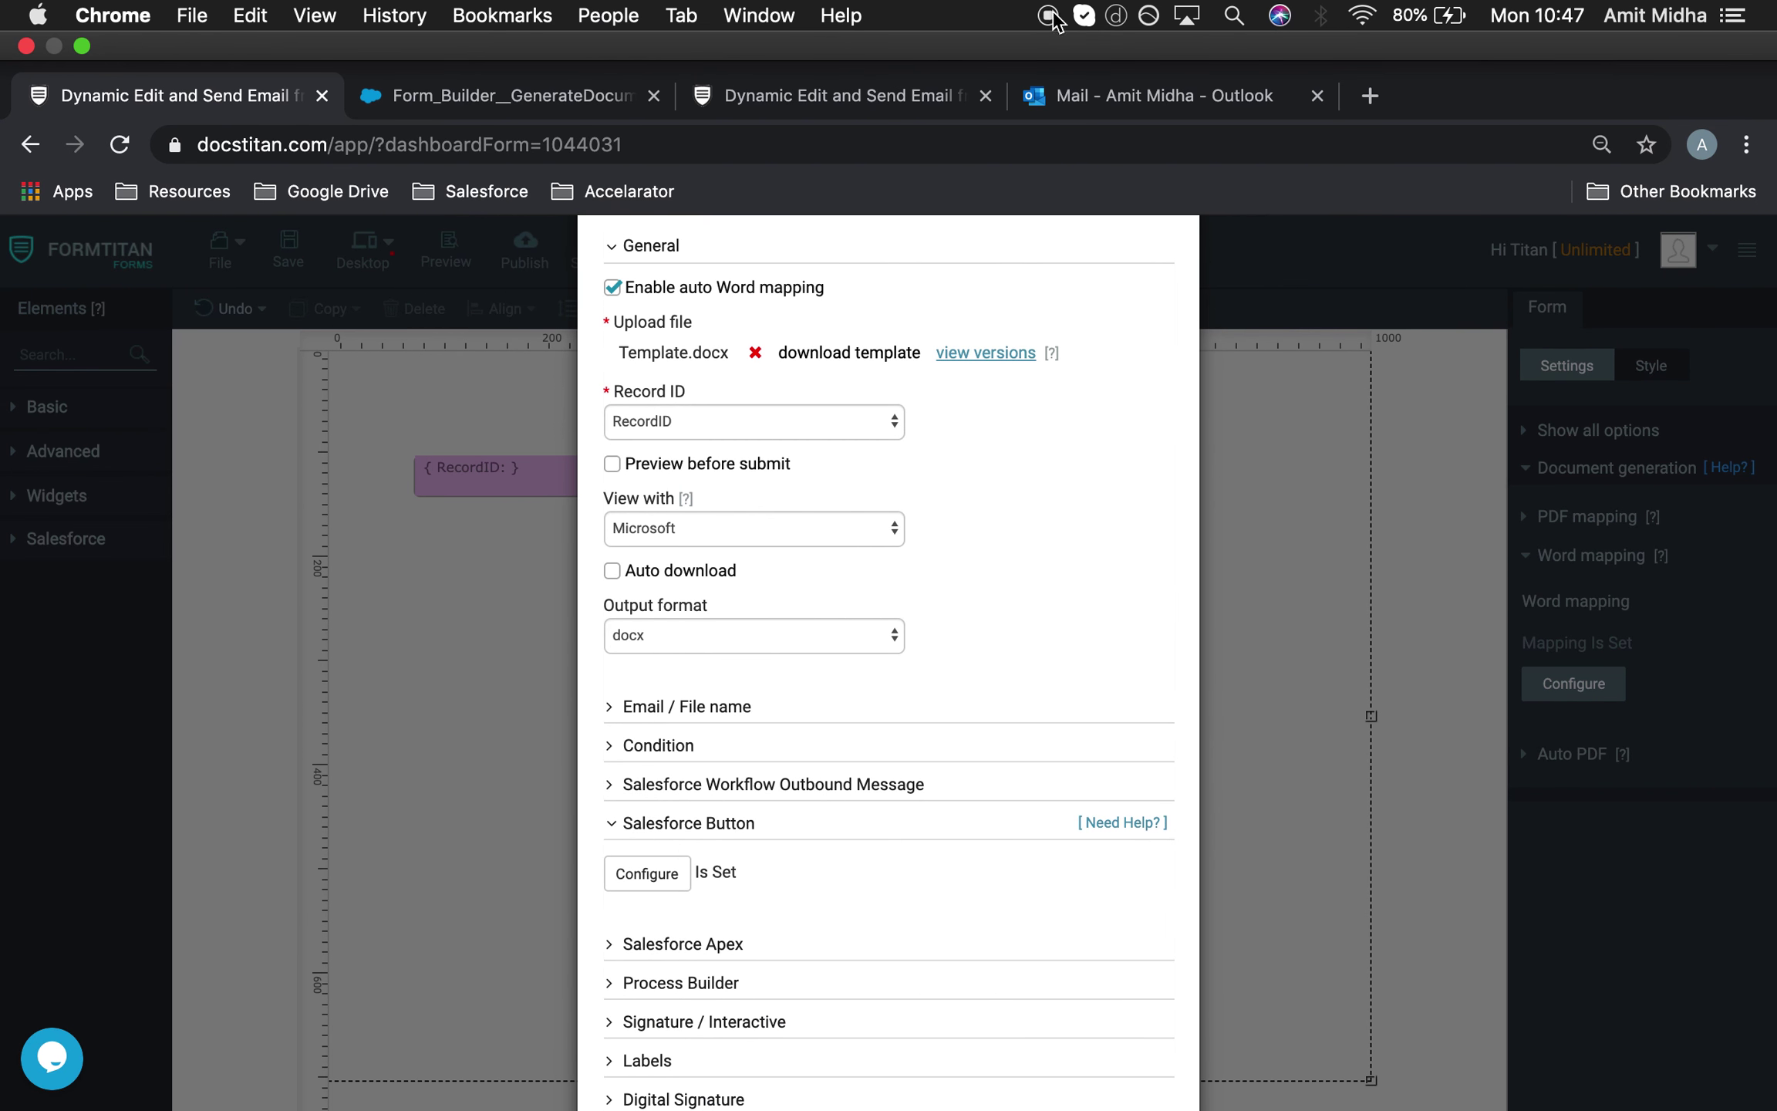